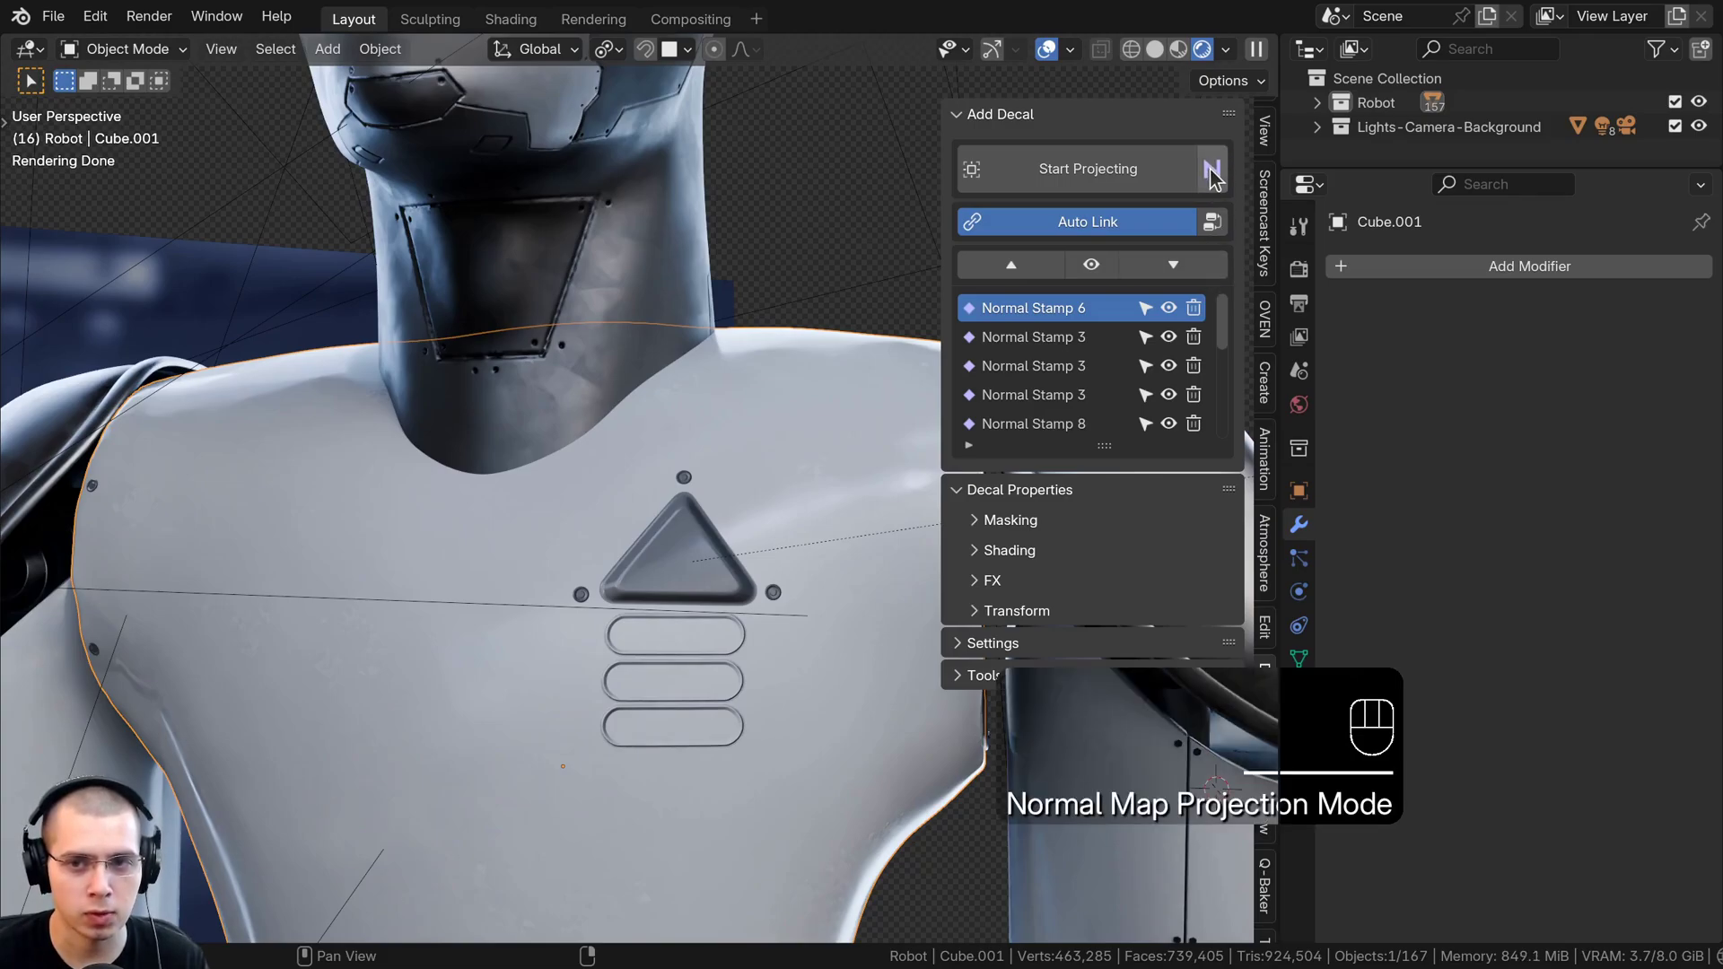
Start normal map projection on the robot's chest plate and try scaling and rotating the plus-shaped placeholder decal
left_click(1059, 179)
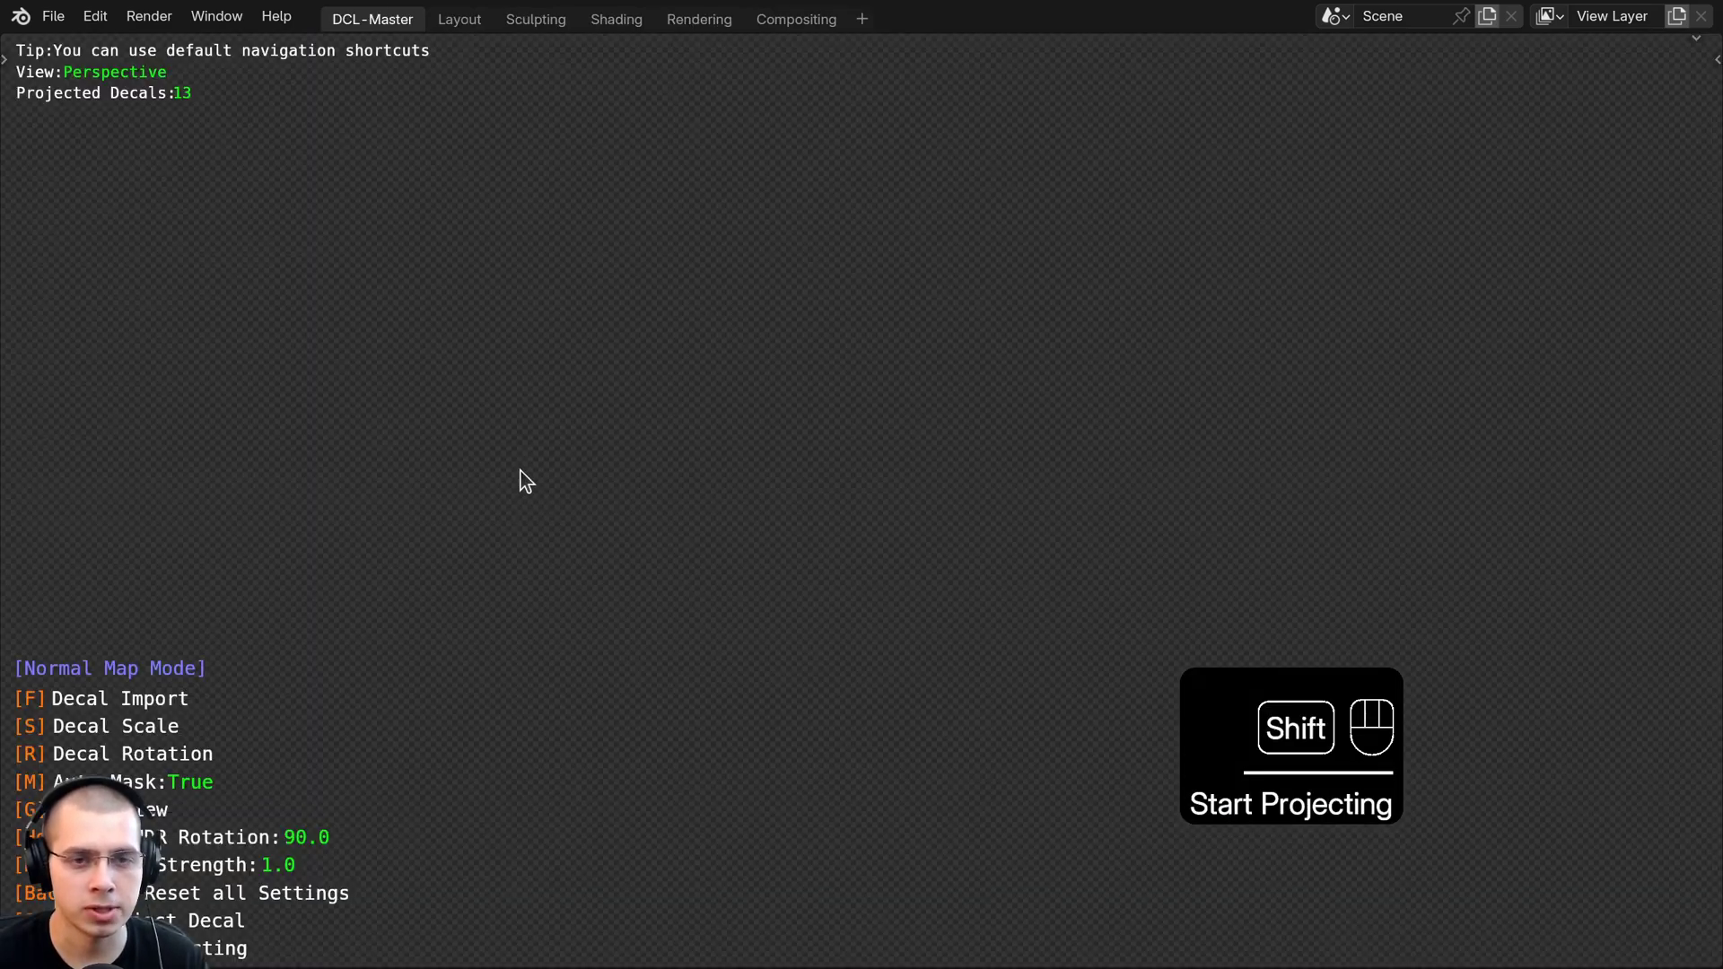
middle_click_drag(669, 432, 804, 508)
scroll(805, 509, "up", 1)
scroll(805, 508, "up", 4)
middle_click_drag(700, 659, 854, 451, "shift")
scroll(894, 466, "down", 6)
scroll(901, 449, "up", 1)
key("s")
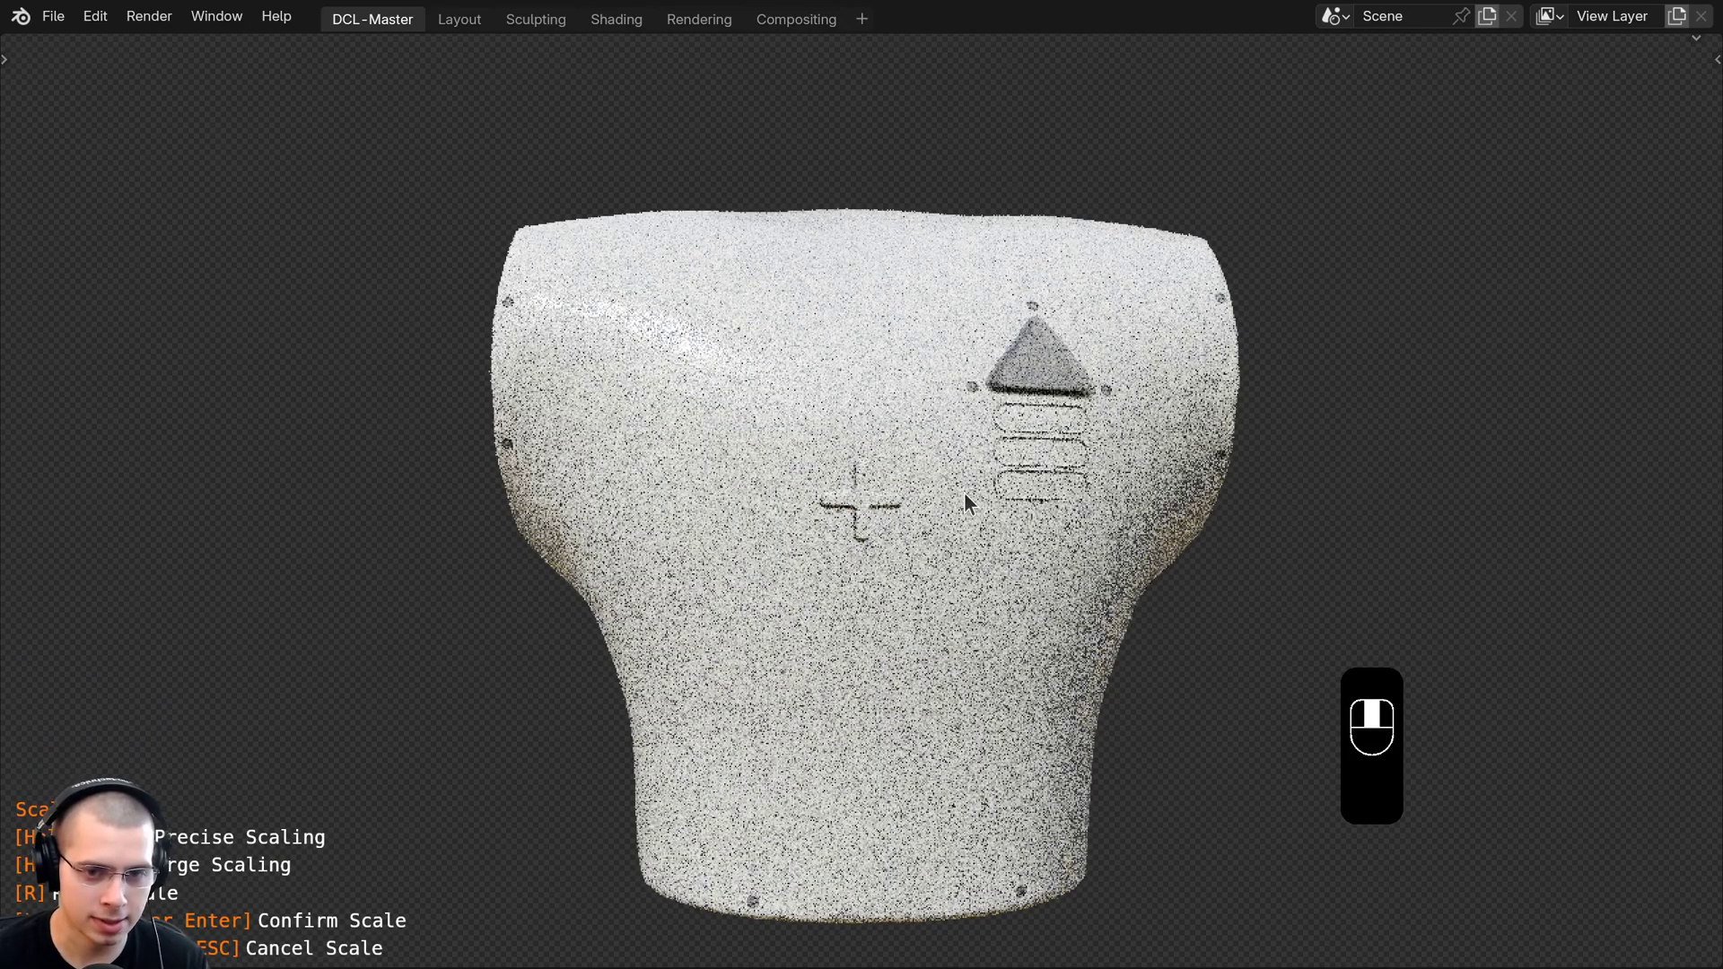
key("r")
right_click(945, 417)
Project the plus-shaped decal onto the middle of the chest plate
middle_click_drag(958, 532, 971, 491, "shift")
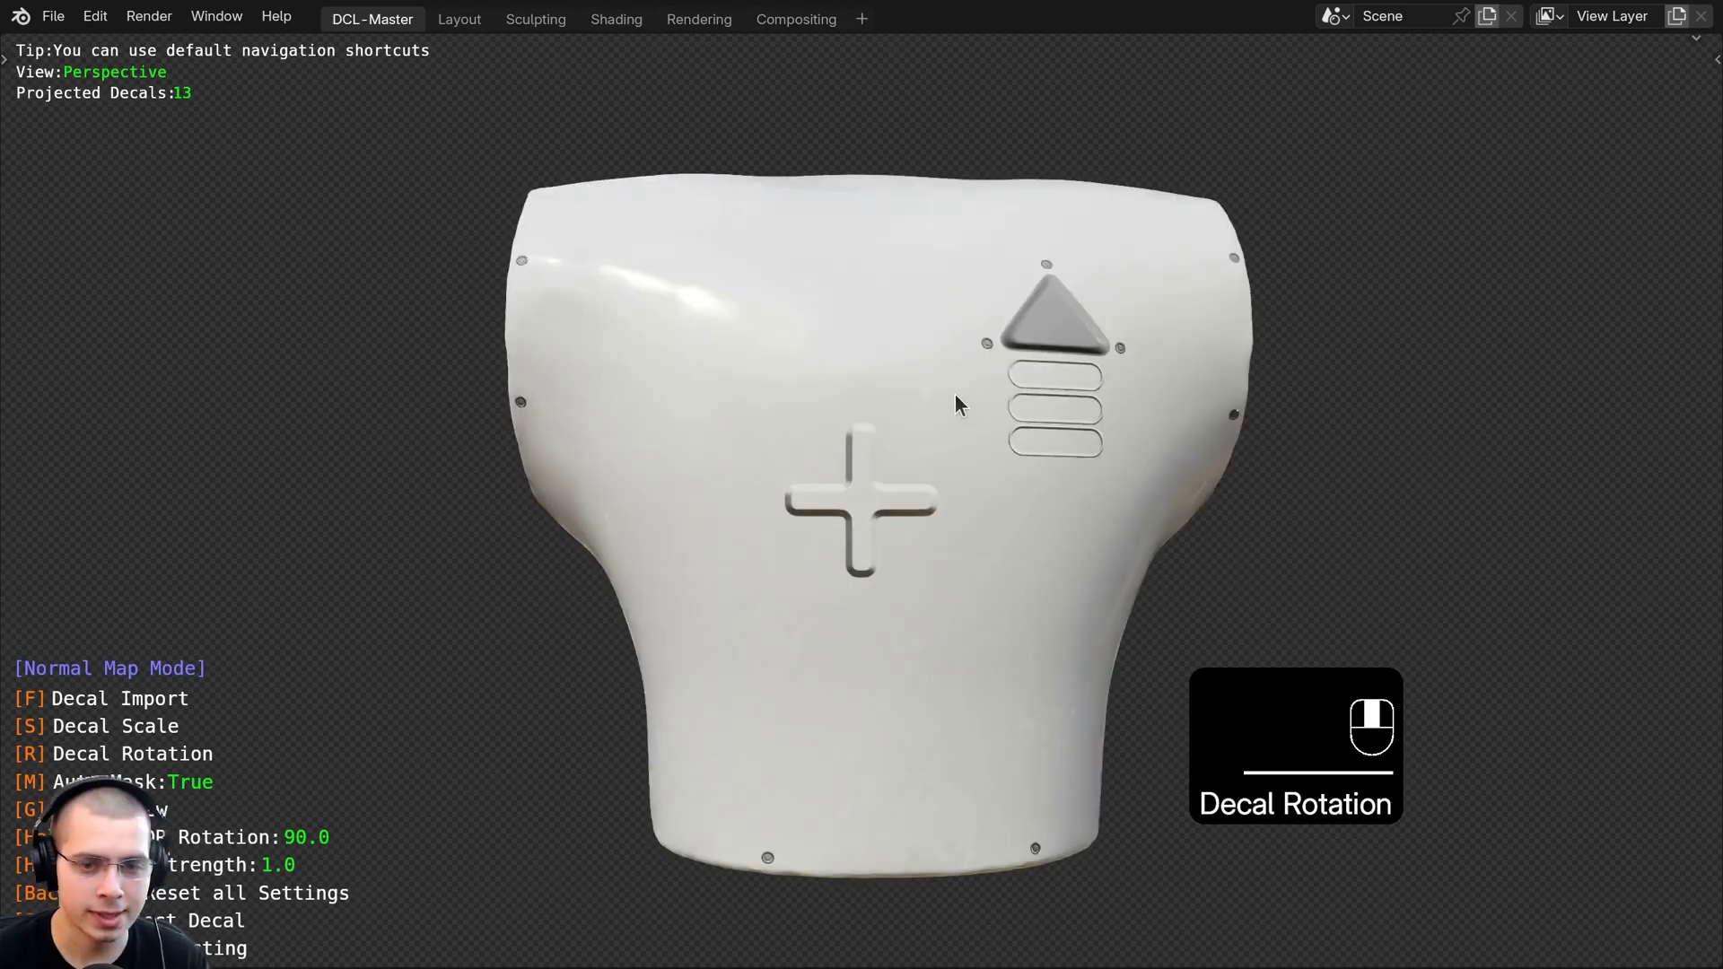
left_click(955, 393)
middle_click_drag(935, 370, 978, 524)
scroll(906, 499, "up", 2)
middle_click_drag(831, 477, 890, 488)
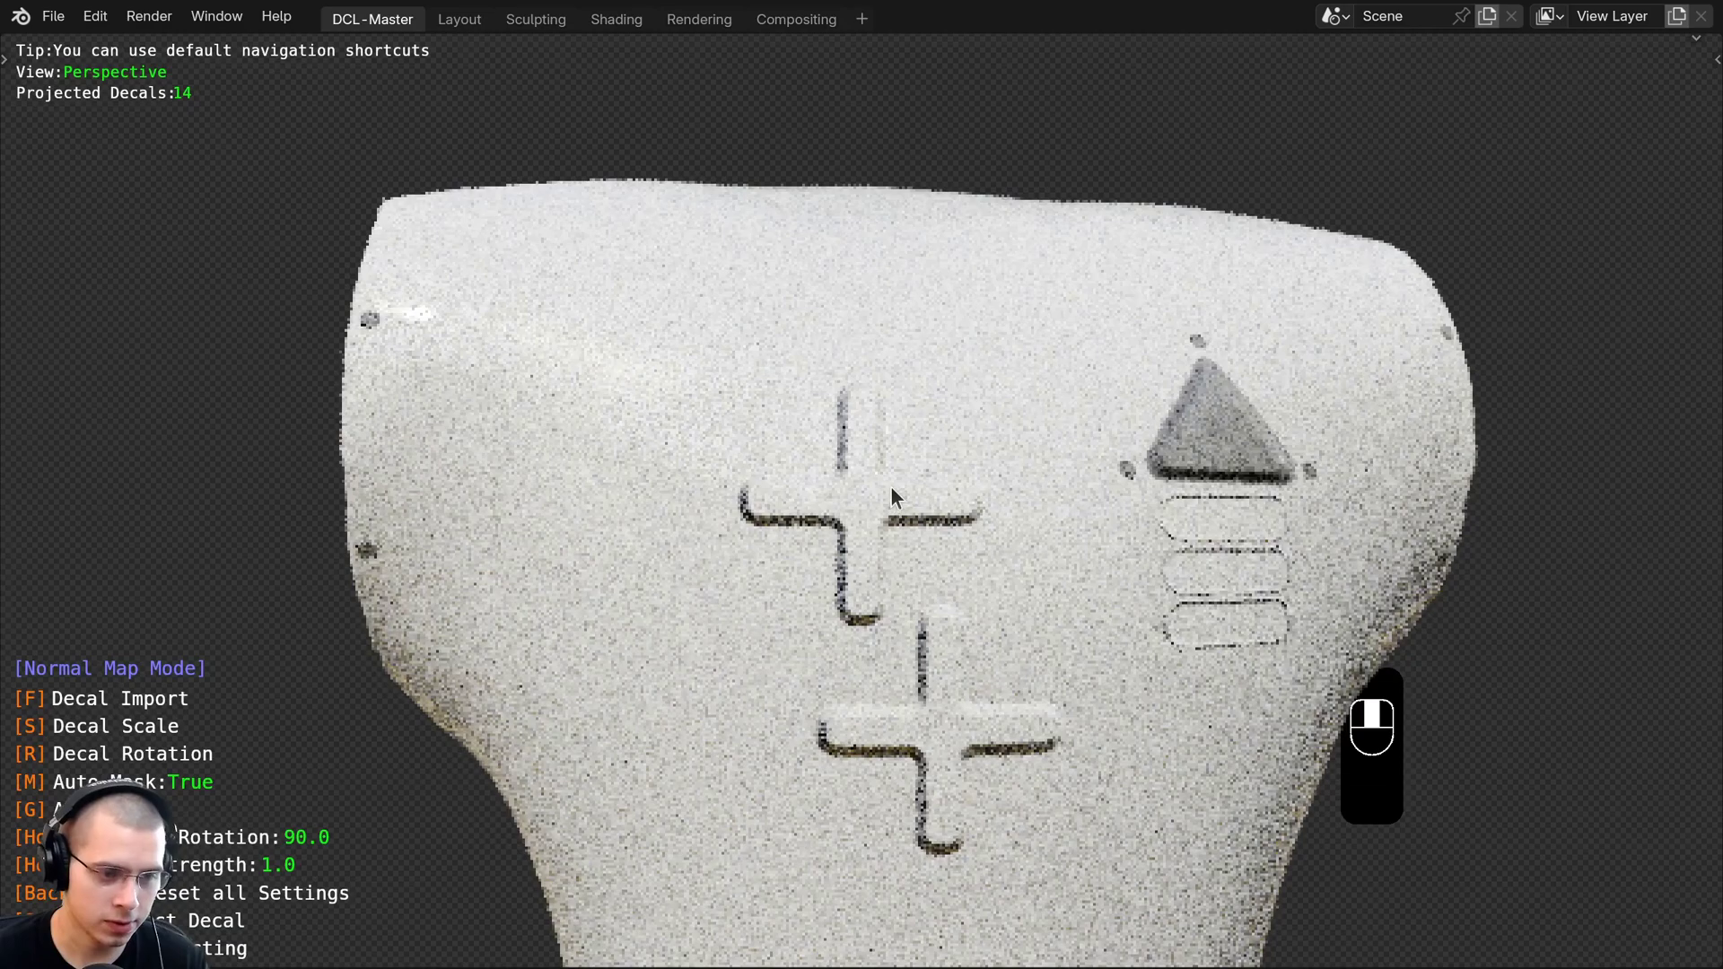
Import Normal Stamp 6.png from the 4 - Normal Stamps folder and project the triangle twice, one above the other, beside the plus
key("f")
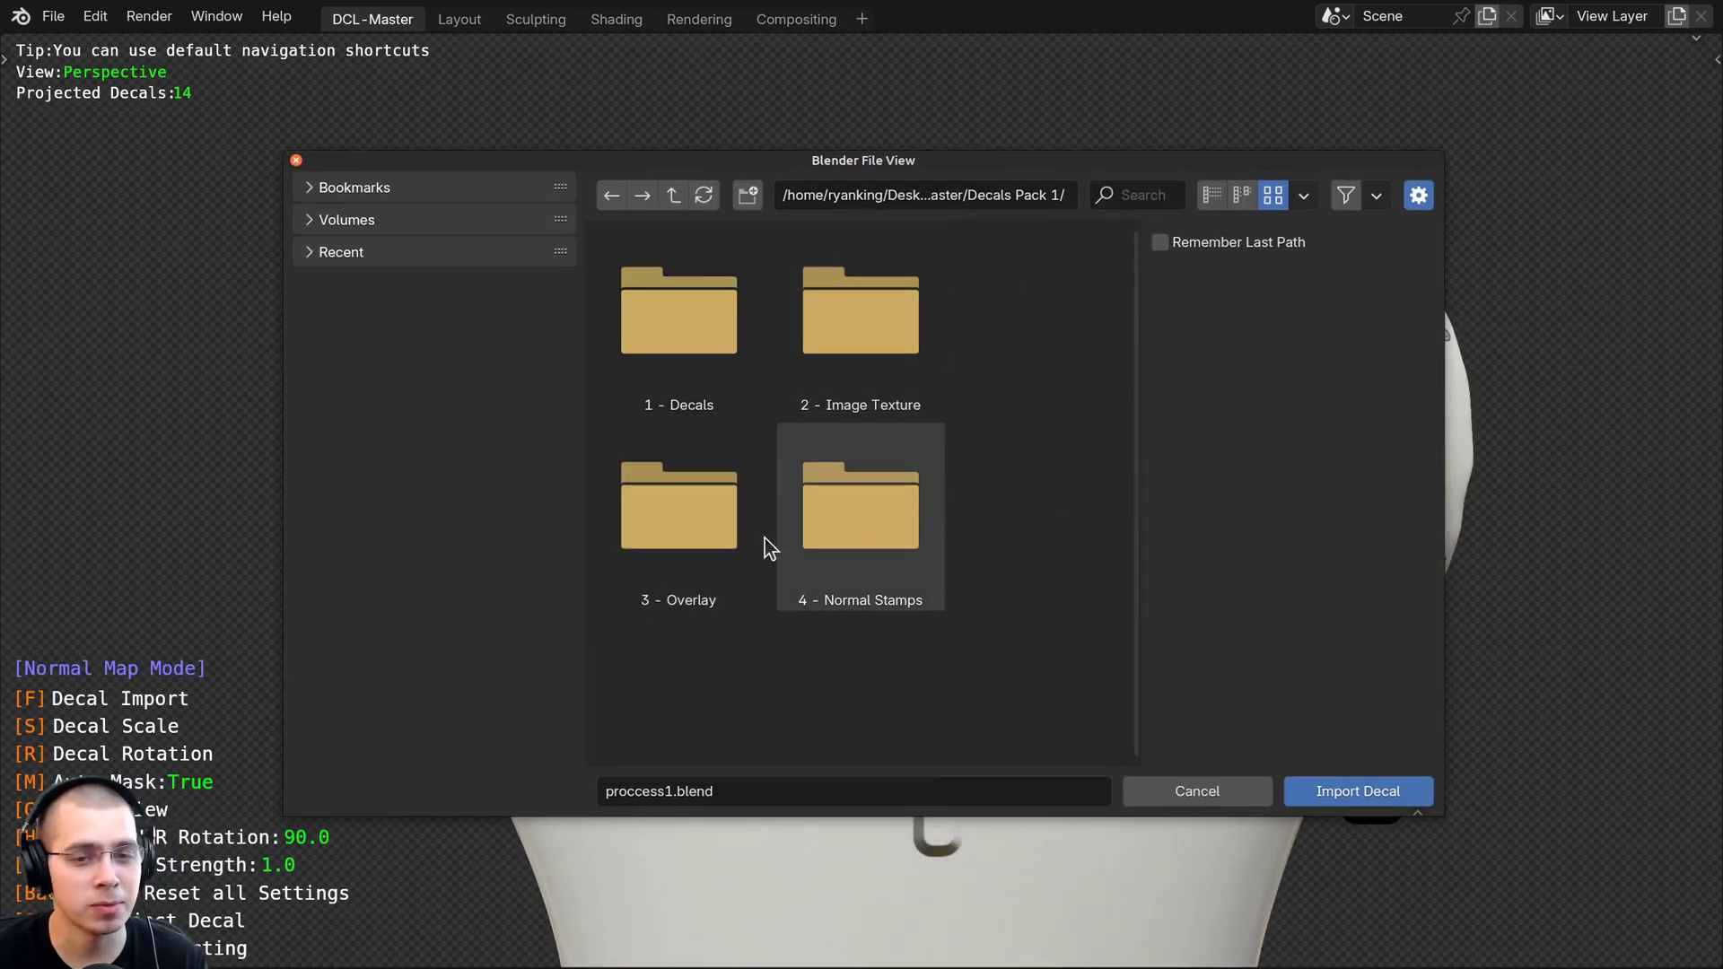
double_click(872, 572)
scroll(753, 476, "down", 3)
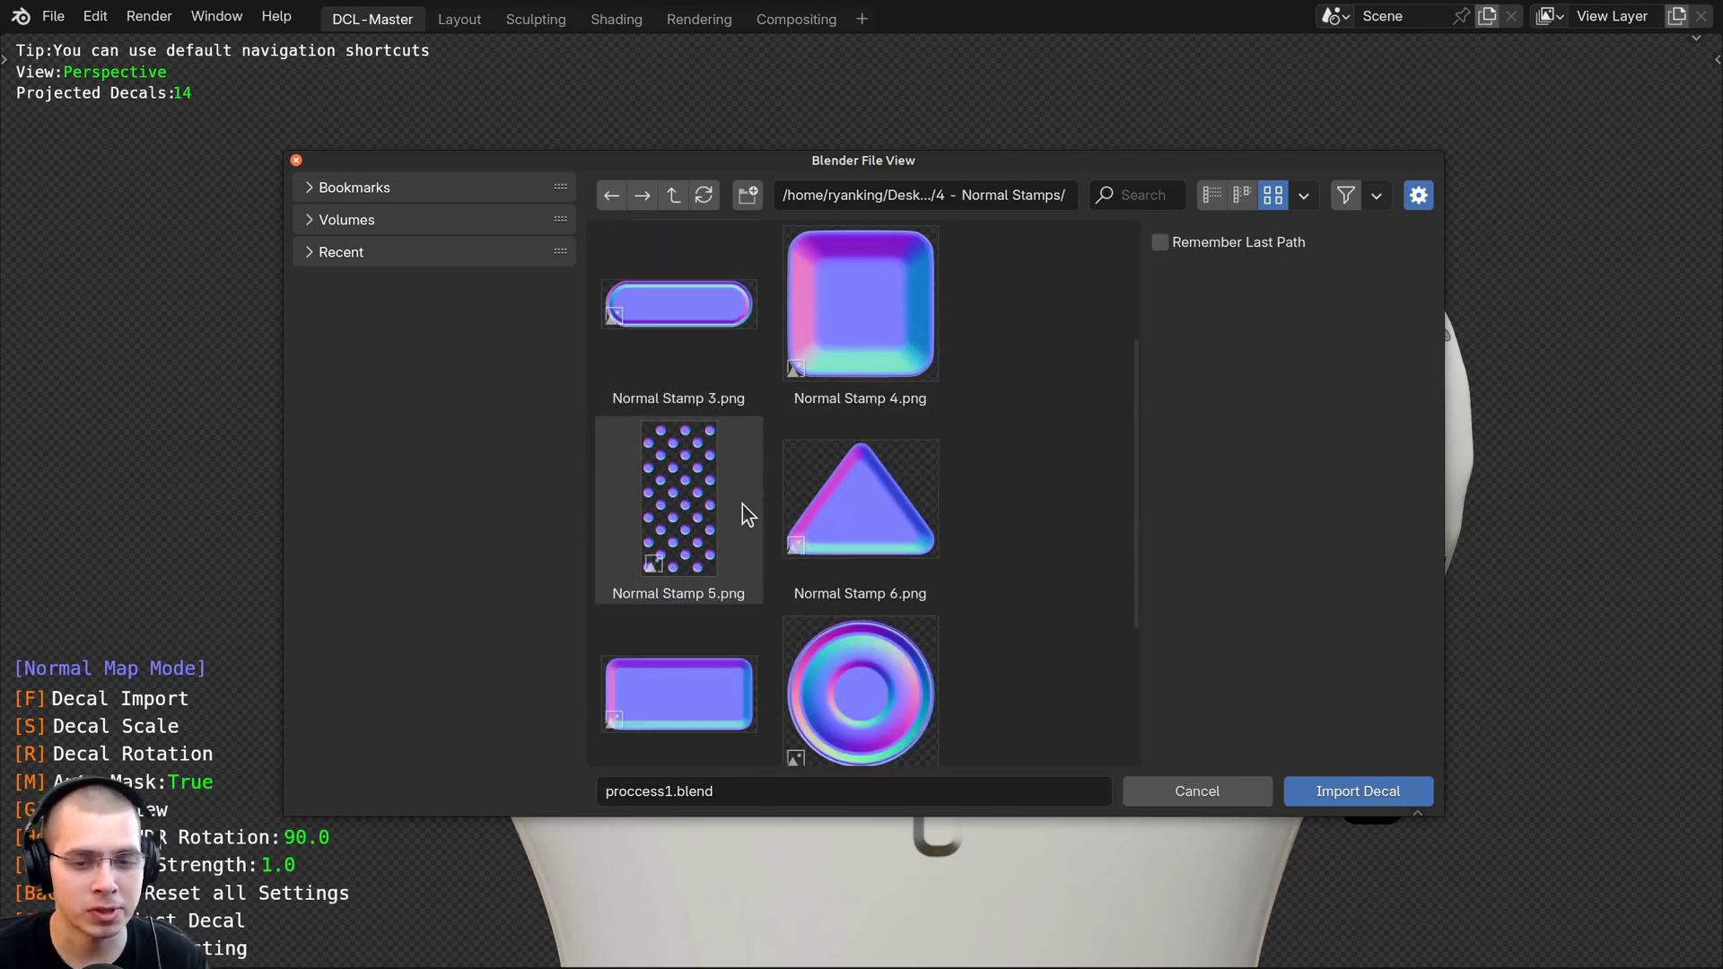
left_click(865, 519)
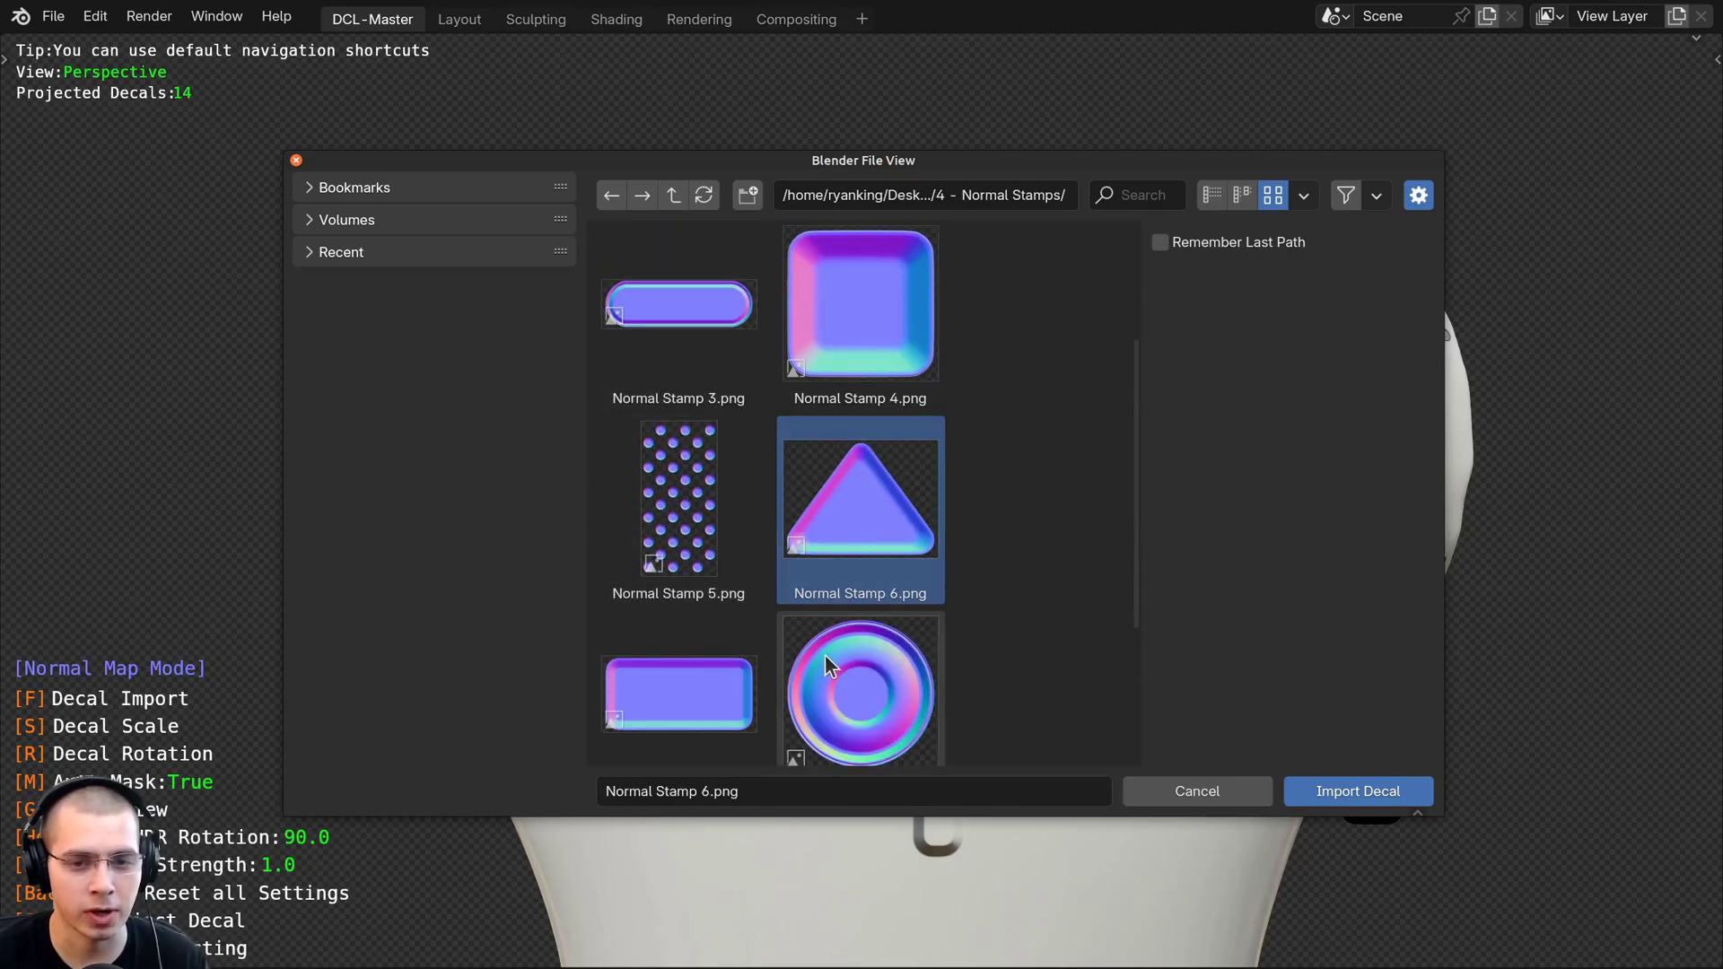
double_click(858, 554)
middle_click_drag(818, 530, 972, 600, "shift")
left_click(974, 599)
middle_click_drag(820, 617, 886, 373, "shift")
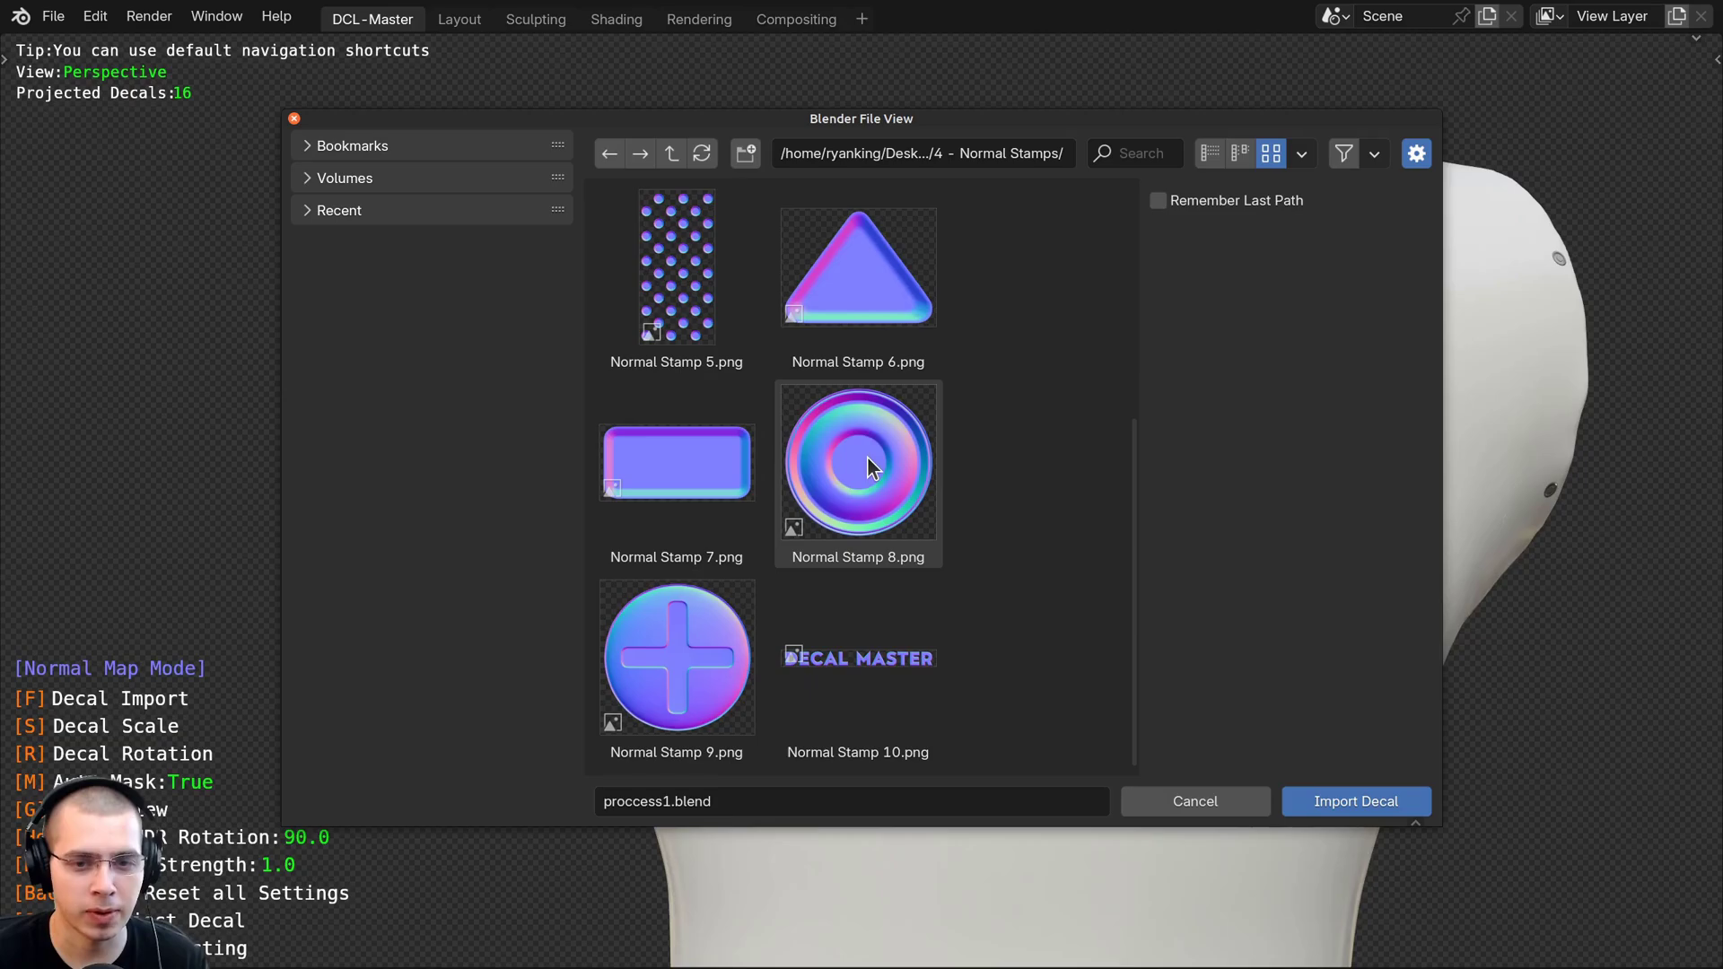
Import Normal Stamp 8.png and scale the round decal down to a small bolt-sized circle
double_click(866, 456)
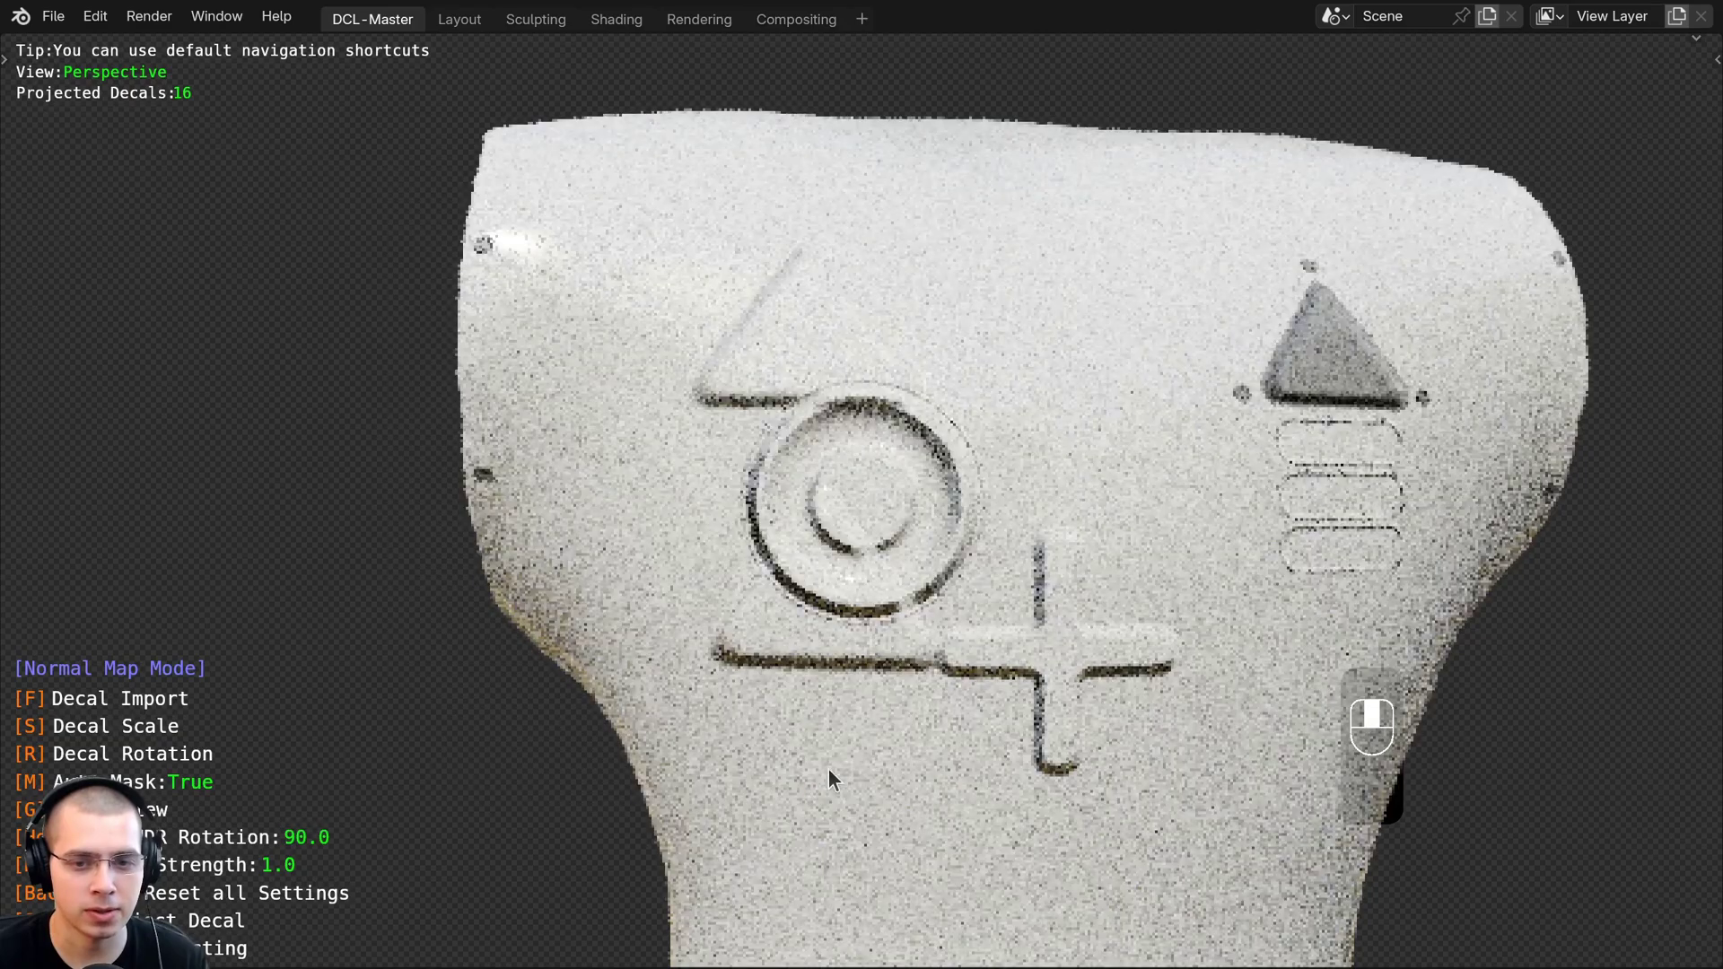
key("s")
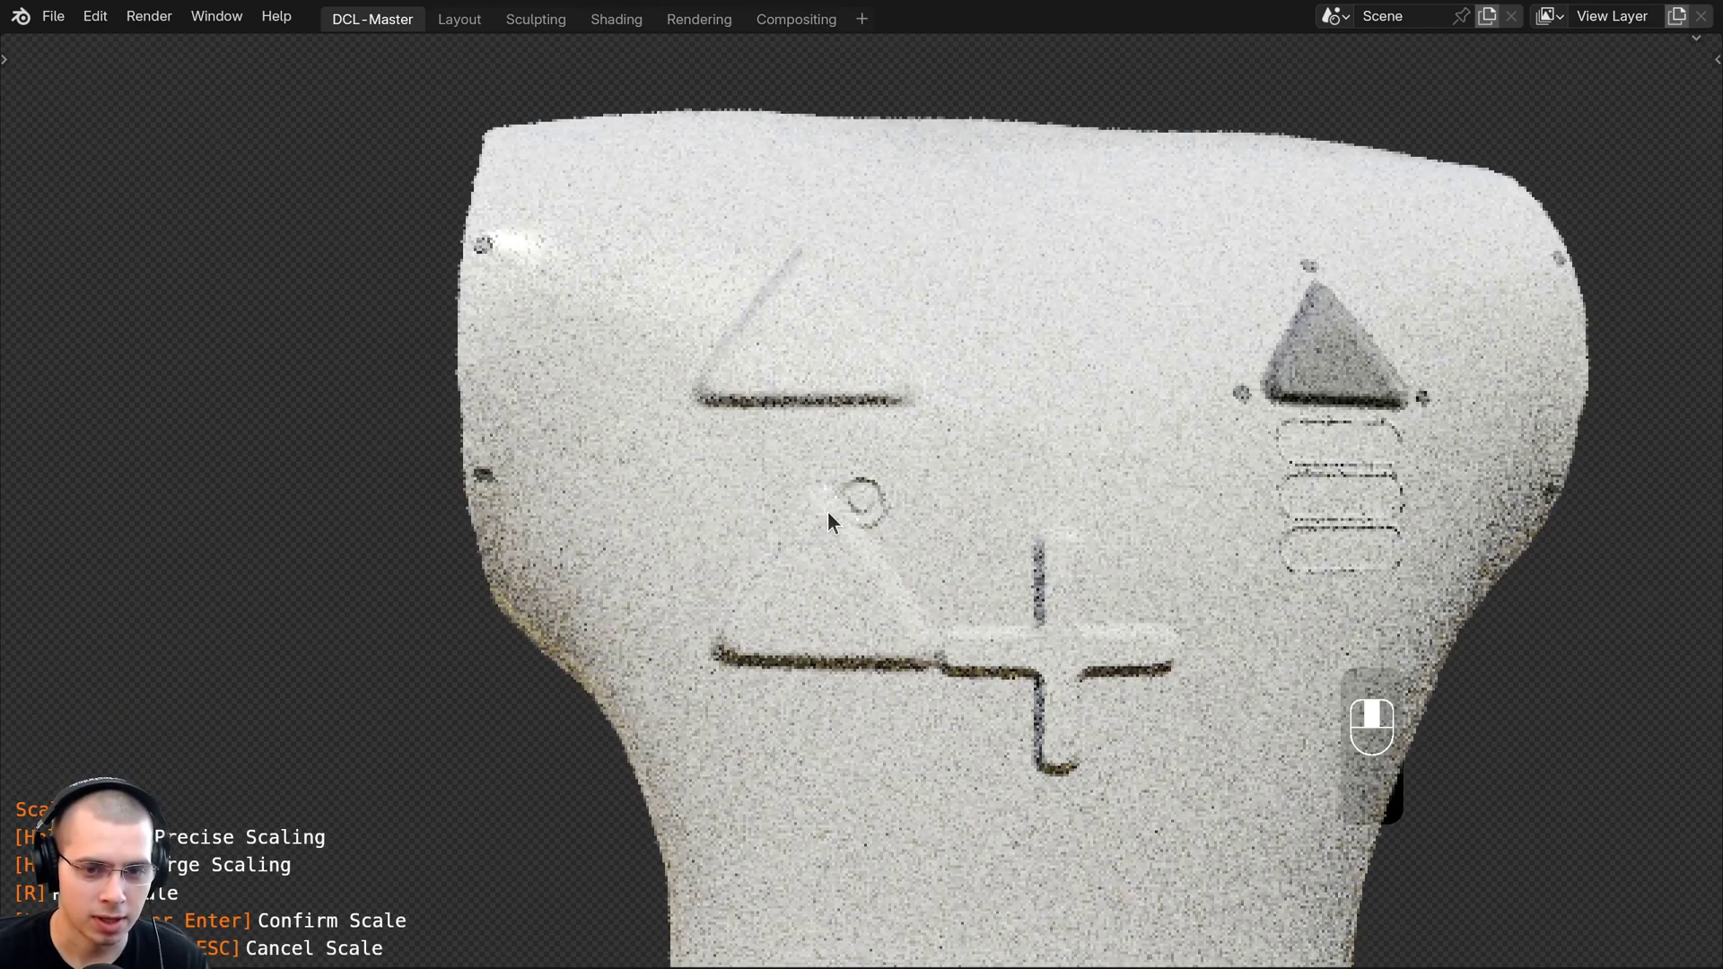
left_click(734, 543)
Project the small round decal at each of the upper triangle's three corners and end the projection mode
middle_click_drag(734, 544, 987, 659, "shift")
middle_click_drag(907, 523, 863, 532, "shift")
key("space")
middle_click_drag(1003, 518, 932, 765, "shift")
key("space")
middle_click_drag(891, 680, 876, 628, "shift")
key("space")
middle_click_drag(935, 695, 790, 587, "shift")
middle_click_drag(709, 427, 1030, 585)
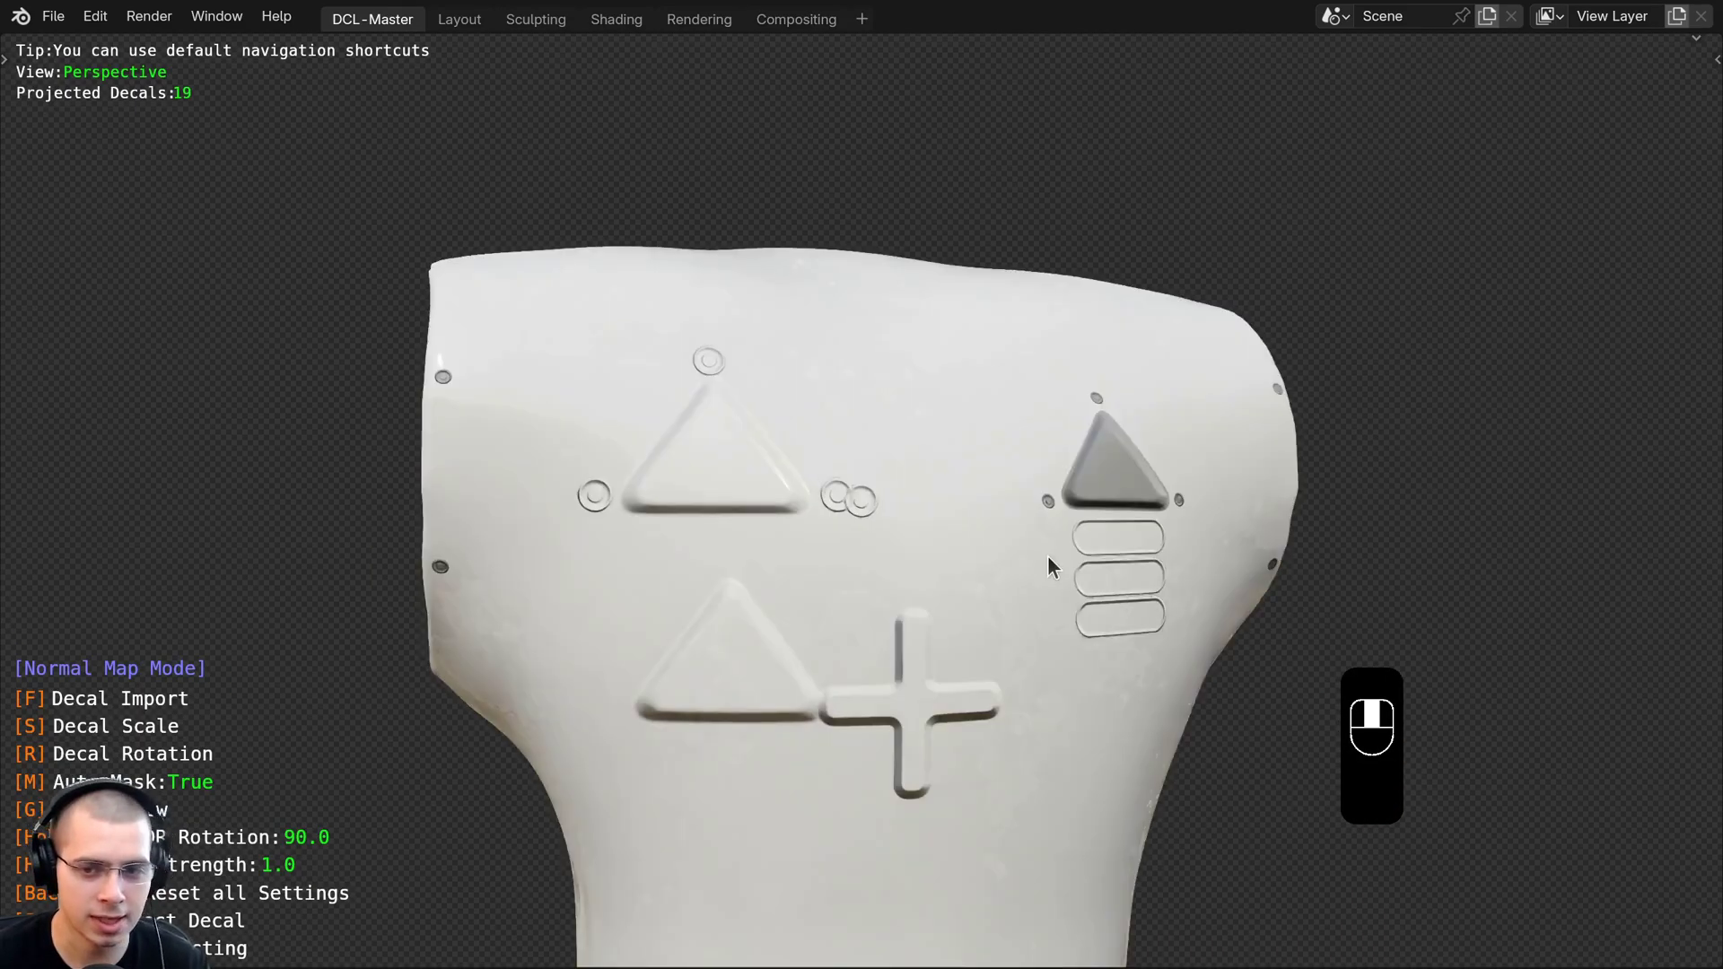
key("Escape")
middle_click_drag(775, 549, 772, 466)
scroll(816, 578, "down", 3)
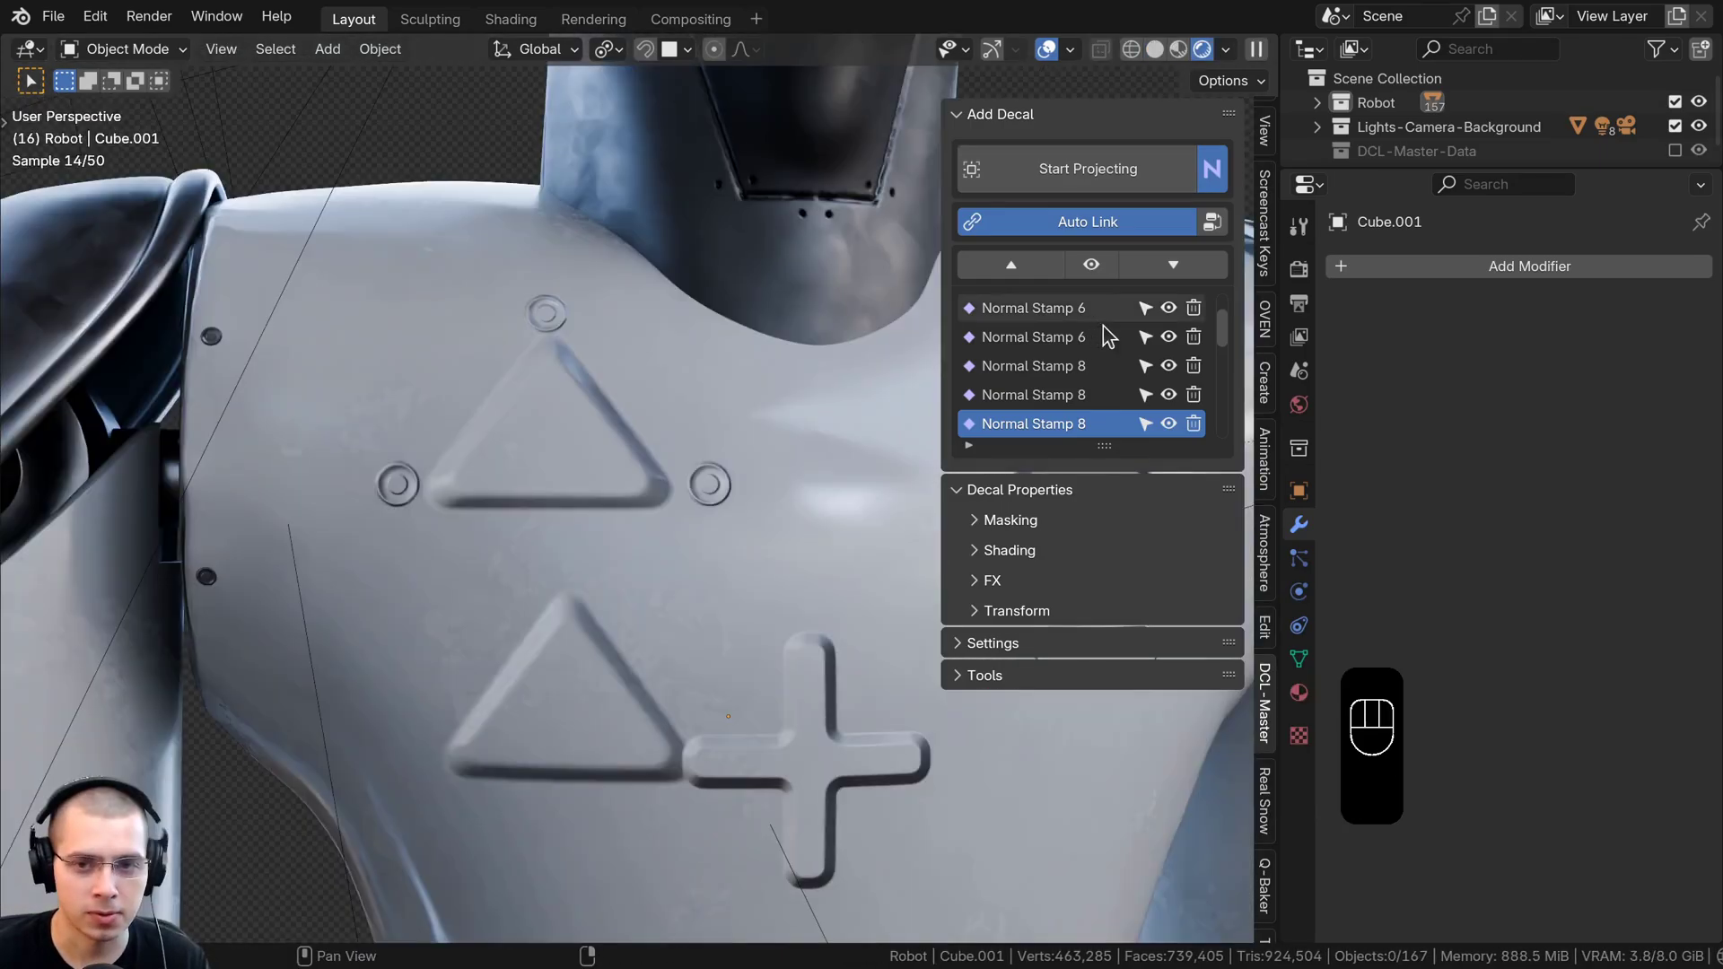
Browse the decal list and select individual stamps to locate them on the chest
scroll(1104, 326, "up", 2)
left_click_drag(1224, 307, 1224, 391)
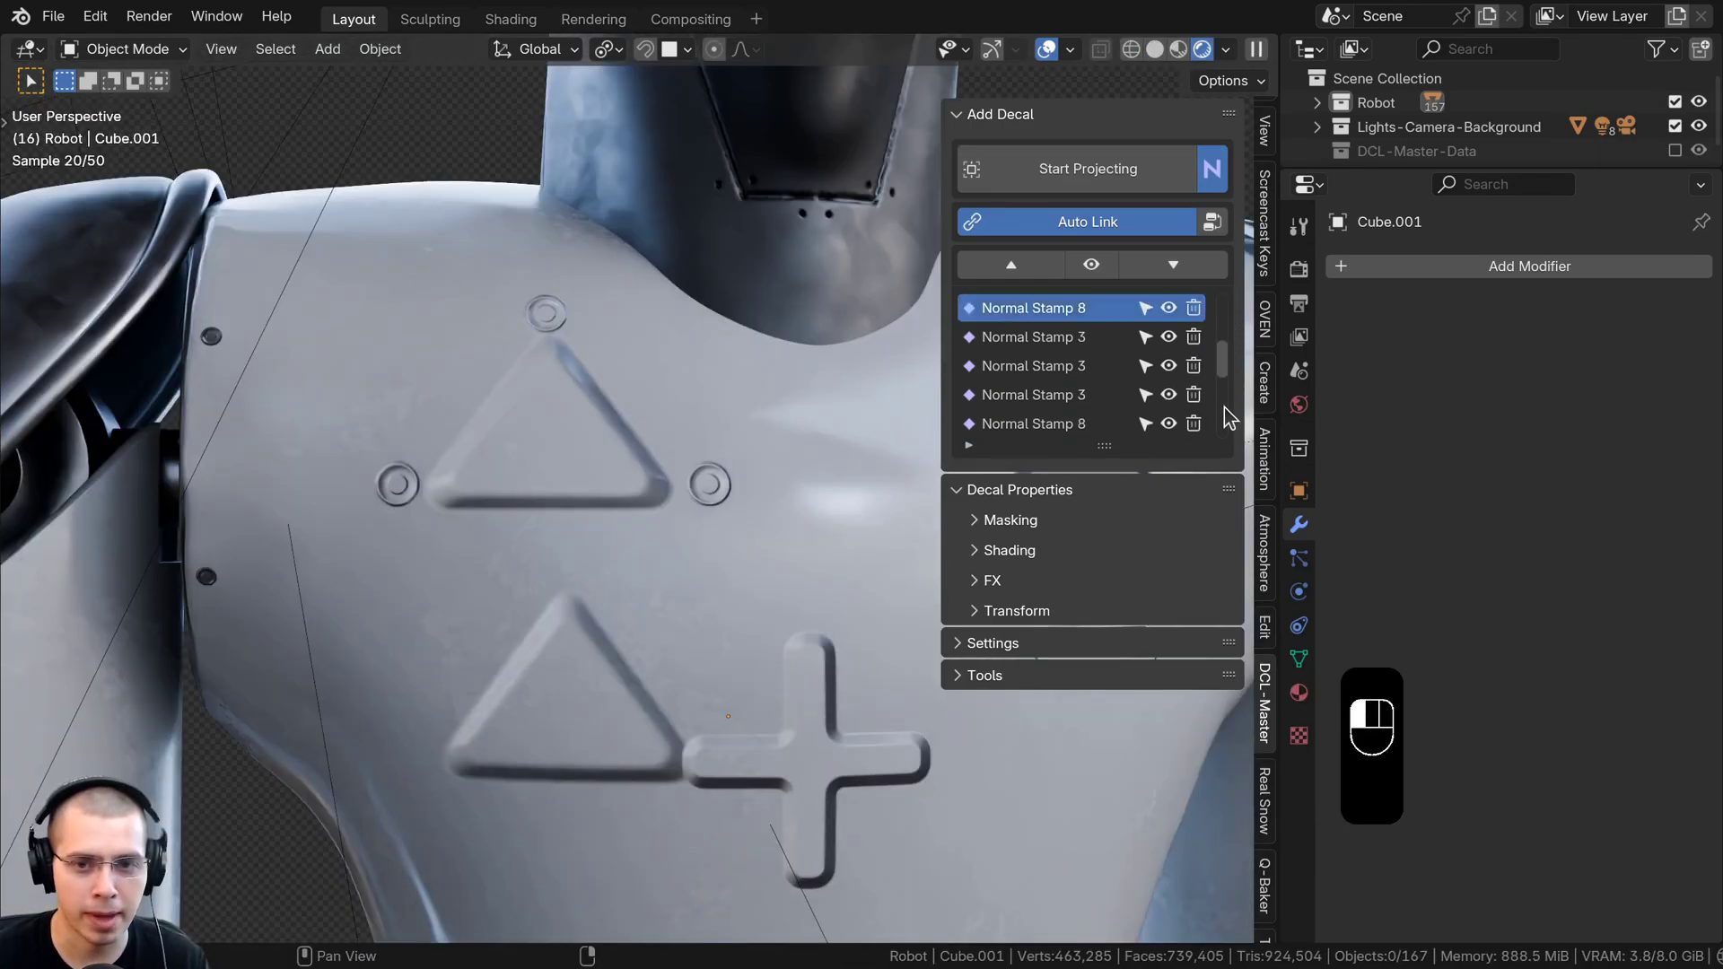
scroll(1196, 332, "down", 1)
left_click(1145, 366)
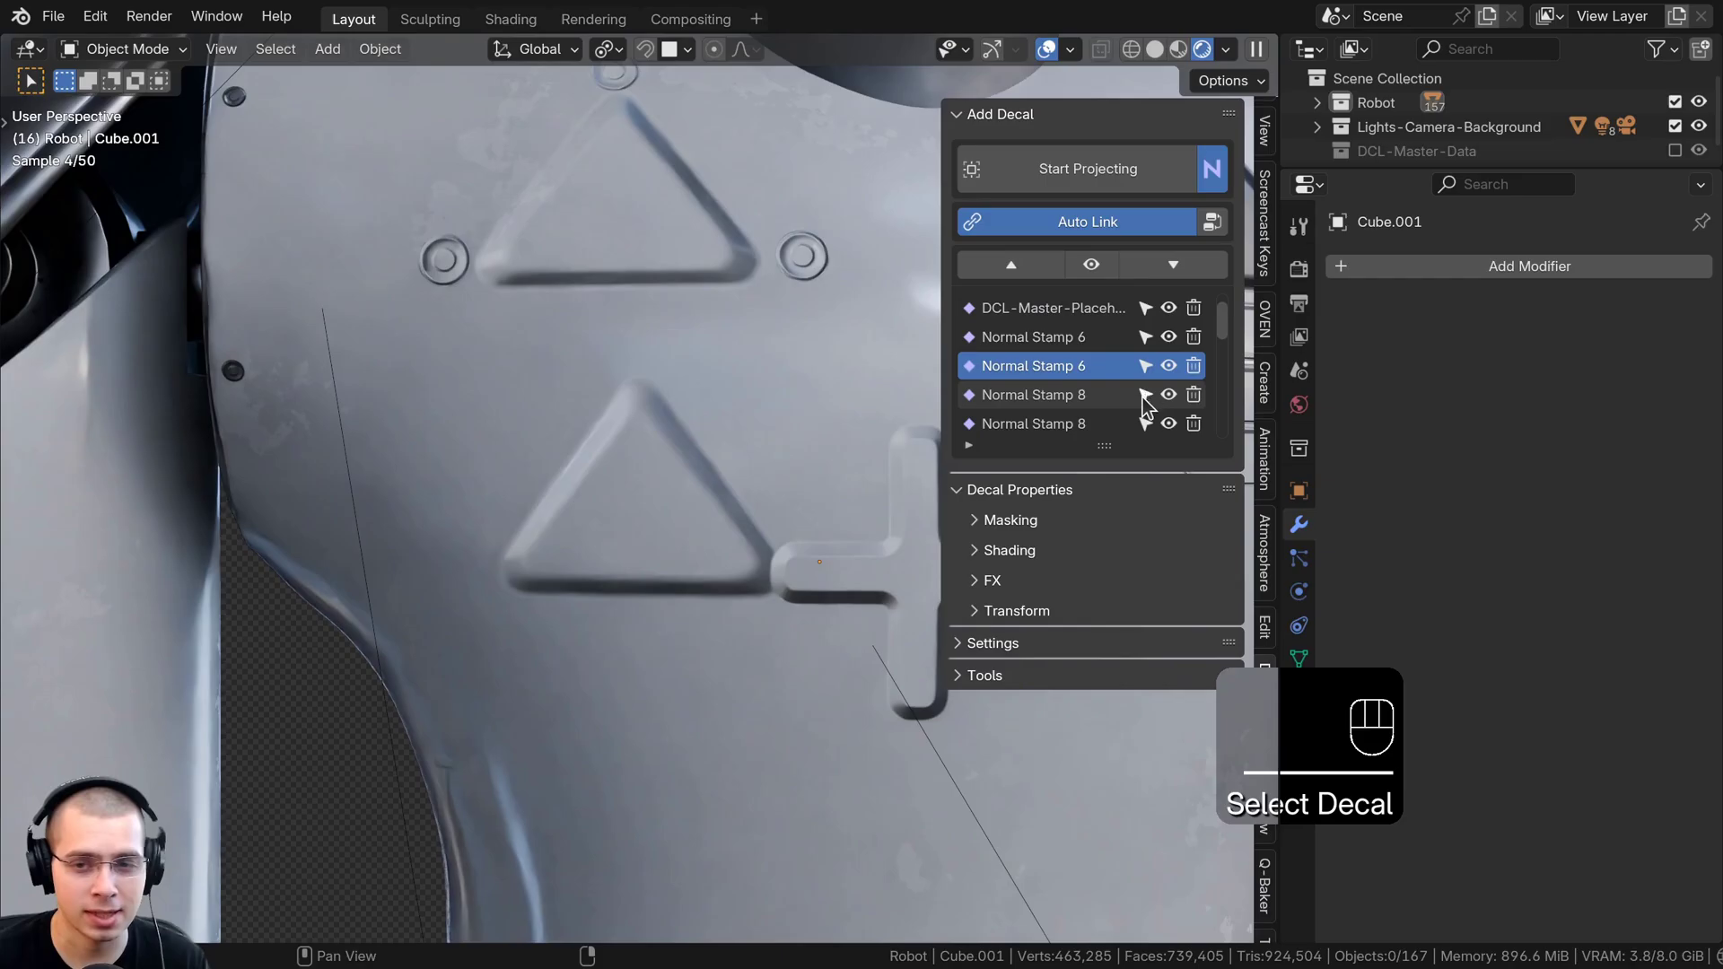
left_click(1145, 397)
left_click(1143, 368)
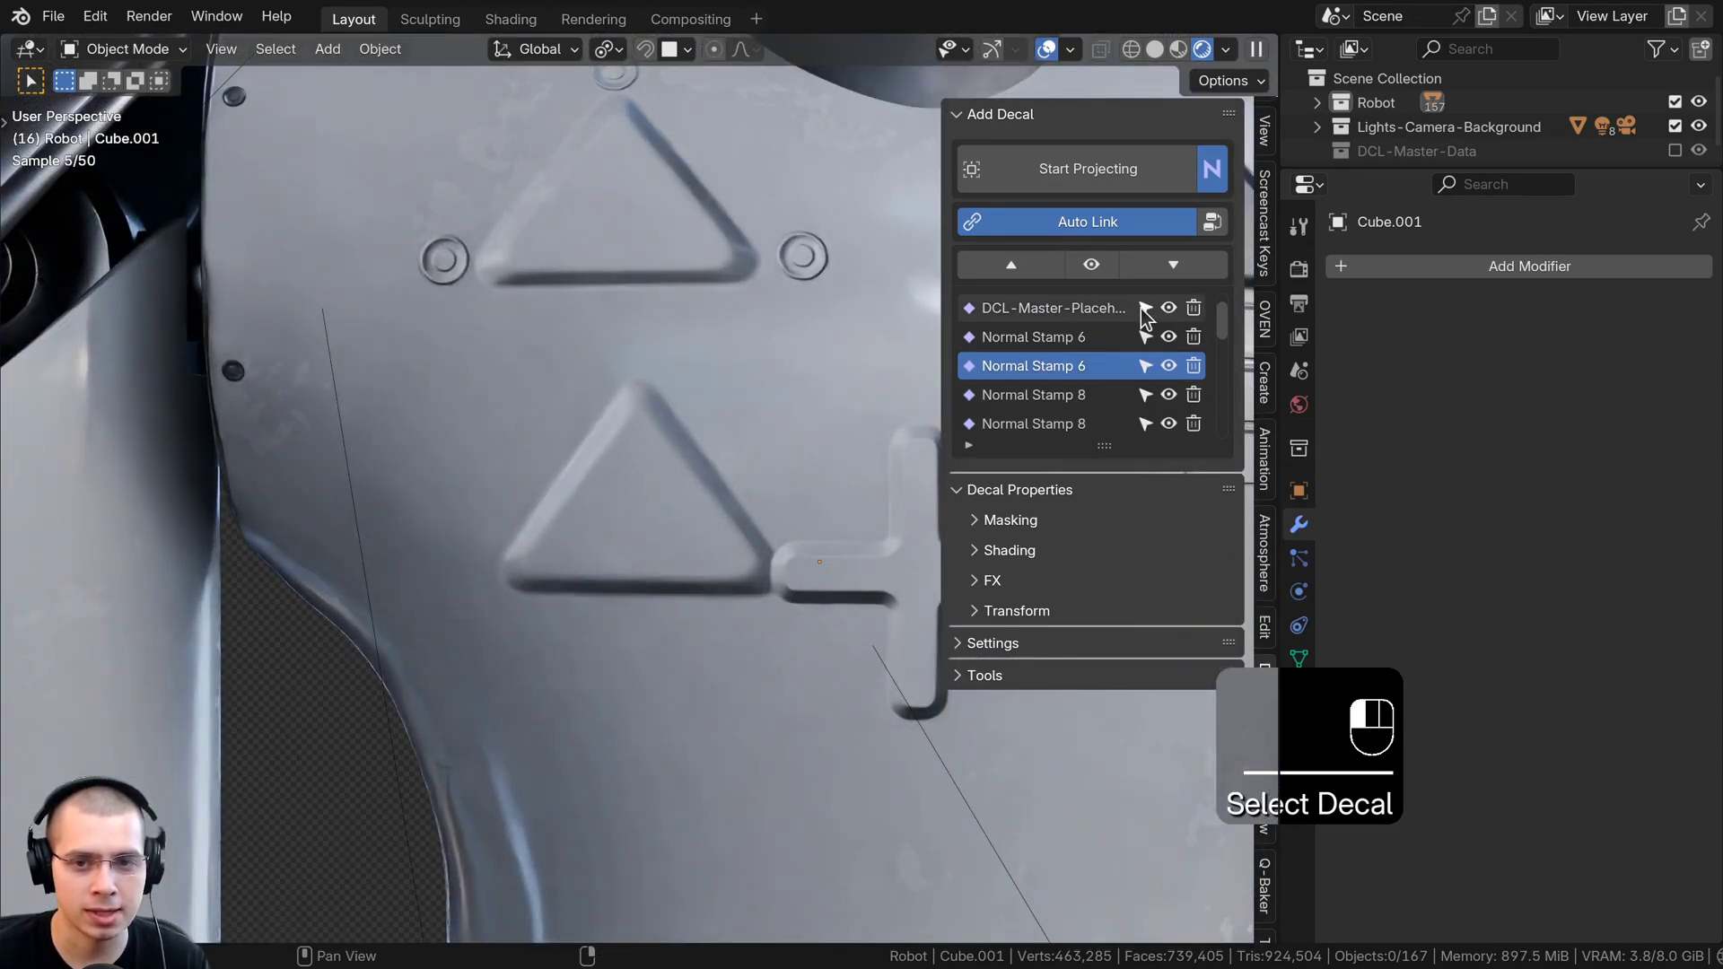
Select the plus-shaped DCL-Master placeholder decal, toggle its visibility off and on, and remove it
left_click(1144, 308)
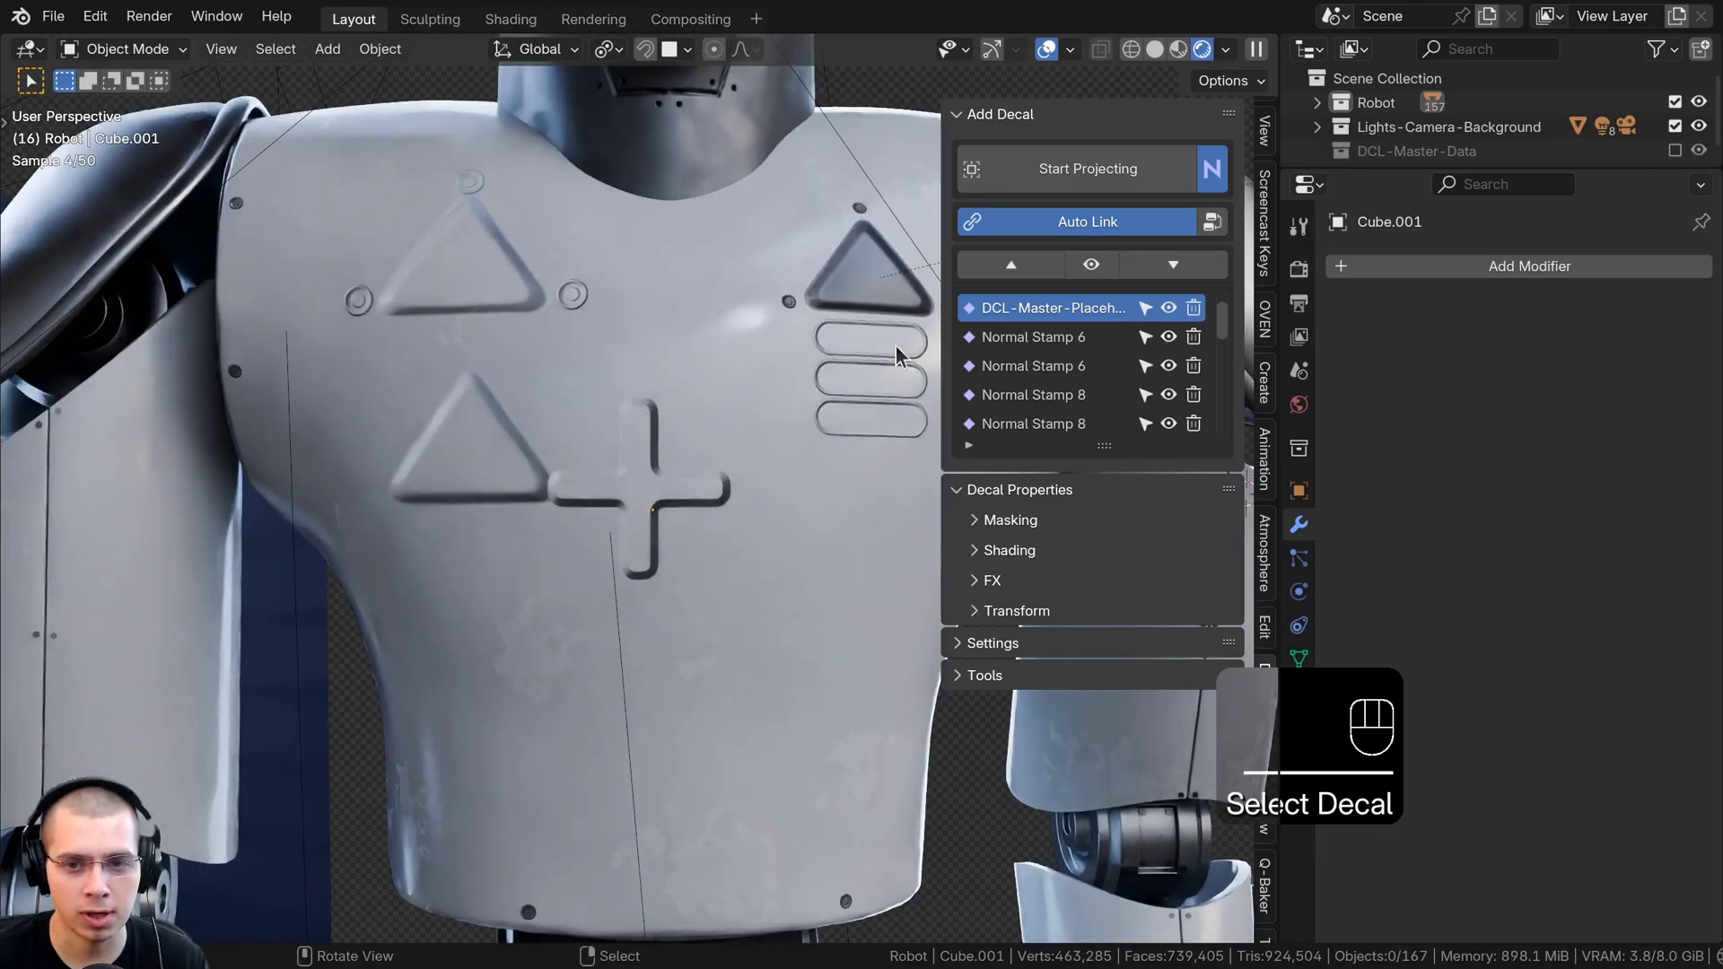
left_click(1168, 309)
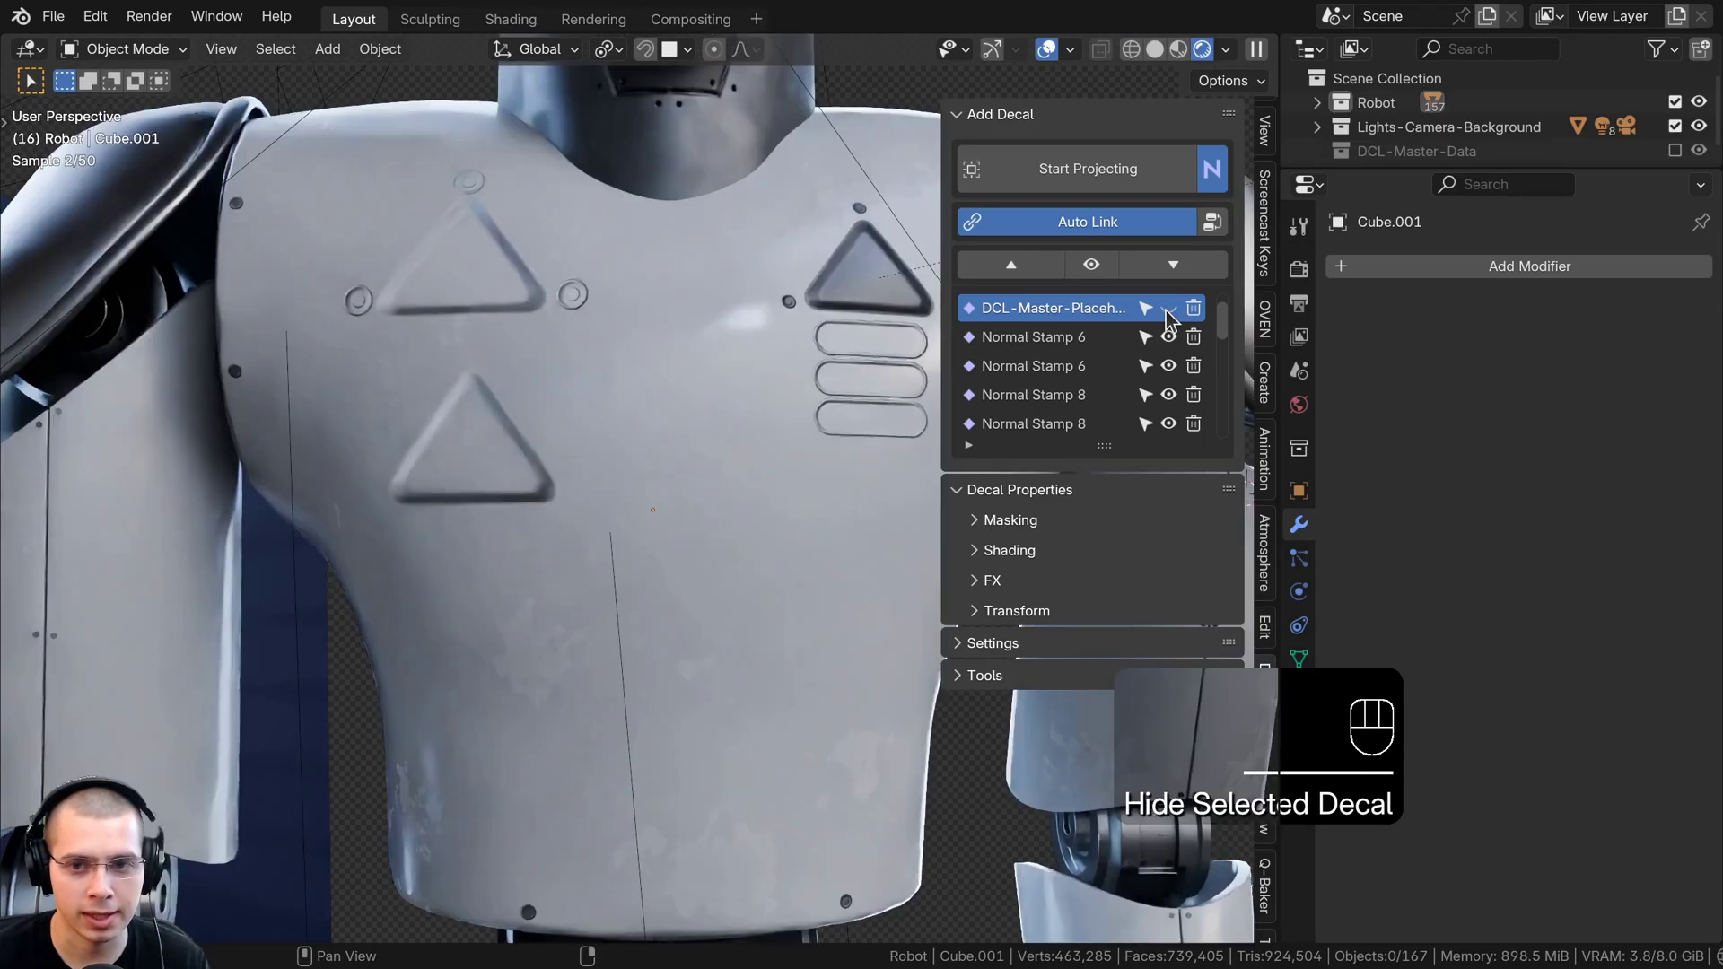
left_click(1168, 310)
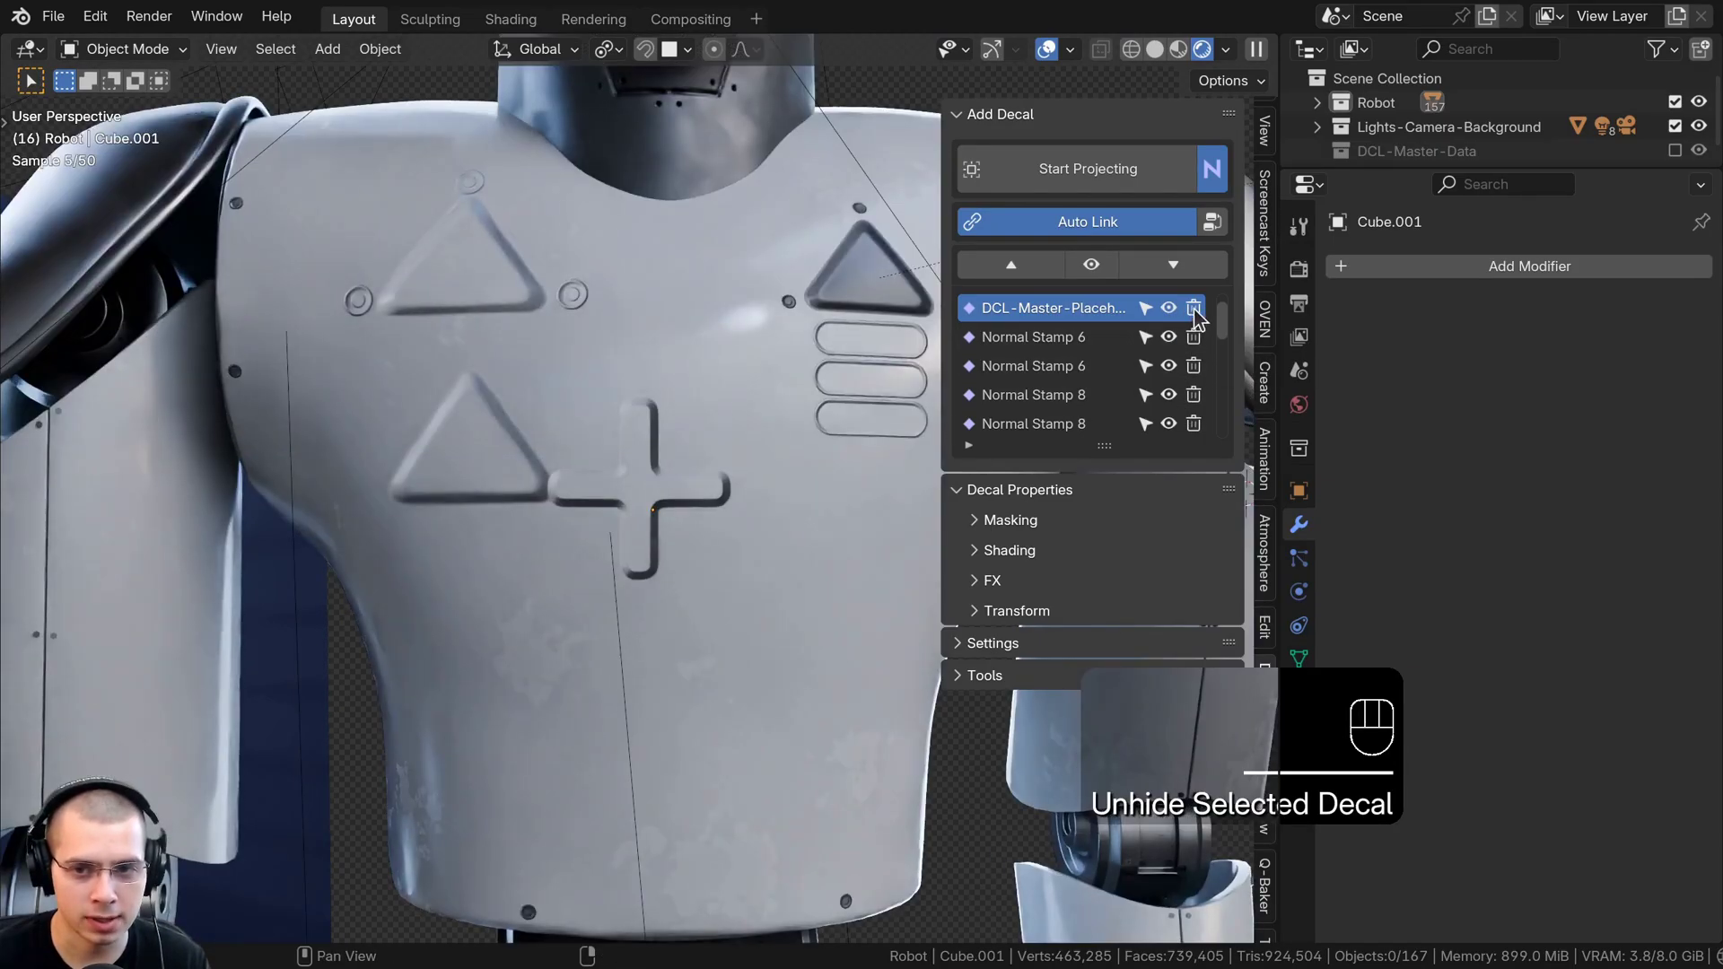
left_click(1193, 309)
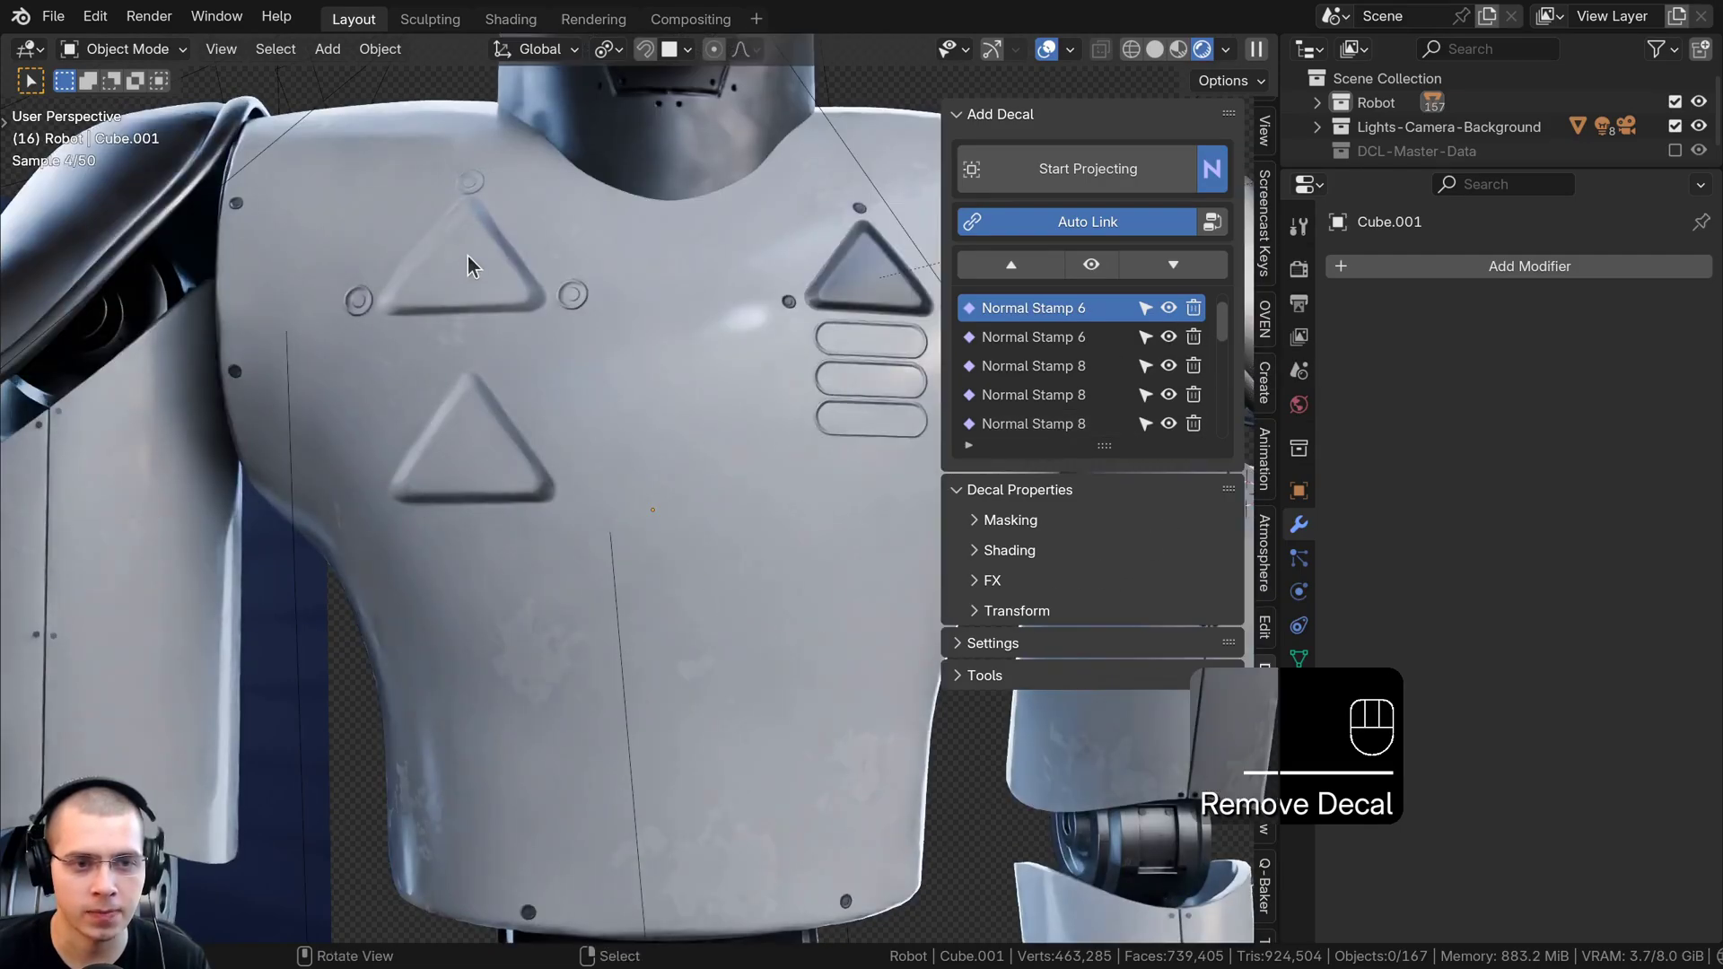
Select the upper triangle's Normal Stamp 6 decal and expand its Transform, FX and Shading properties
left_click(1145, 336)
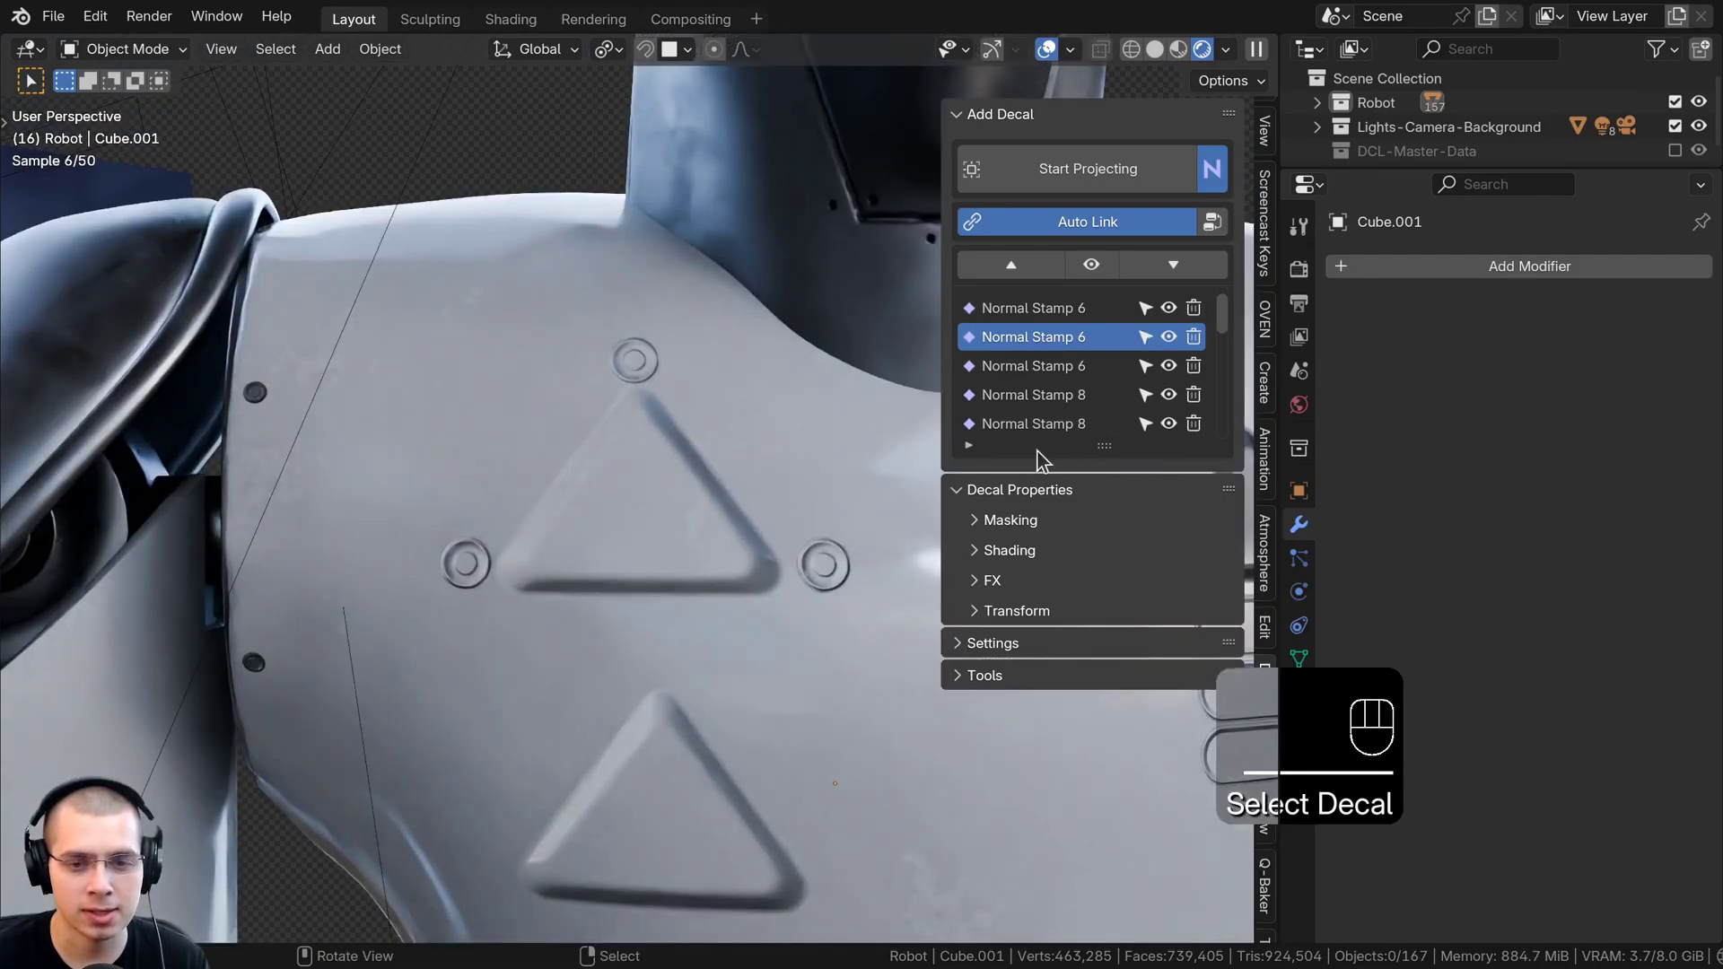
scroll(762, 493, "down", 3)
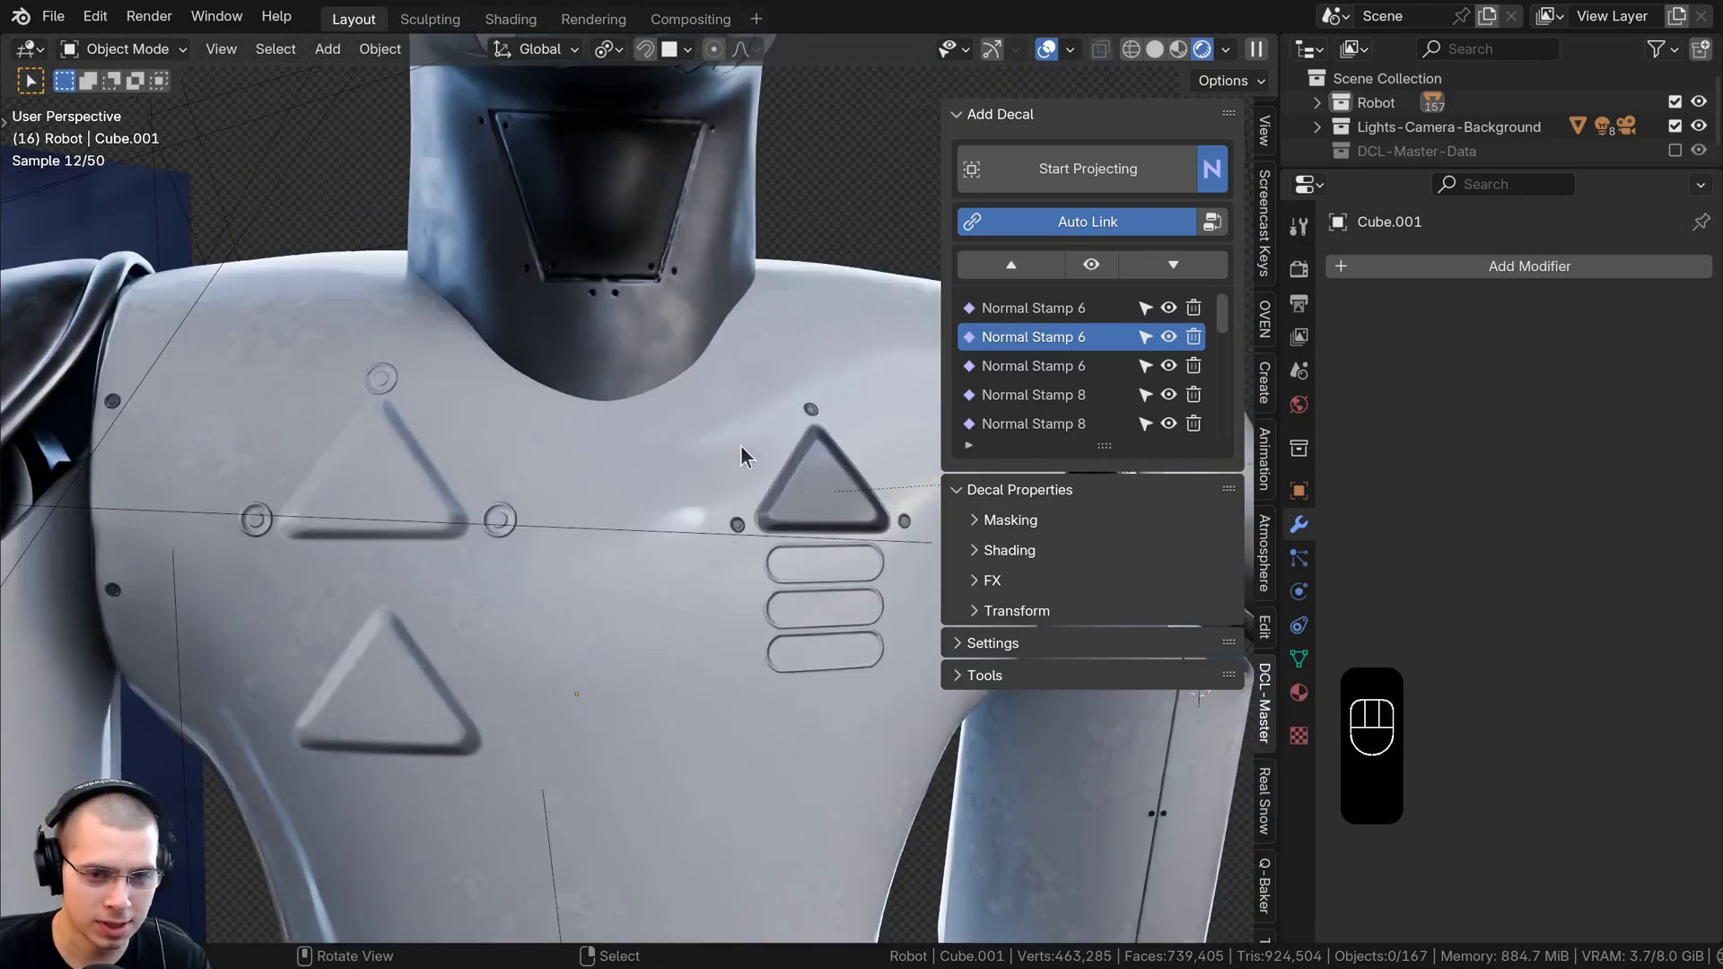
left_click(974, 611)
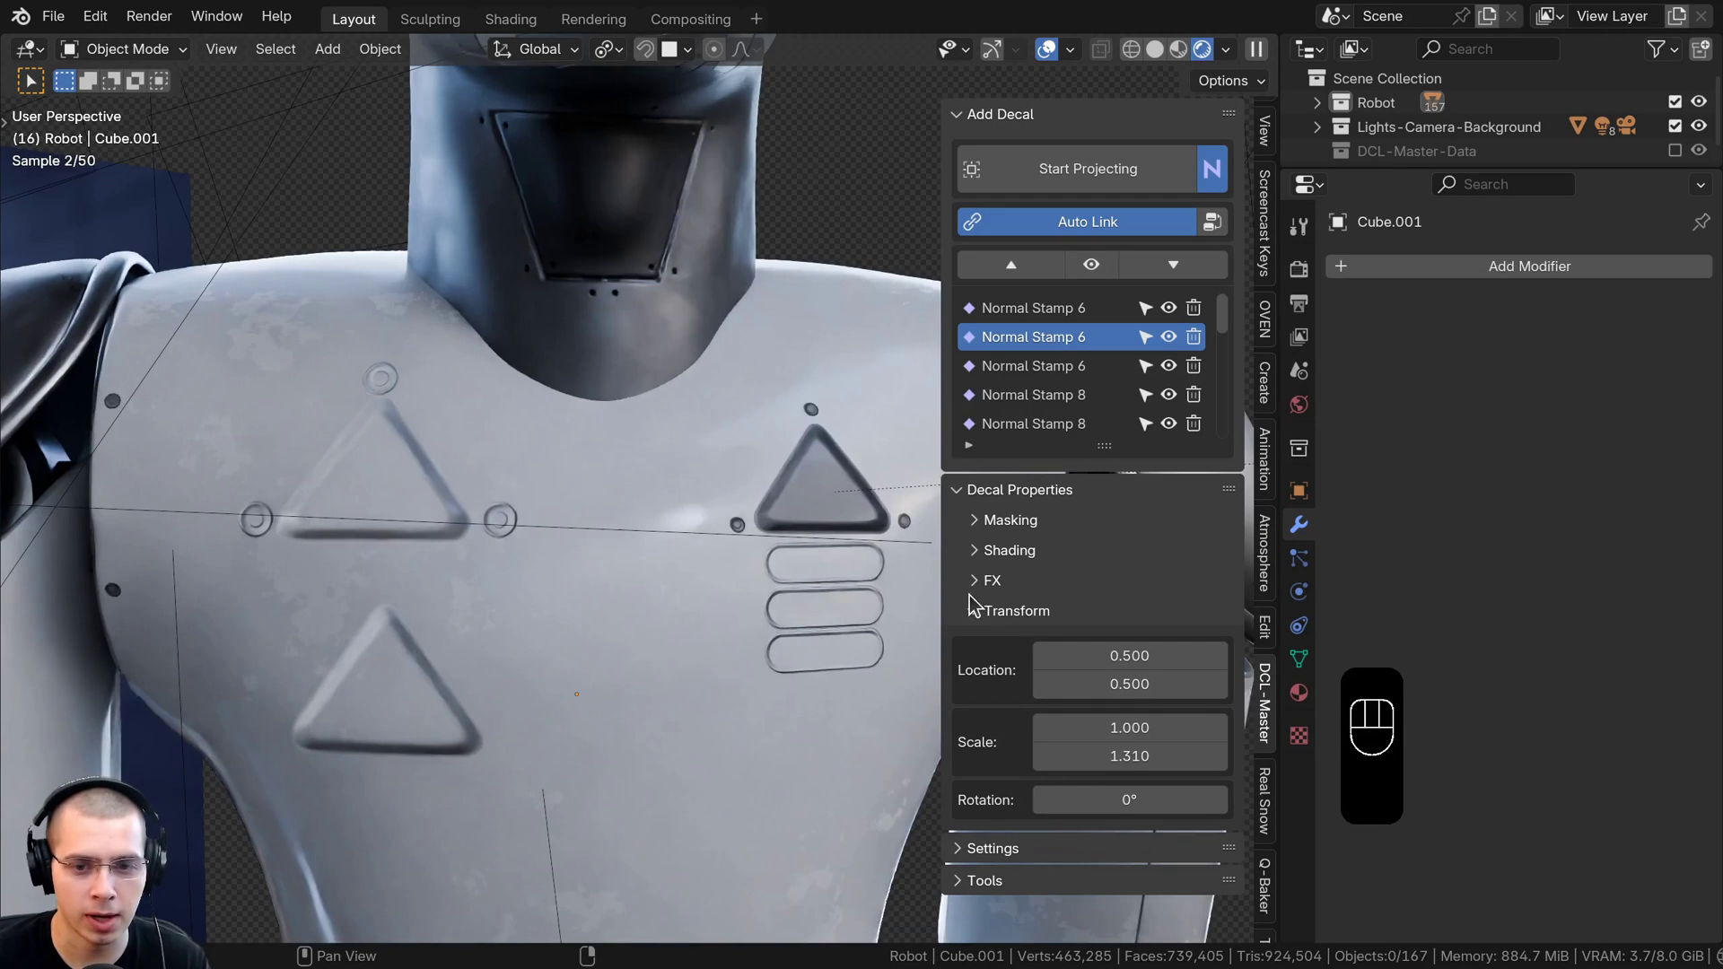
left_click(978, 581)
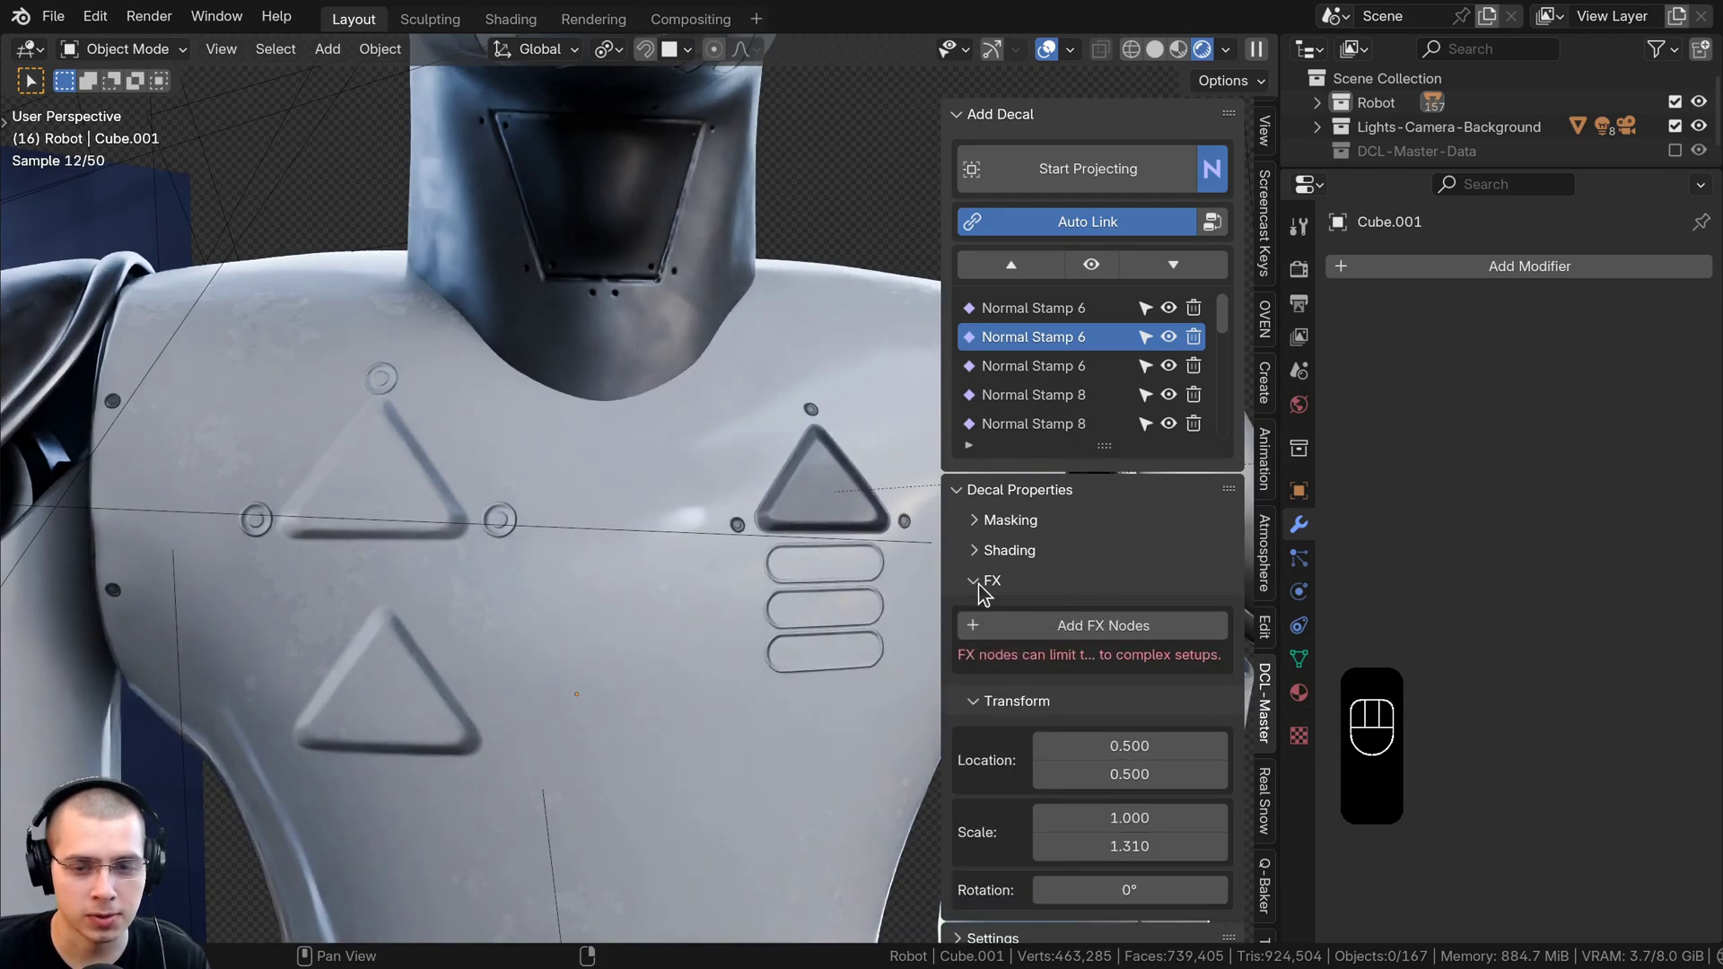
left_click(978, 554)
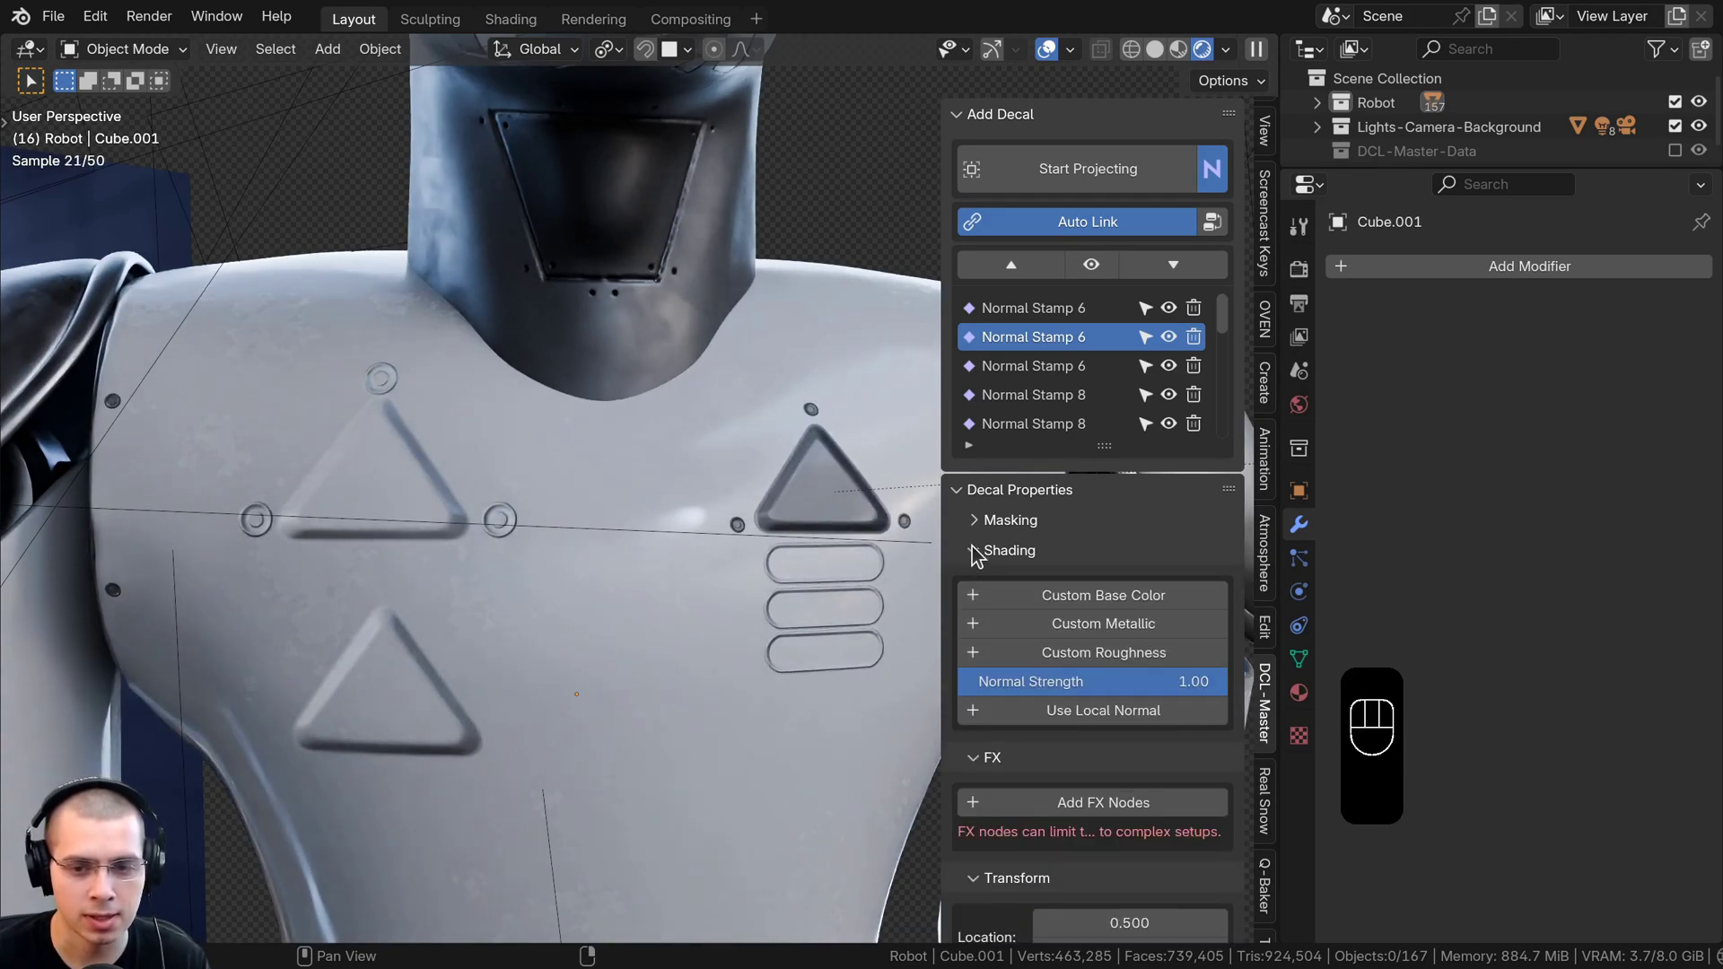
Give the triangle decal a light grey custom base color and a custom metallic value of 1.000
left_click(1045, 596)
left_click(1101, 594)
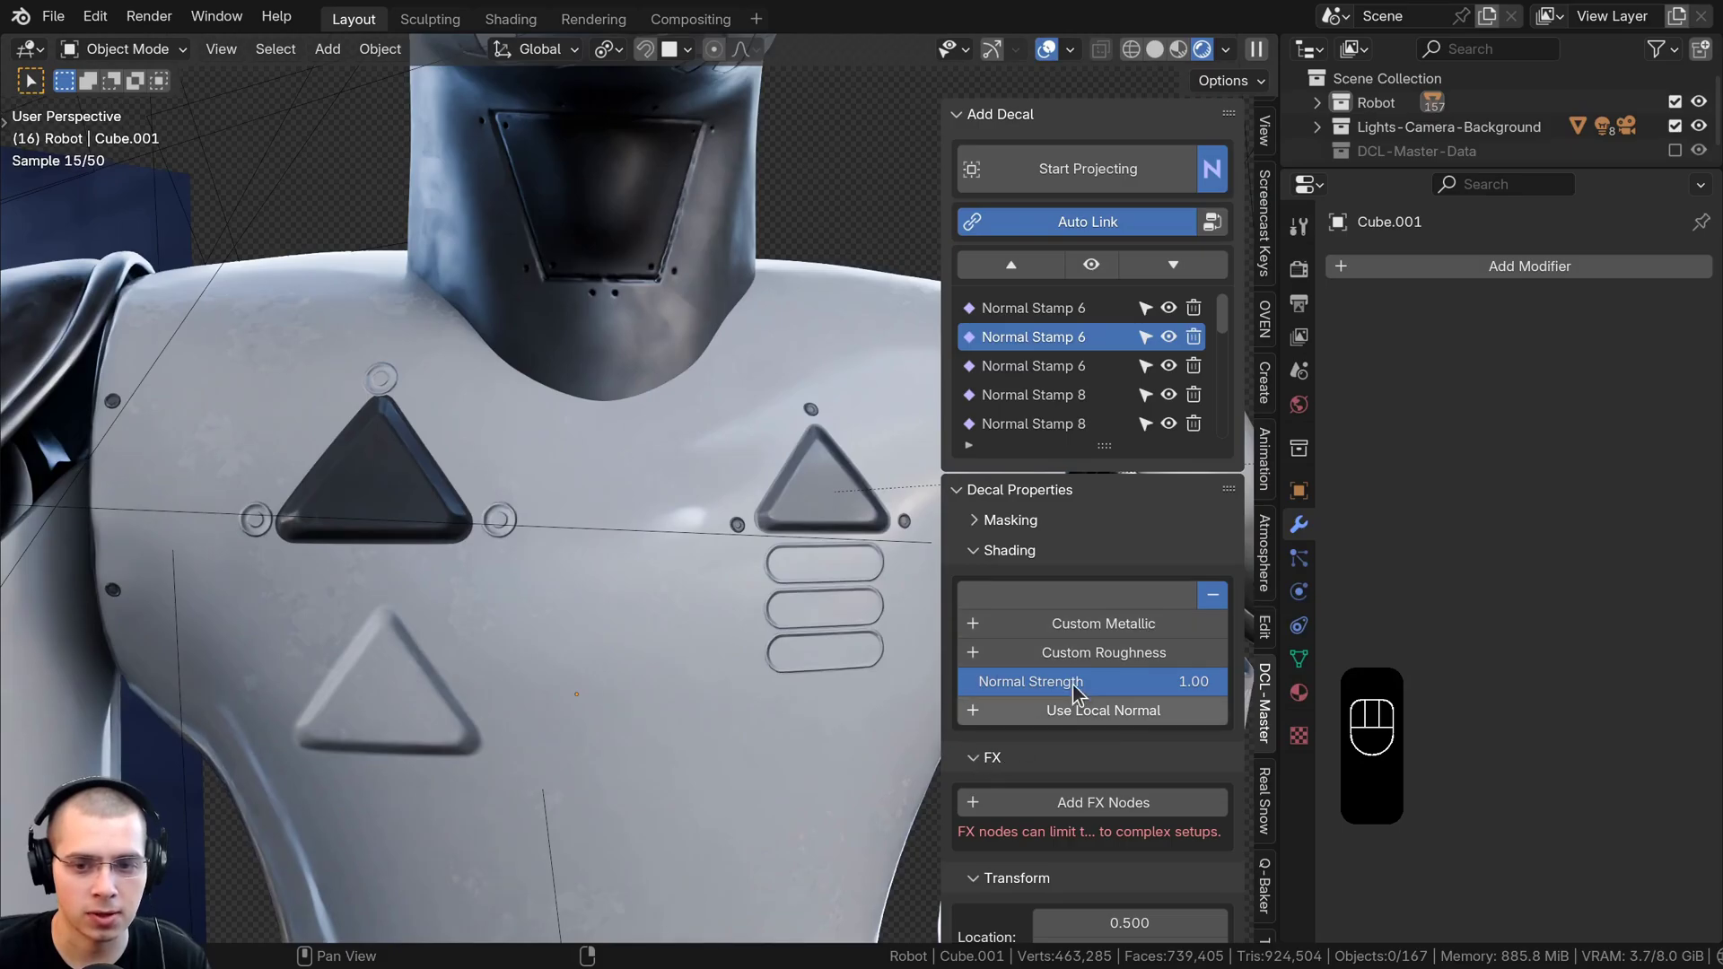
left_click(1020, 628)
left_click_drag(1020, 623, 1184, 623)
left_click(1014, 595)
left_click_drag(1213, 343, 1212, 253)
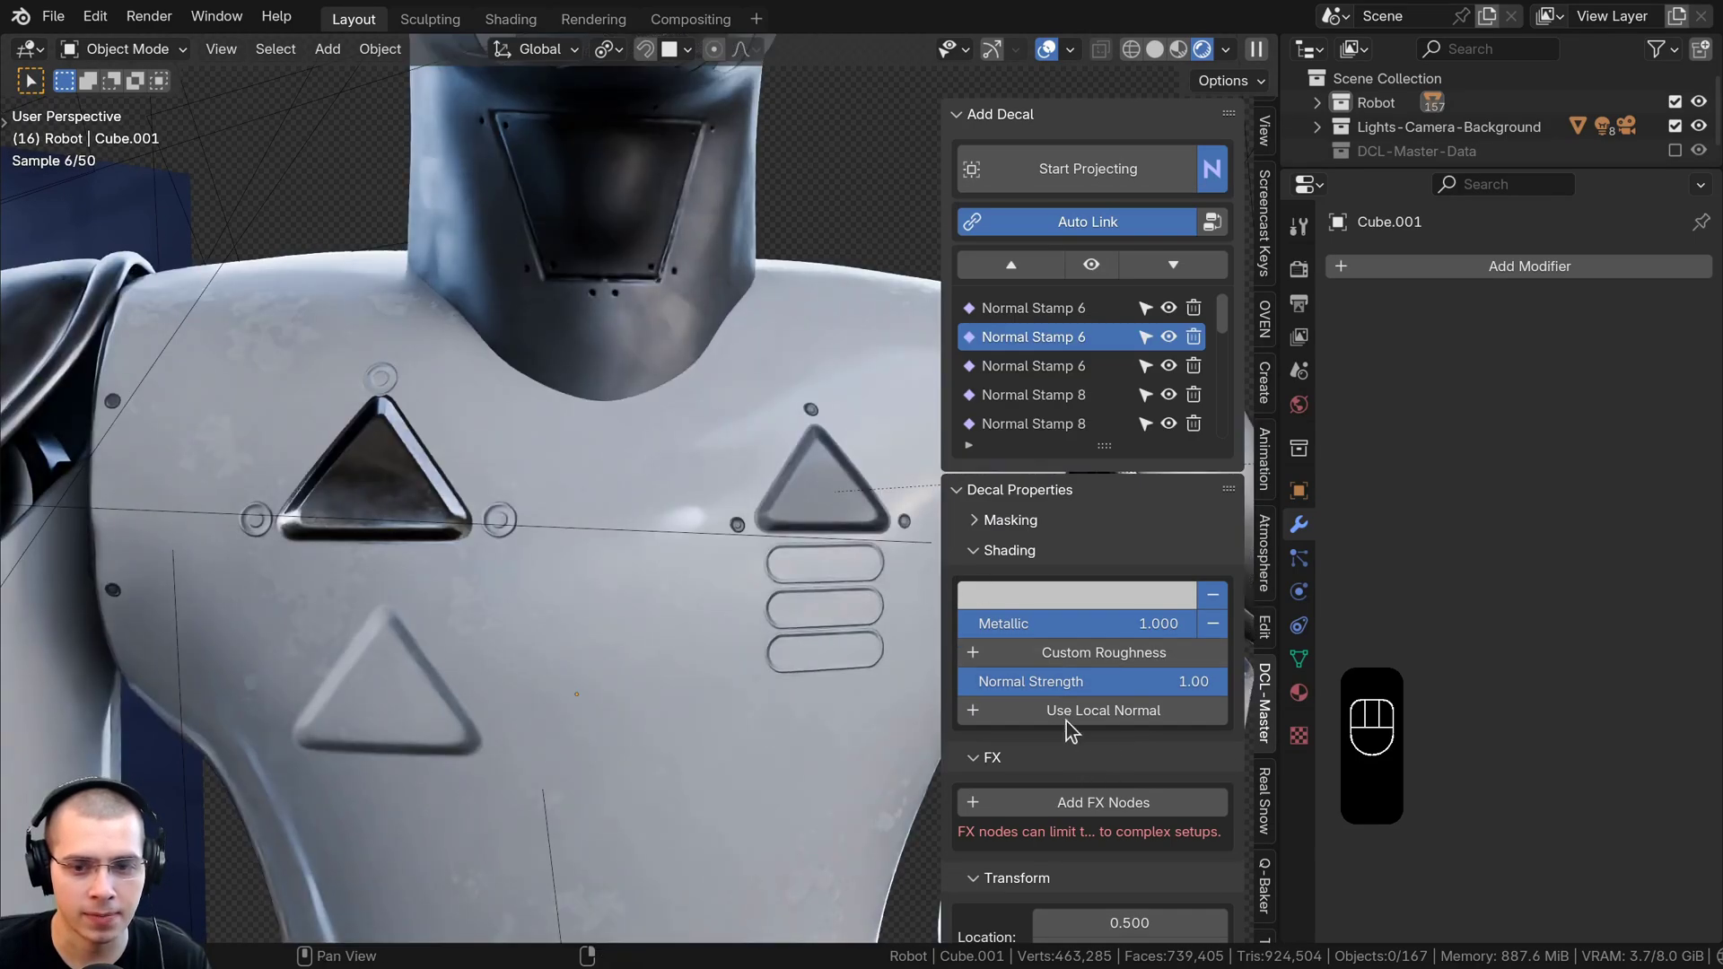
Set the triangle decal's normal strength to 0.37 and add a custom roughness of 0.469
mouse_move(1222, 681)
left_mouse_down()
mouse_move(1022, 681)
mouse_move(1226, 681)
mouse_move(1059, 681)
mouse_move(1057, 658)
left_mouse_up()
left_click(1122, 652)
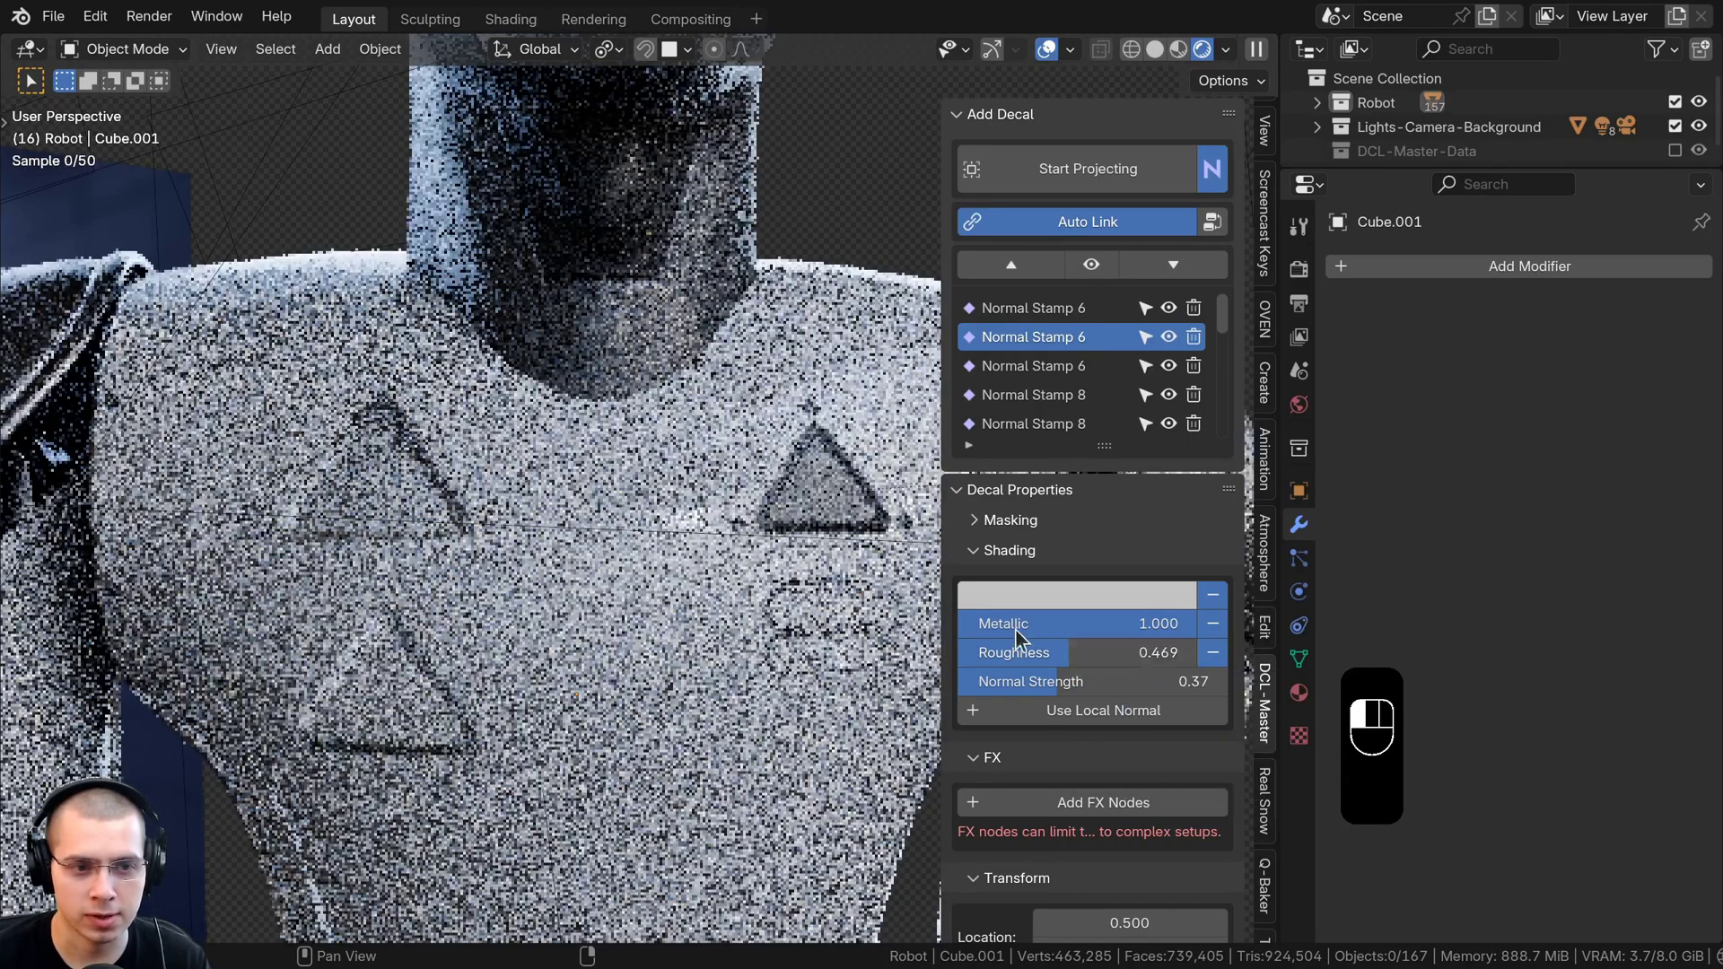
scroll(1032, 610, "down", 5)
scroll(1034, 379, "up", 5)
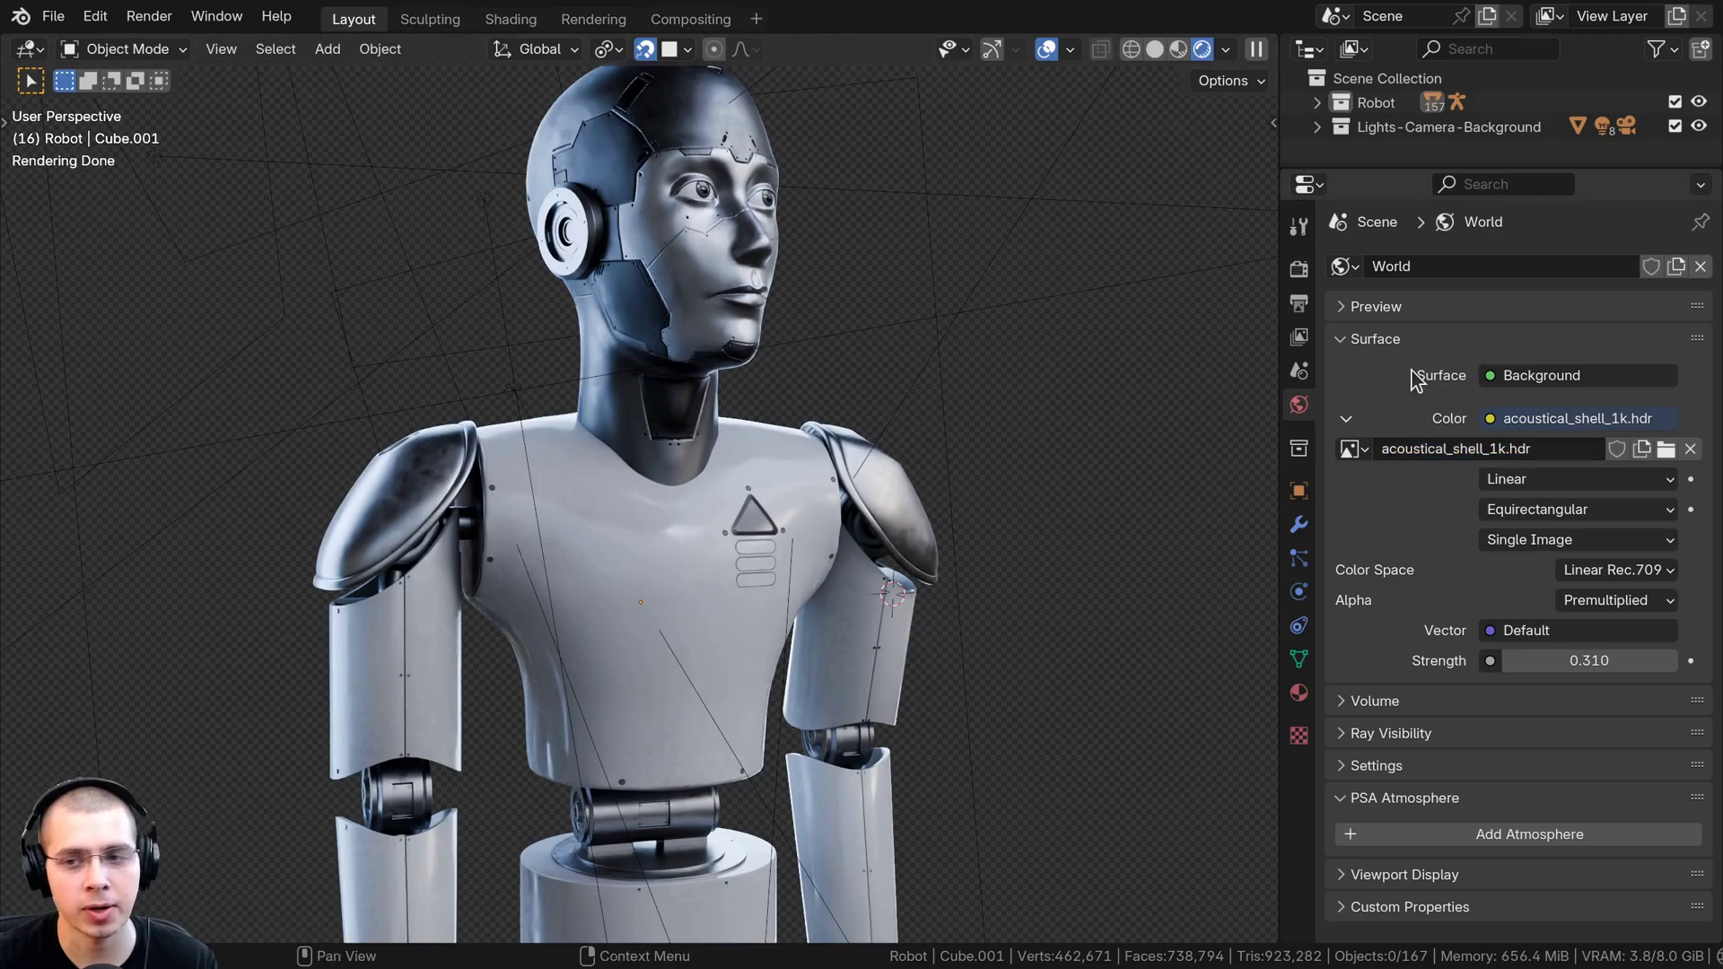
Turn the render film's Transparent option off to reveal the HDR background and back on again
left_click(1298, 305)
left_click(1299, 272)
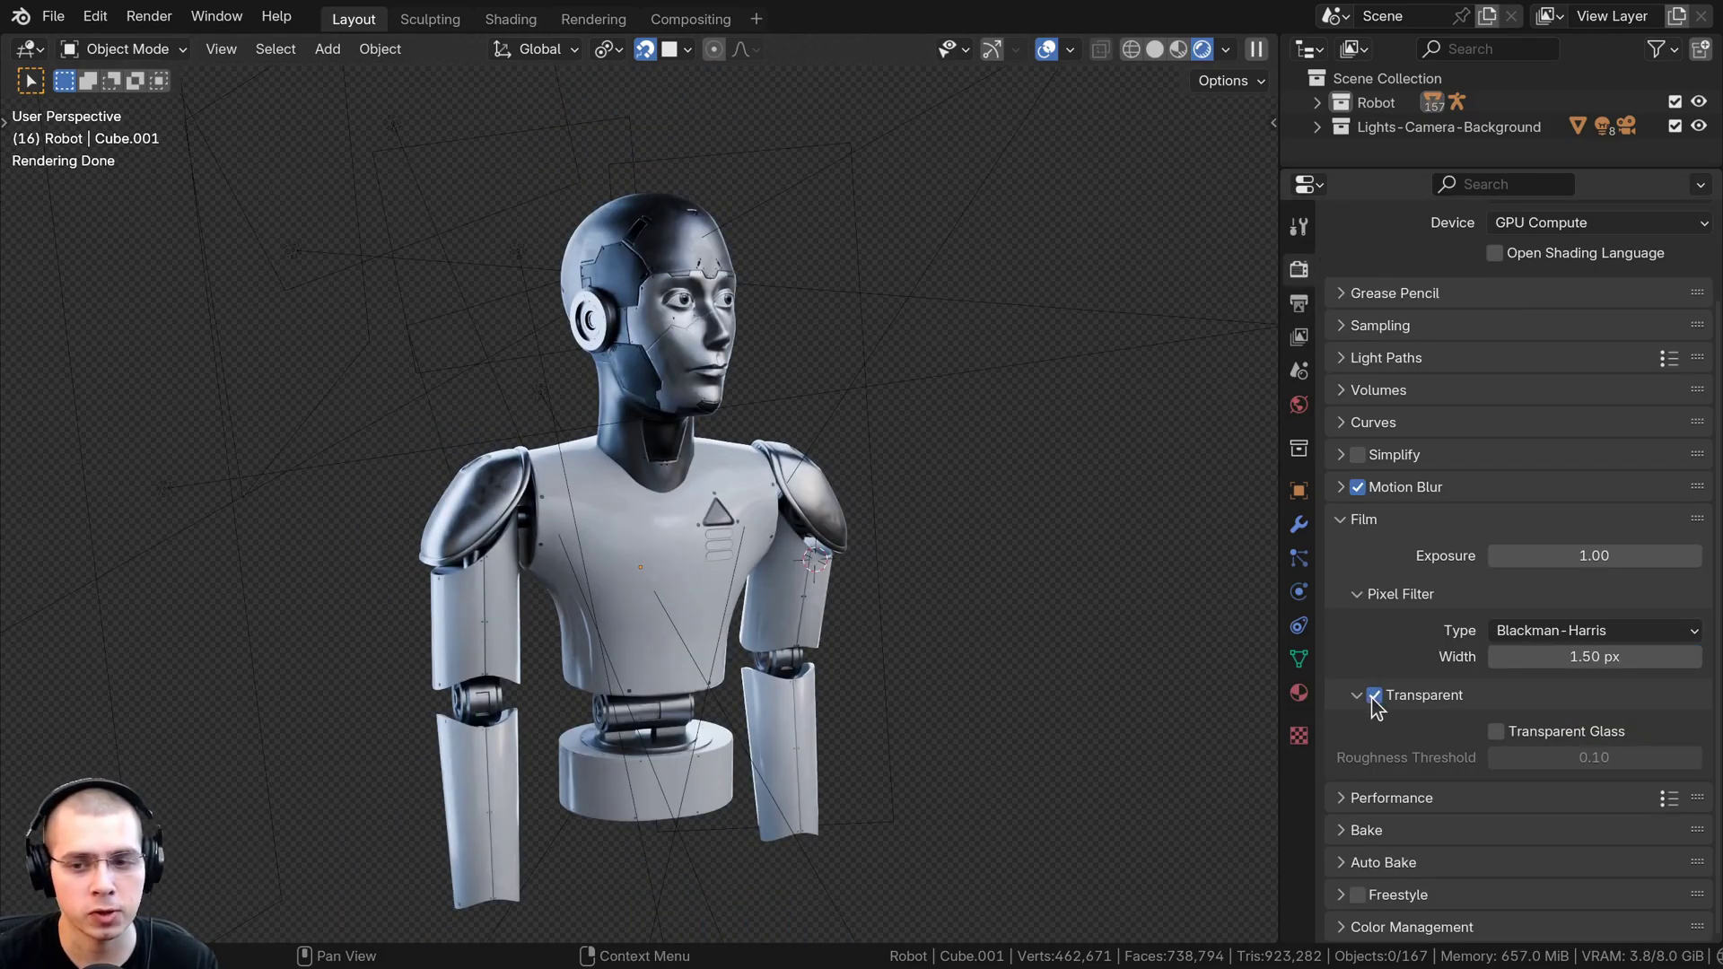
left_click(1373, 696)
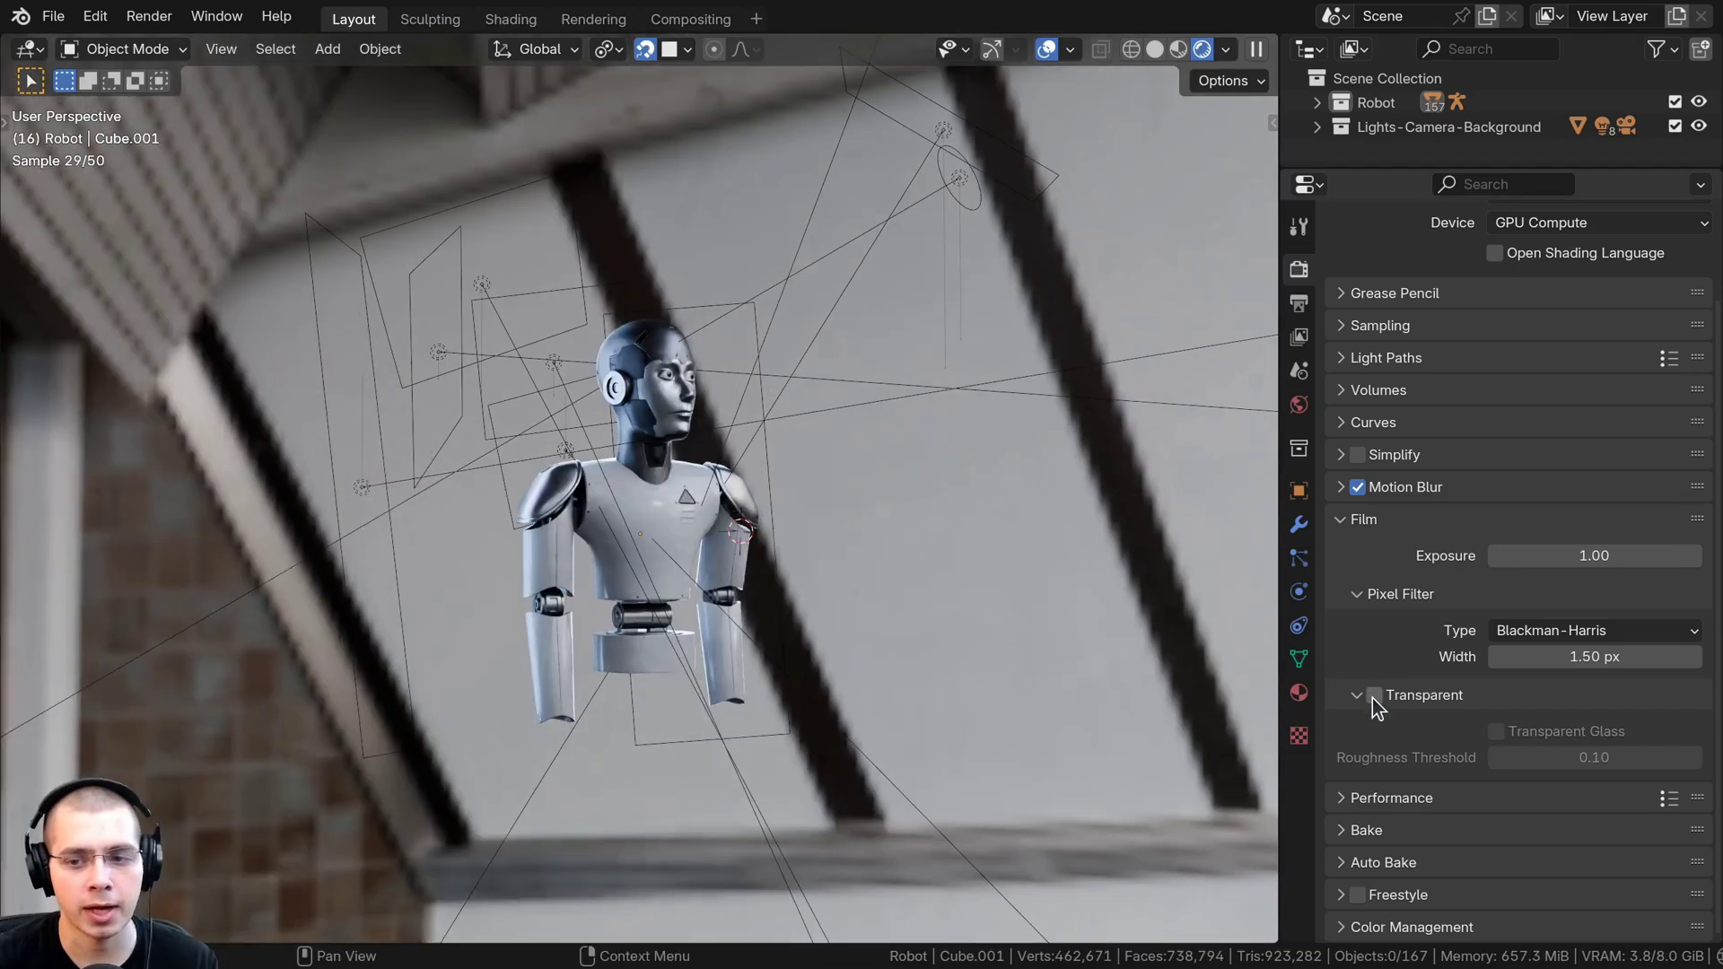
left_click(1374, 696)
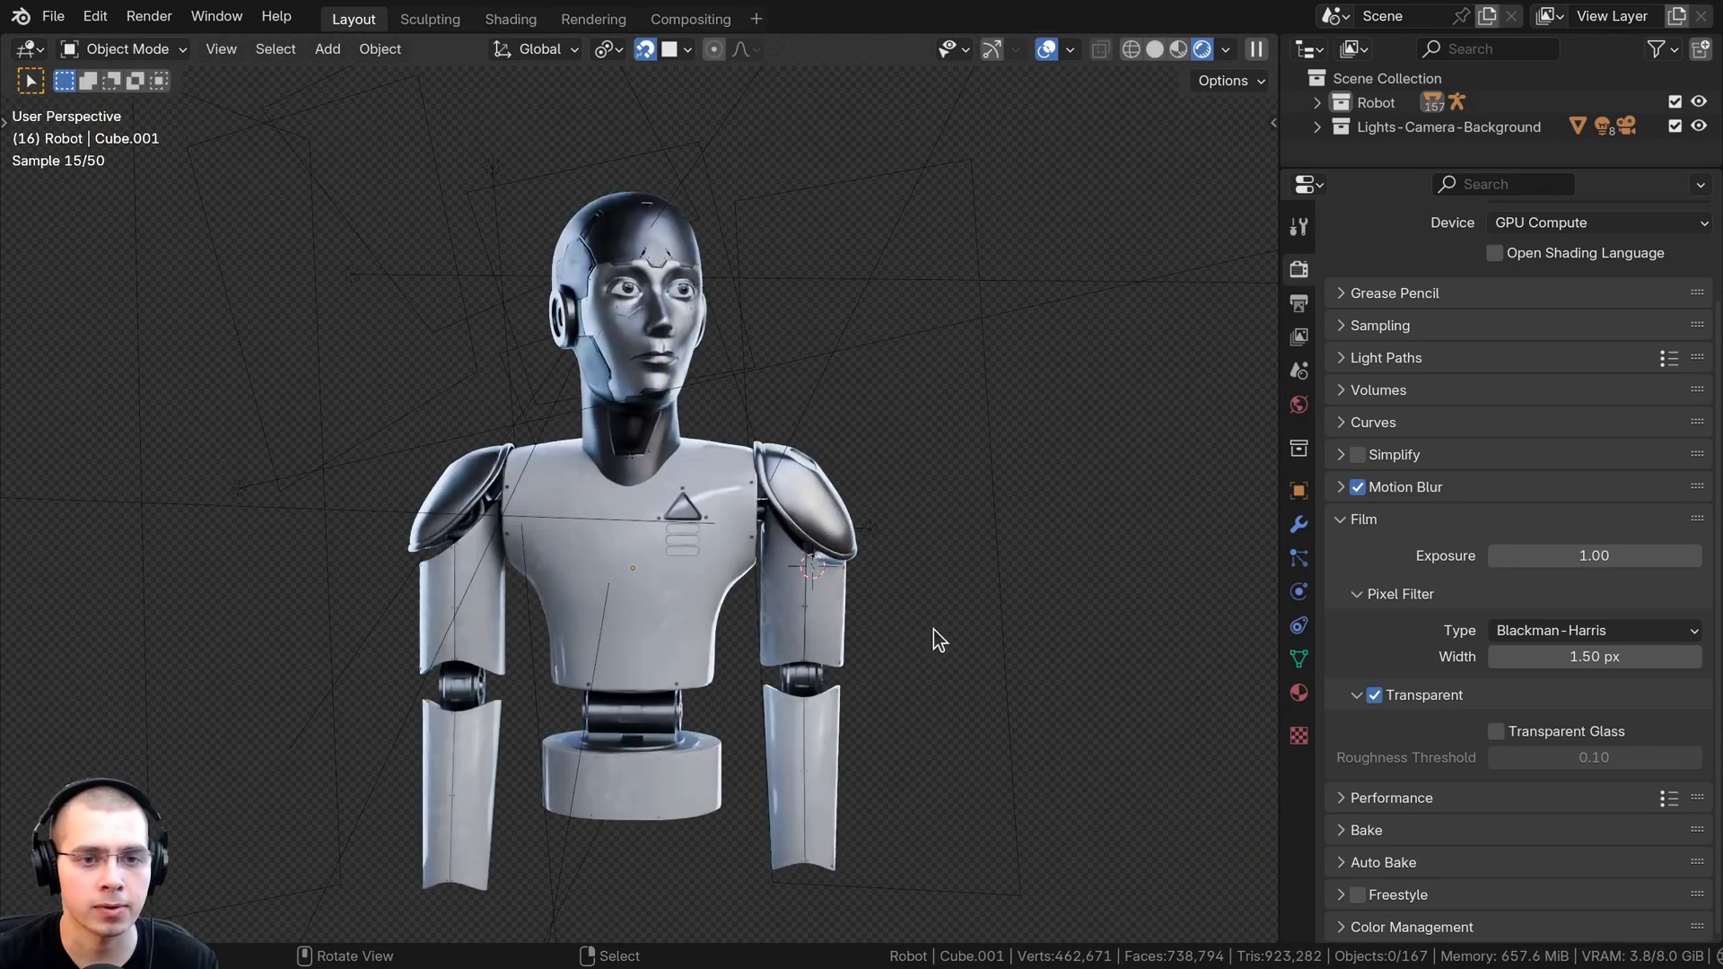
Highlight all objects to review the scene's lights, switch to the camera view and select the area light beside the robot's head
key("a")
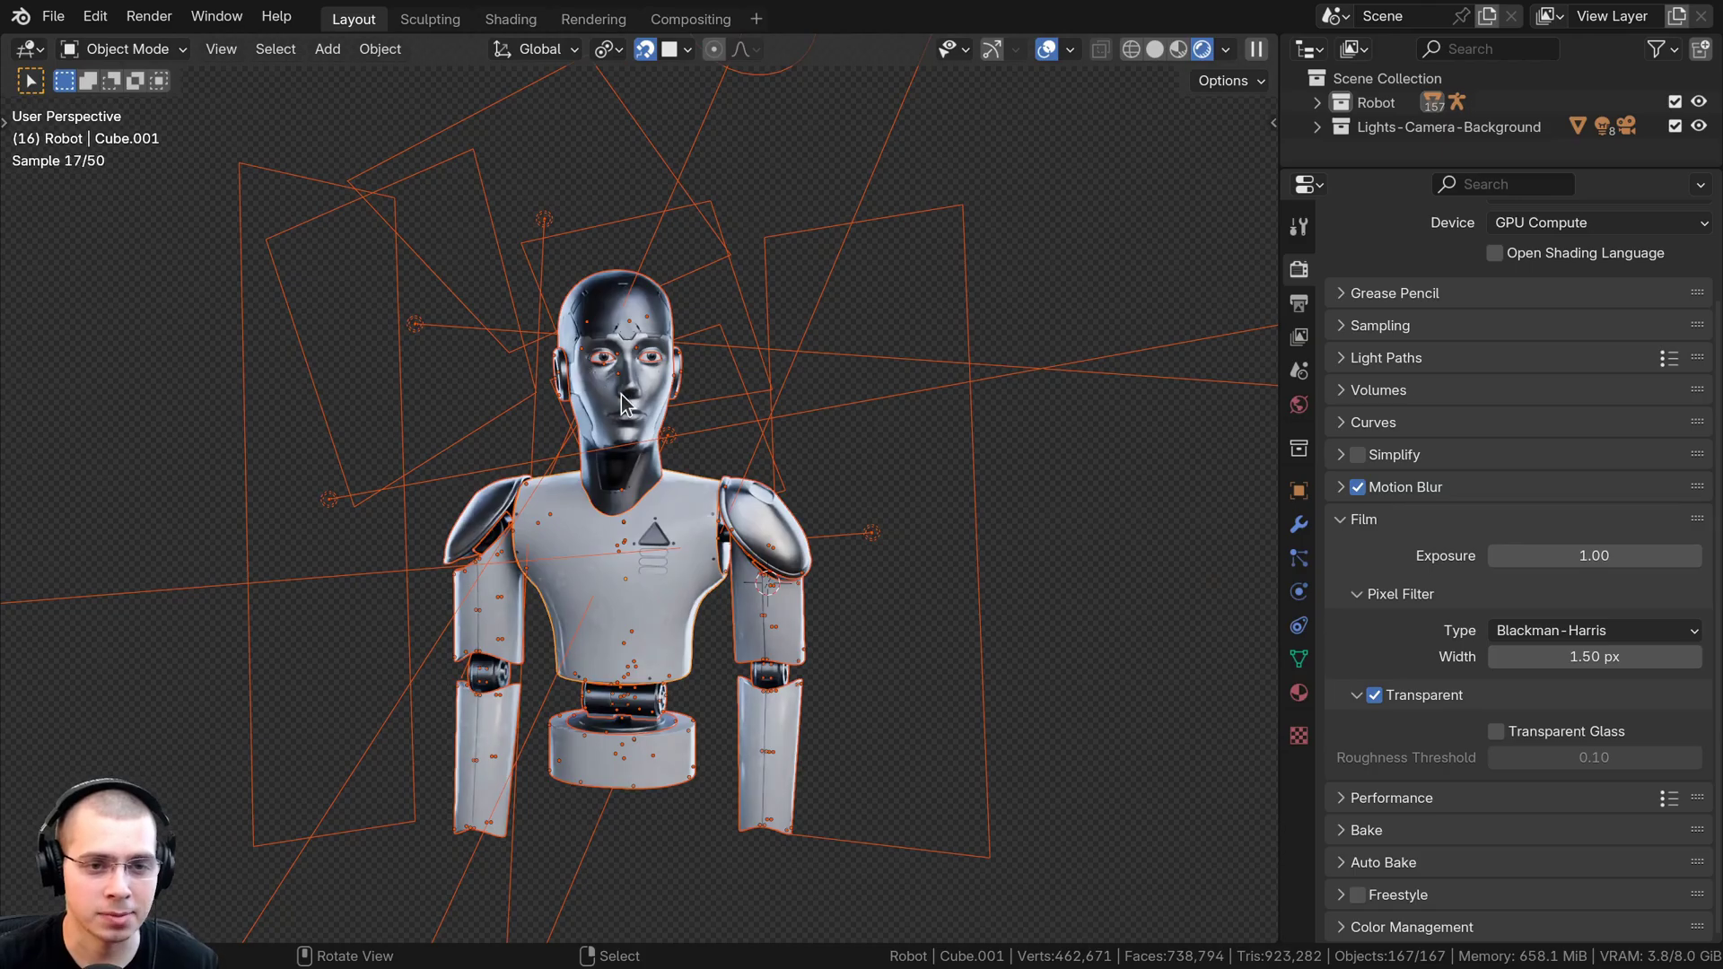
key("KP_0")
key("alt+a")
right_click(420, 549)
middle_click_drag(438, 542, 463, 531, "shift")
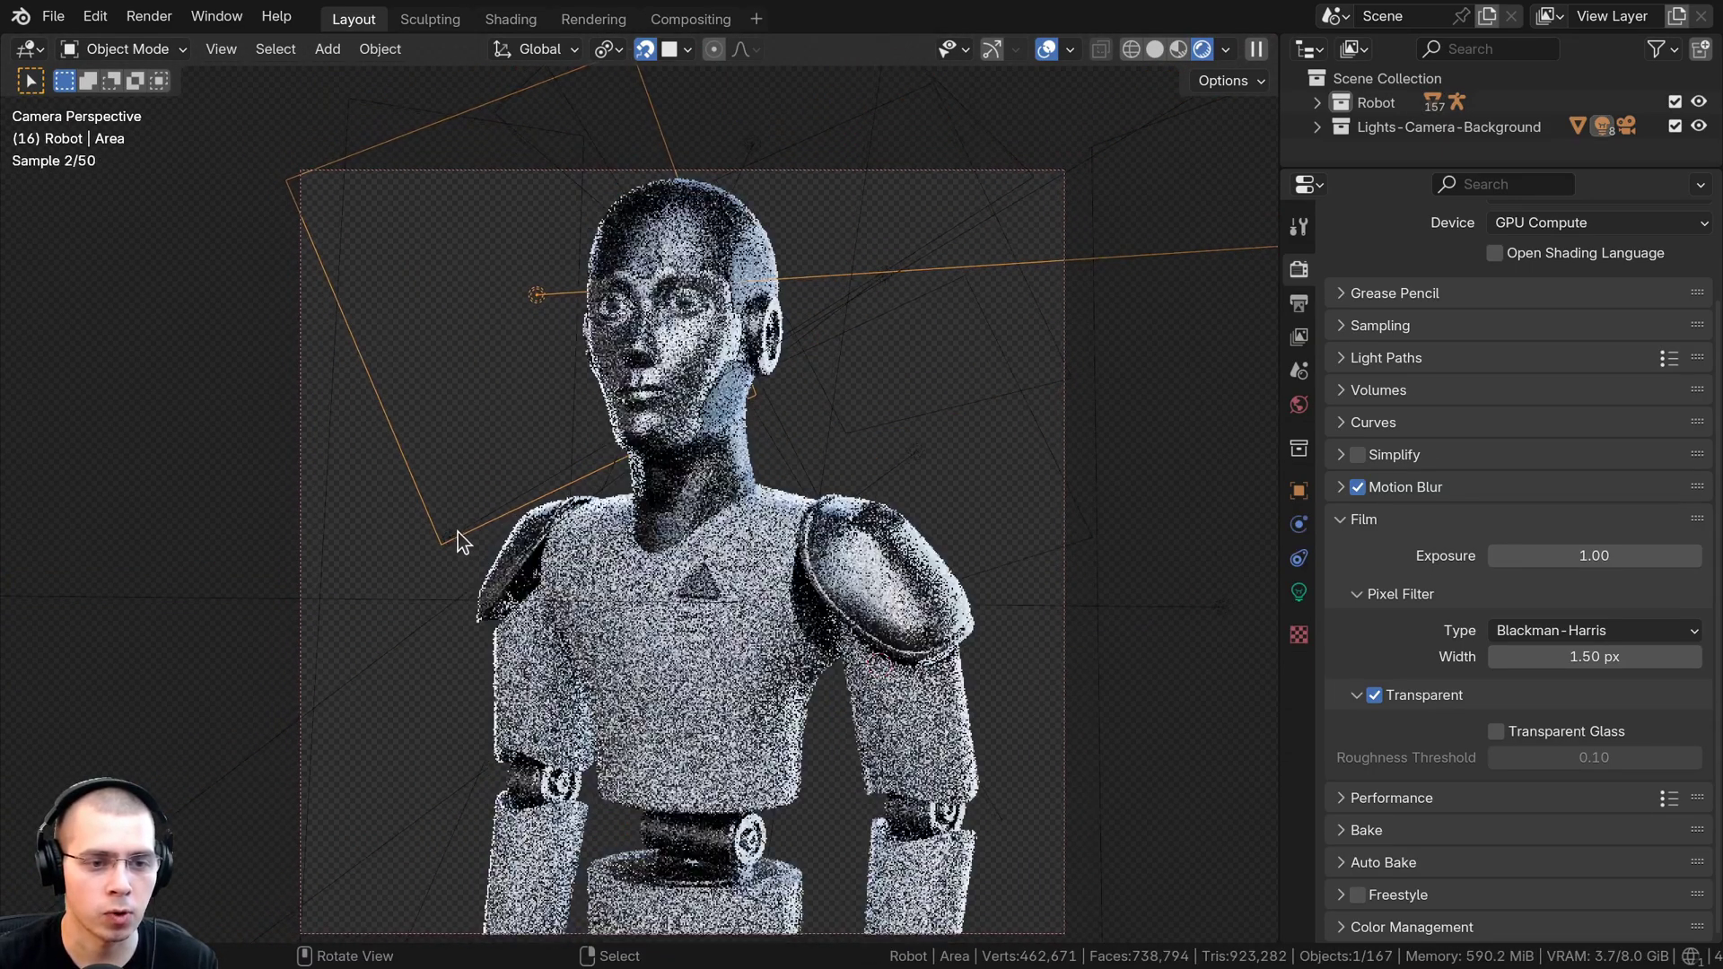
Select the Area.001 light, try moving it and examine the edge lighting on the robot's head and shoulder
scroll(461, 533, "up", 1)
right_click(408, 552)
key("g")
right_click(438, 449)
middle_click_drag(438, 458, 487, 460, "shift")
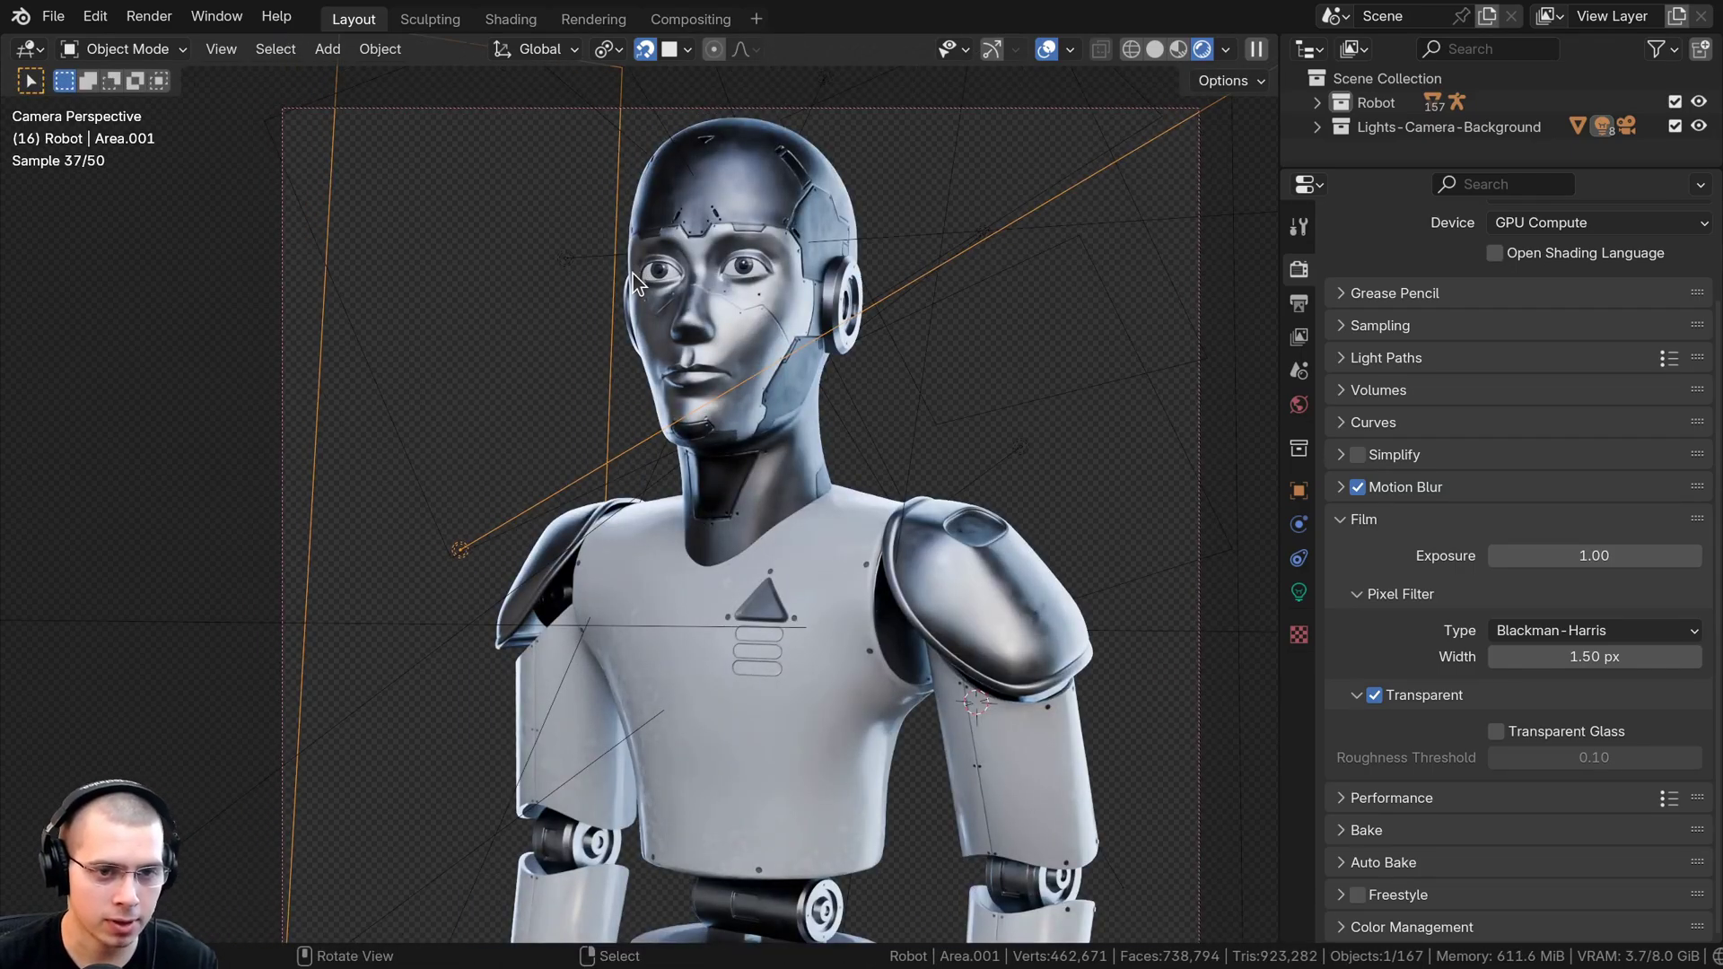
scroll(633, 273, "up", 2)
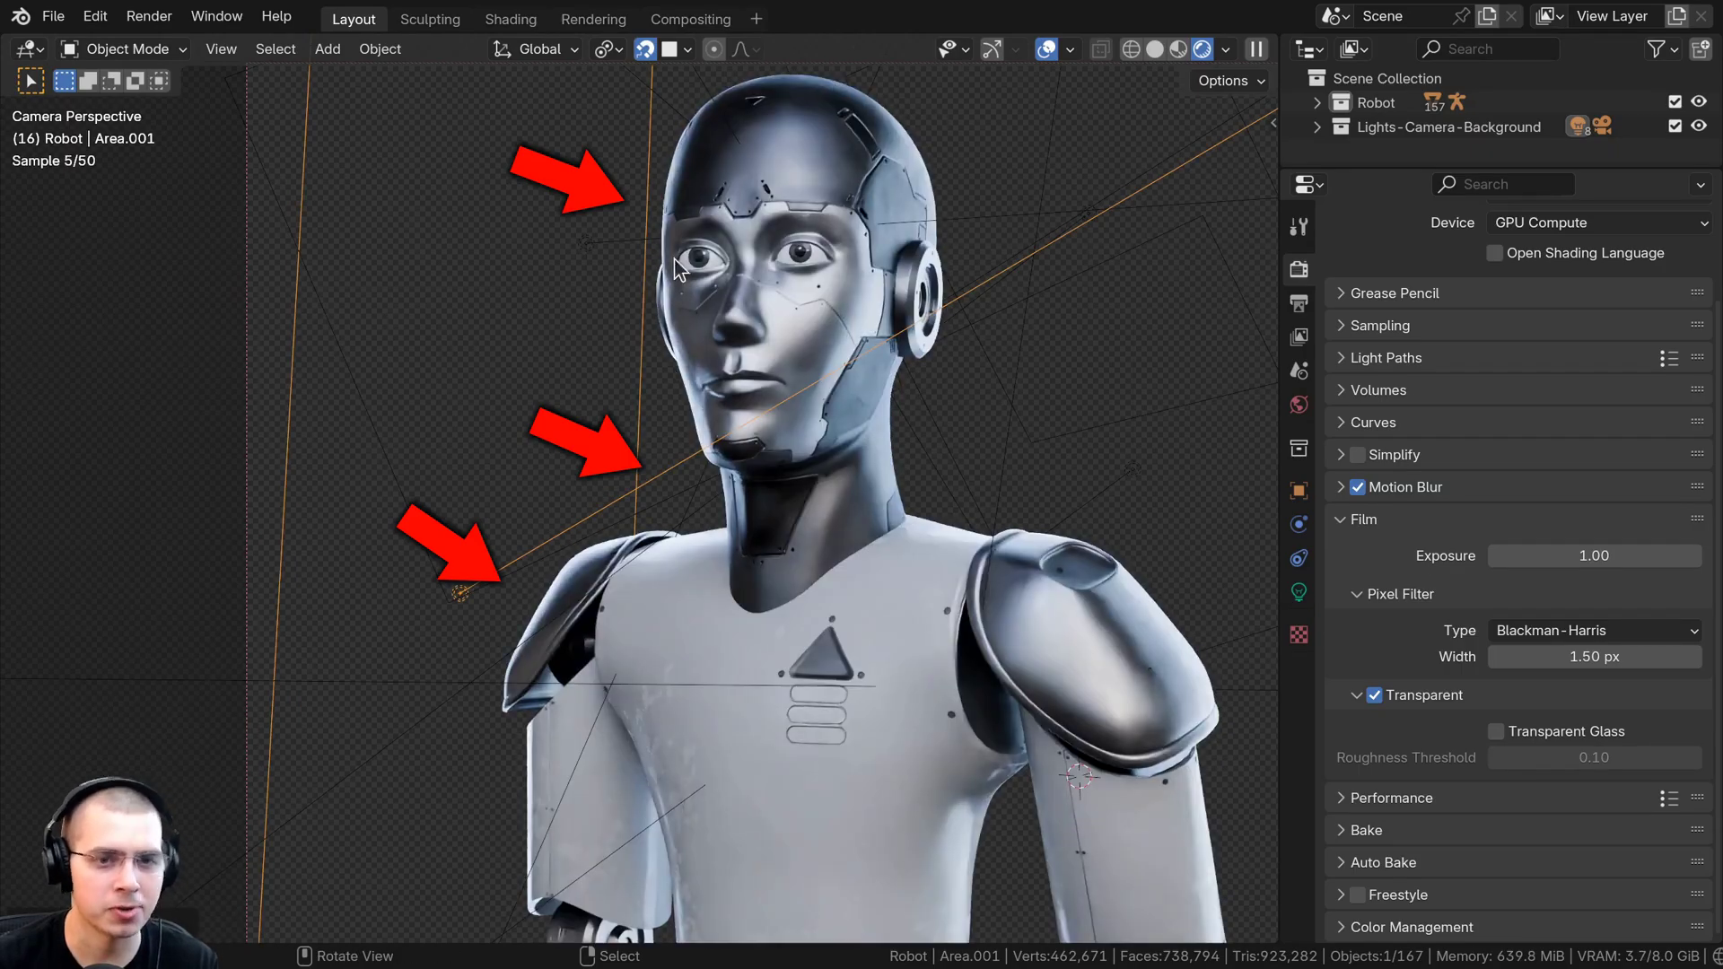
Hide and reveal the Area.001 light to compare the edge lighting on the robot's head and shoulder
key("alt+h")
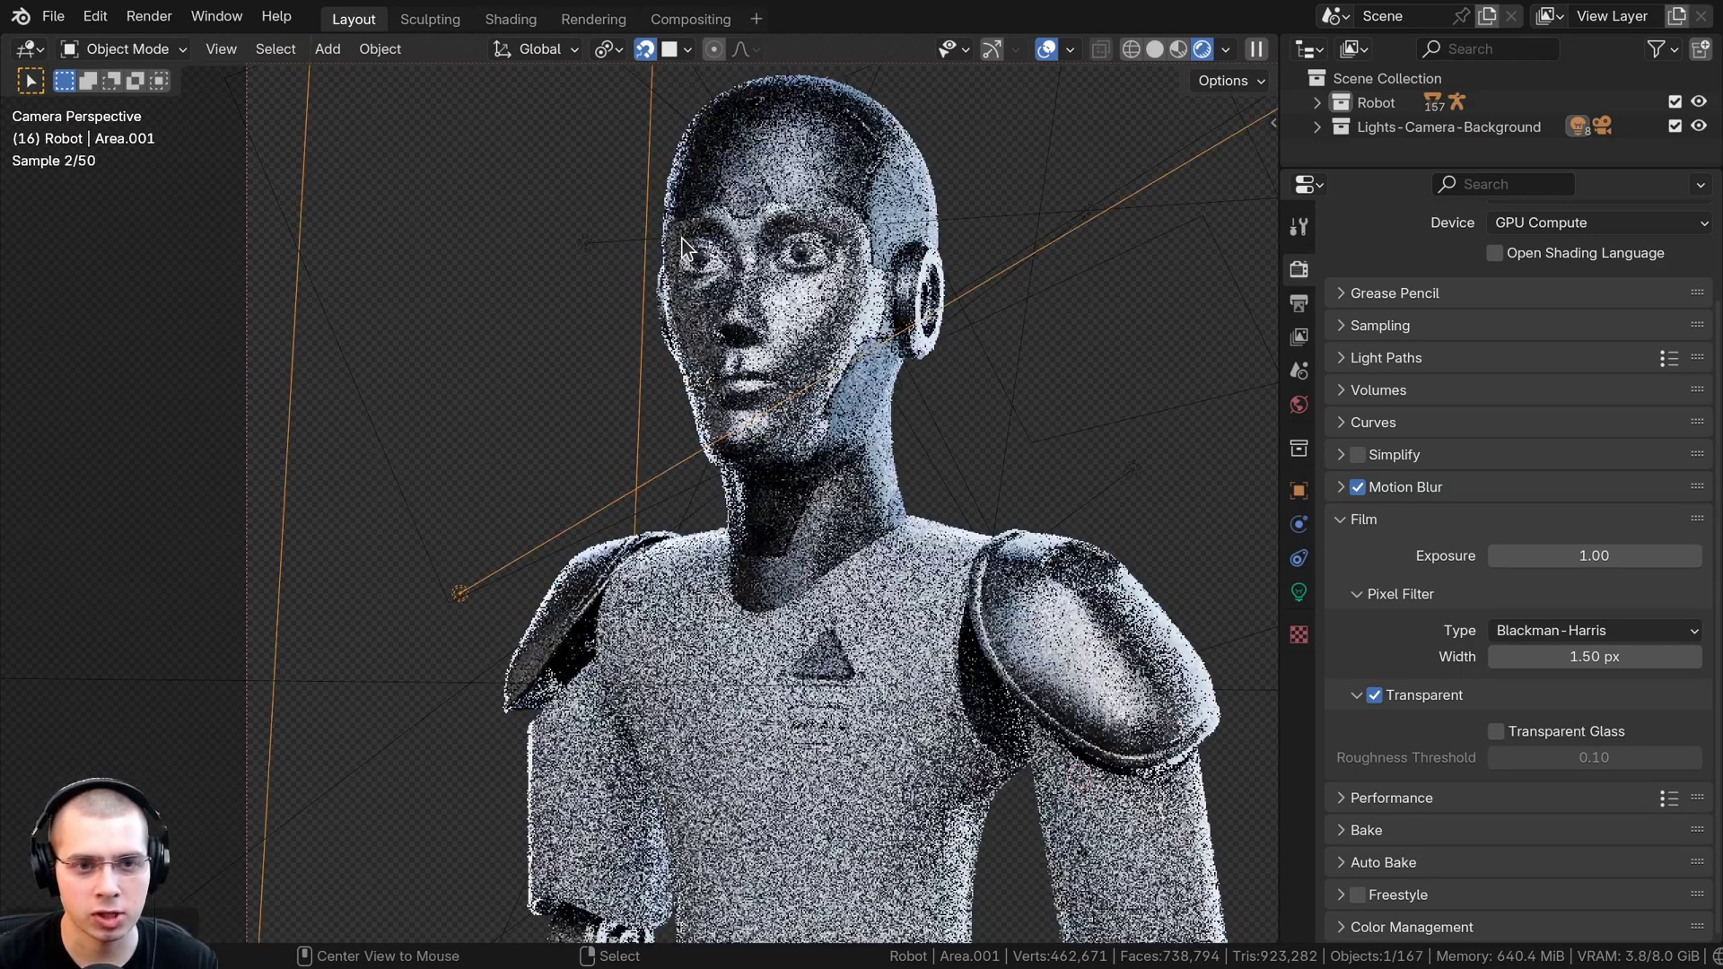
key("h")
key("alt+h")
scroll(679, 183, "up", 3)
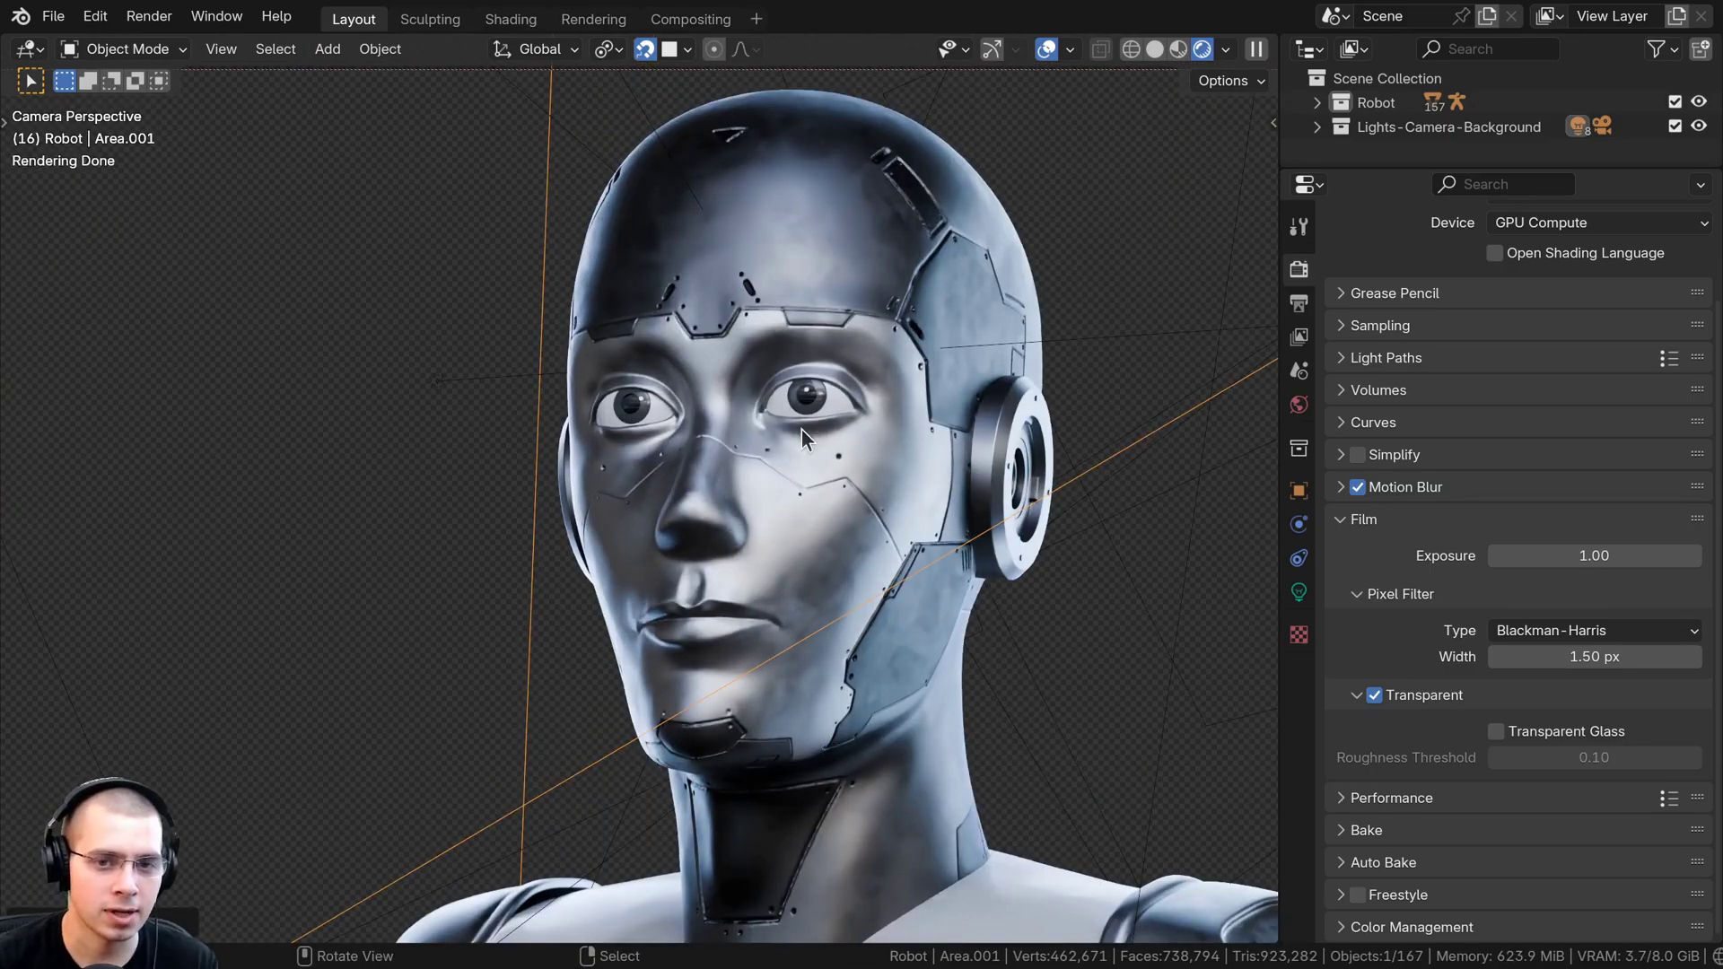
Toggle the visibility of the Area.004 light above the head and inspect the Area.003 light beside the shoulder
key("alt+a")
scroll(622, 461, "down", 3)
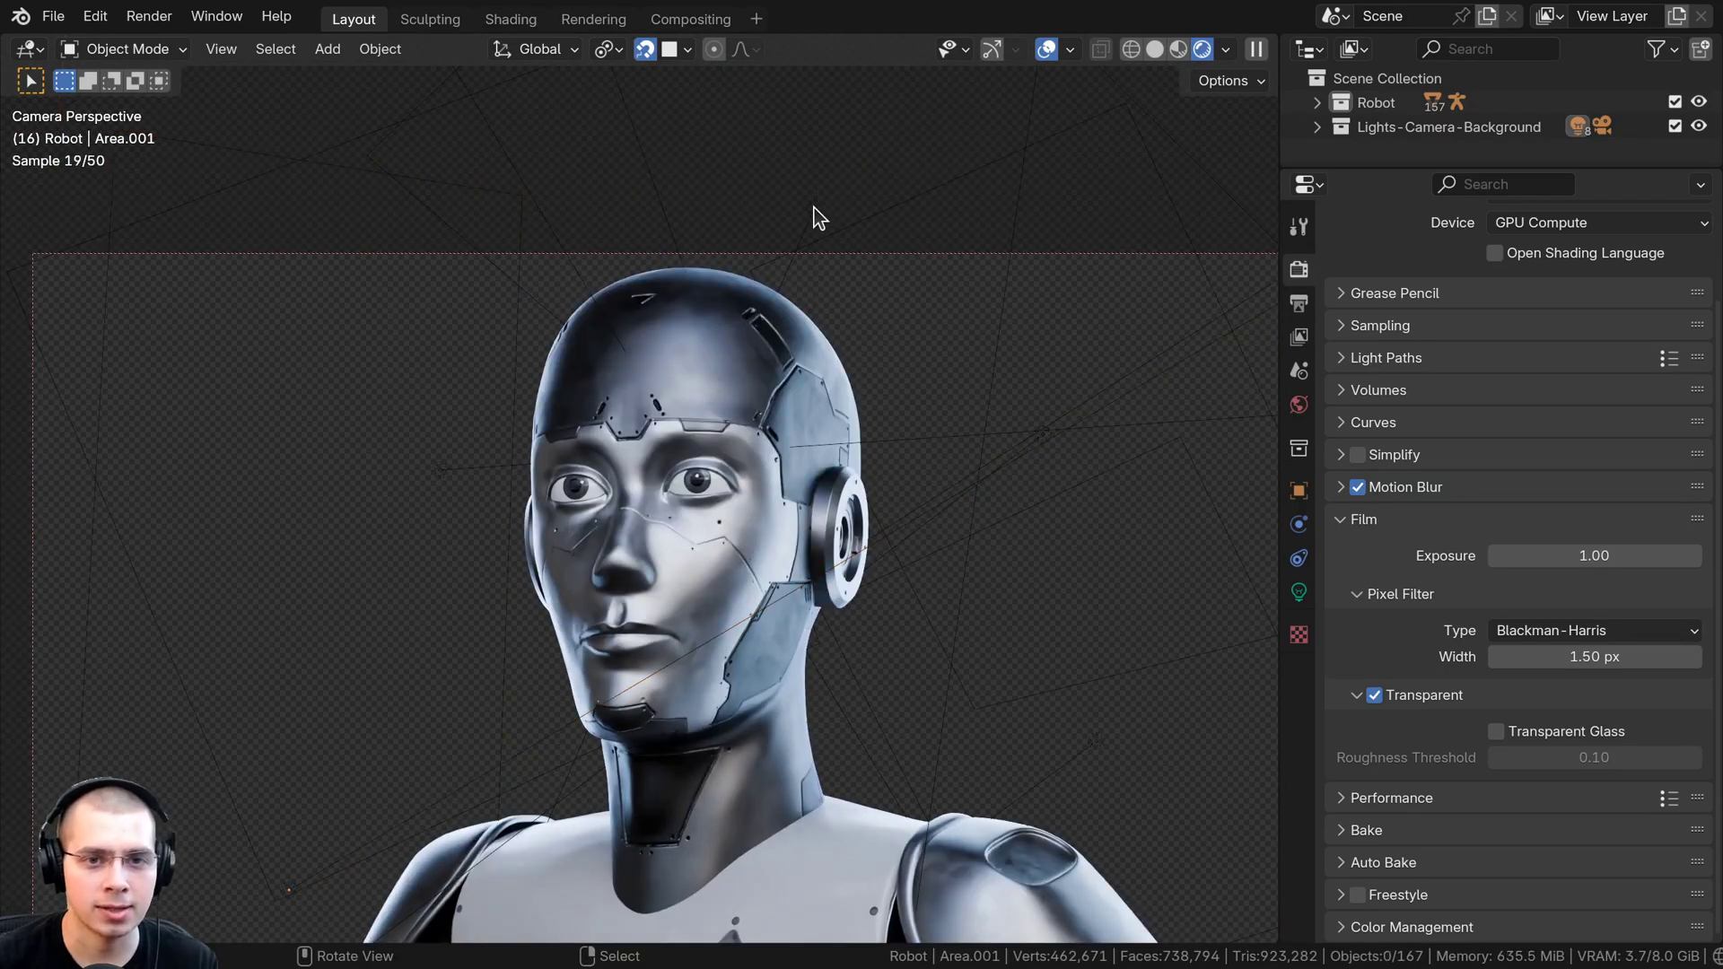
key("h")
key("alt+h")
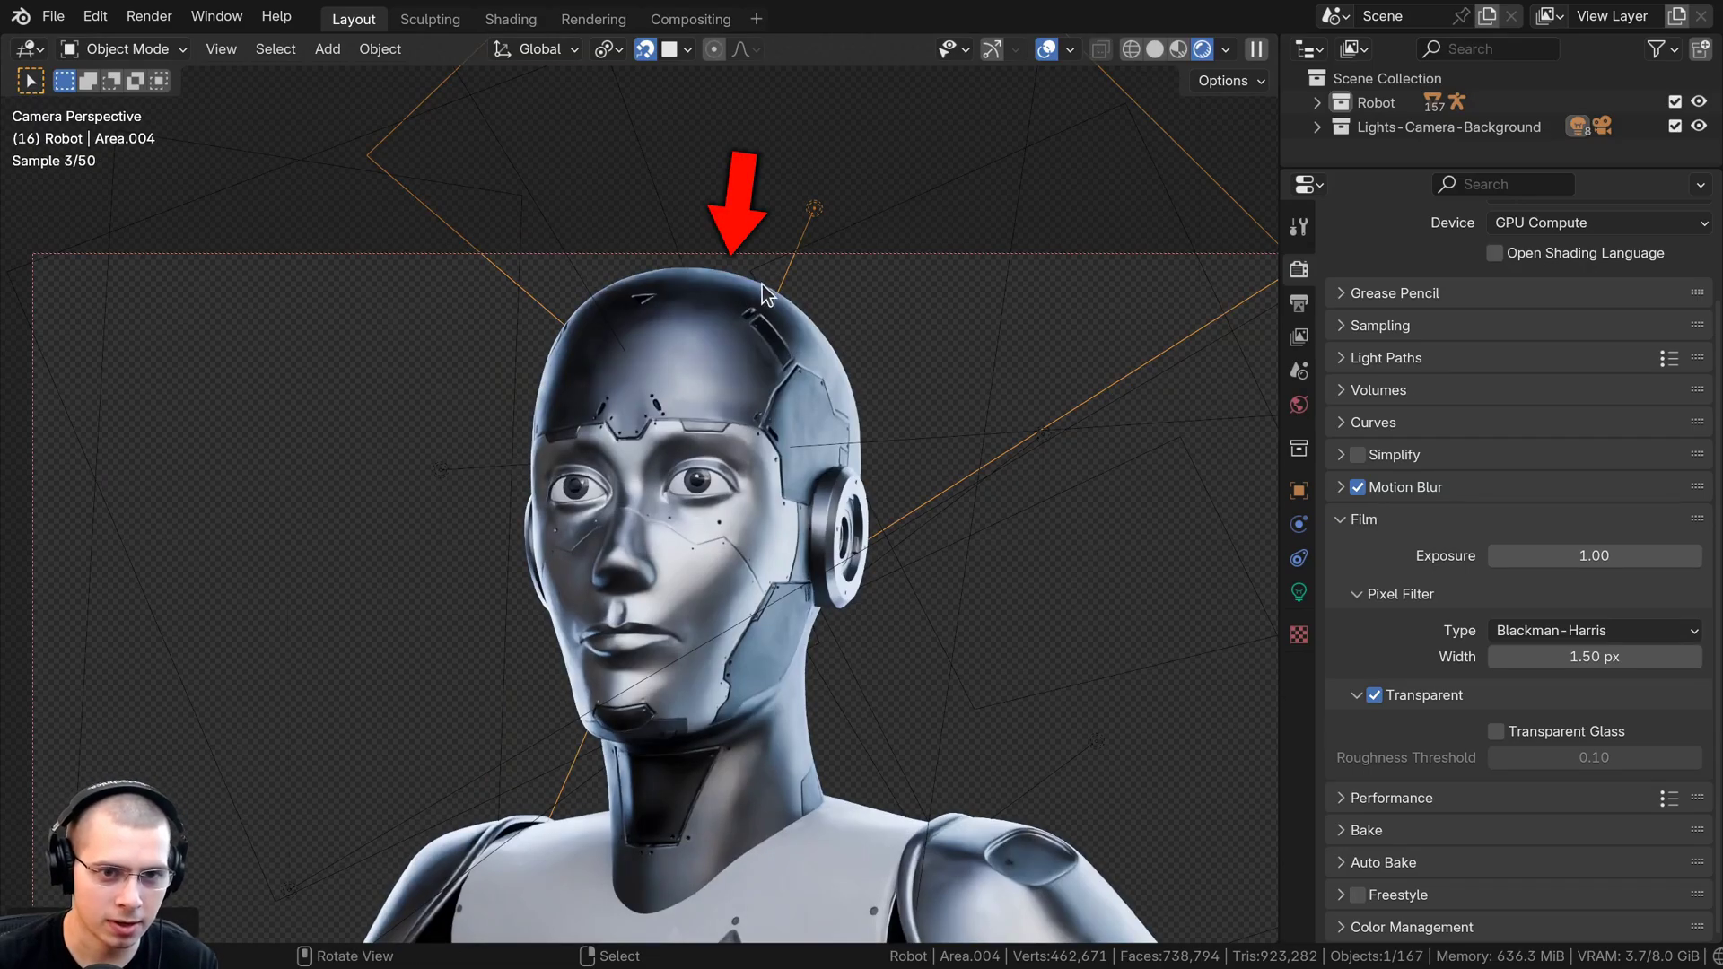
scroll(897, 377, "down", 1)
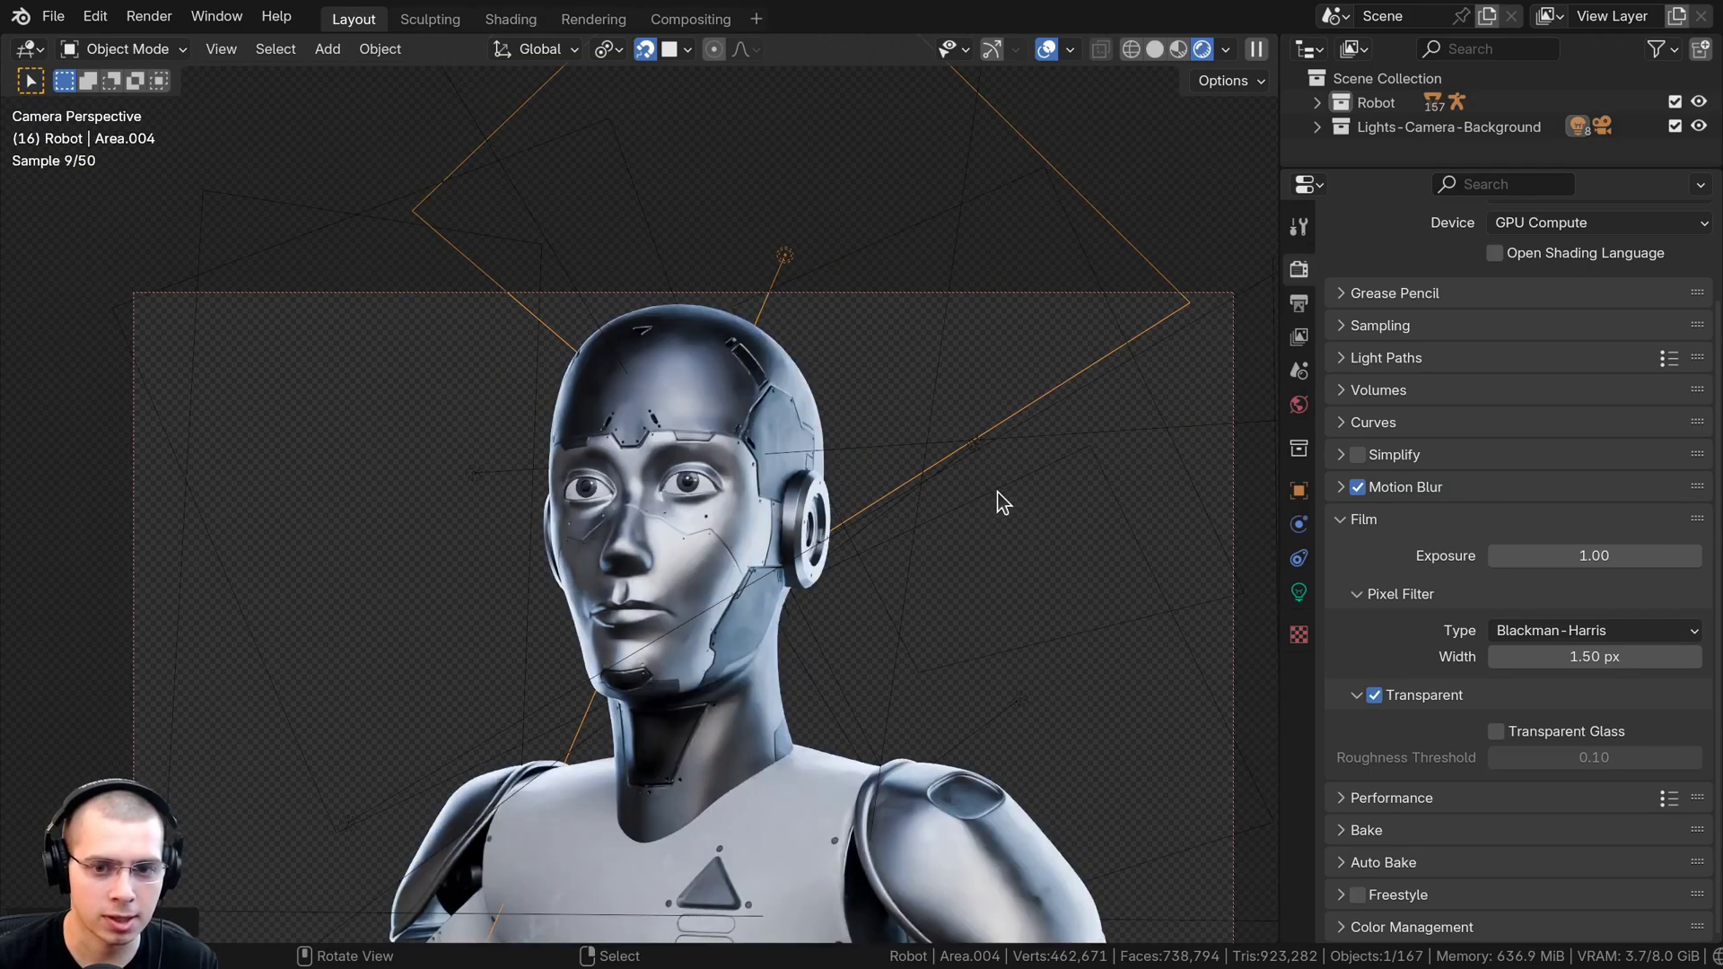
key("Delete")
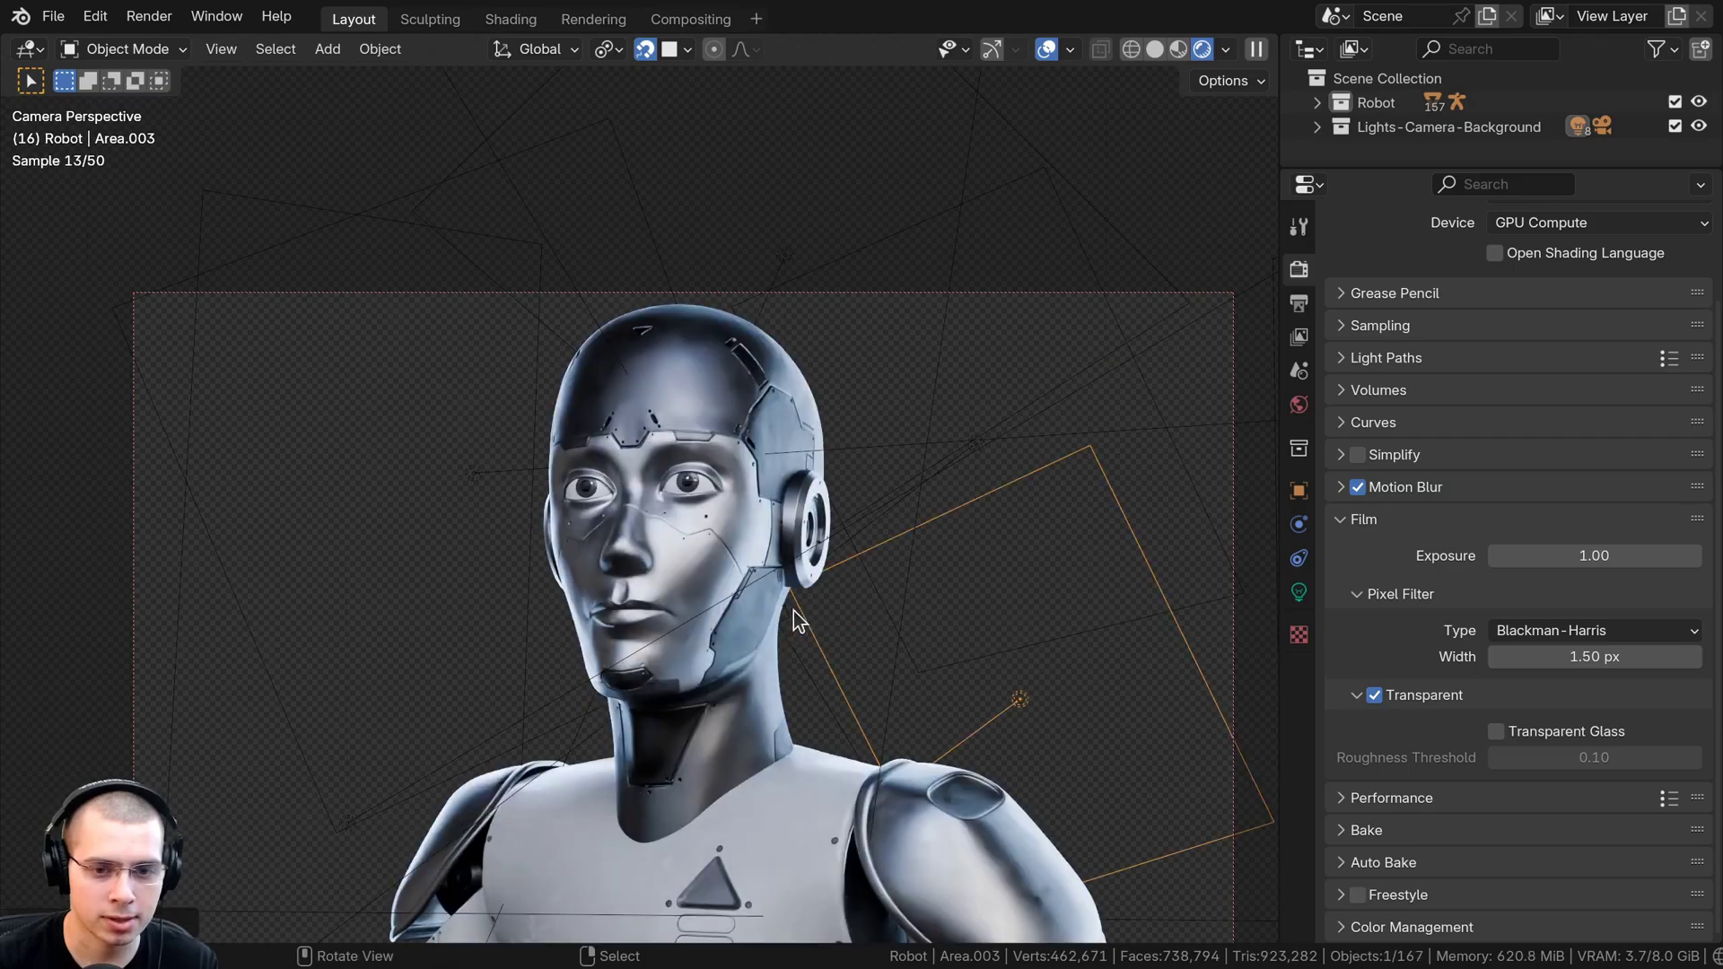
scroll(933, 475, "down", 3)
middle_click_drag(578, 191, 595, 208, "shift")
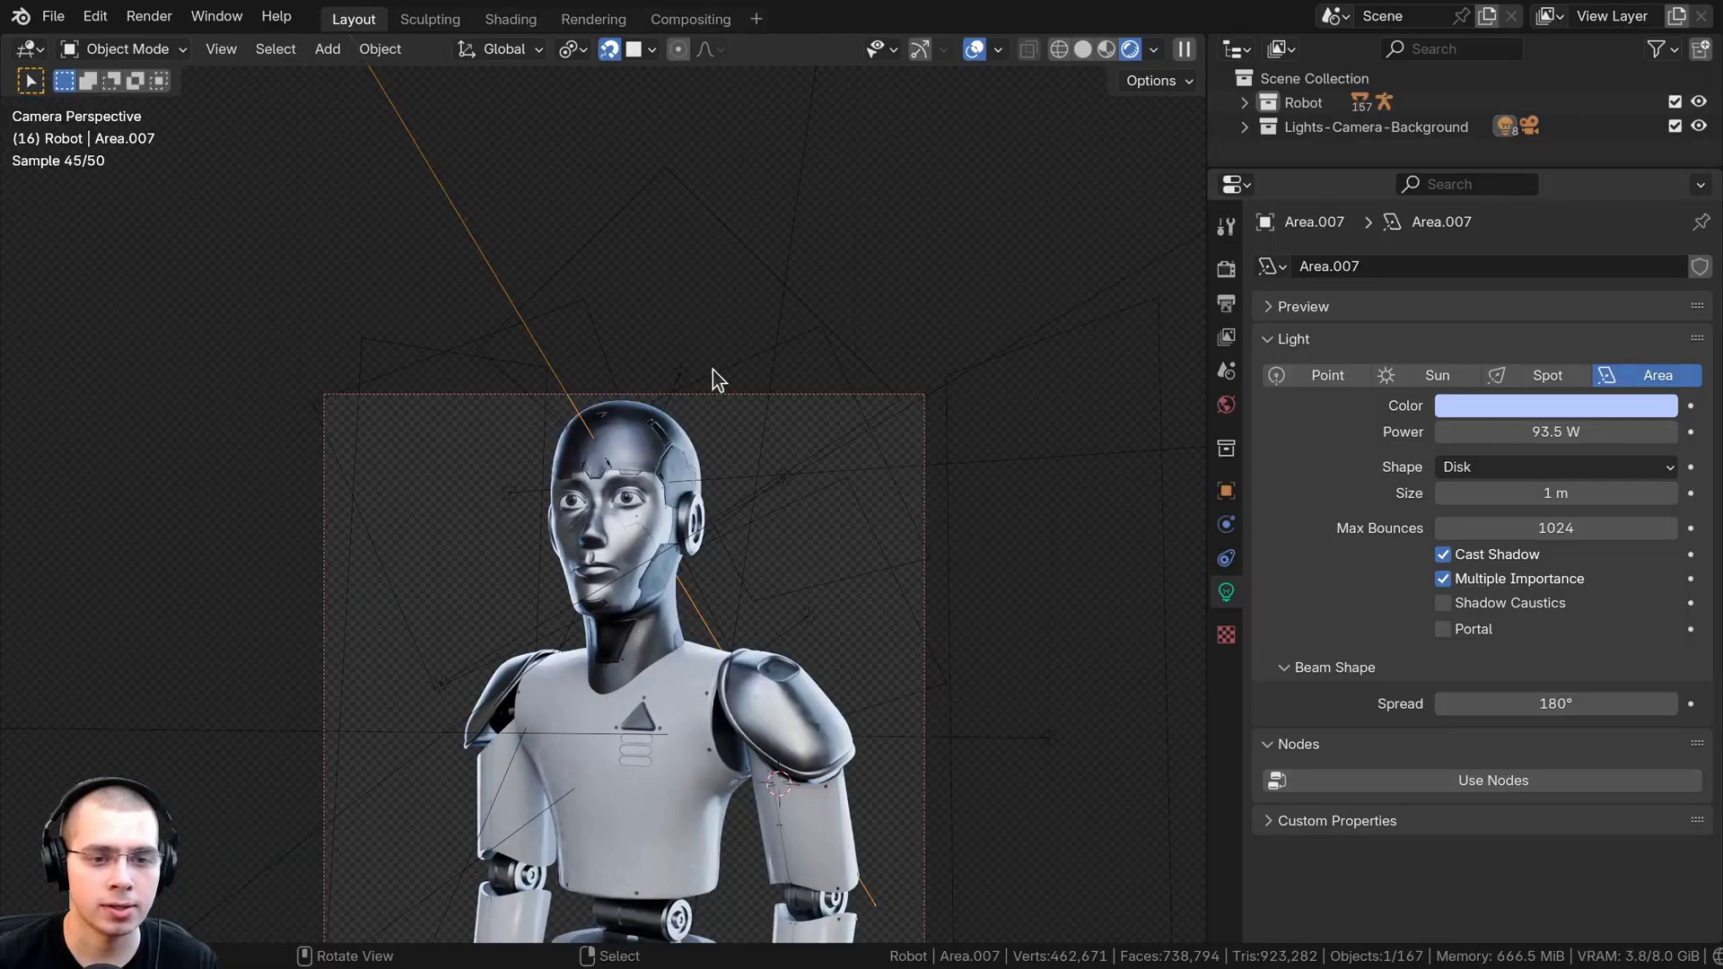
Hide the Area.007 disk light to examine the robot's eyes without its reflection, and reveal it again
scroll(746, 435, "up", 8)
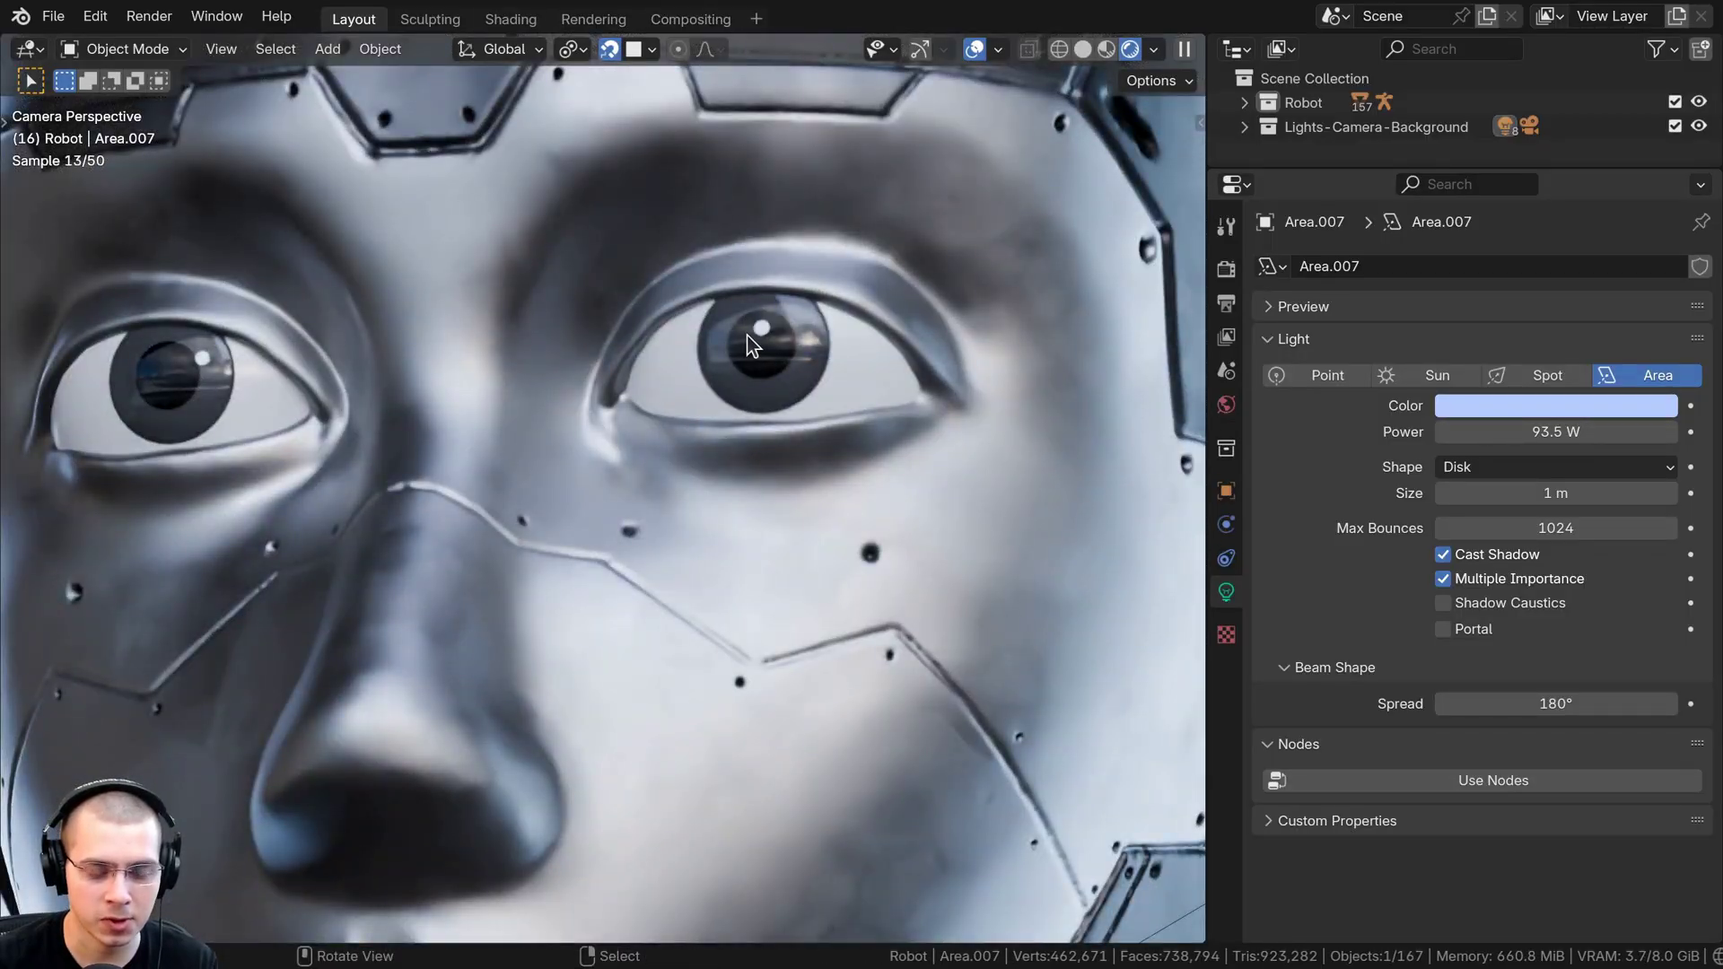
scroll(746, 328, "down", 2)
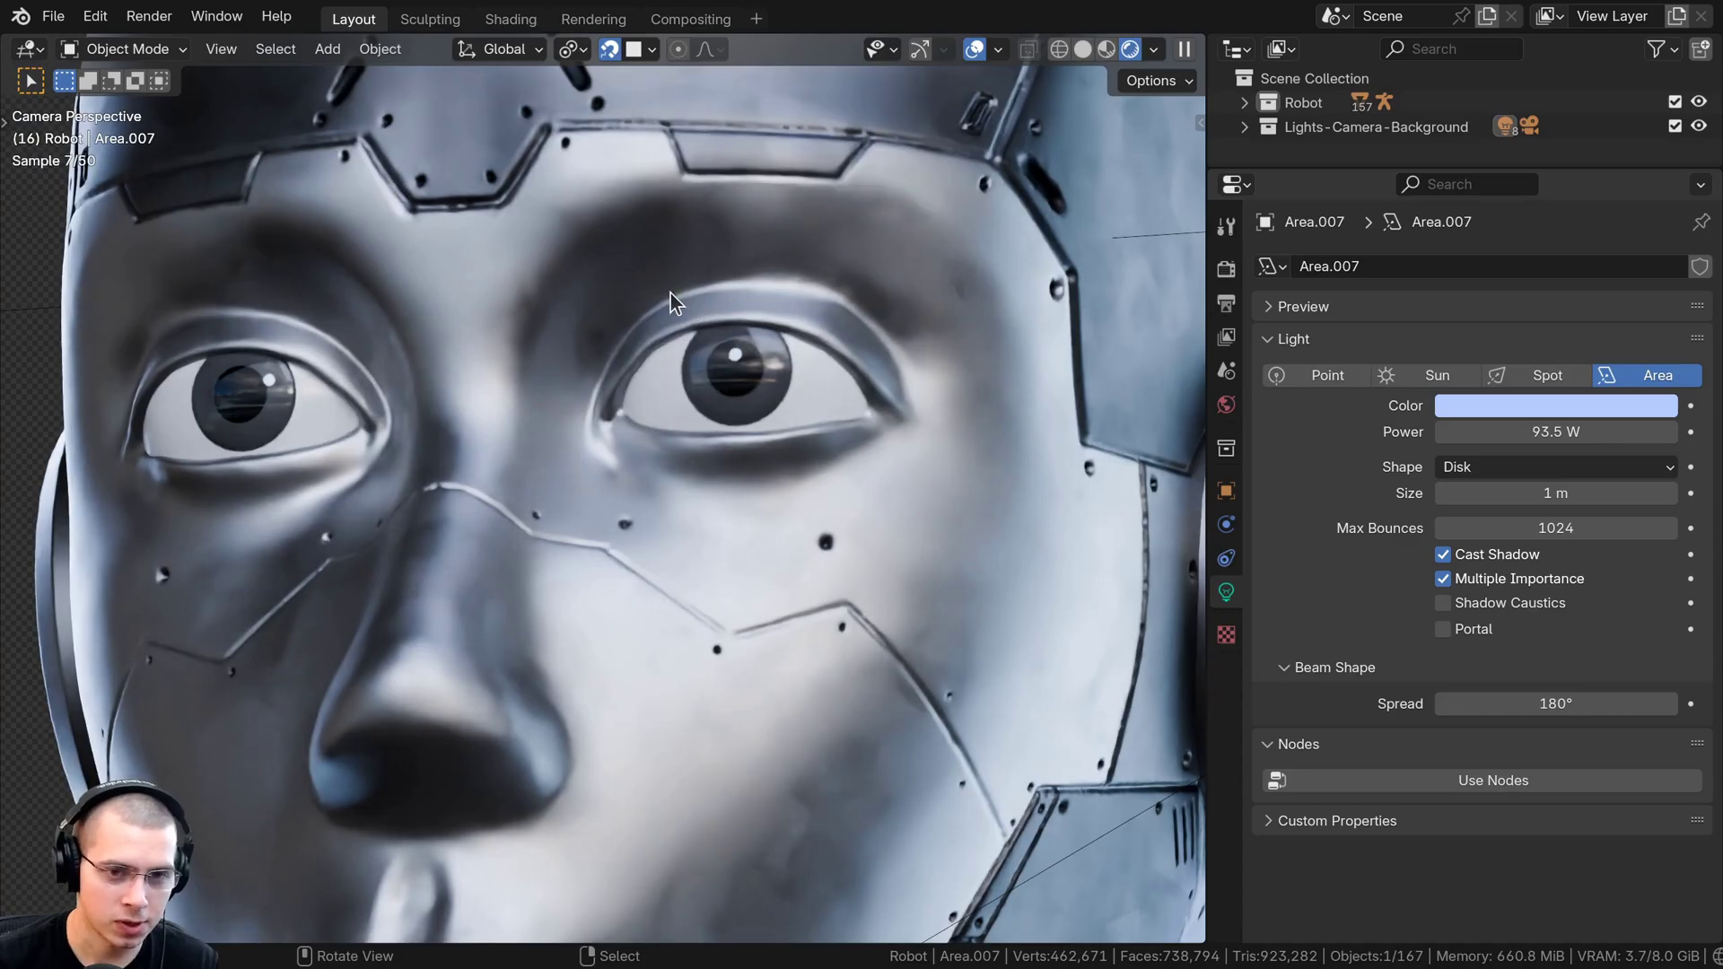
key("h")
scroll(671, 309, "down", 6)
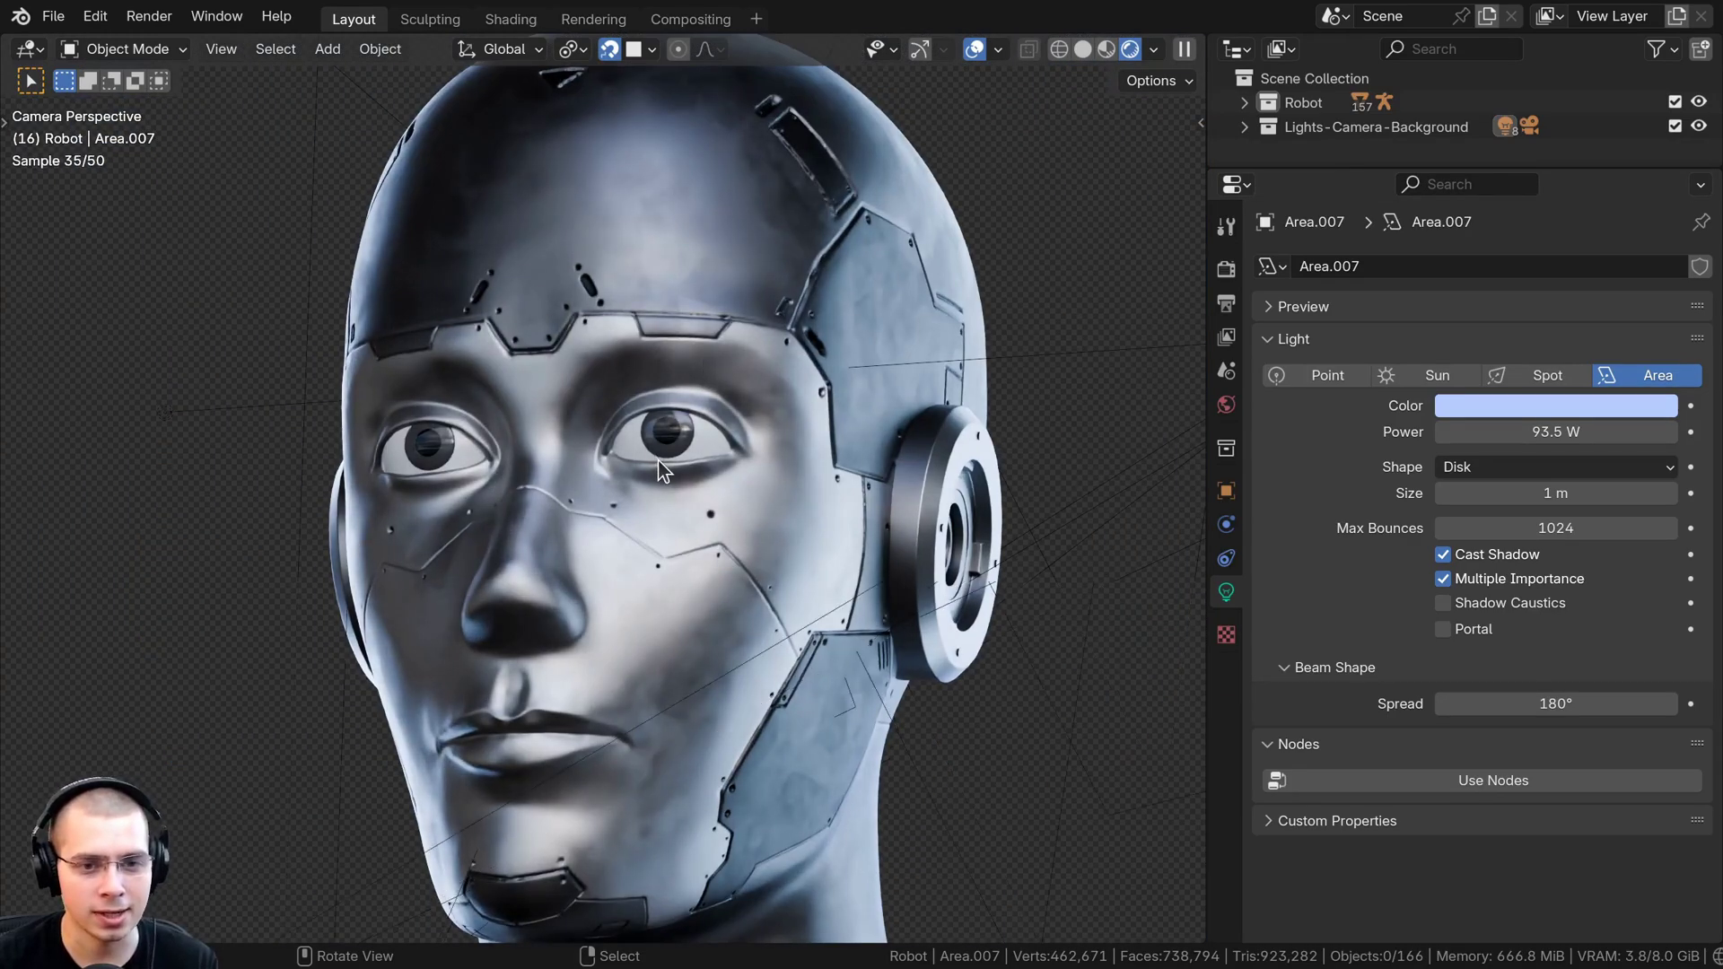
scroll(659, 461, "down", 3)
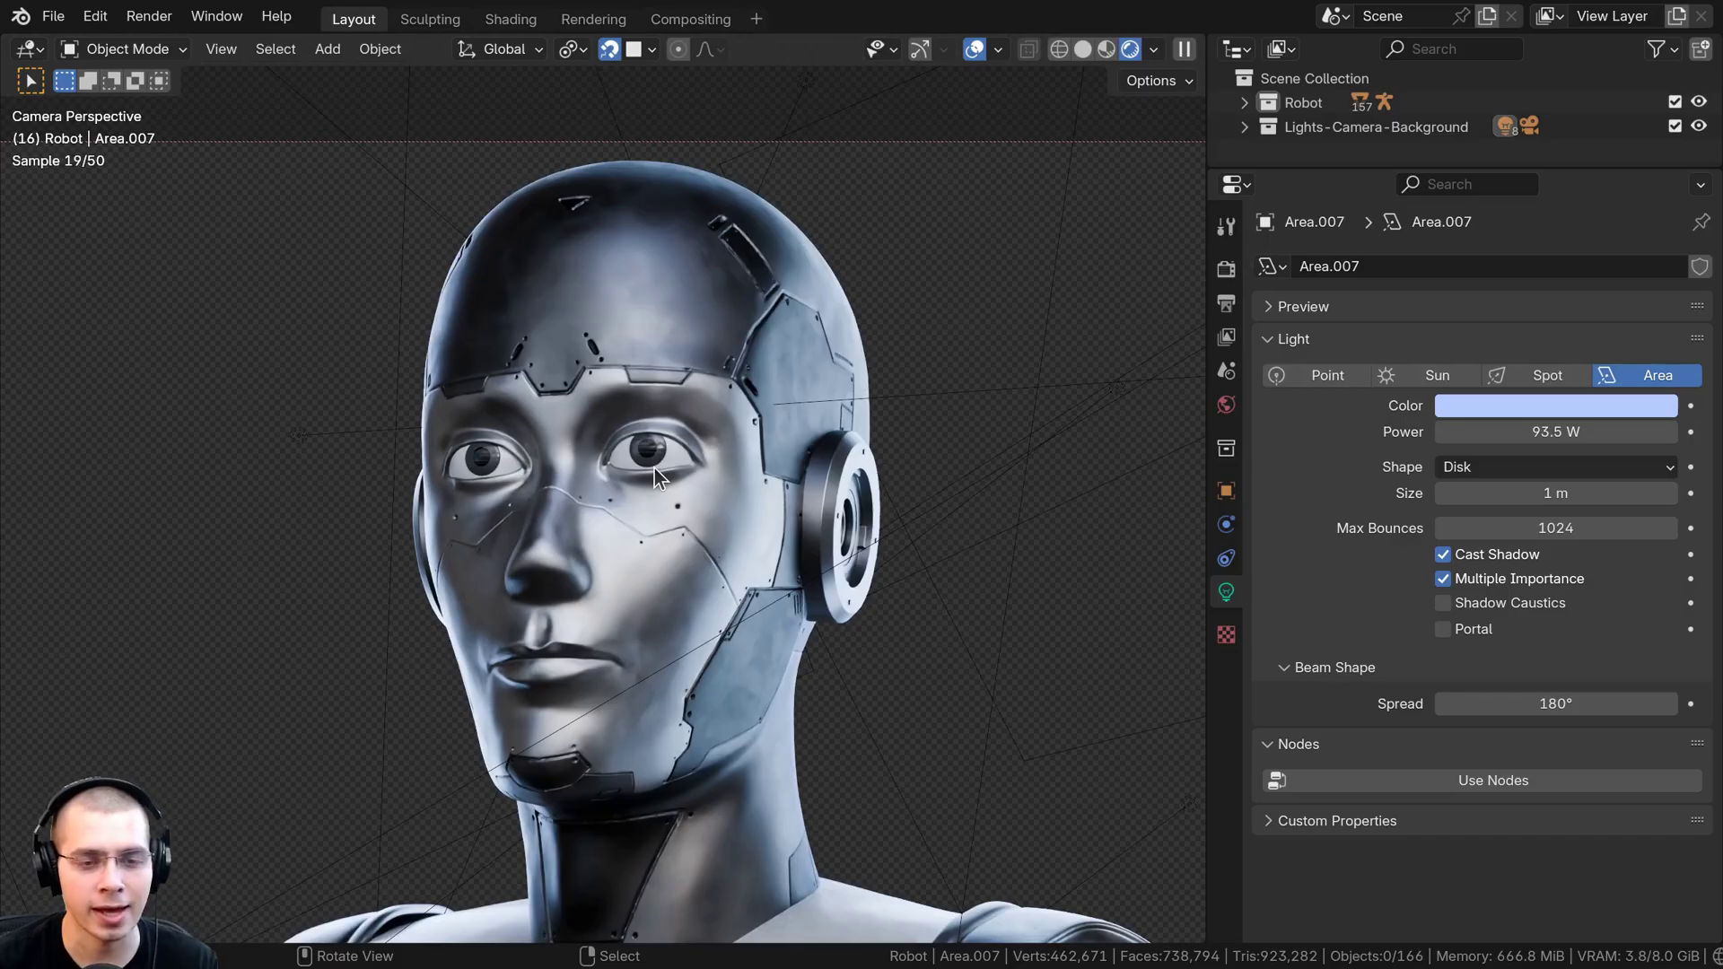
scroll(654, 469, "up", 3)
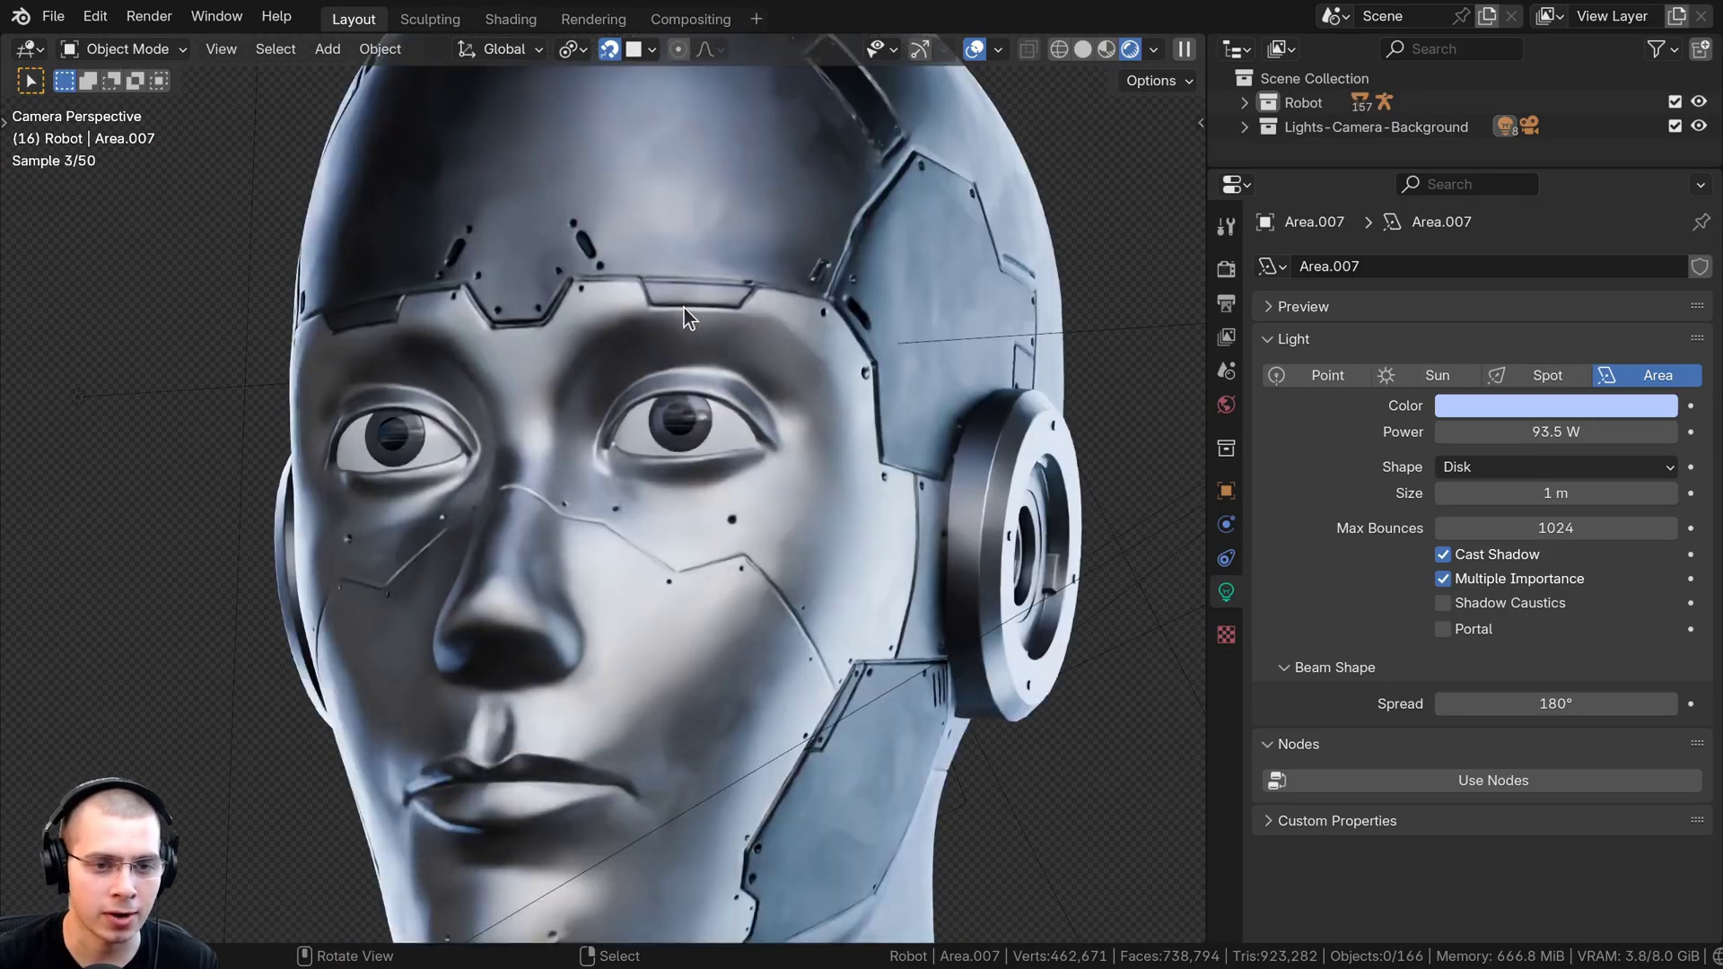
key("alt+h")
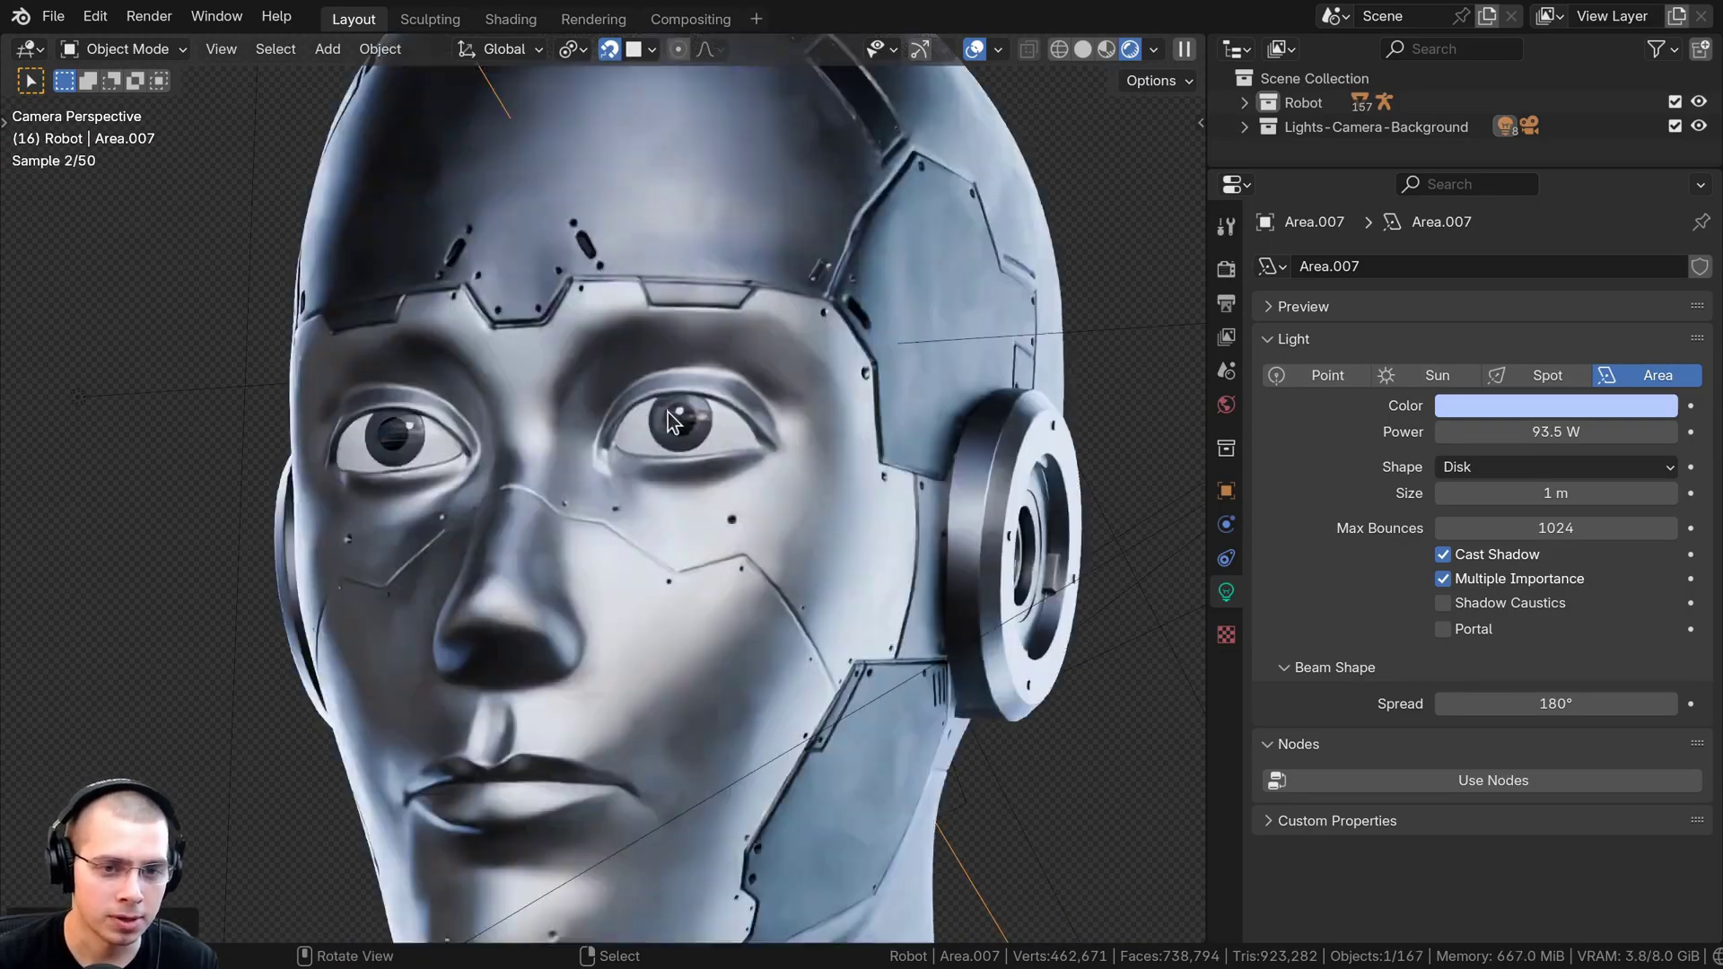
Toggle the Area.007 light's visibility repeatedly to compare the highlights in the pupils up close and from farther away
scroll(668, 411, "up", 2)
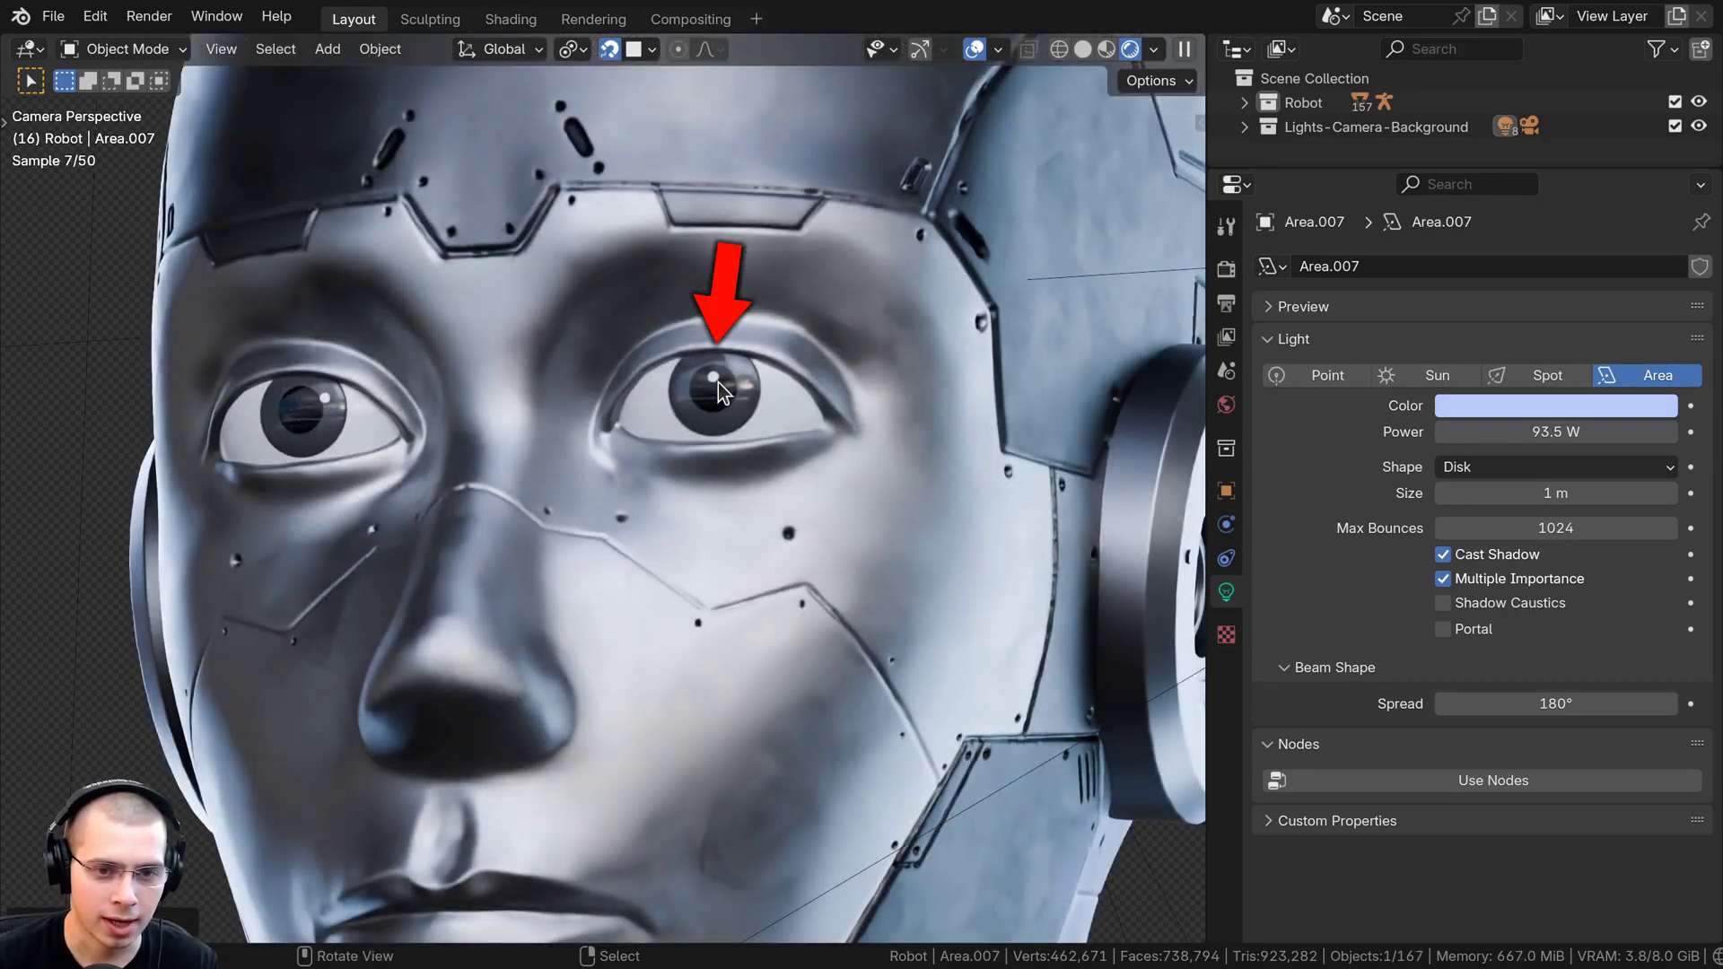
key("h")
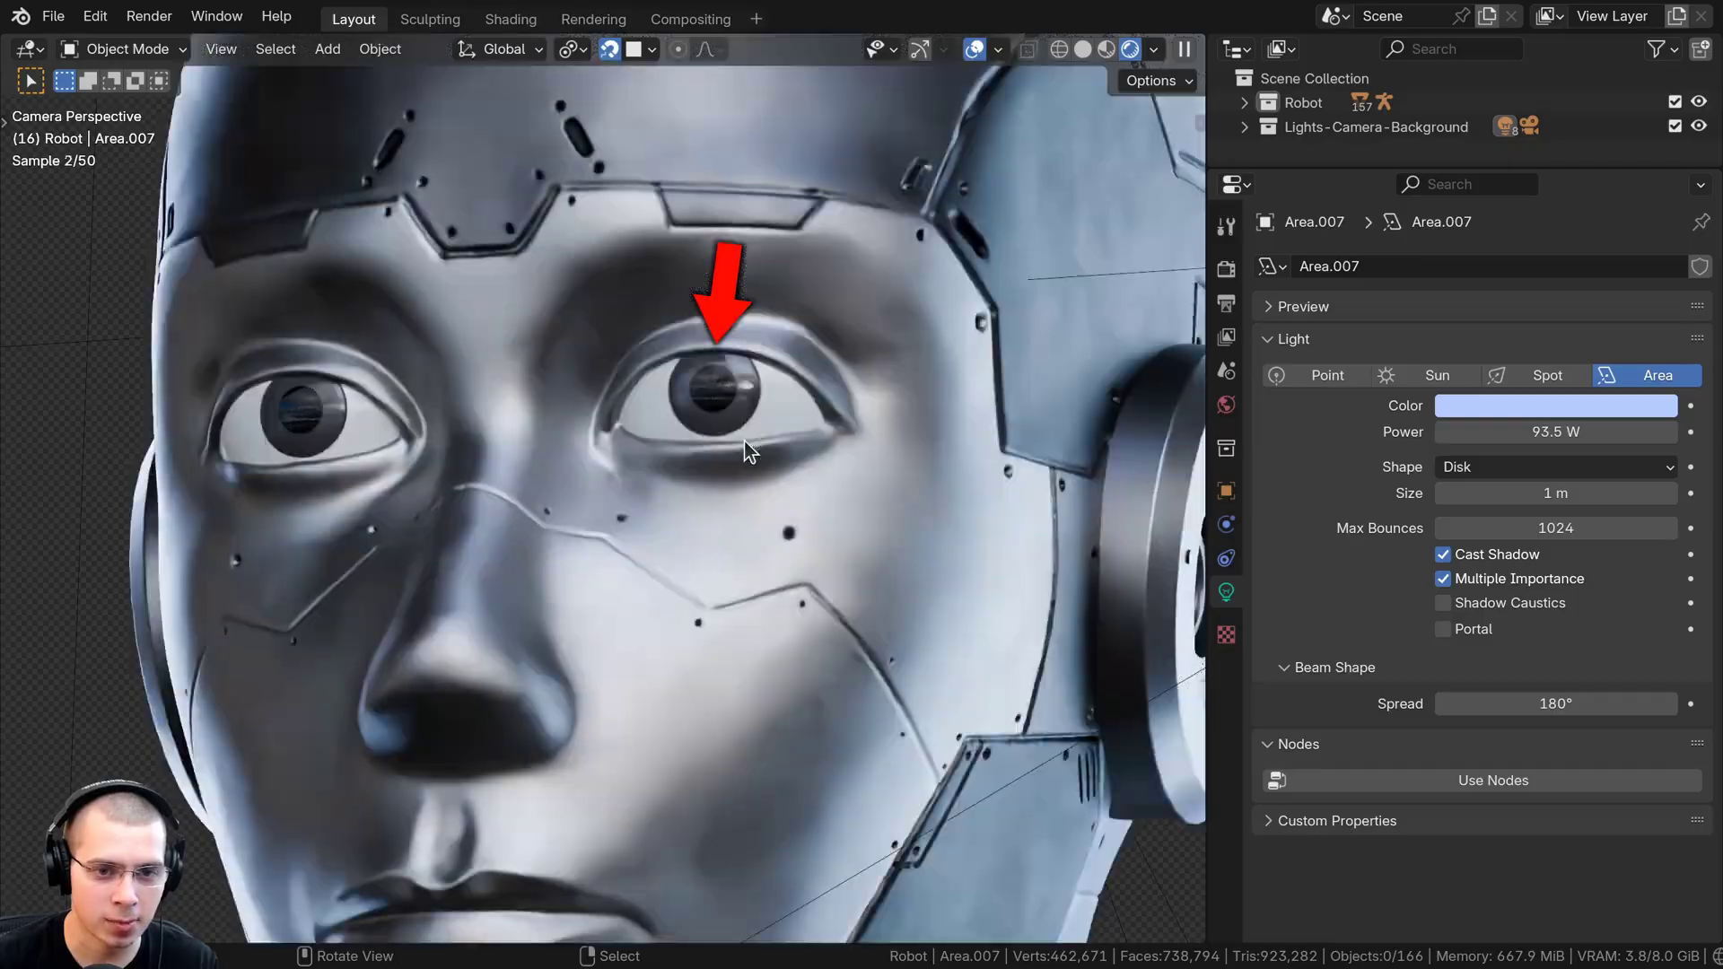
scroll(743, 448, "down", 5)
key("alt+h")
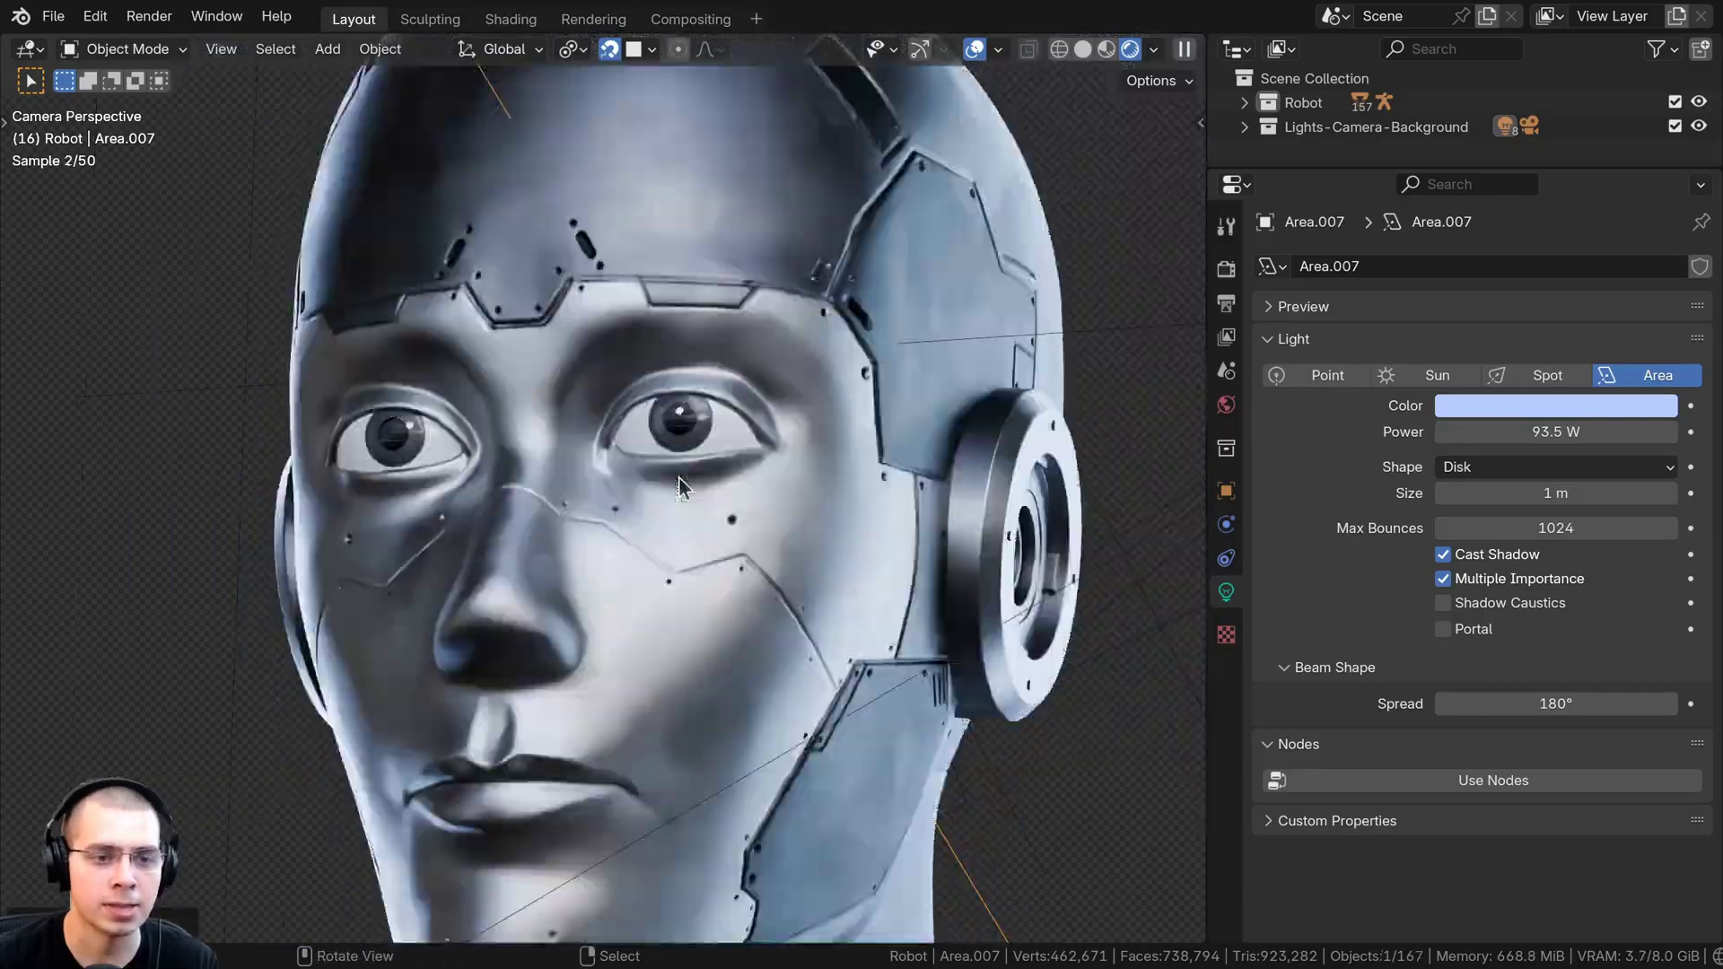
key("h")
key("alt+h")
key("h")
key("alt+h")
scroll(725, 446, "down", 6)
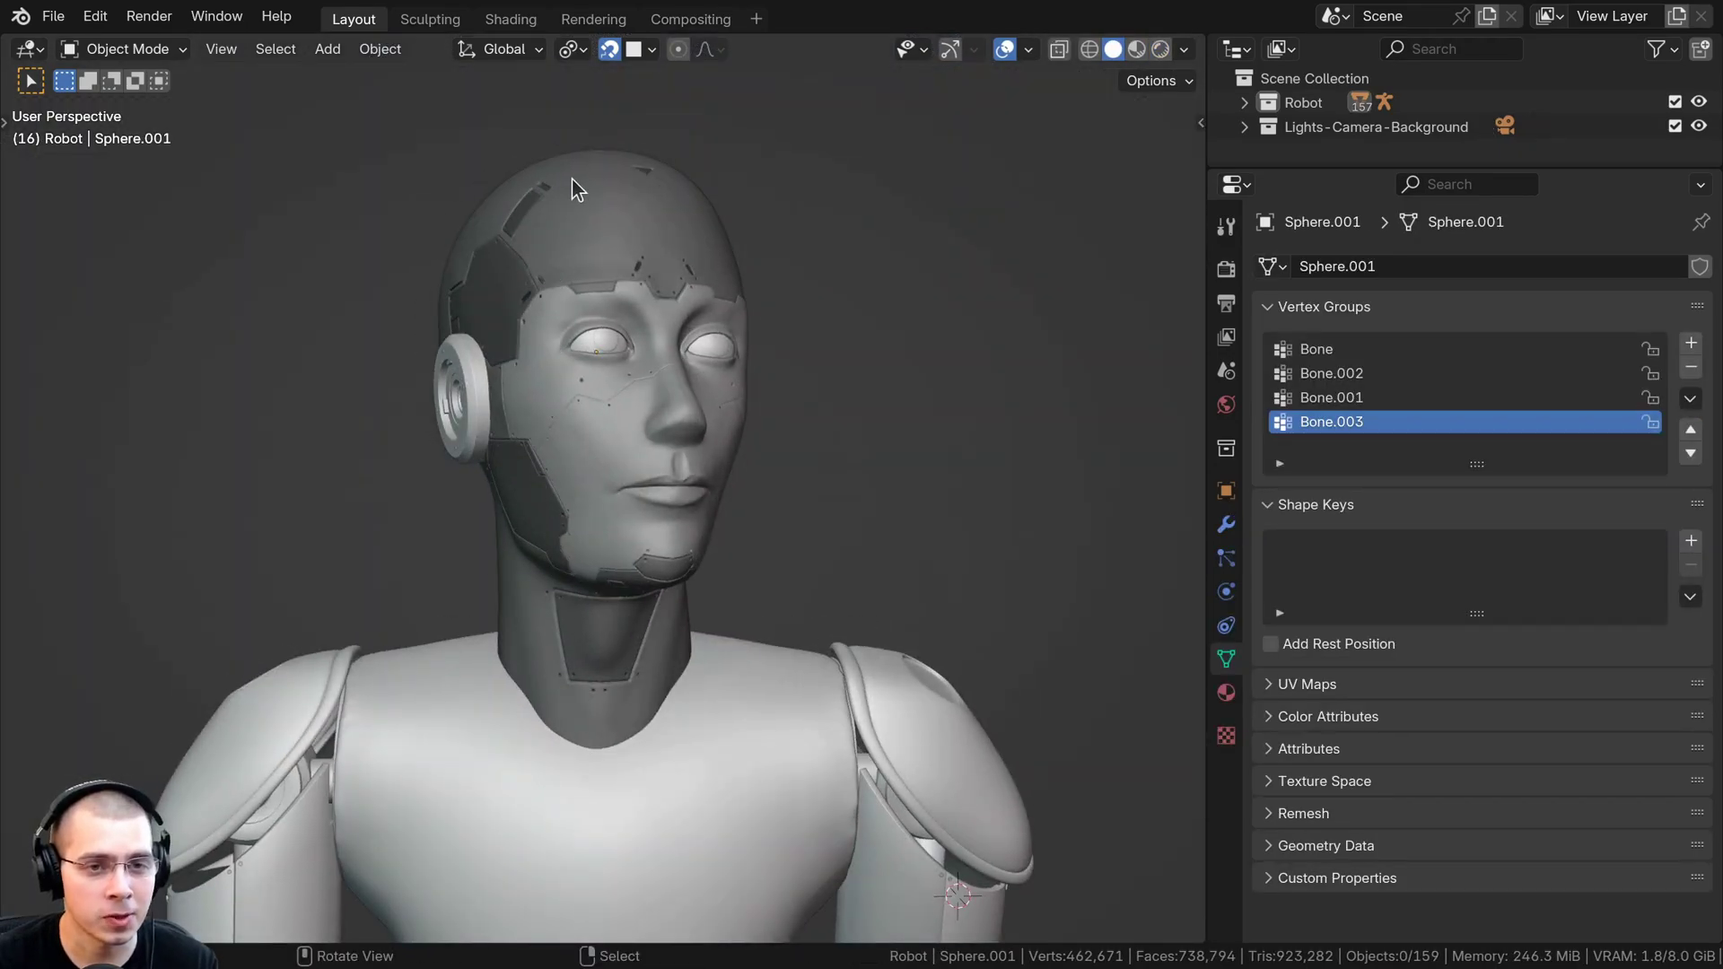
Select the head mesh in solid shading and examine the robot's face and neck
middle_click_drag(573, 183, 682, 223)
middle_click_drag(675, 397, 728, 460)
scroll(728, 460, "up", 2)
middle_click_drag(673, 81, 671, 176, "shift")
scroll(568, 639, "down", 2)
middle_click_drag(566, 640, 617, 494)
left_click(617, 493)
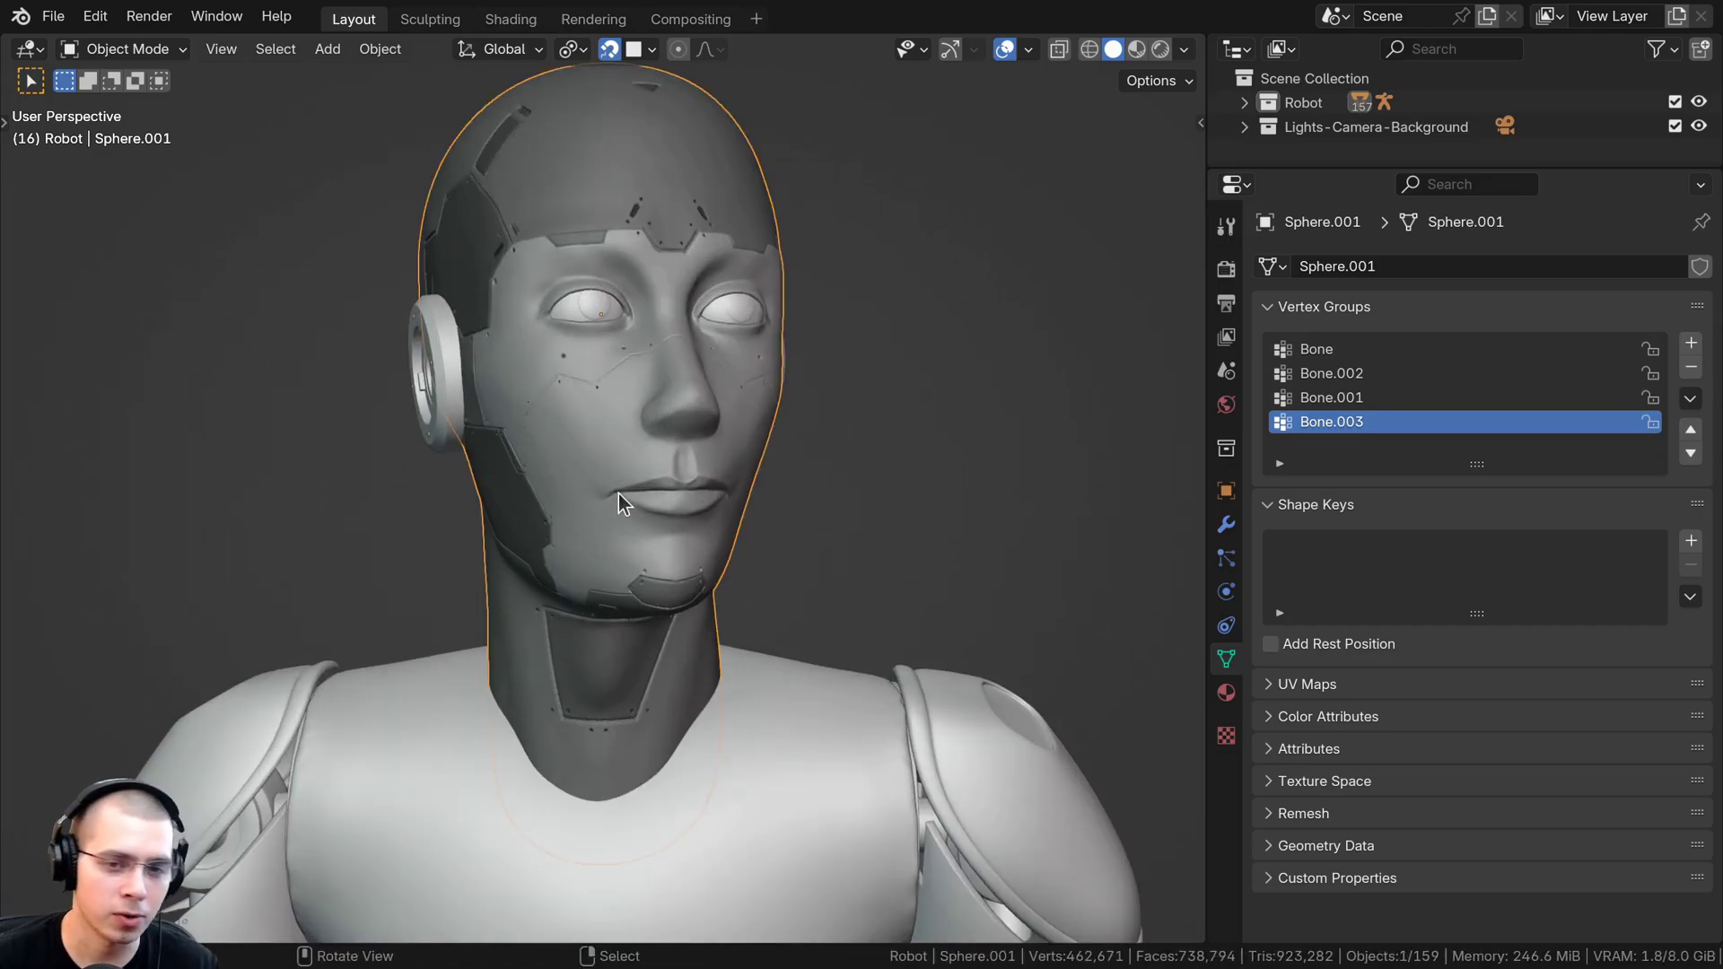
scroll(584, 500, "up", 2)
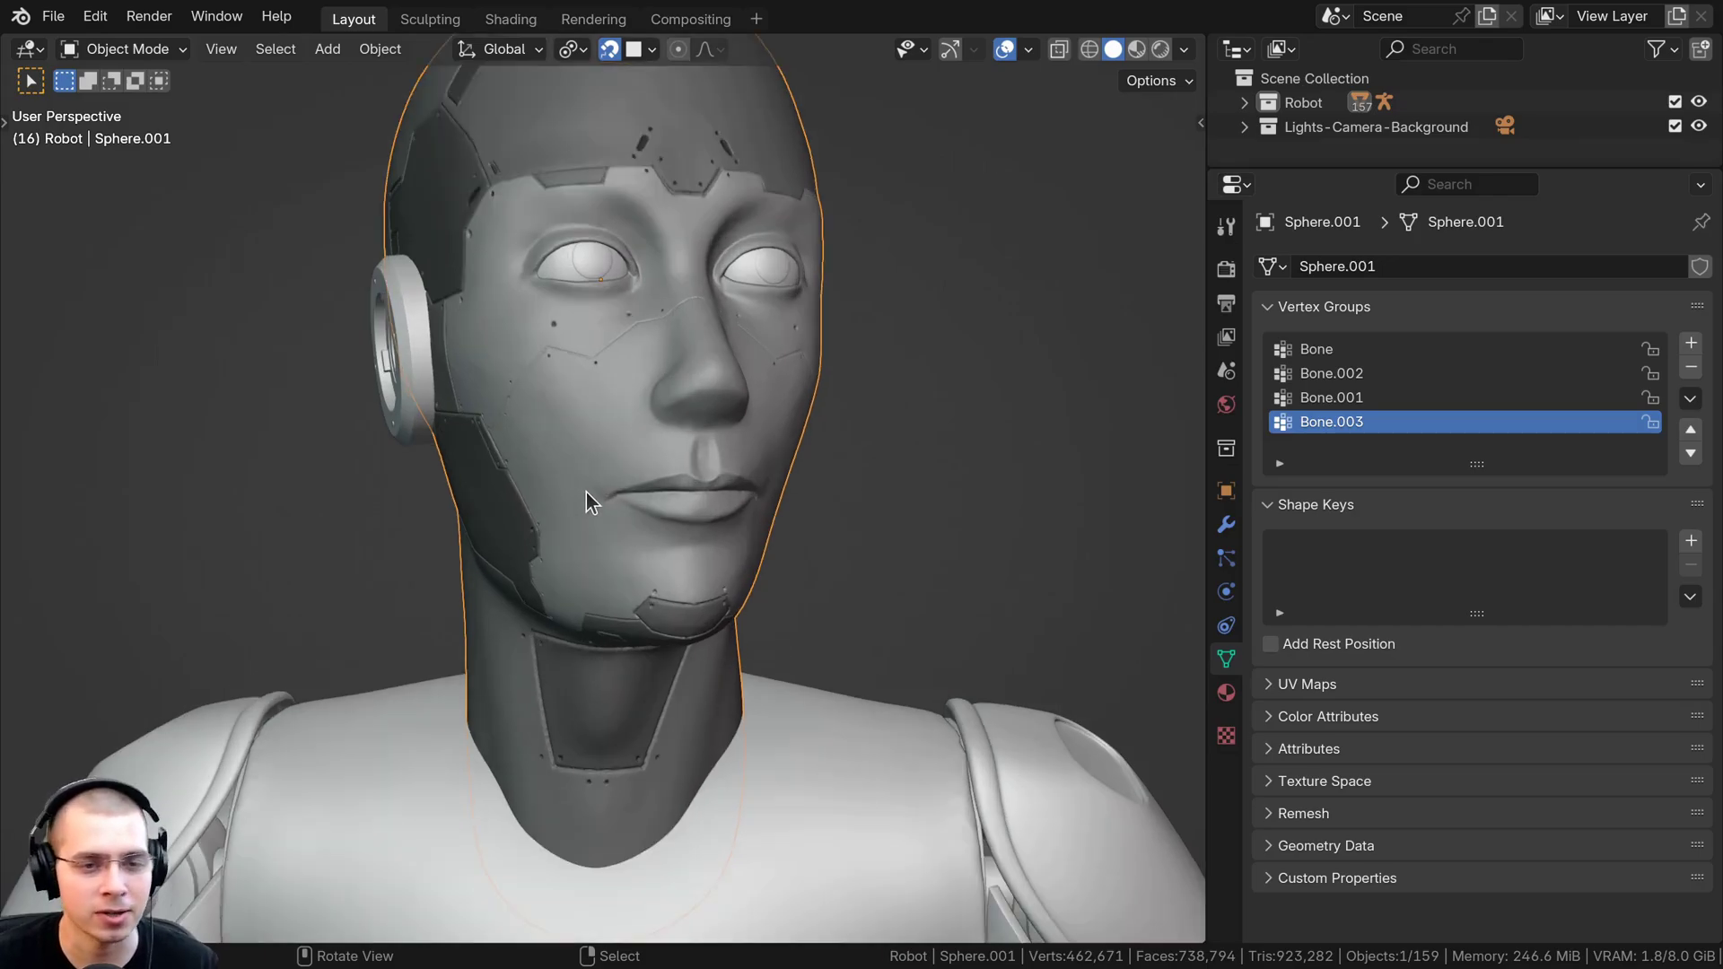
scroll(633, 487, "down", 2)
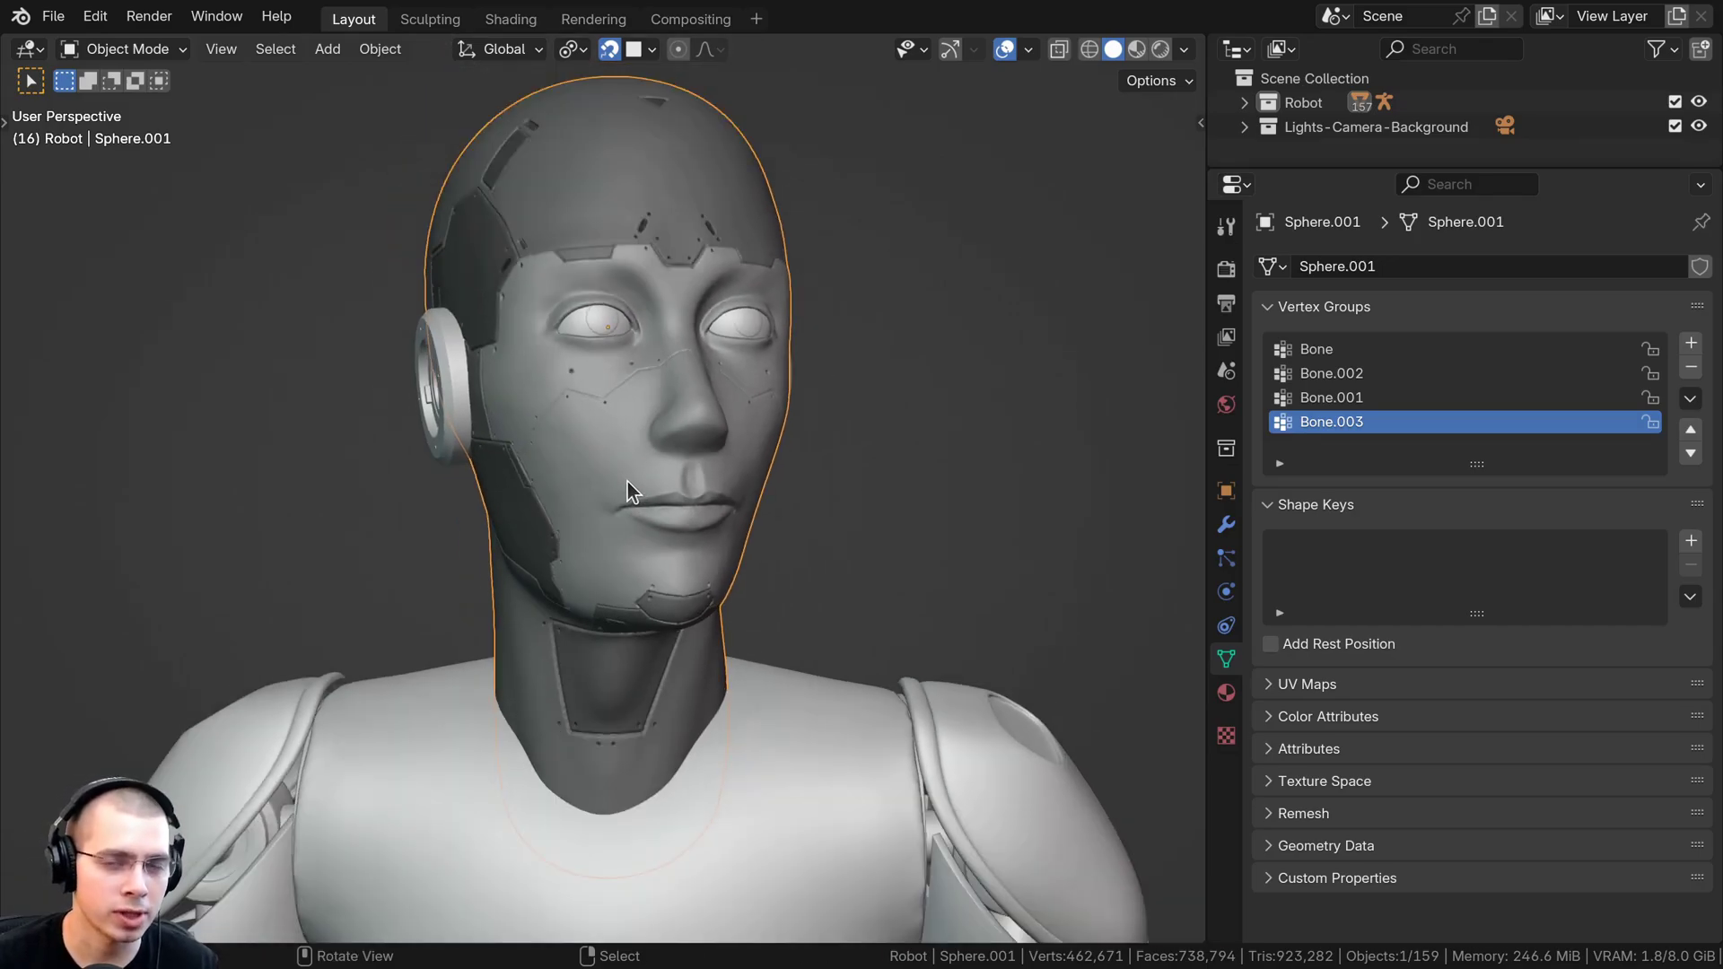
scroll(625, 479, "up", 2)
scroll(626, 478, "down", 3)
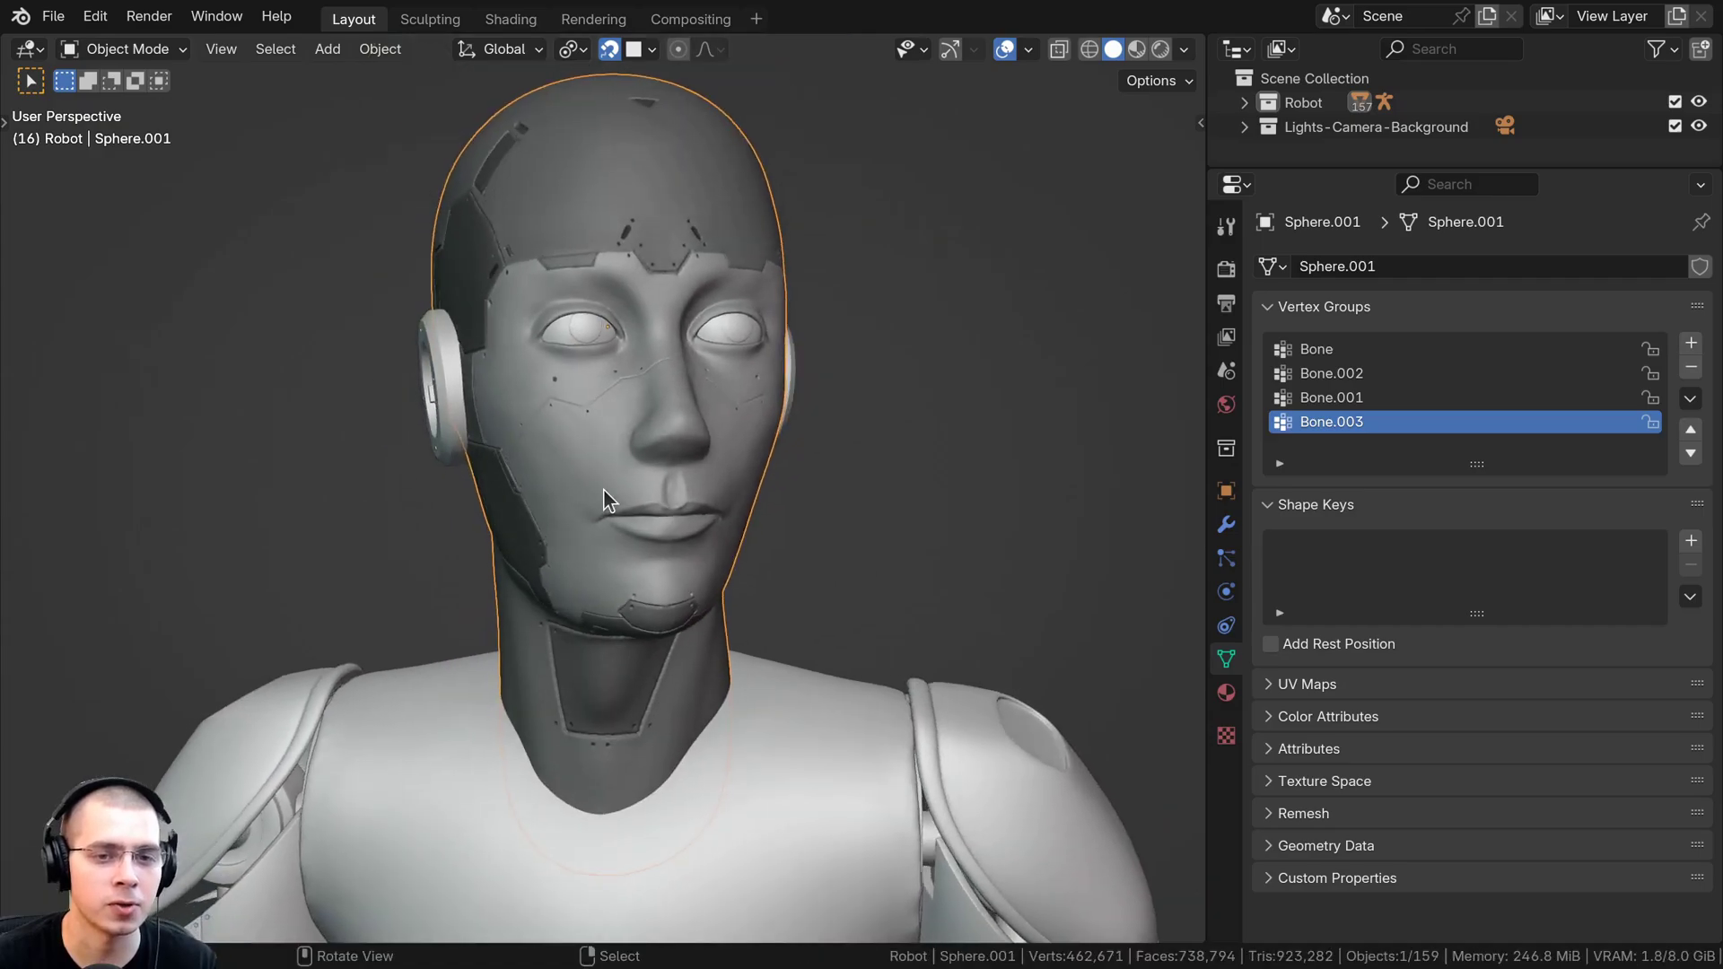
Hide the head mesh, add a new single-bone armature and move it to the robot's neck
key("h")
key("shift+a")
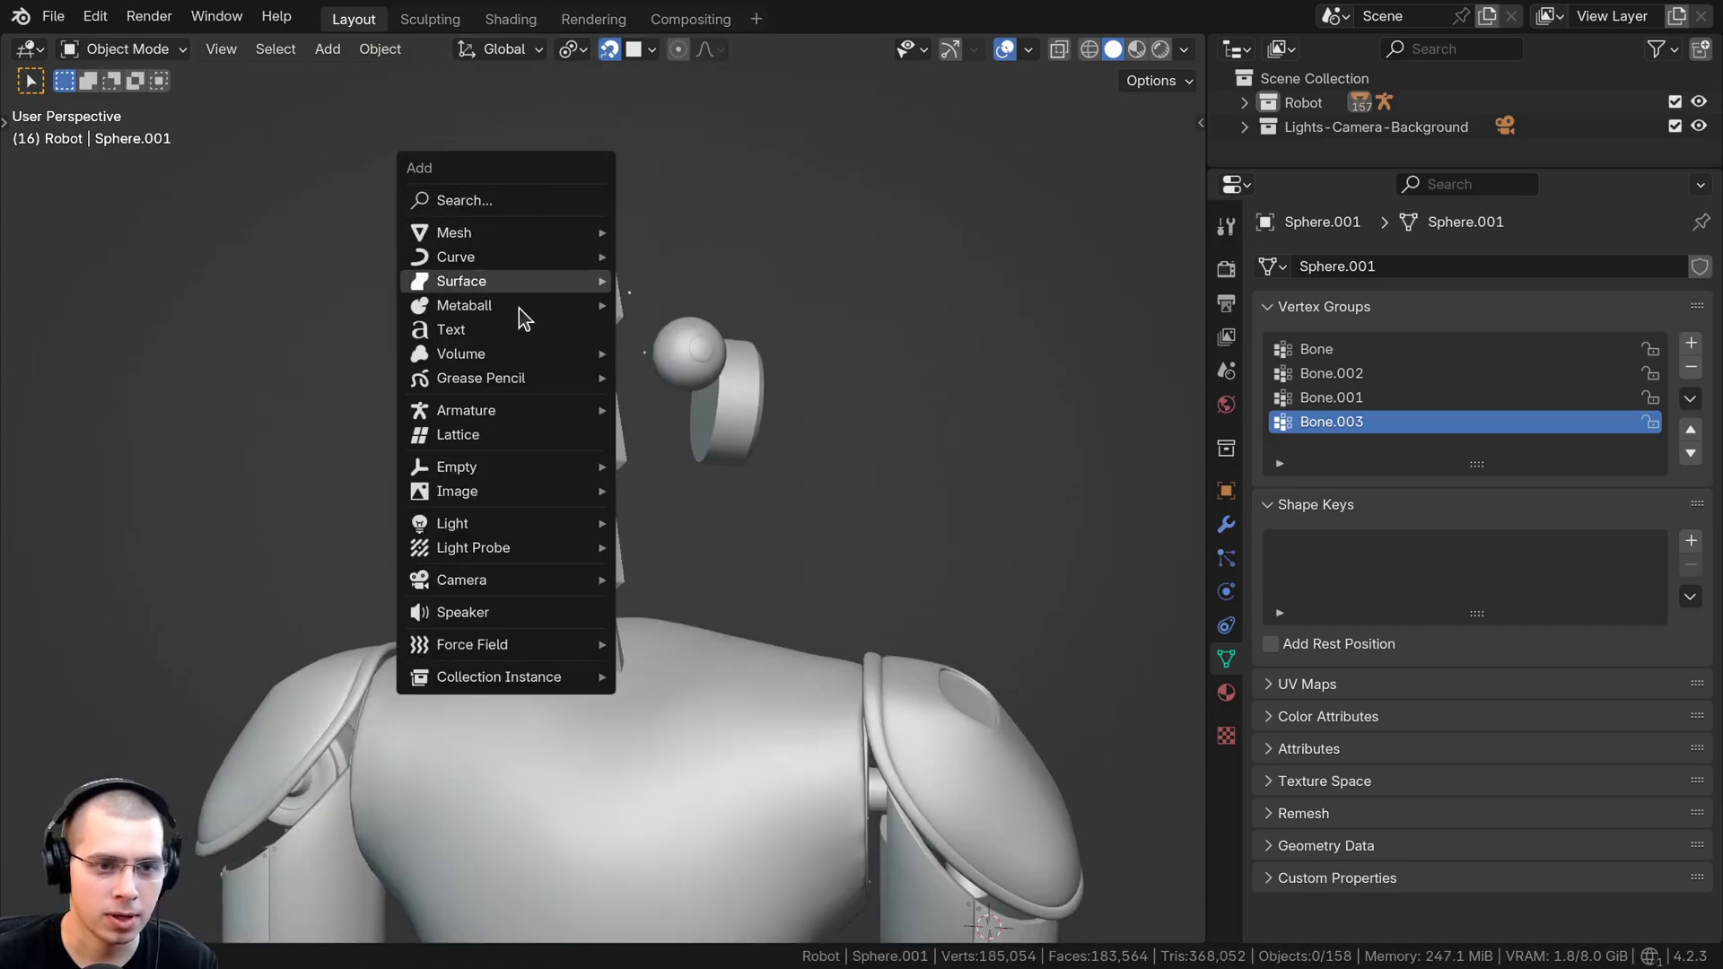
mouse_move(515, 405)
left_click(674, 415)
scroll(678, 424, "down", 3)
middle_click_drag(679, 424, 623, 555)
key("g")
middle_click_drag(619, 394, 593, 439)
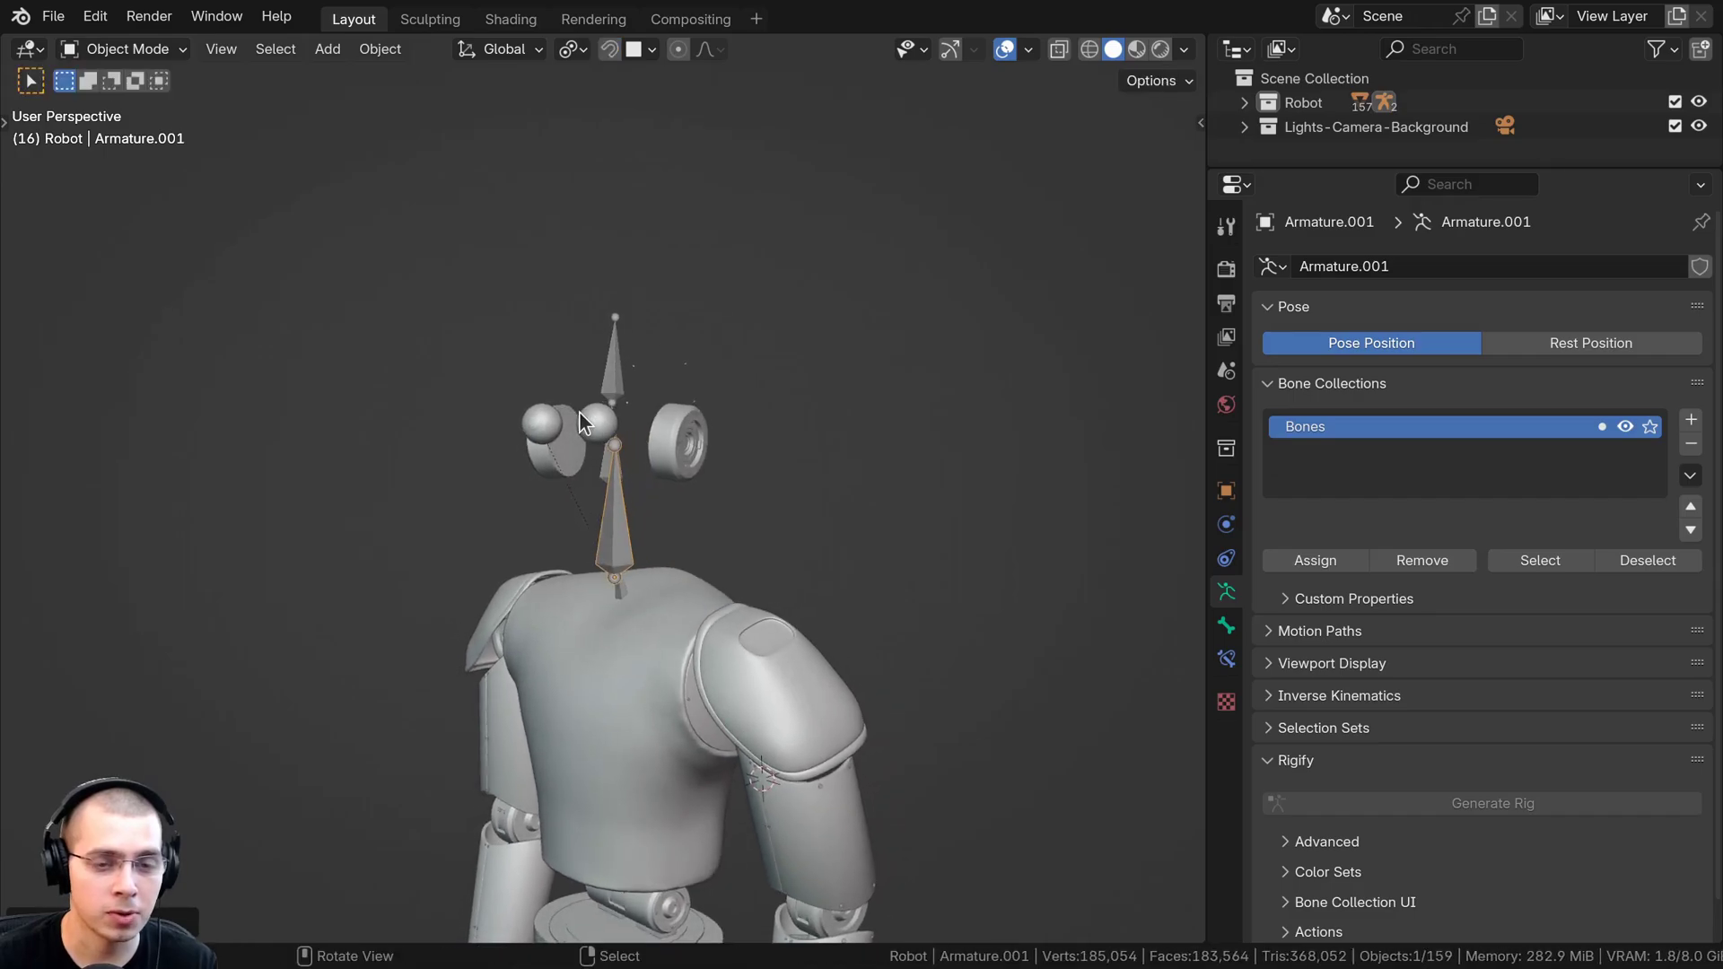
In Edit Mode, lengthen the new bone by its upper joint and place it in front of the robot's face
key("Tab")
scroll(648, 561, "up", 2)
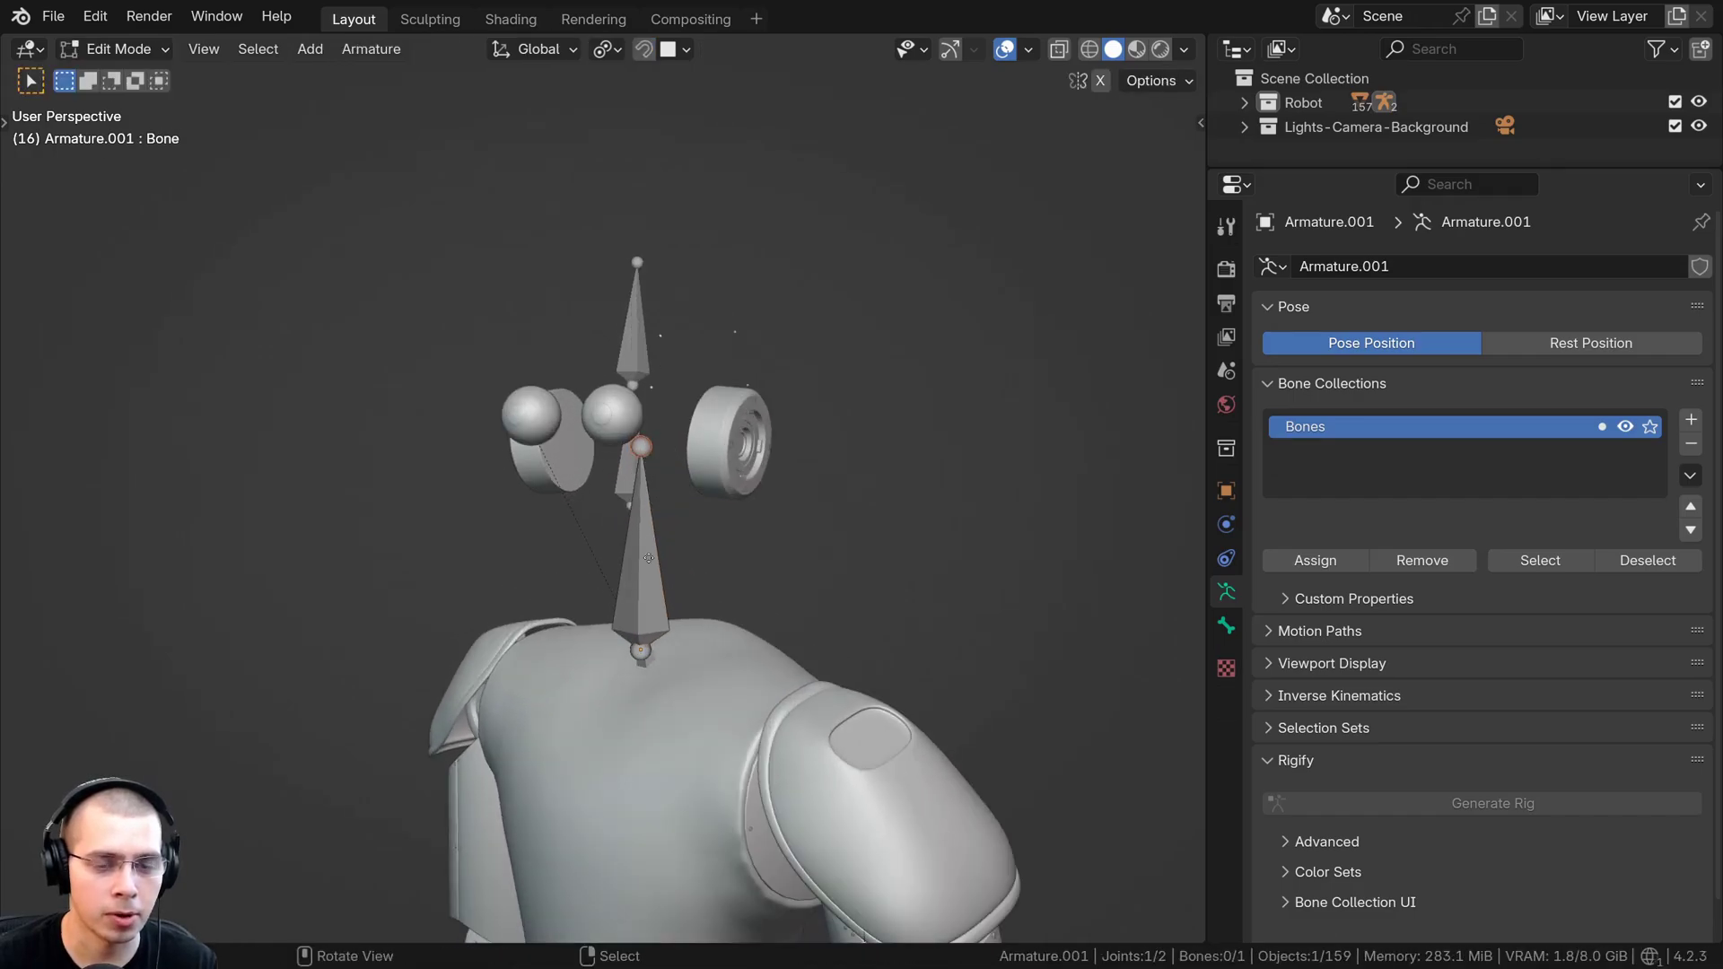
key("g")
left_click(640, 331)
middle_click_drag(640, 331, 545, 316)
left_click(543, 494)
middle_click_drag(543, 494, 530, 495)
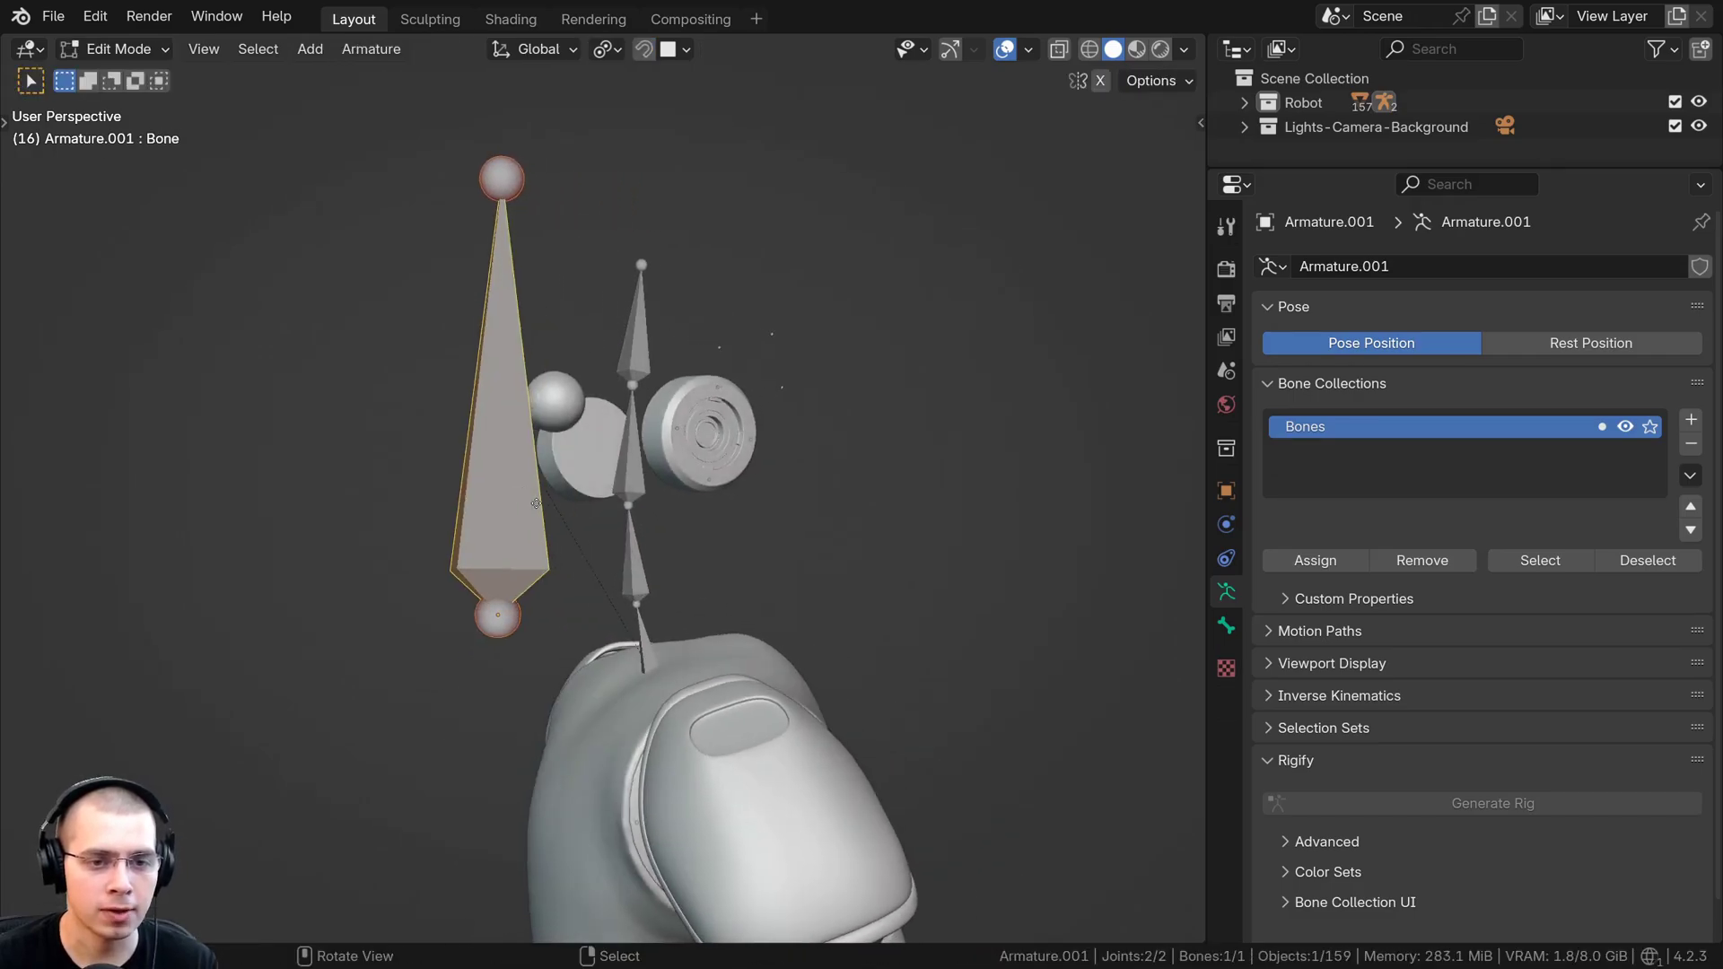
key("g")
key("x")
middle_click_drag(659, 600, 520, 574)
key("g")
left_click(471, 229)
middle_click_drag(471, 230, 453, 265)
Subdivide the new bone twice to make a chain of four bones
right_click(492, 254)
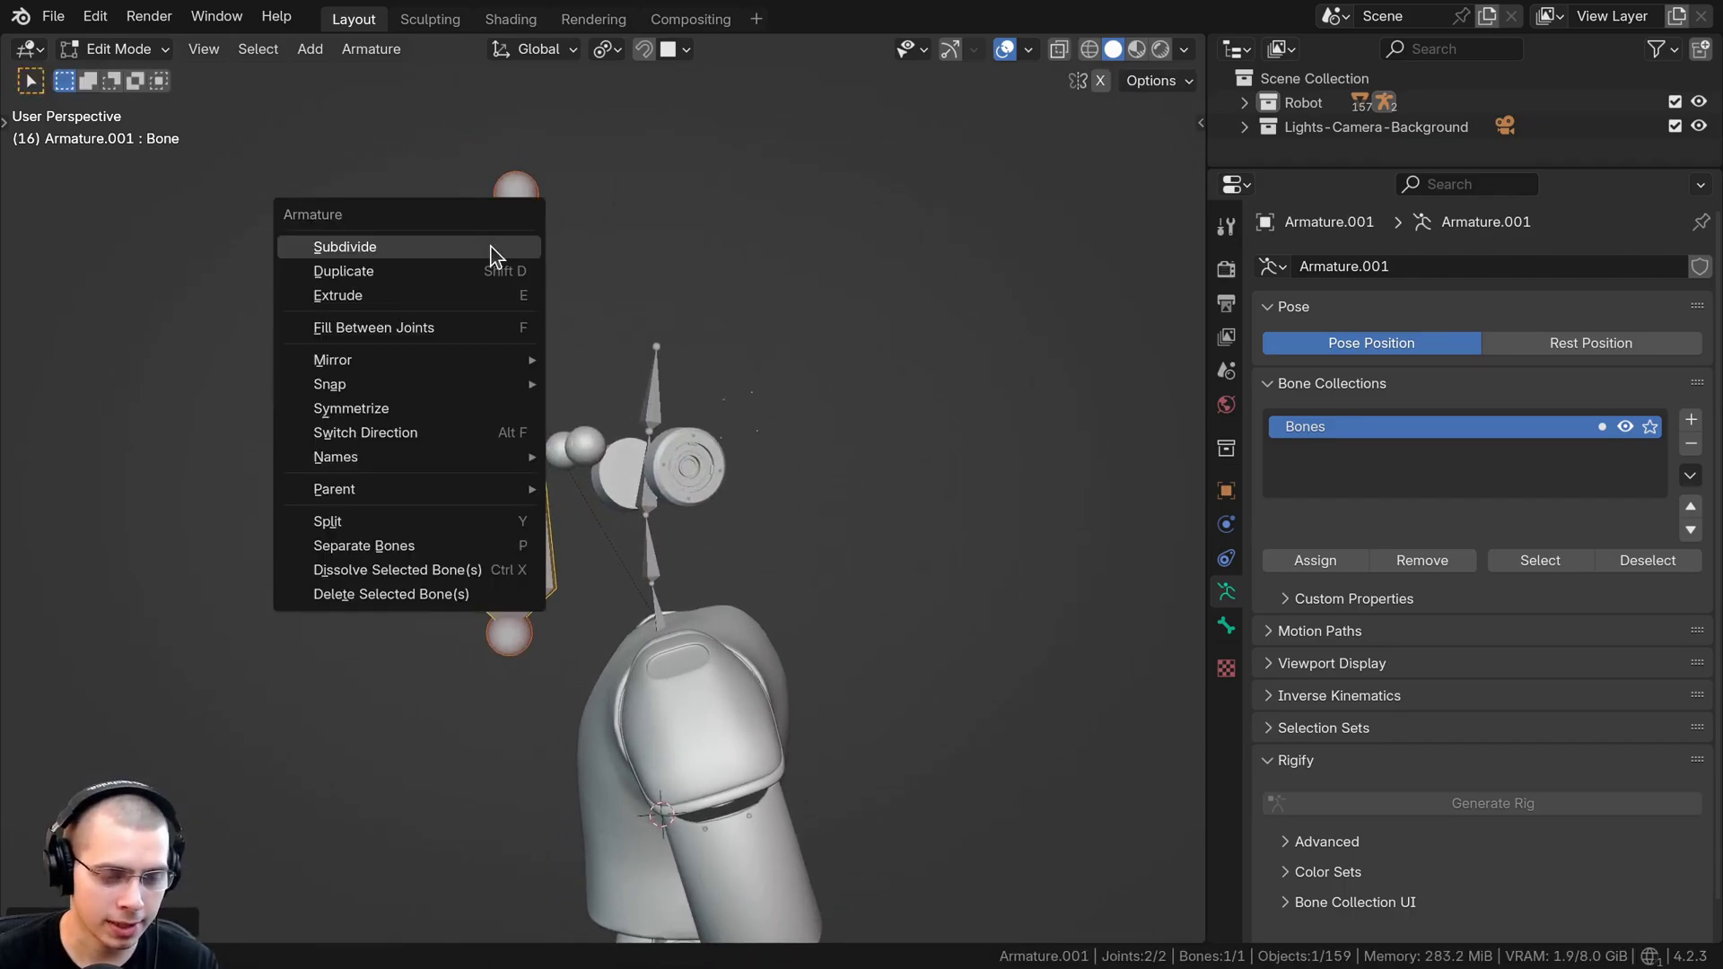
left_click(408, 255)
right_click(387, 260)
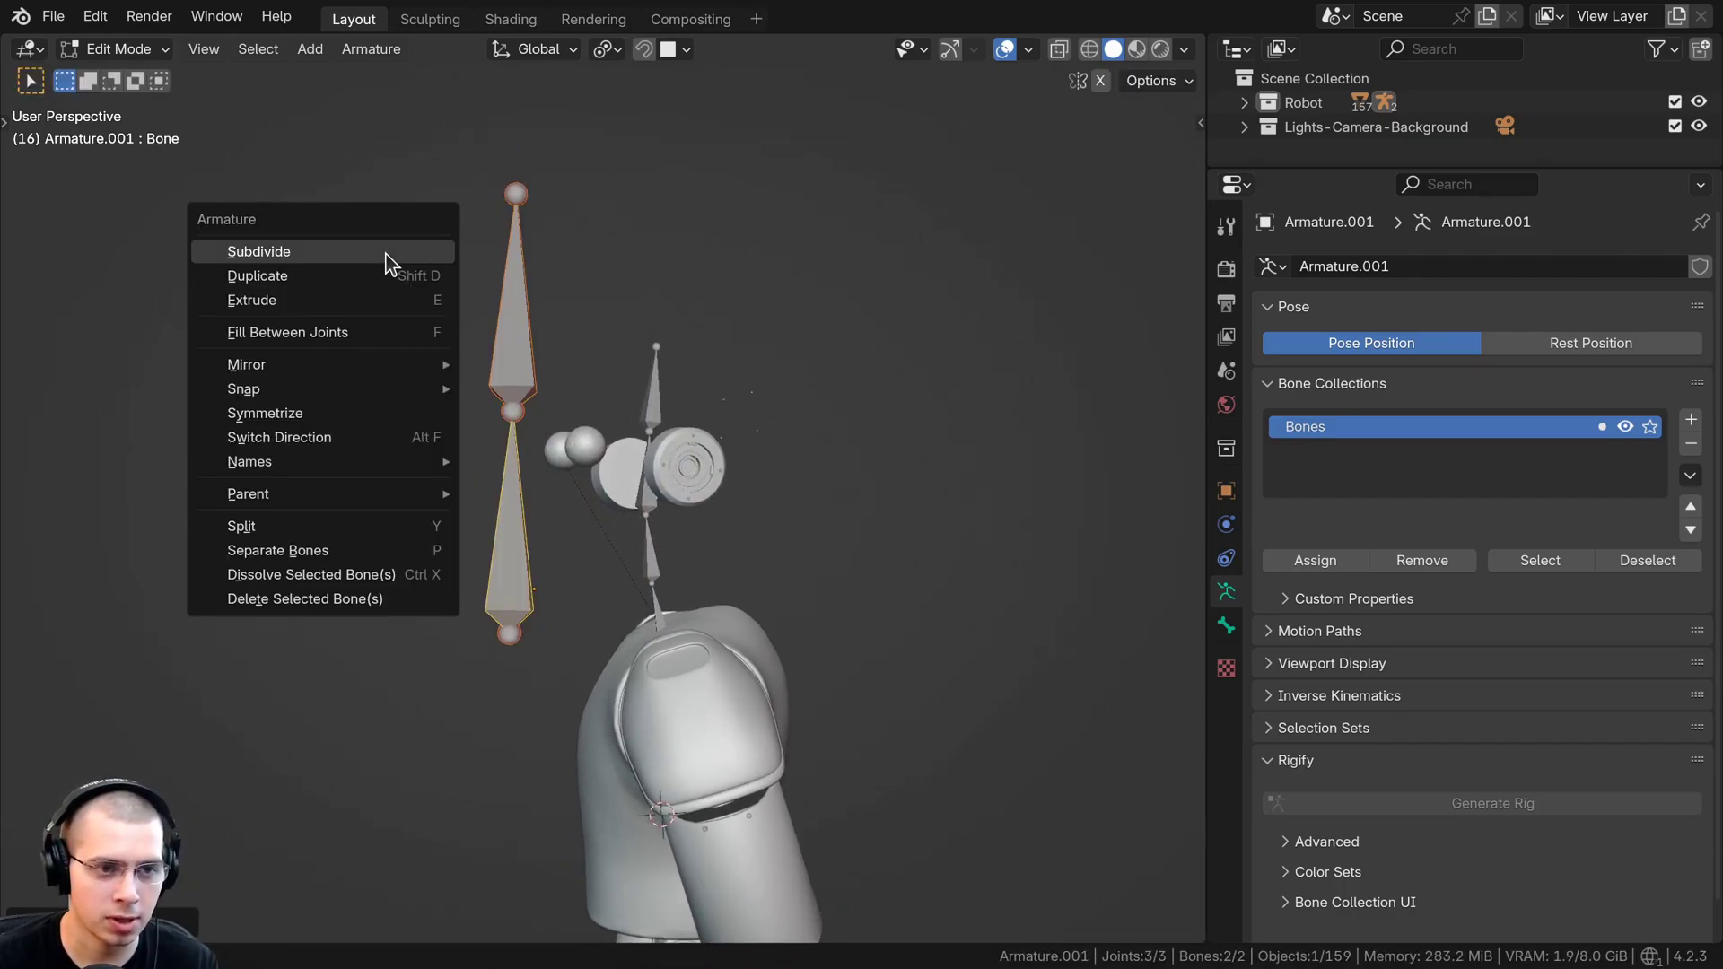
left_click(386, 262)
Rotate and move the bottom bone and rotate the top bone to shape the chain like a neck and head
middle_click_drag(619, 422, 643, 429)
right_click(493, 610)
key("r")
left_click(608, 512)
key("g")
left_click(631, 518)
right_click(487, 303)
key("r")
left_click(569, 334)
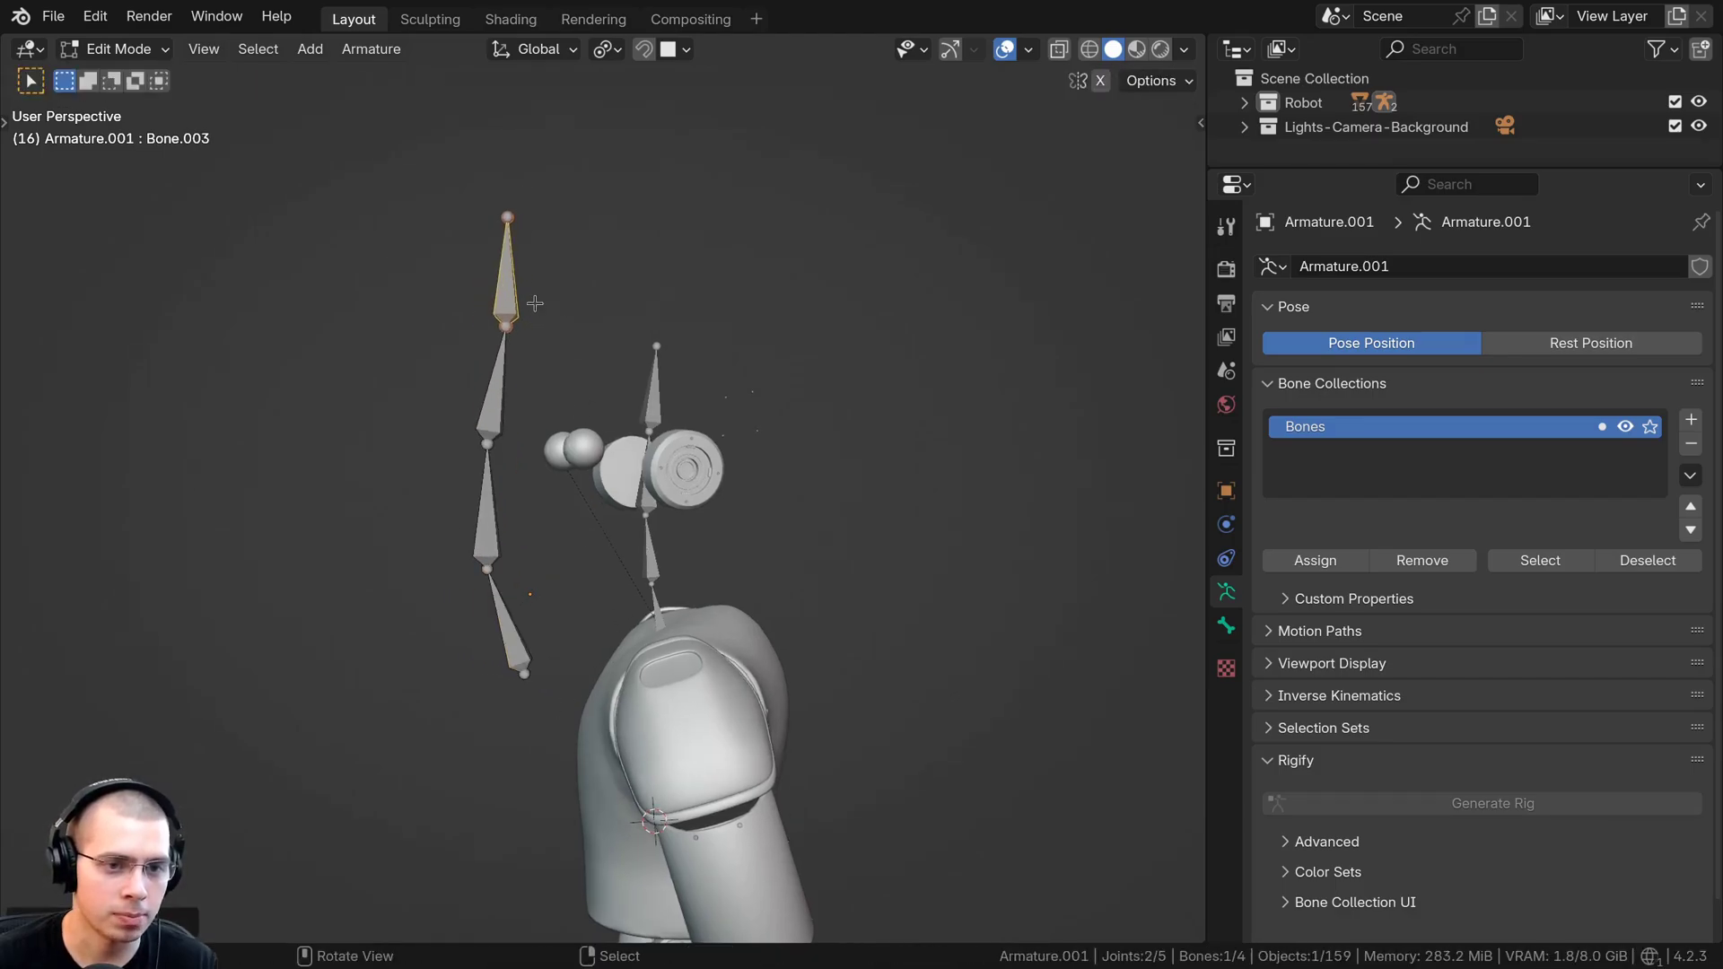
Leave Edit Mode, delete the practice armature and cancel the move of the head mesh
key("Tab")
key("x")
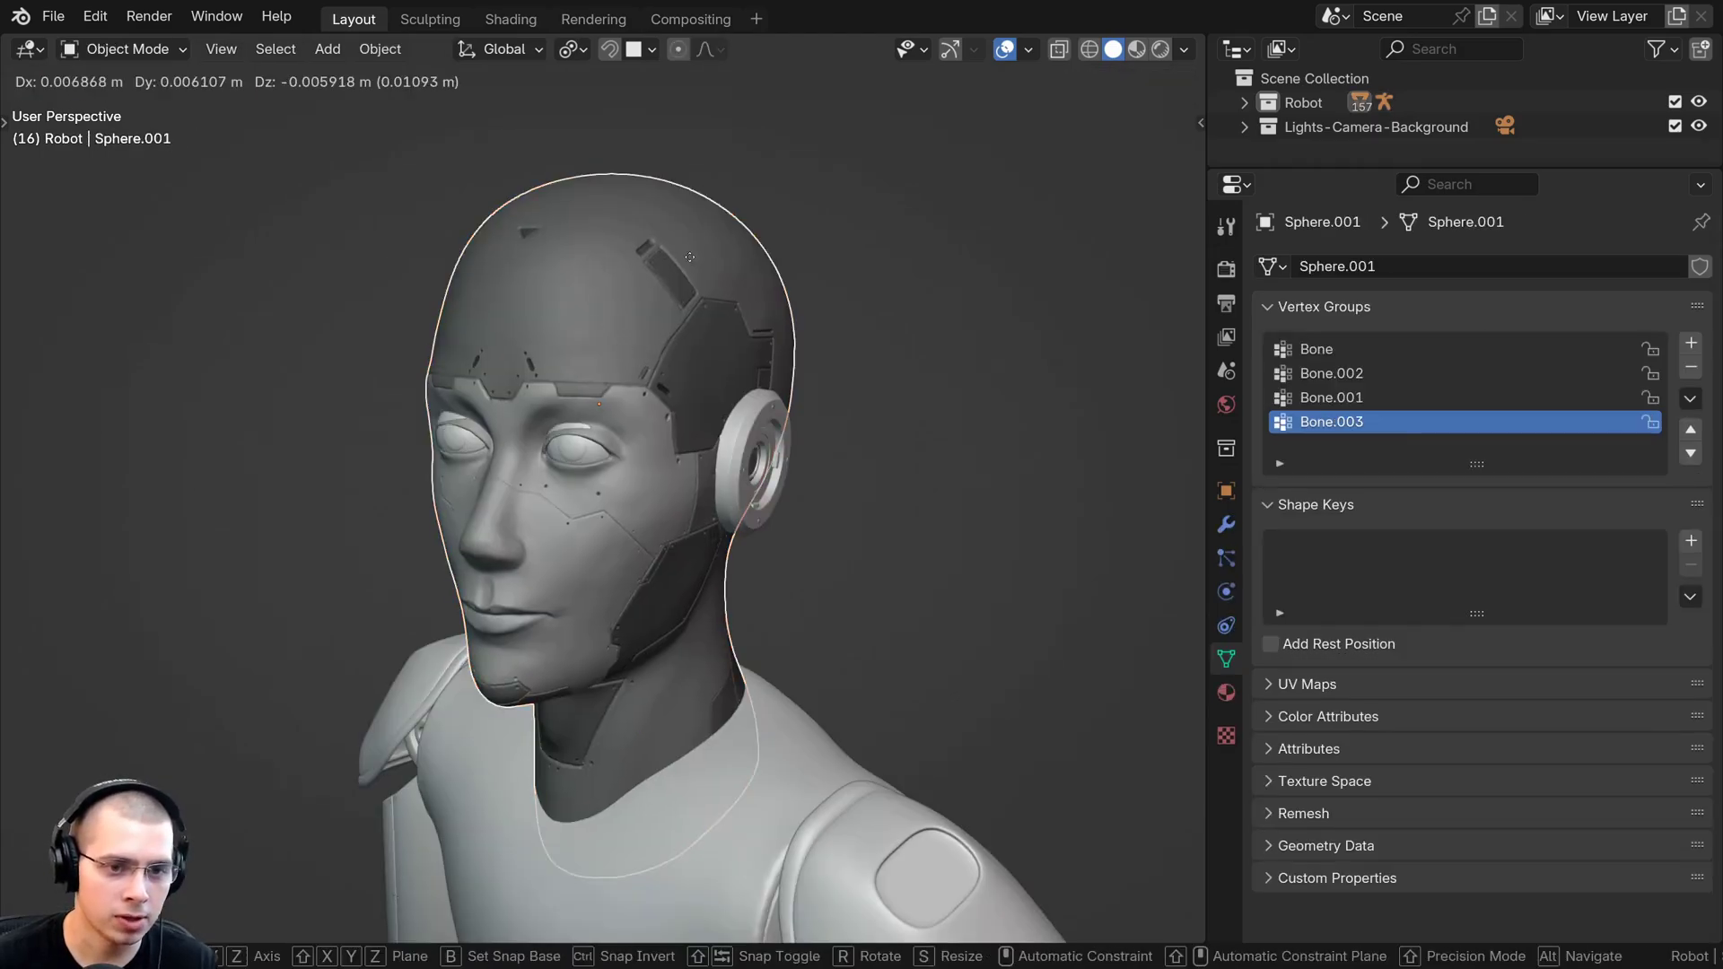
right_click(620, 311)
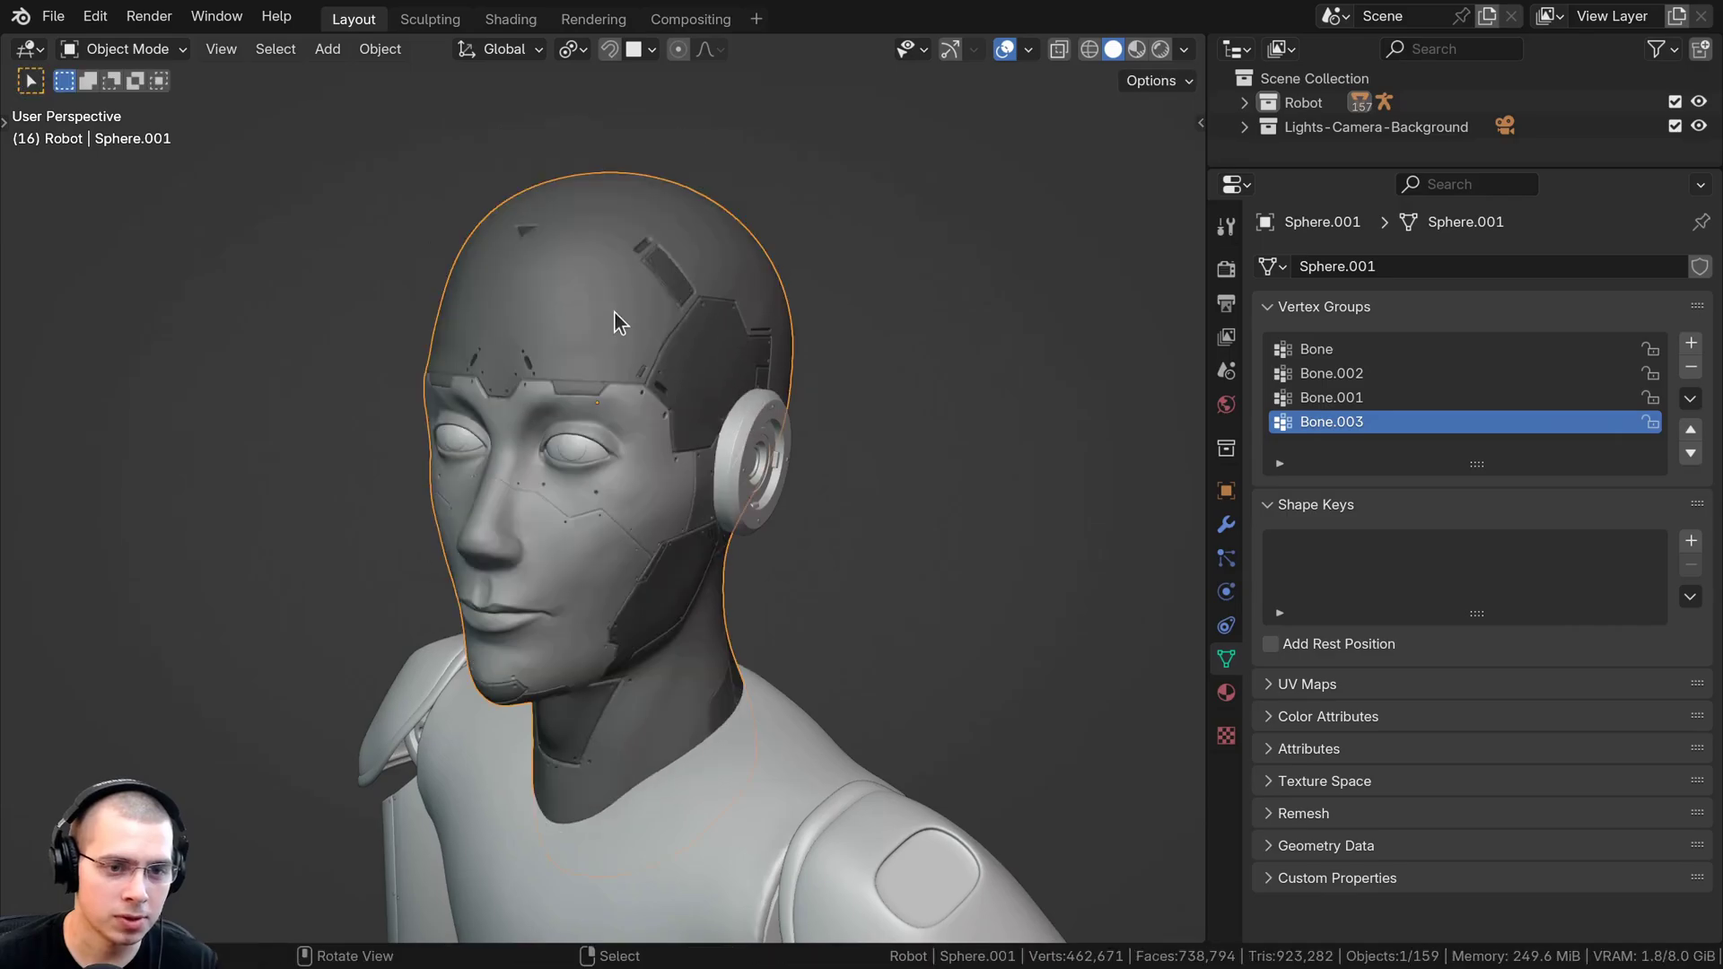
Add the robot's eyes to the selection along with the head mesh
middle_click_drag(619, 311, 655, 356, "shift")
scroll(613, 489, "up", 2)
right_click(638, 484, "shift")
middle_click_drag(632, 464, 617, 504)
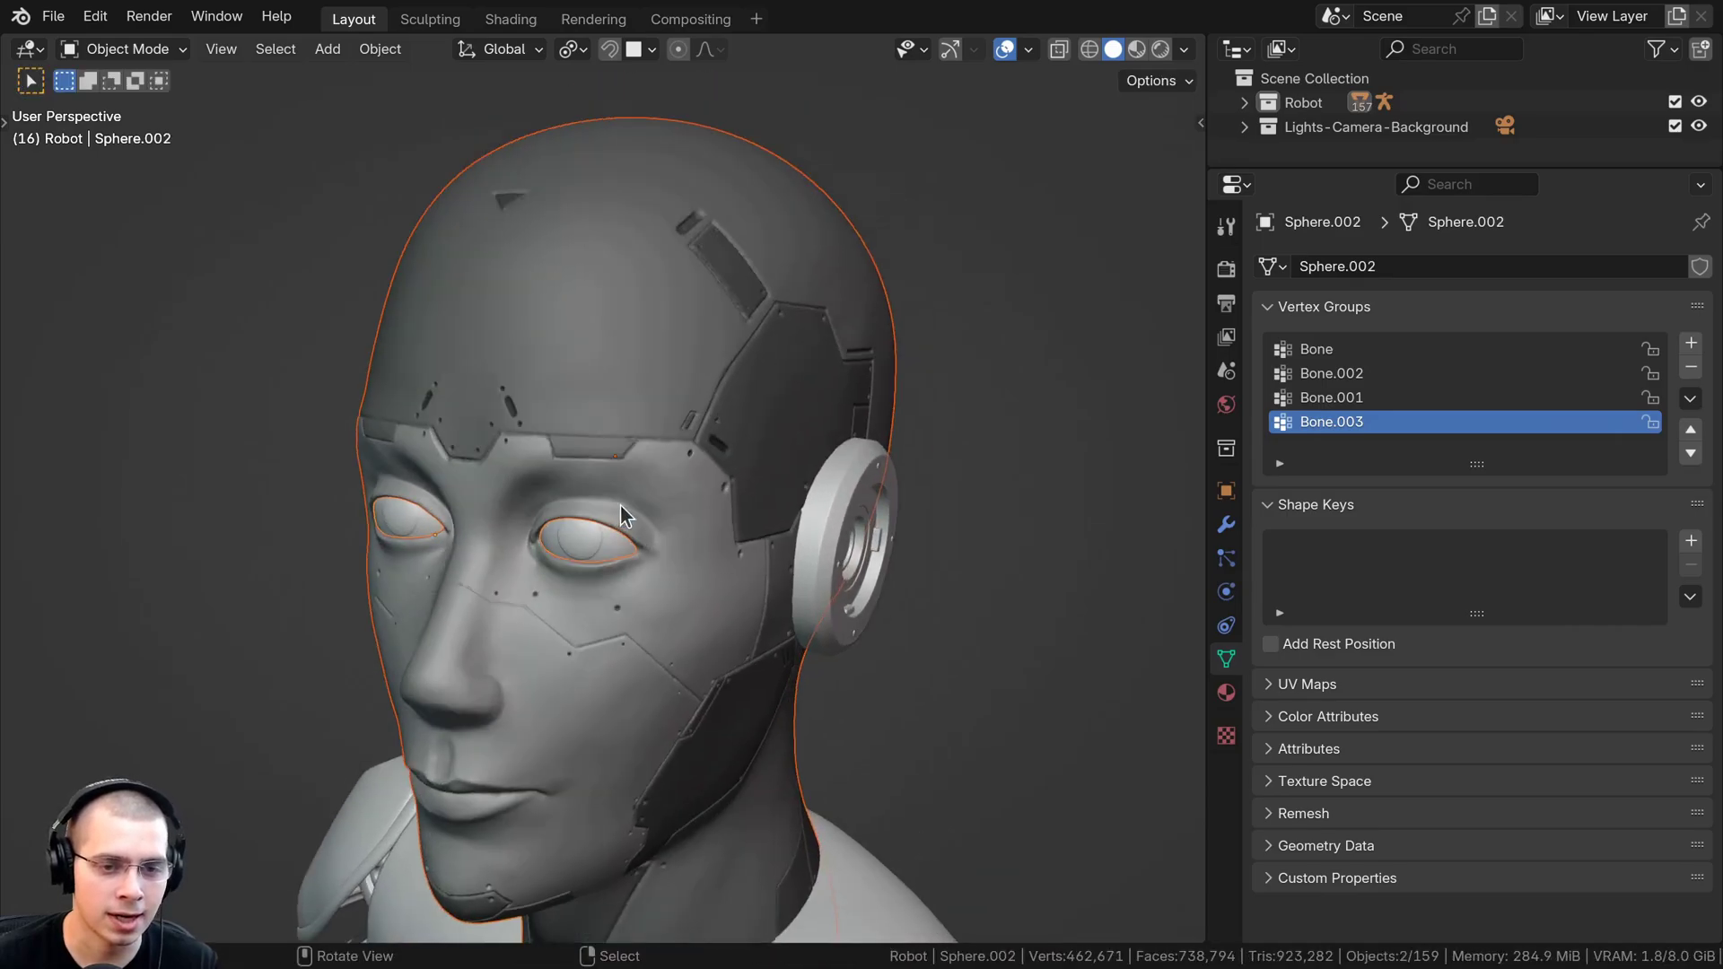
In wireframe shading, add the existing armature to the selection and parent the head and eyes to it with automatic weights
scroll(610, 507, "up", 5)
key("z")
left_click(488, 435)
middle_click_drag(488, 420, 703, 431)
scroll(704, 431, "up", 5)
scroll(703, 431, "up", 2)
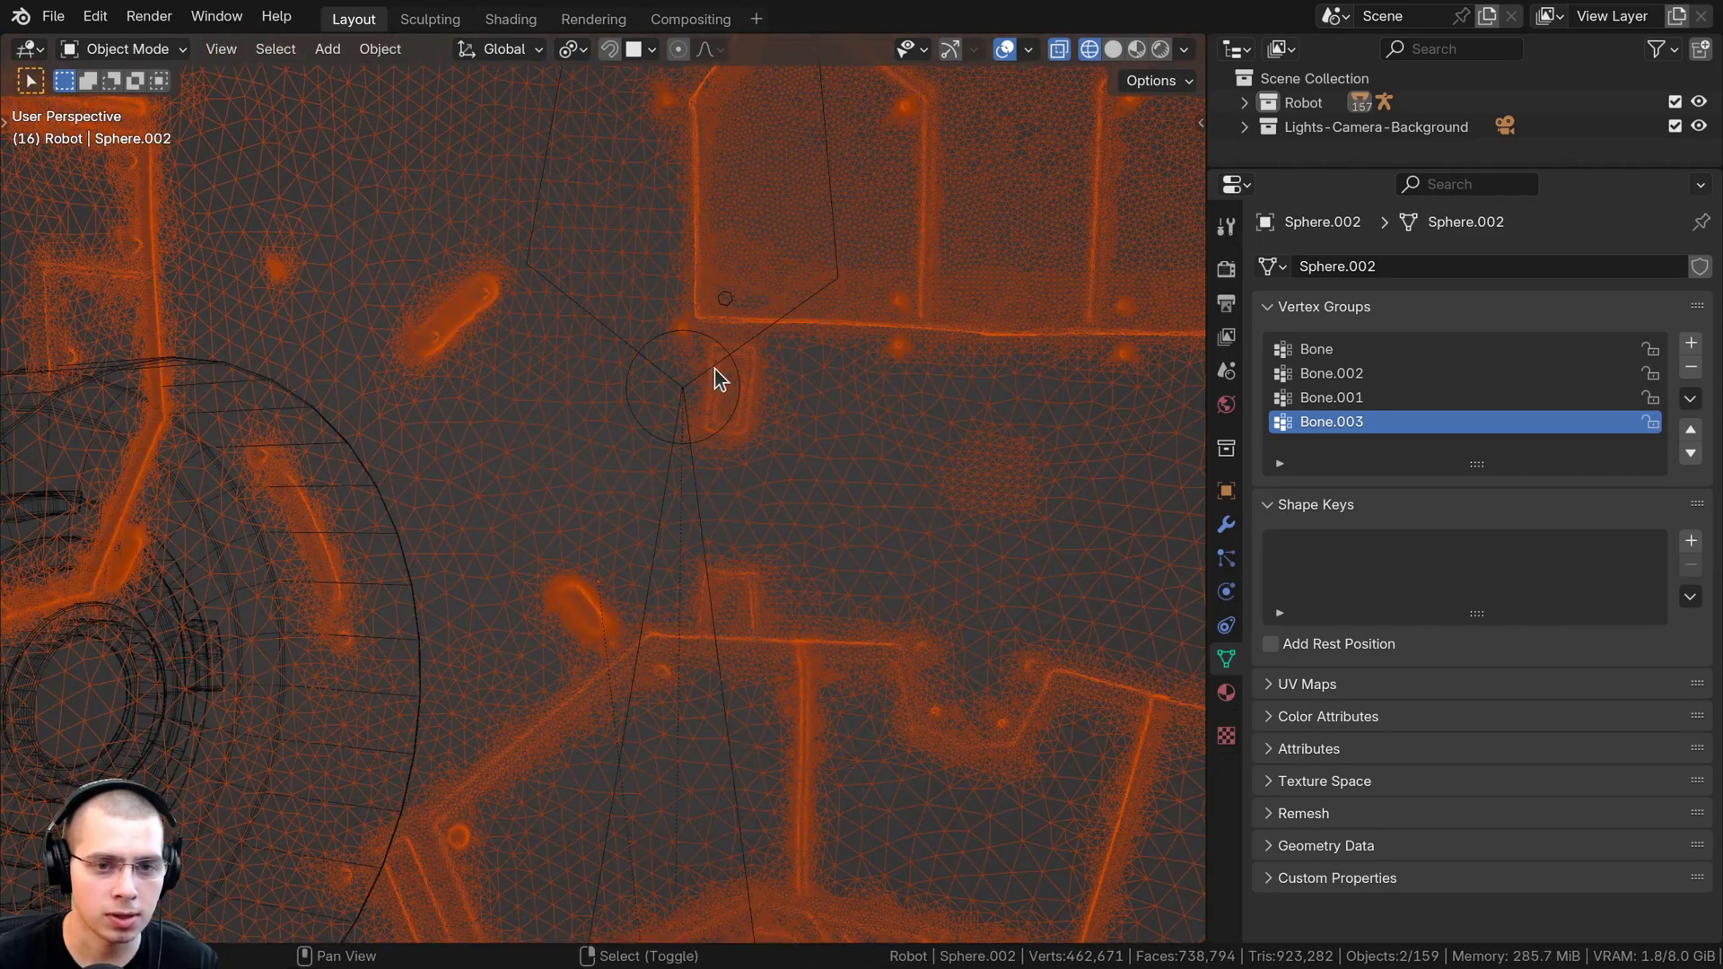
left_click(706, 340, "shift")
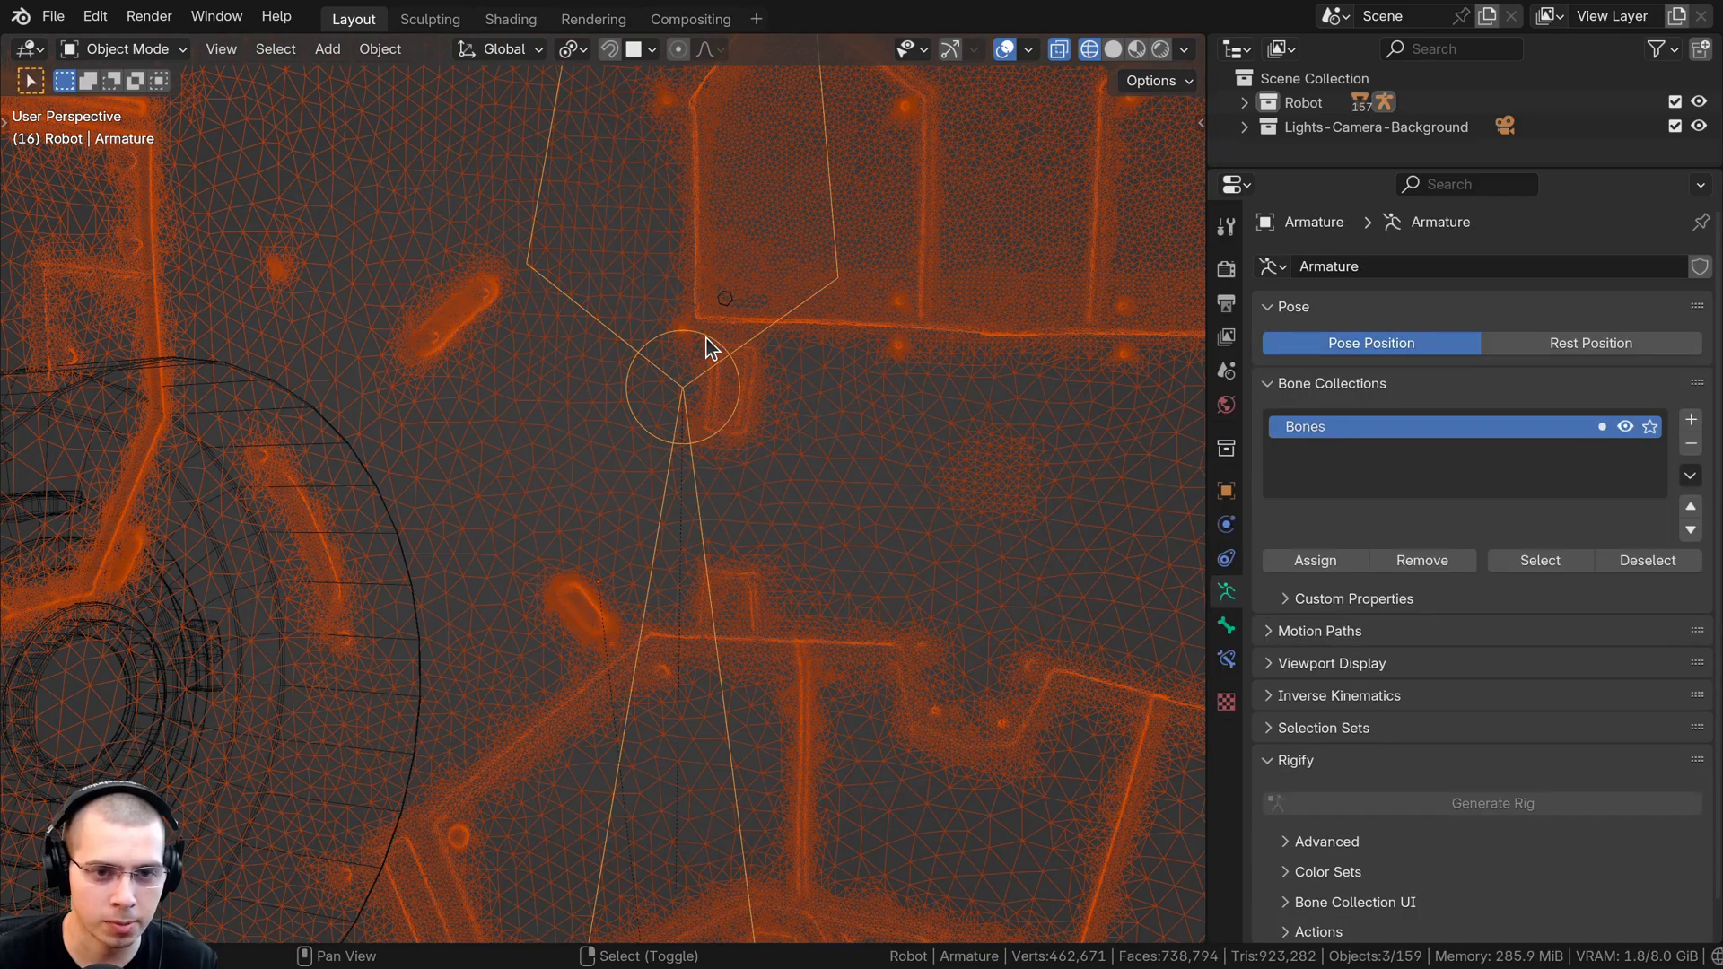
key("ctrl+p")
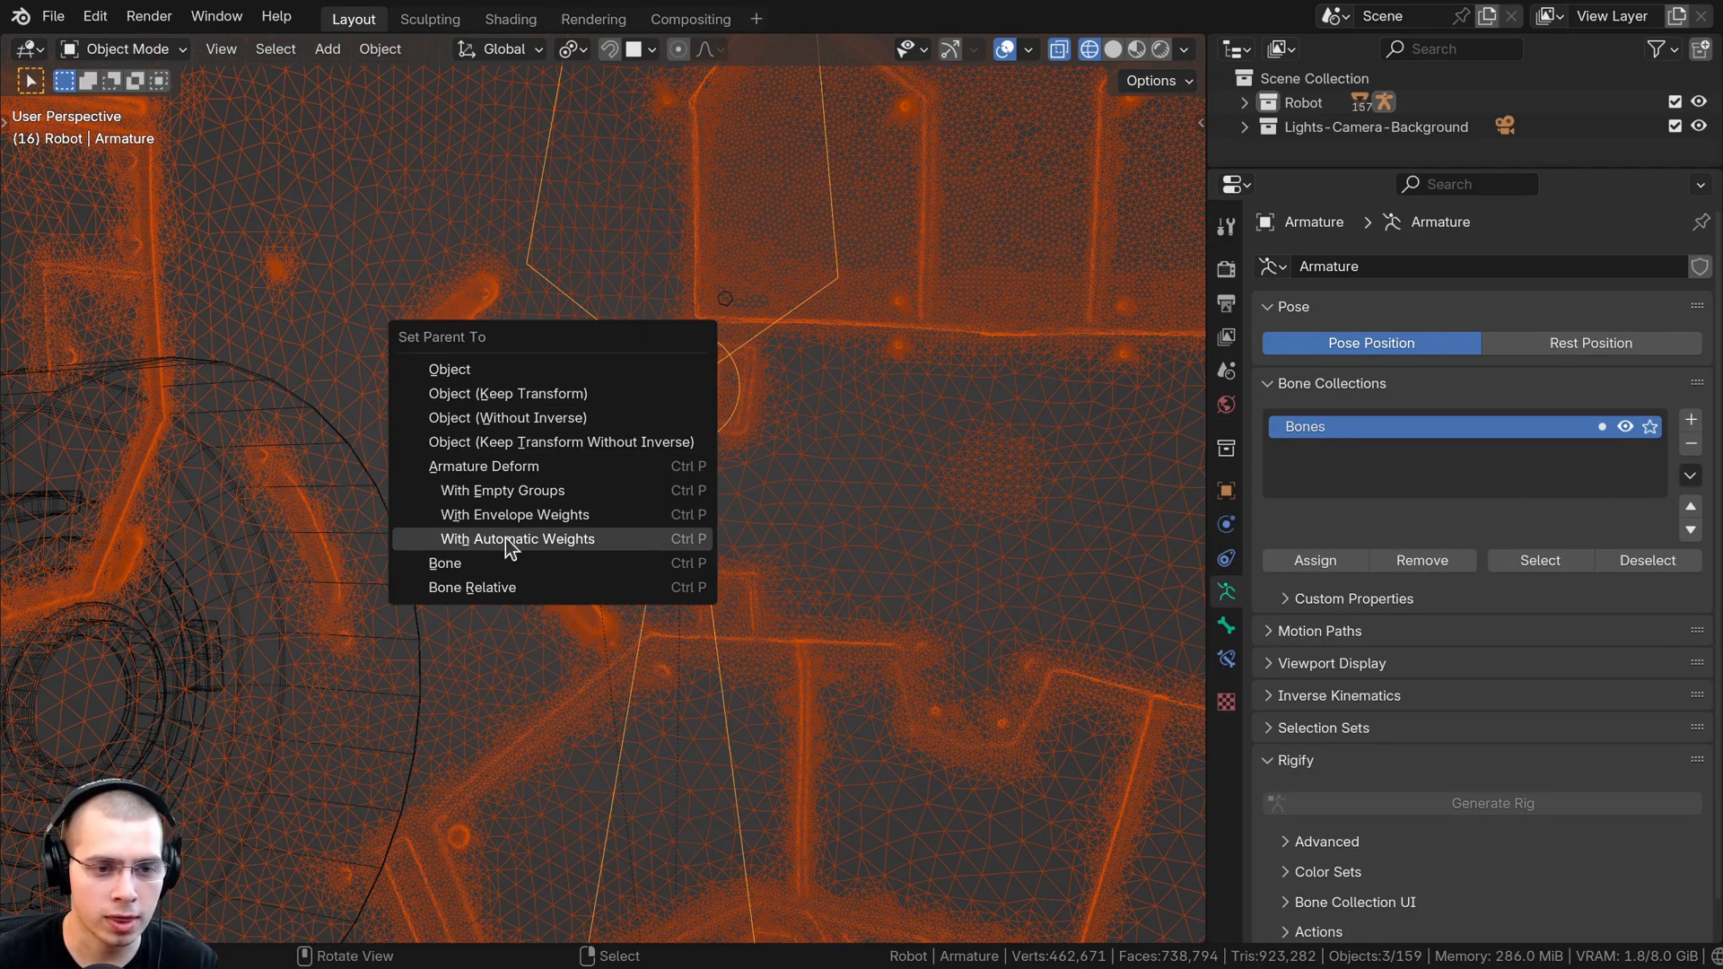
left_click(614, 536)
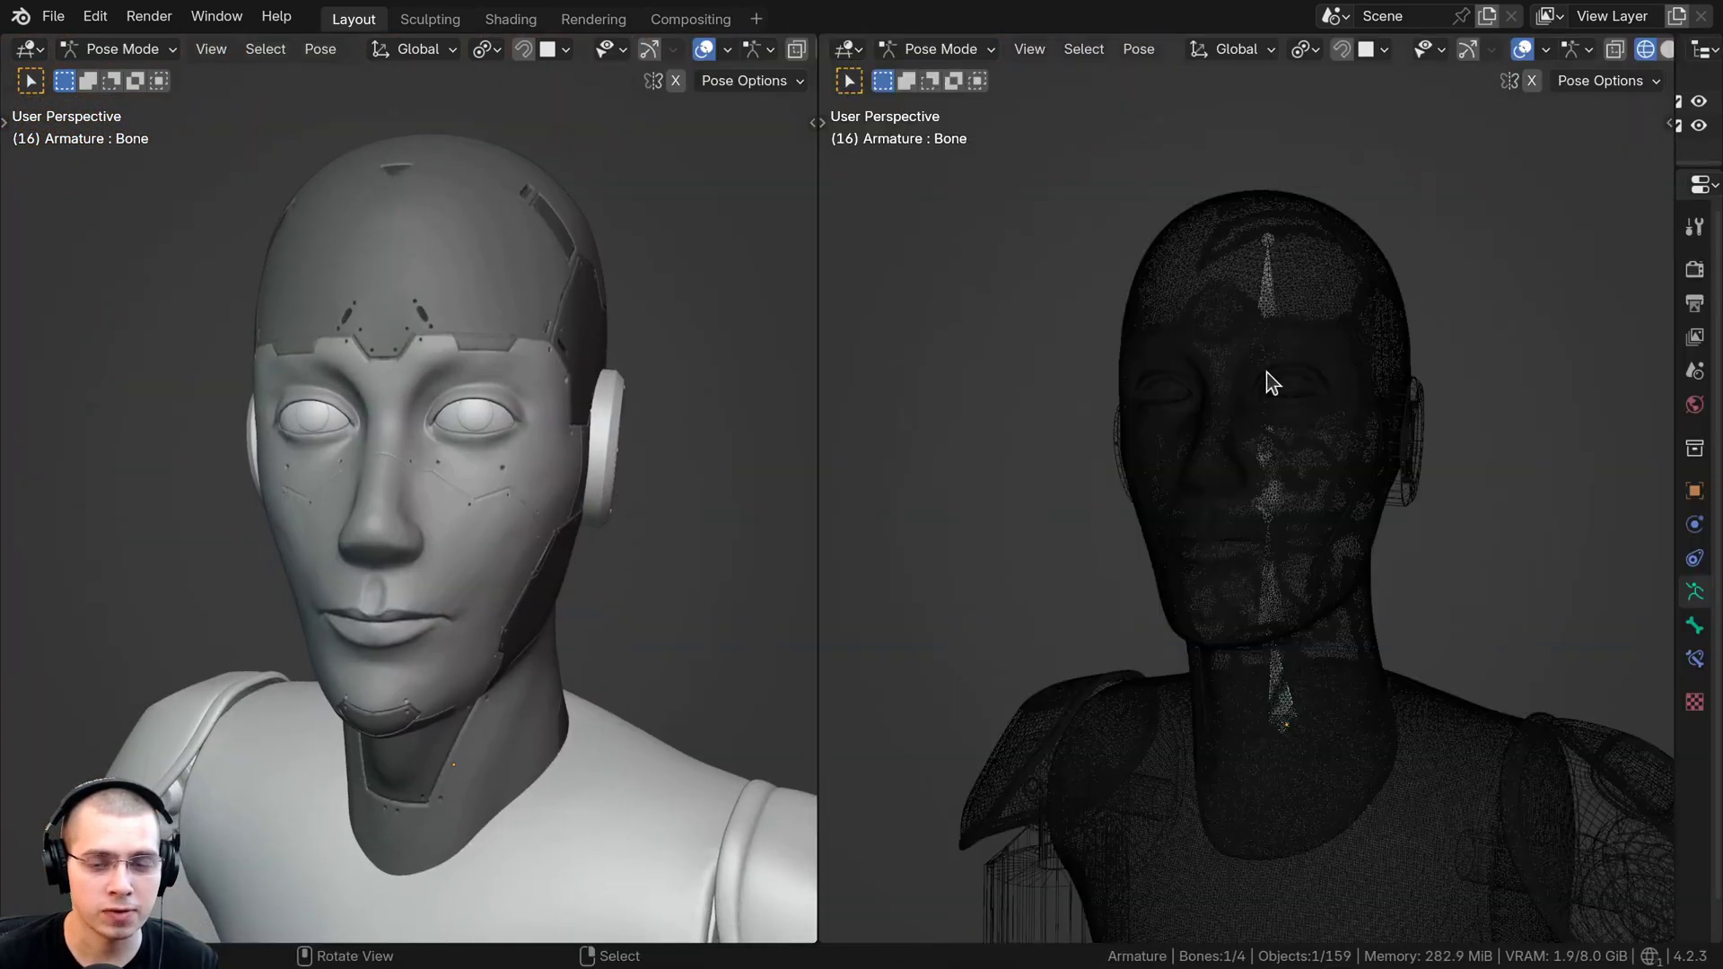
Try rotating the neck and head bones of the armature one after another, cancelling each rotation
middle_click_drag(1279, 321, 1260, 412)
left_click(1265, 628)
key("r")
right_click(1192, 427)
left_click(1252, 492)
key("r")
right_click(1280, 299)
left_click(1278, 301)
Try free trackball rotations on the bone just above the lowest neck bone to turn the head in different directions
middle_click_drag(1194, 485, 1311, 605)
left_click(1270, 594)
scroll(1312, 606, "down", 1)
key("r")
key("r")
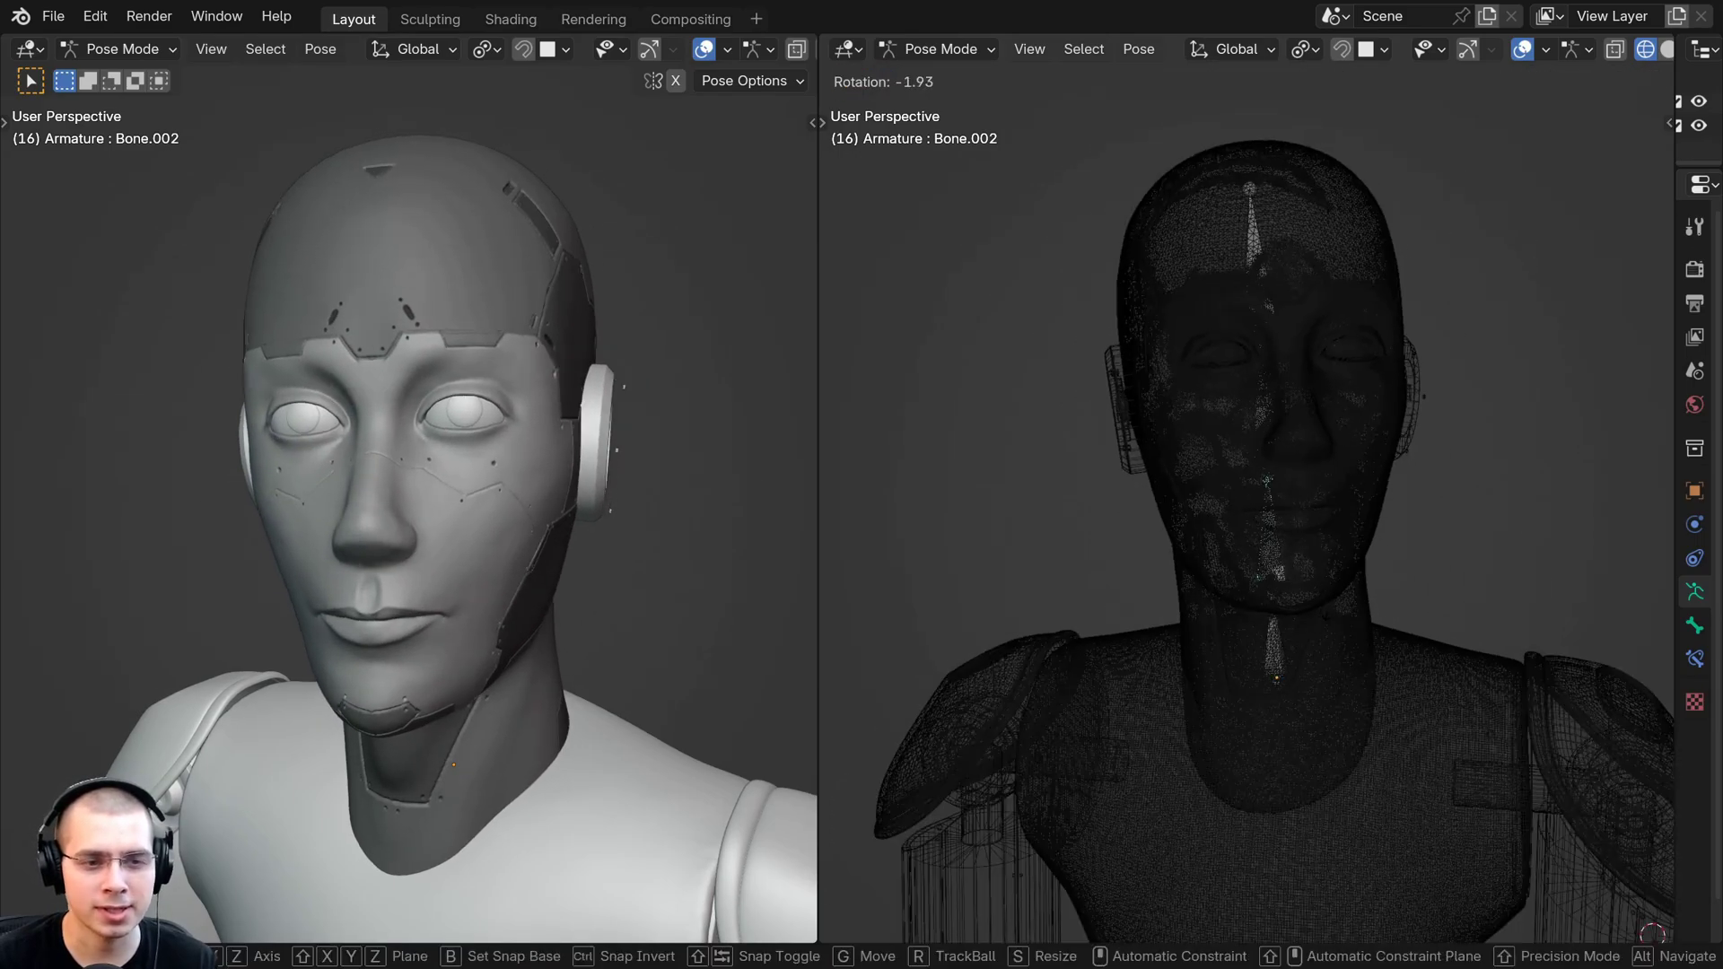
right_click(1342, 583)
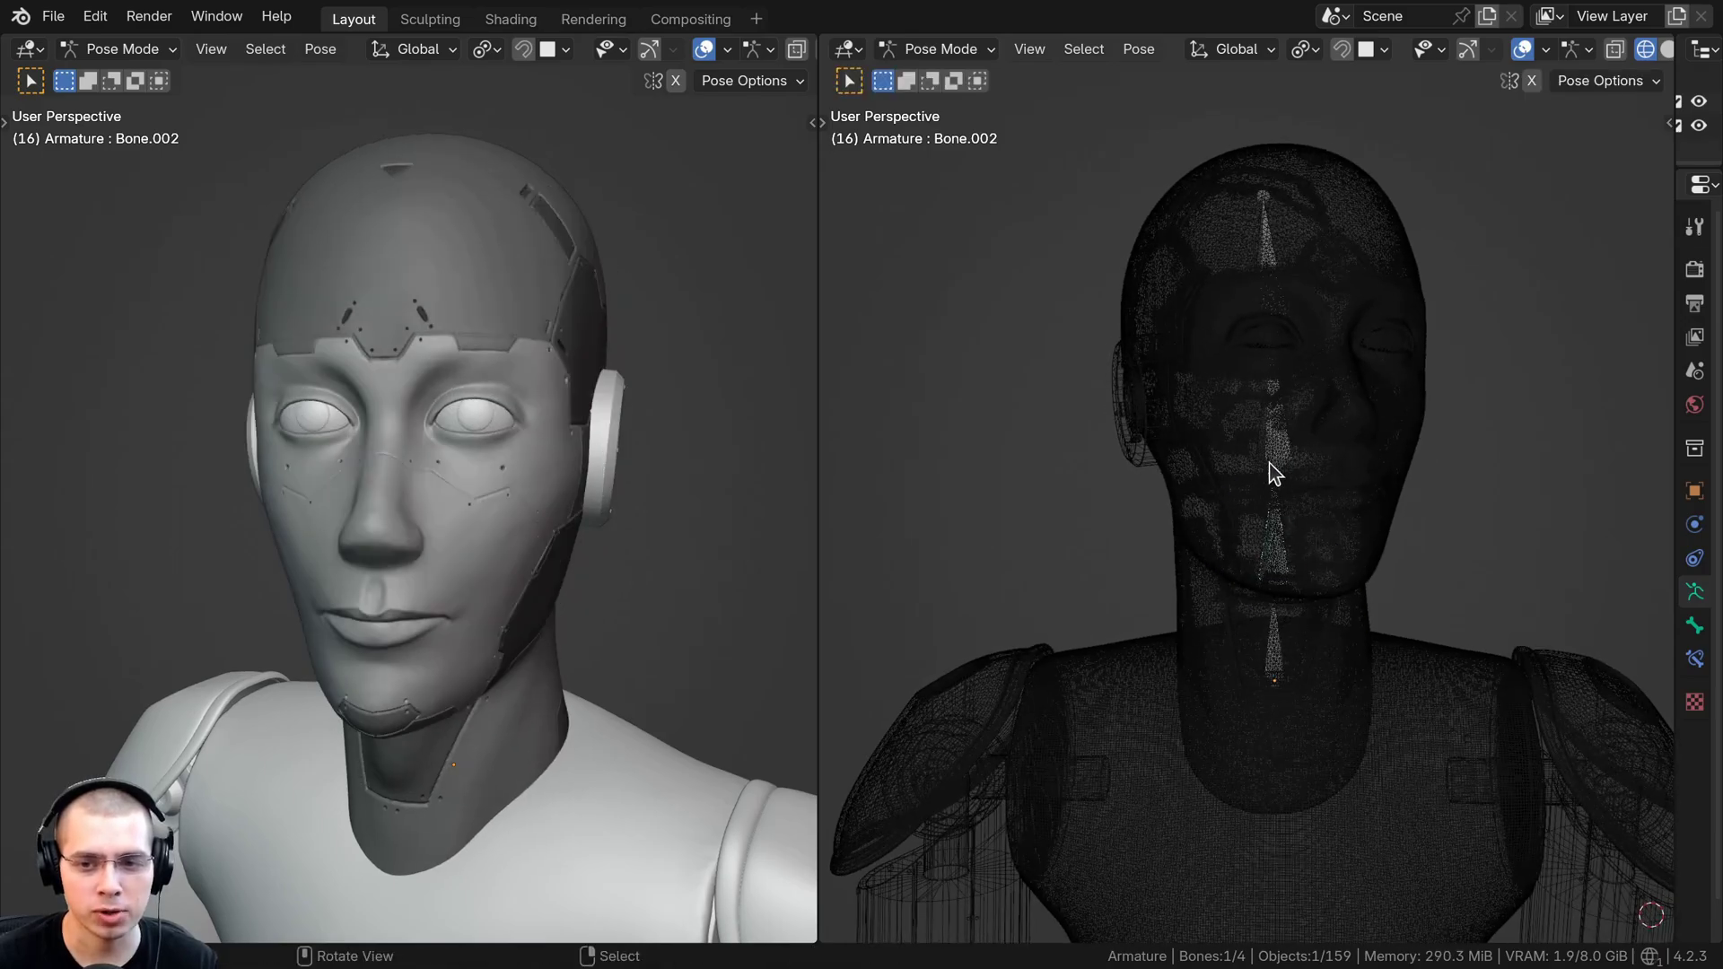
key("r")
key("r")
key("Escape")
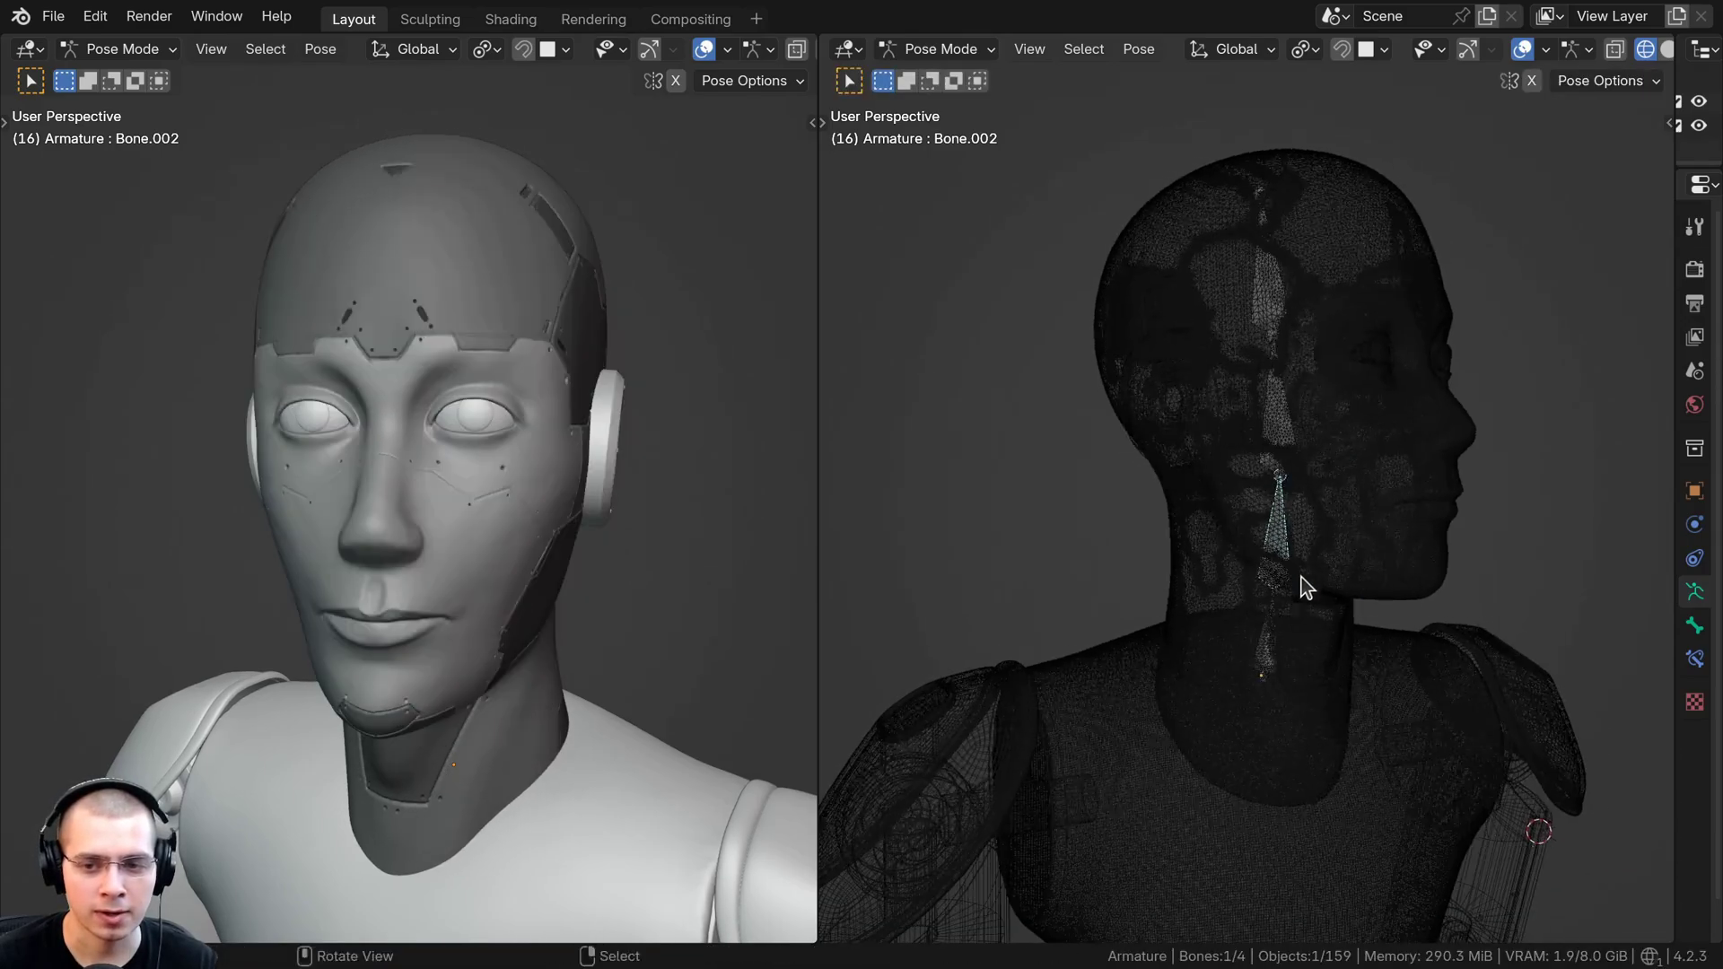
middle_click_drag(1270, 610, 1284, 636)
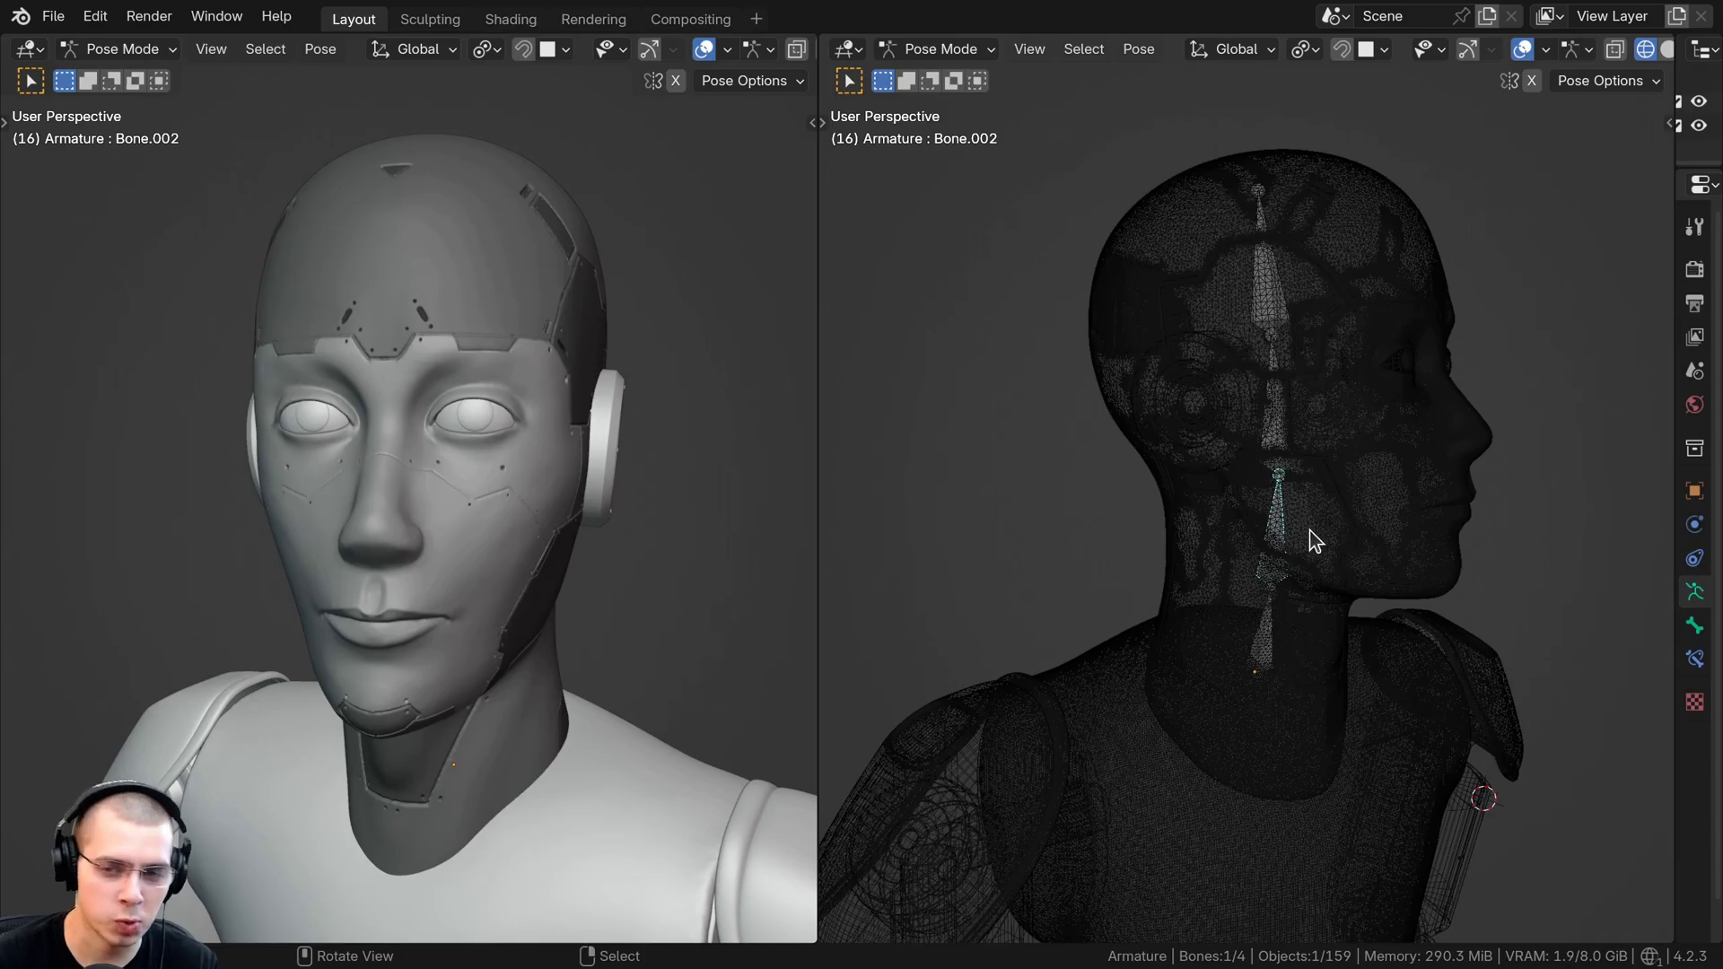
key("r")
key("r")
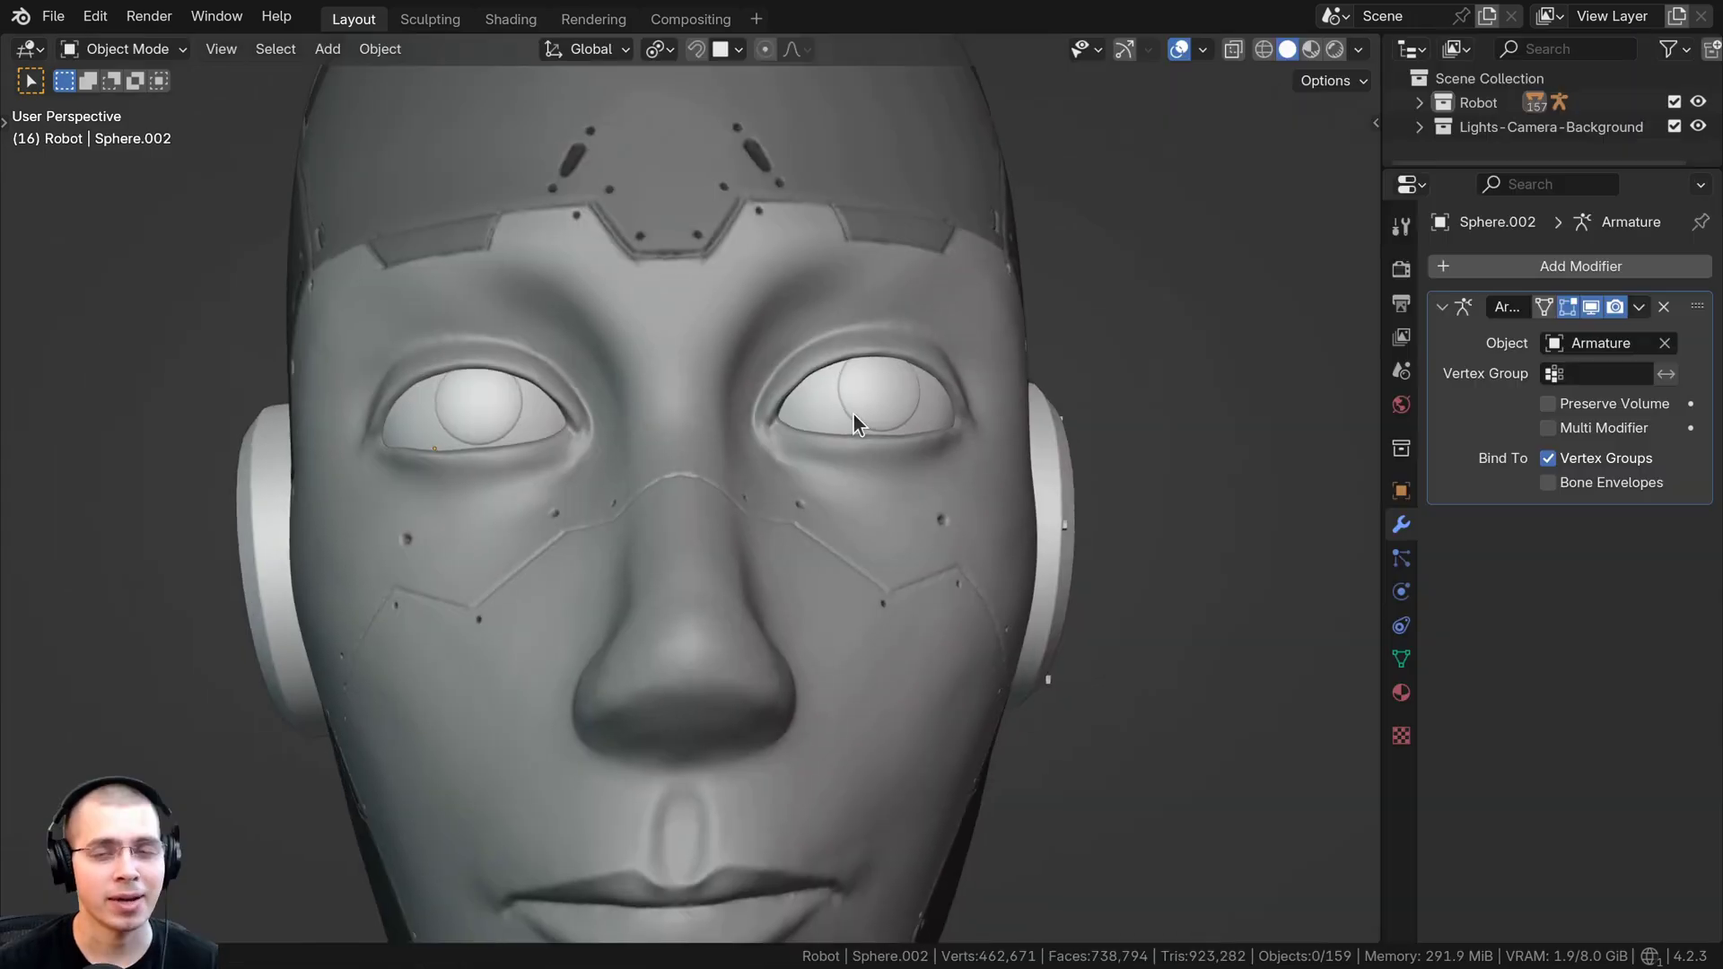
Select the robot's eyes and open their mesh in Edit Mode to compare it with the deformed eyes
middle_click_drag(853, 412, 919, 314)
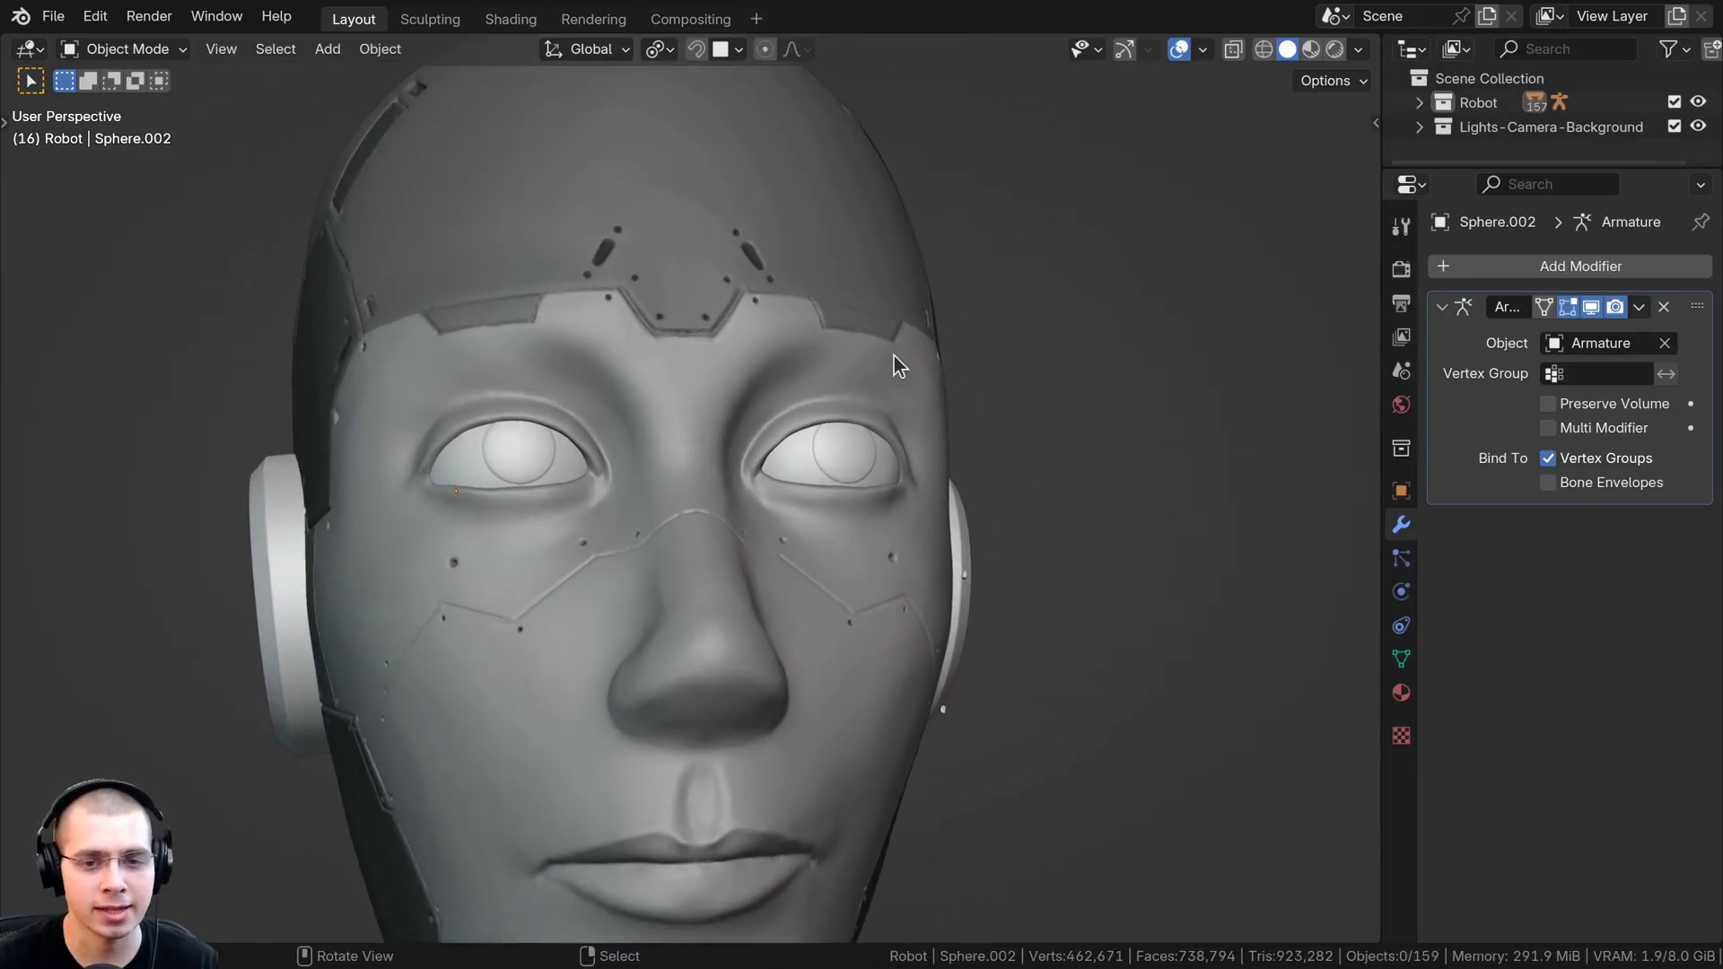
middle_click_drag(1132, 153, 784, 500)
left_click(919, 443)
scroll(724, 508, "up", 2)
key("Tab")
key("Tab")
scroll(843, 438, "down", 2)
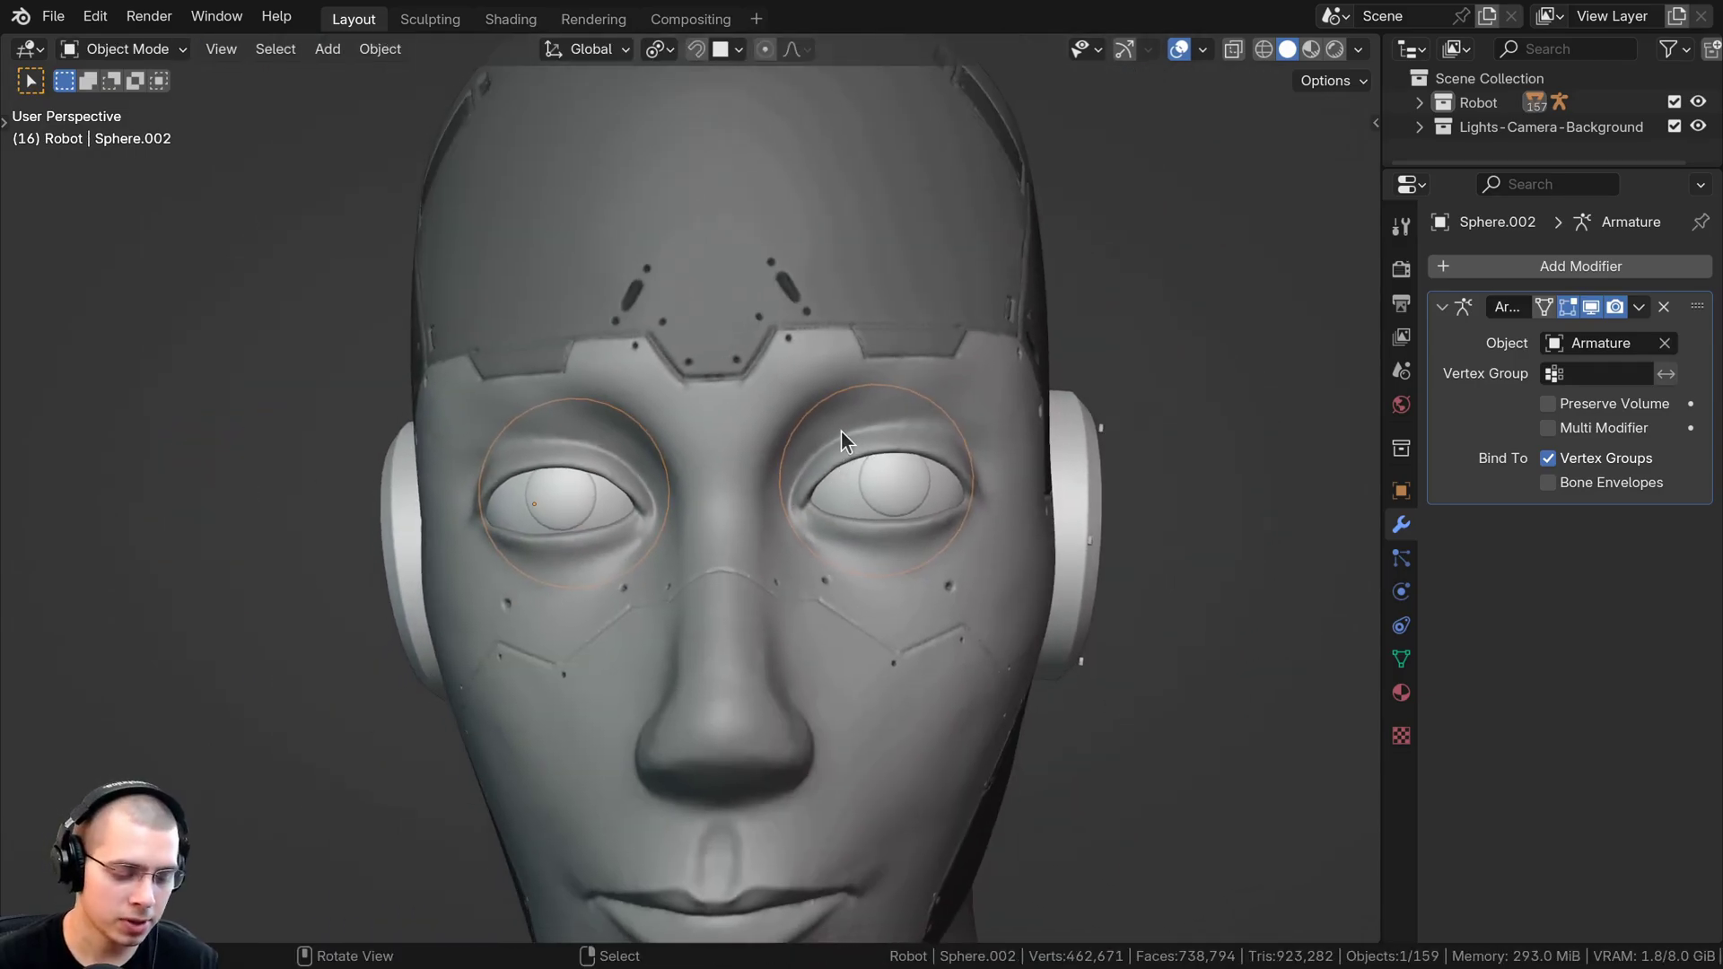
key("Tab")
middle_click_drag(840, 428, 332, 409)
middle_click_drag(457, 373, 411, 378)
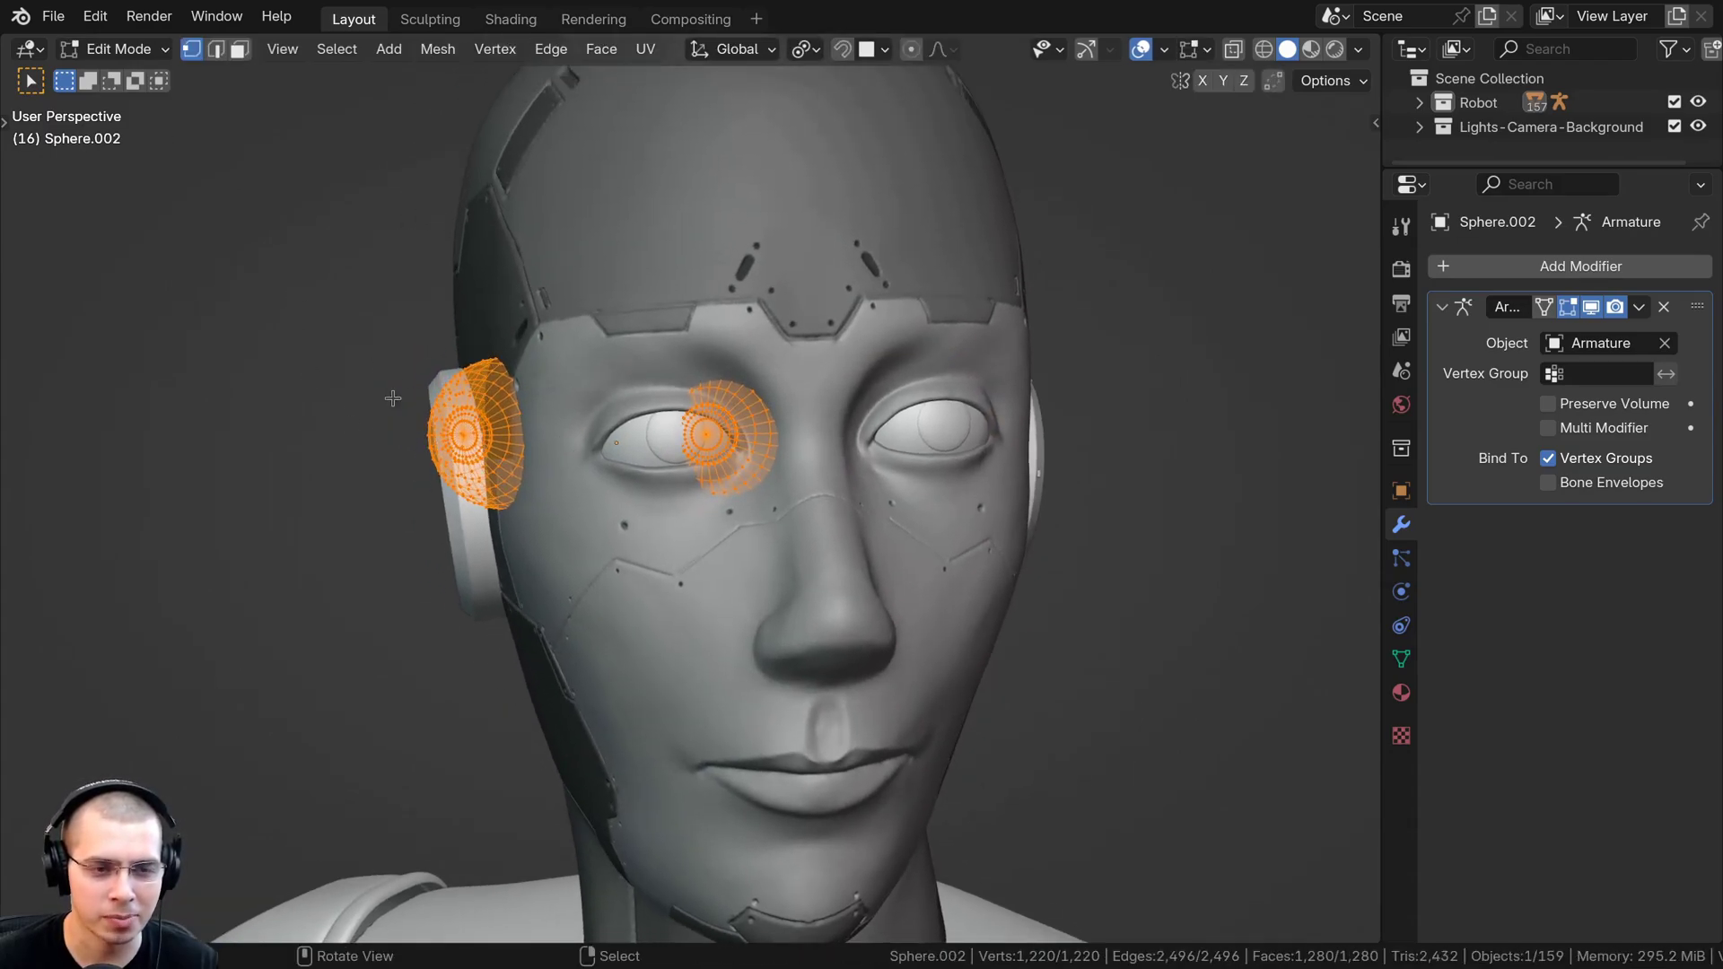
Widen the modifier settings area and enable the eyes' Armature modifier for adjusting the edit cage to its result
scroll(497, 464, "up", 3)
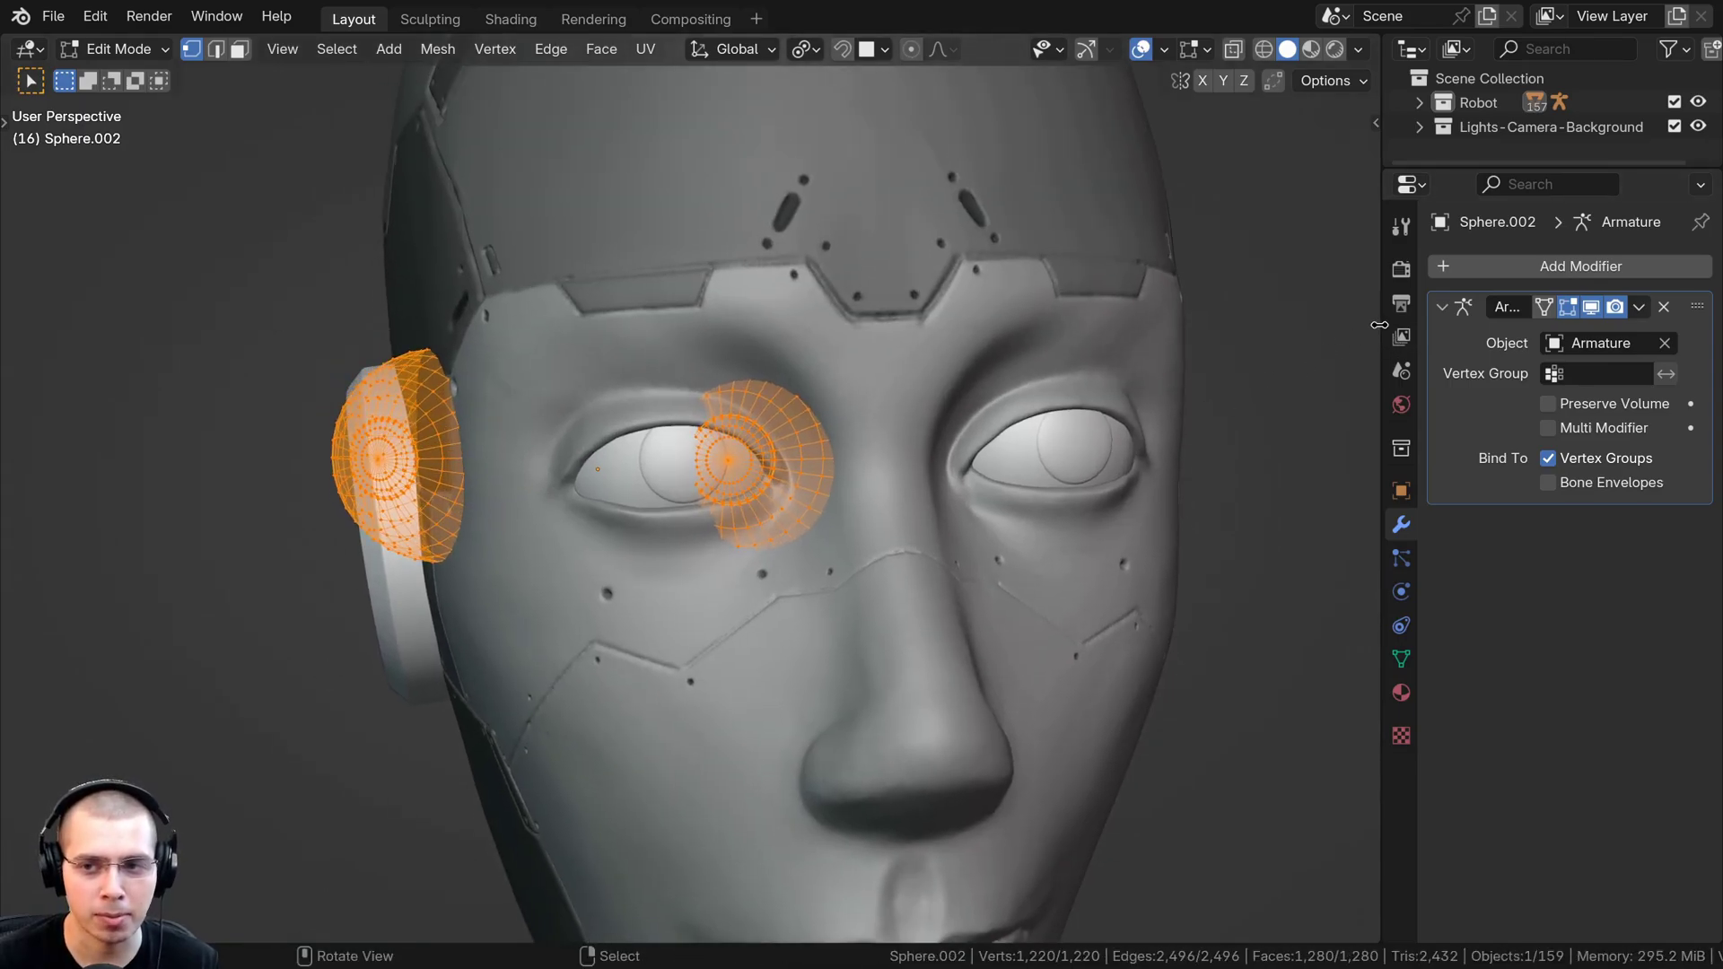
left_click_drag(1379, 325, 1257, 325)
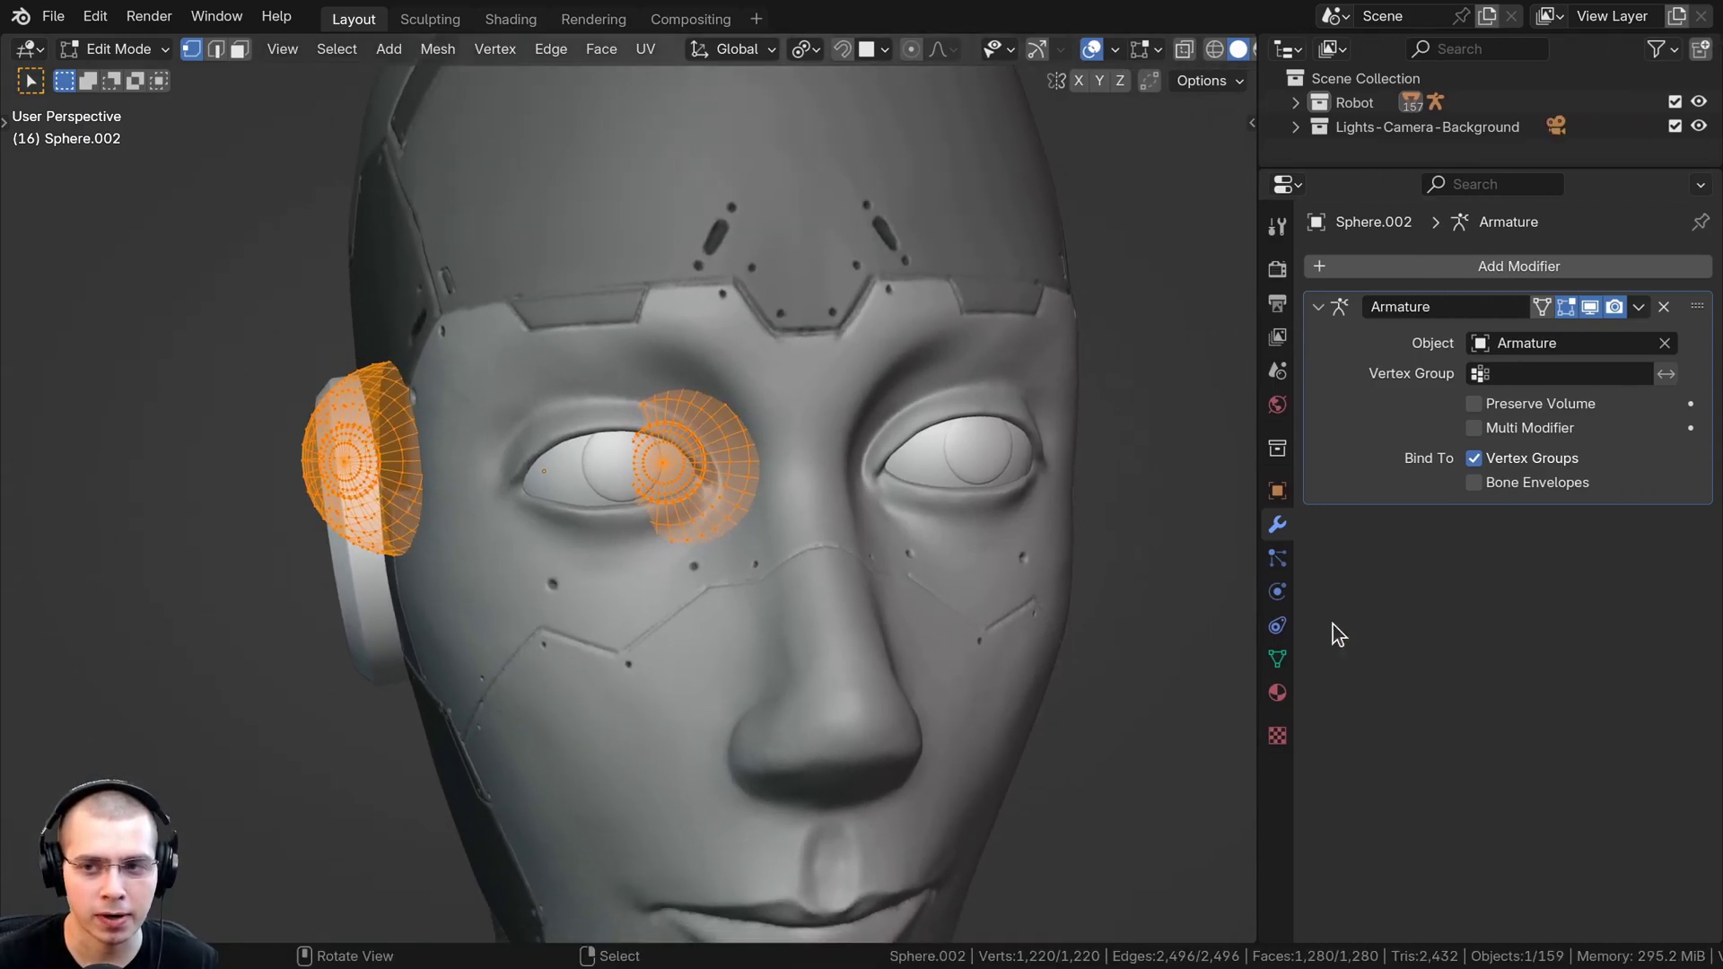
left_click(1542, 308)
middle_click_drag(646, 408, 785, 534)
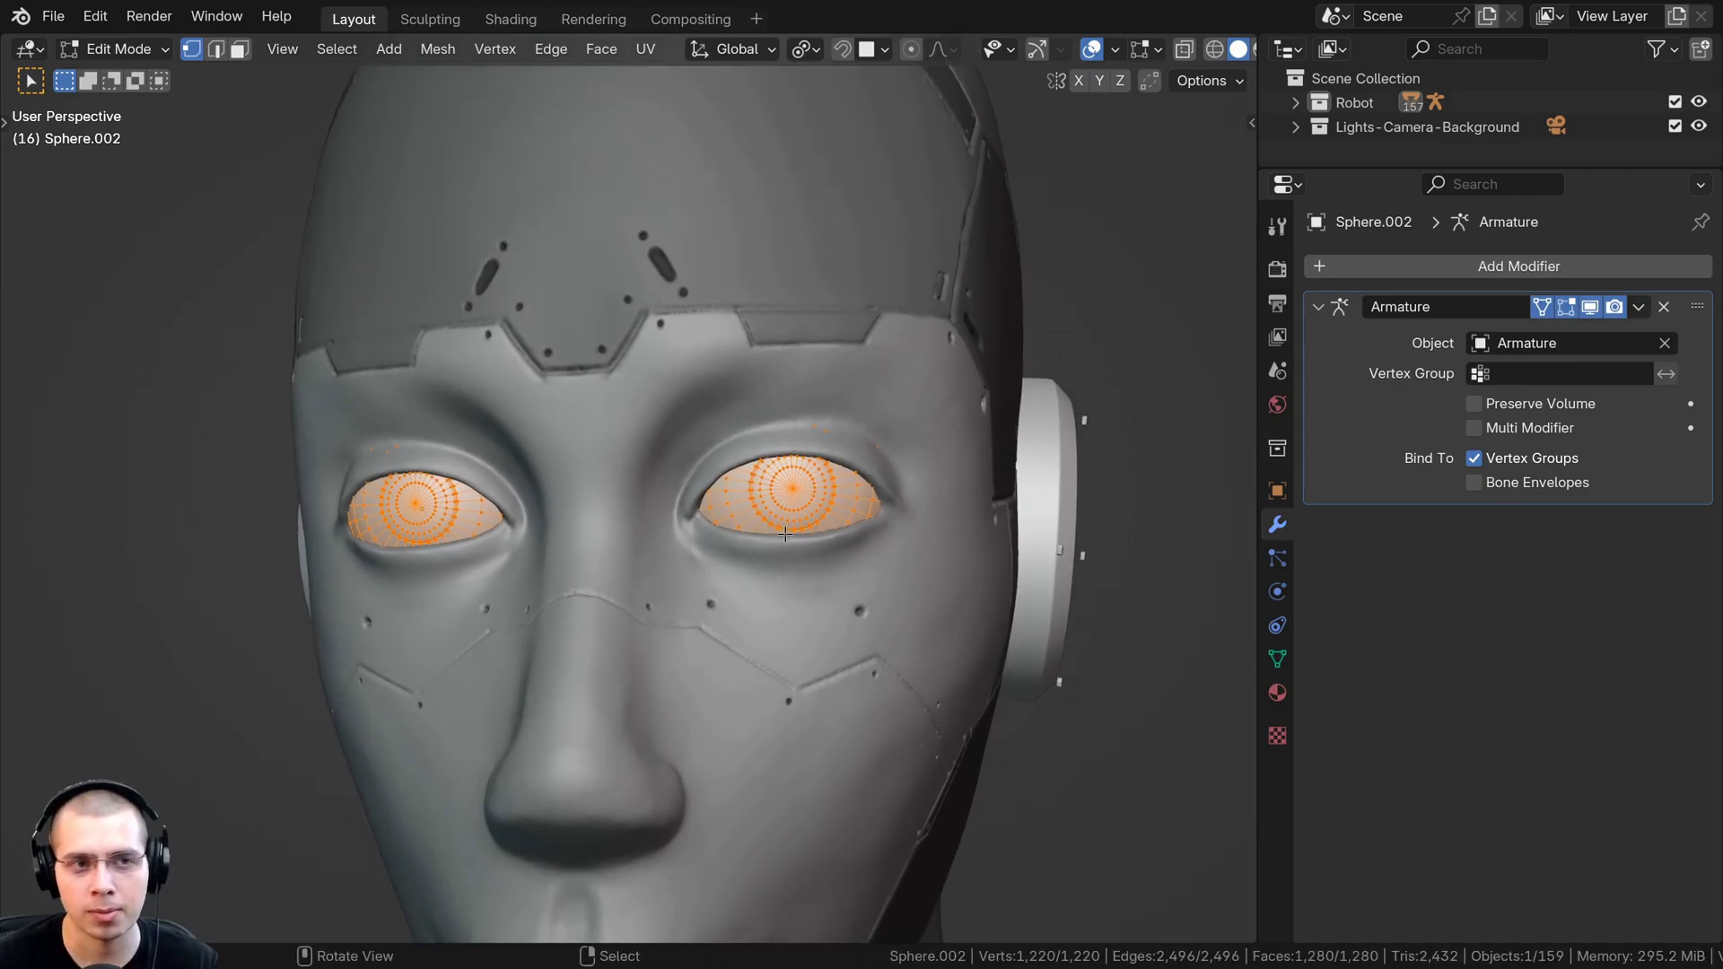
scroll(799, 106, "up", 2)
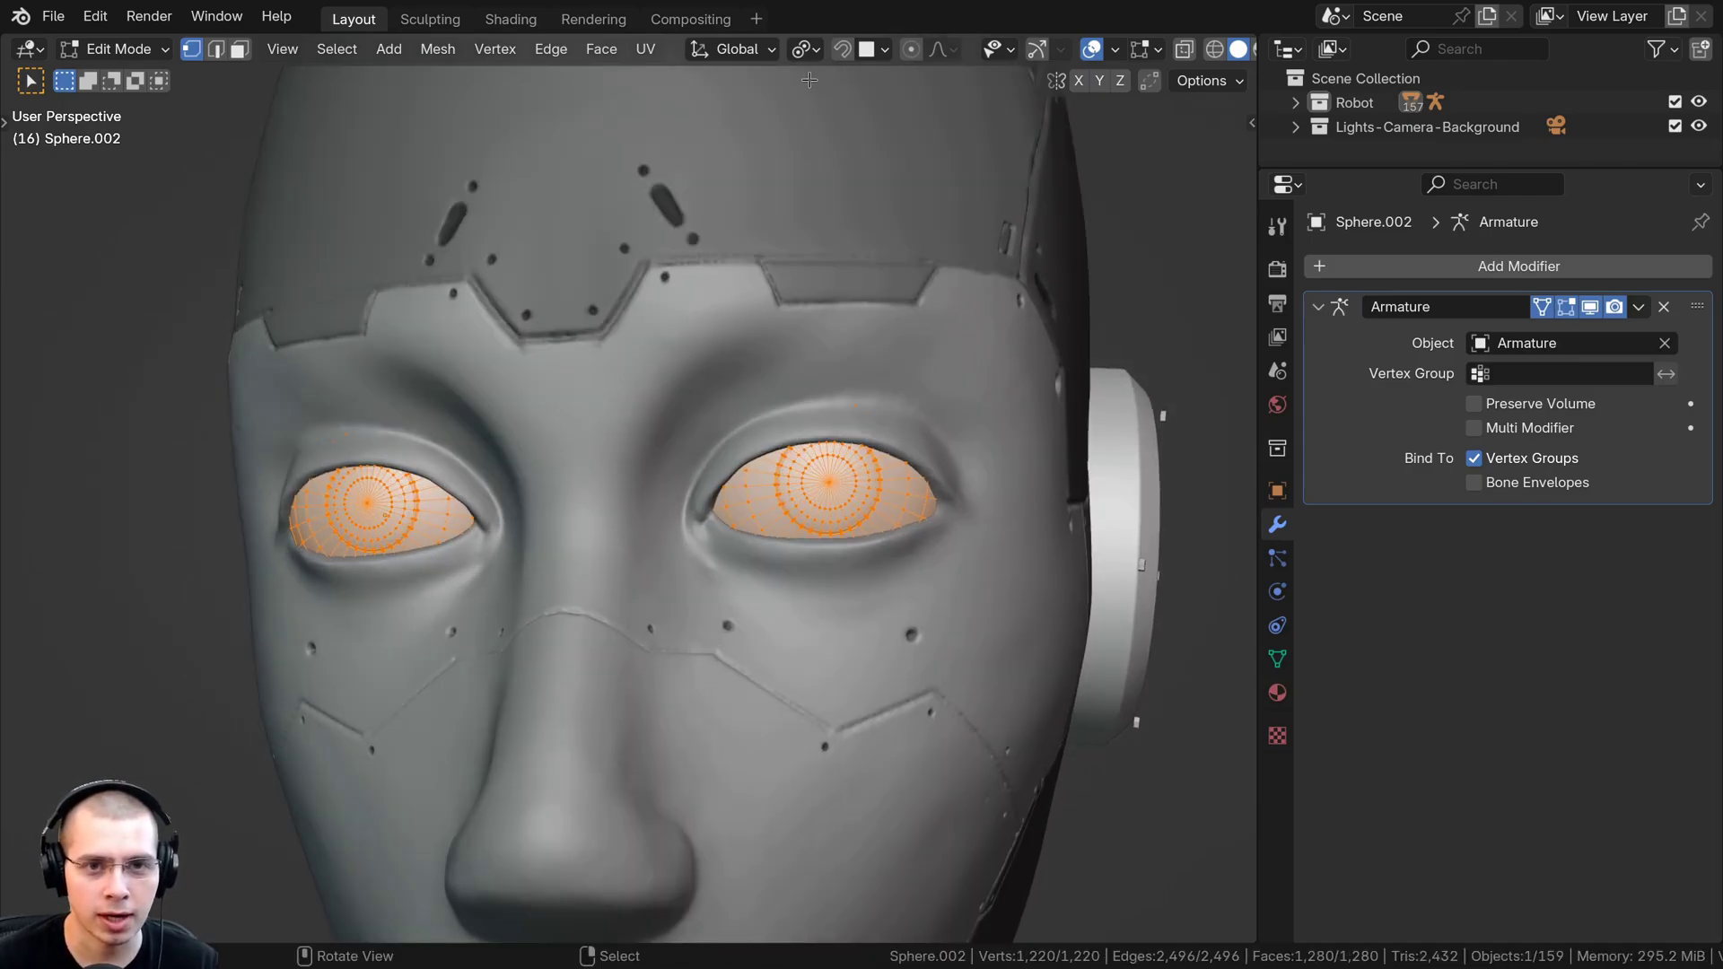
Set the transform pivot point to Median Point and try a trackball rotation of the eye mesh
left_click(804, 51)
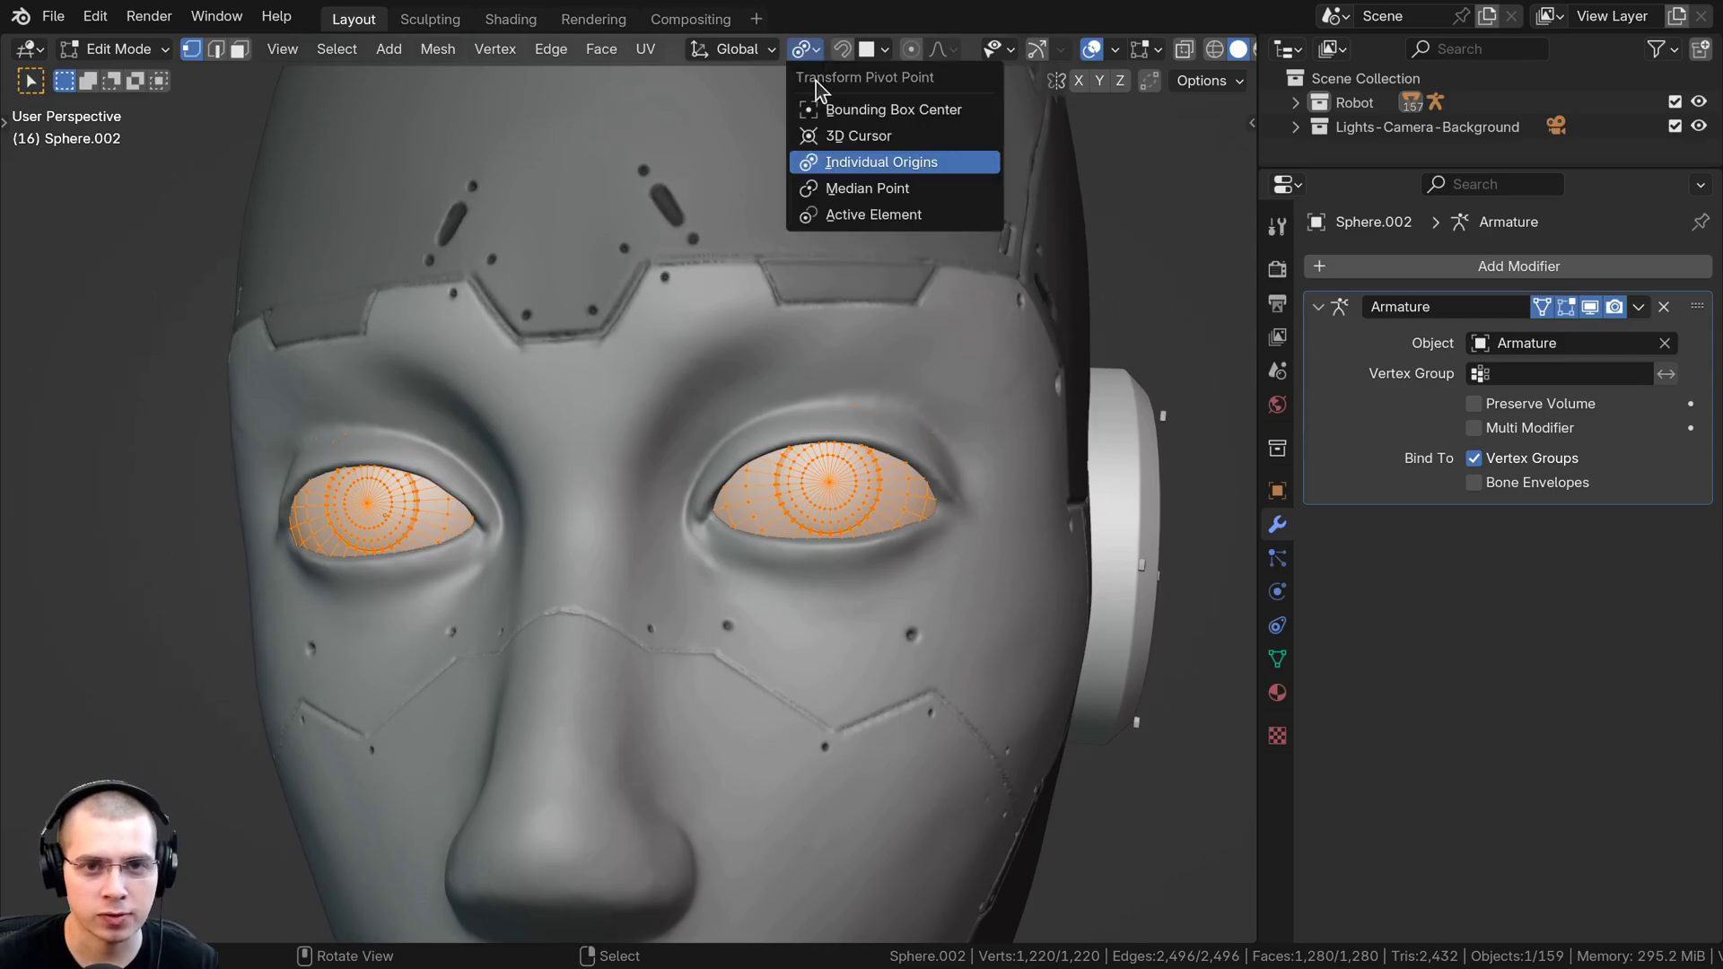
left_click(851, 190)
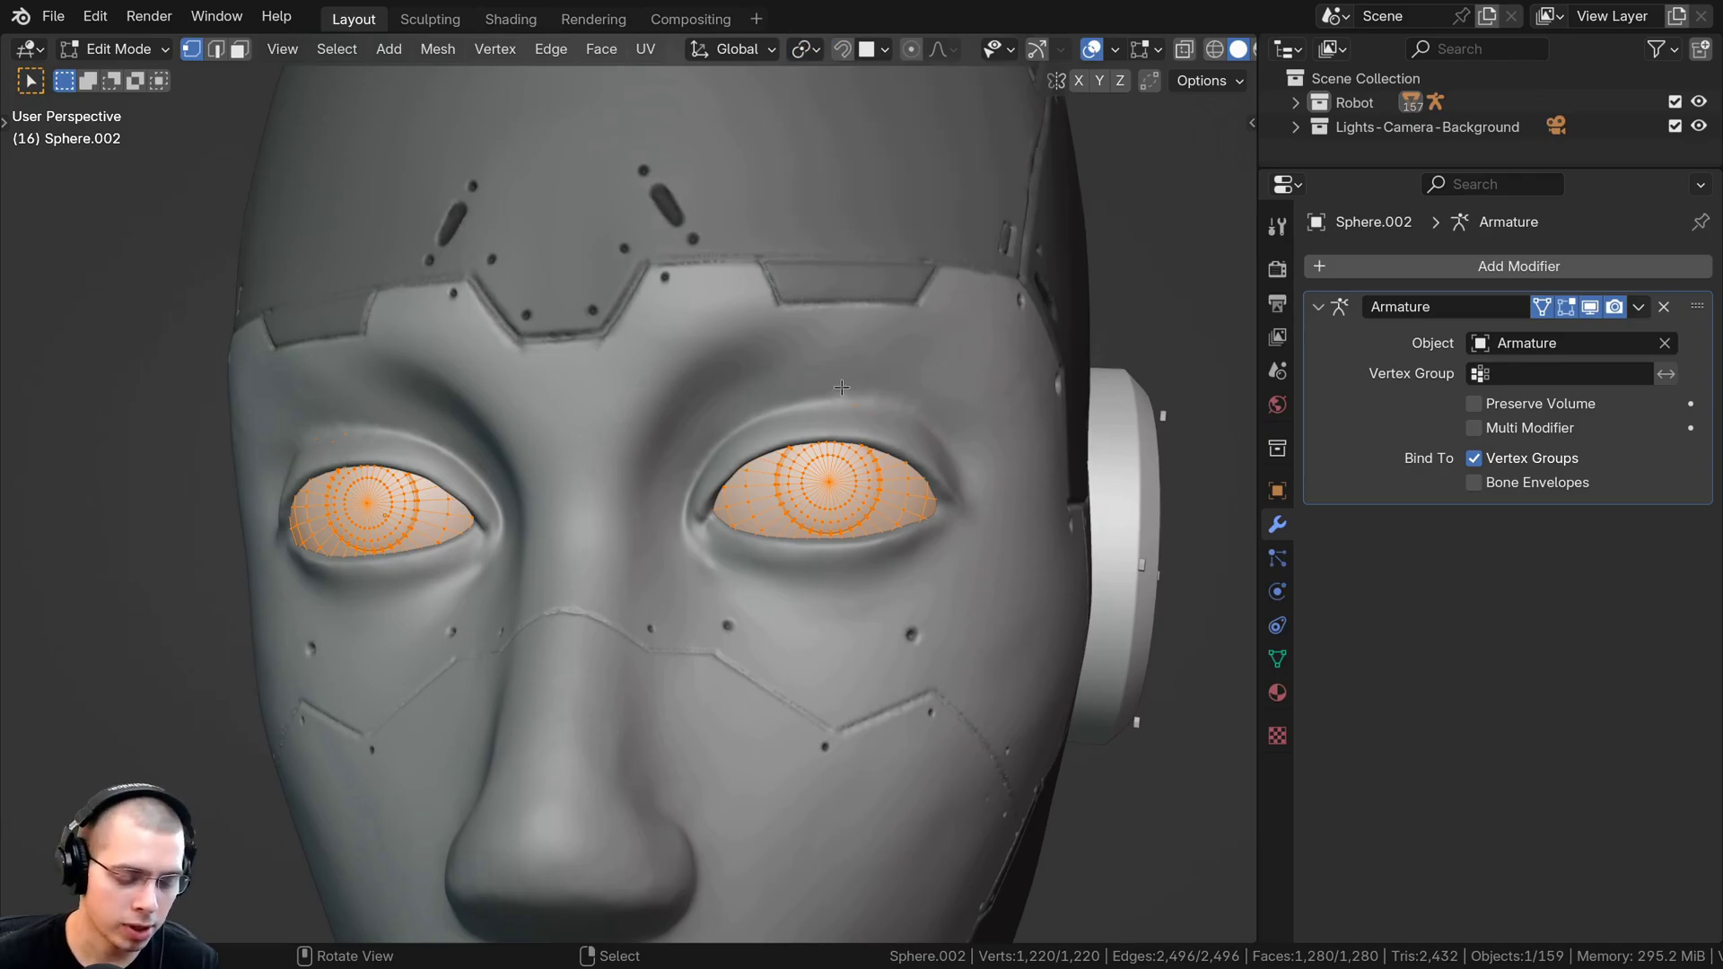
key("r")
key("r")
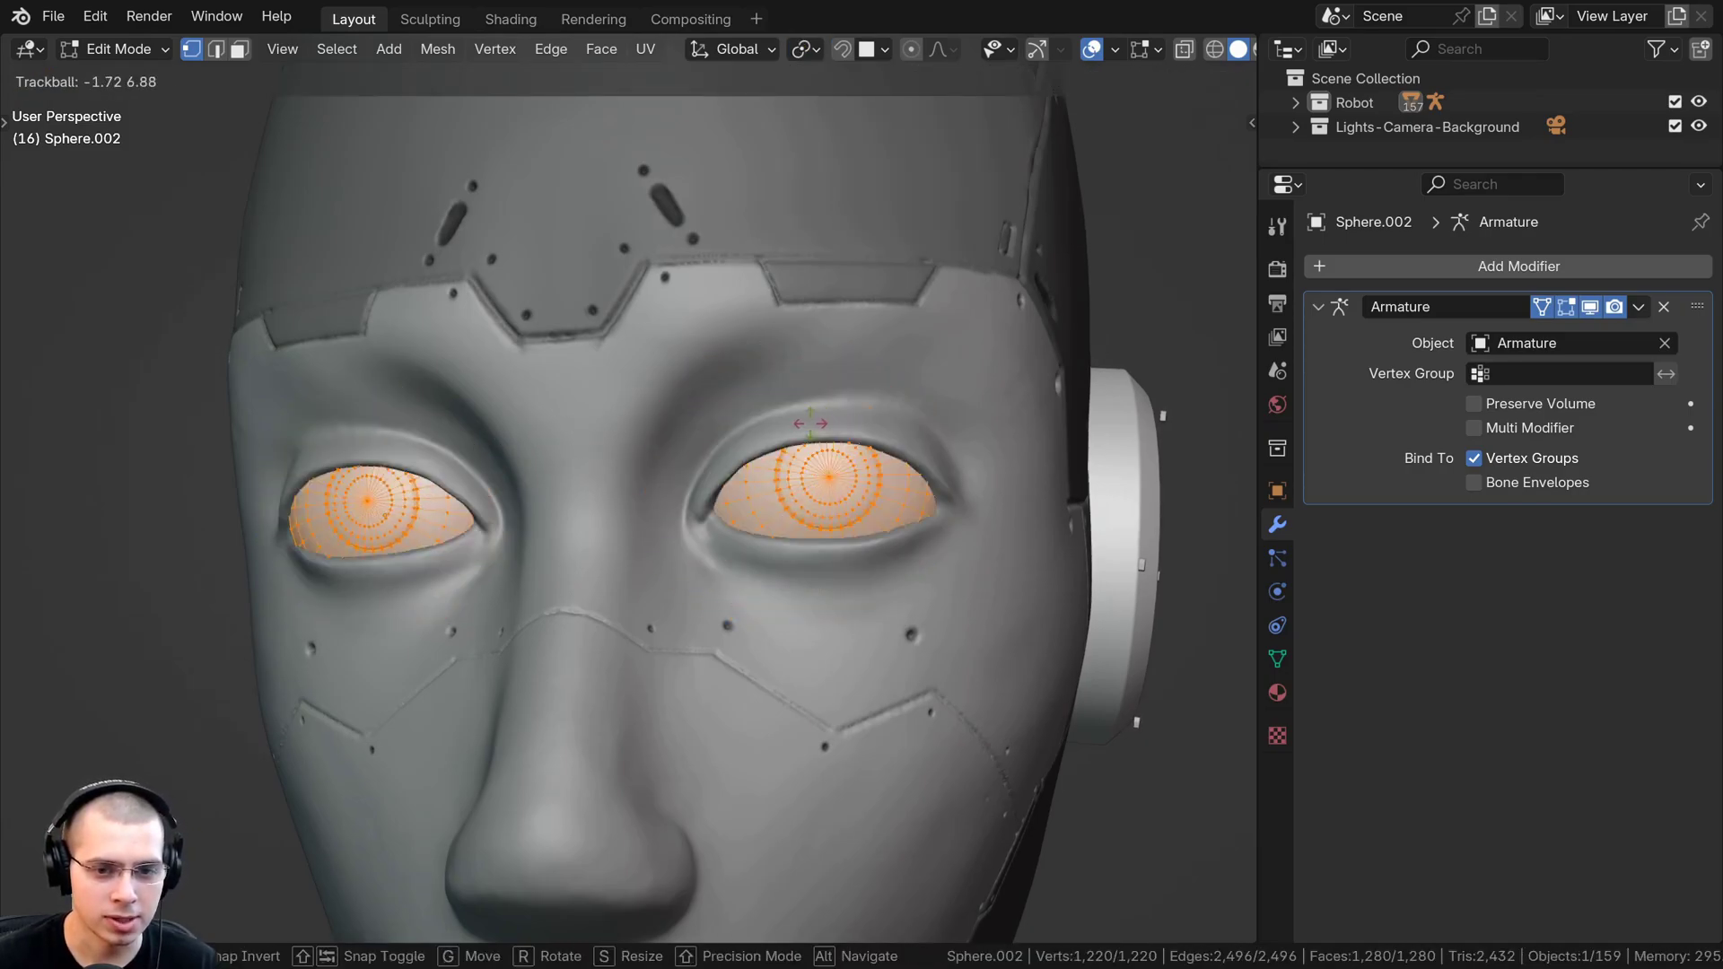
left_click(777, 453)
Set the transform pivot point to Individual Origins and trackball-rotate both eyes around their own centers
left_click(803, 50)
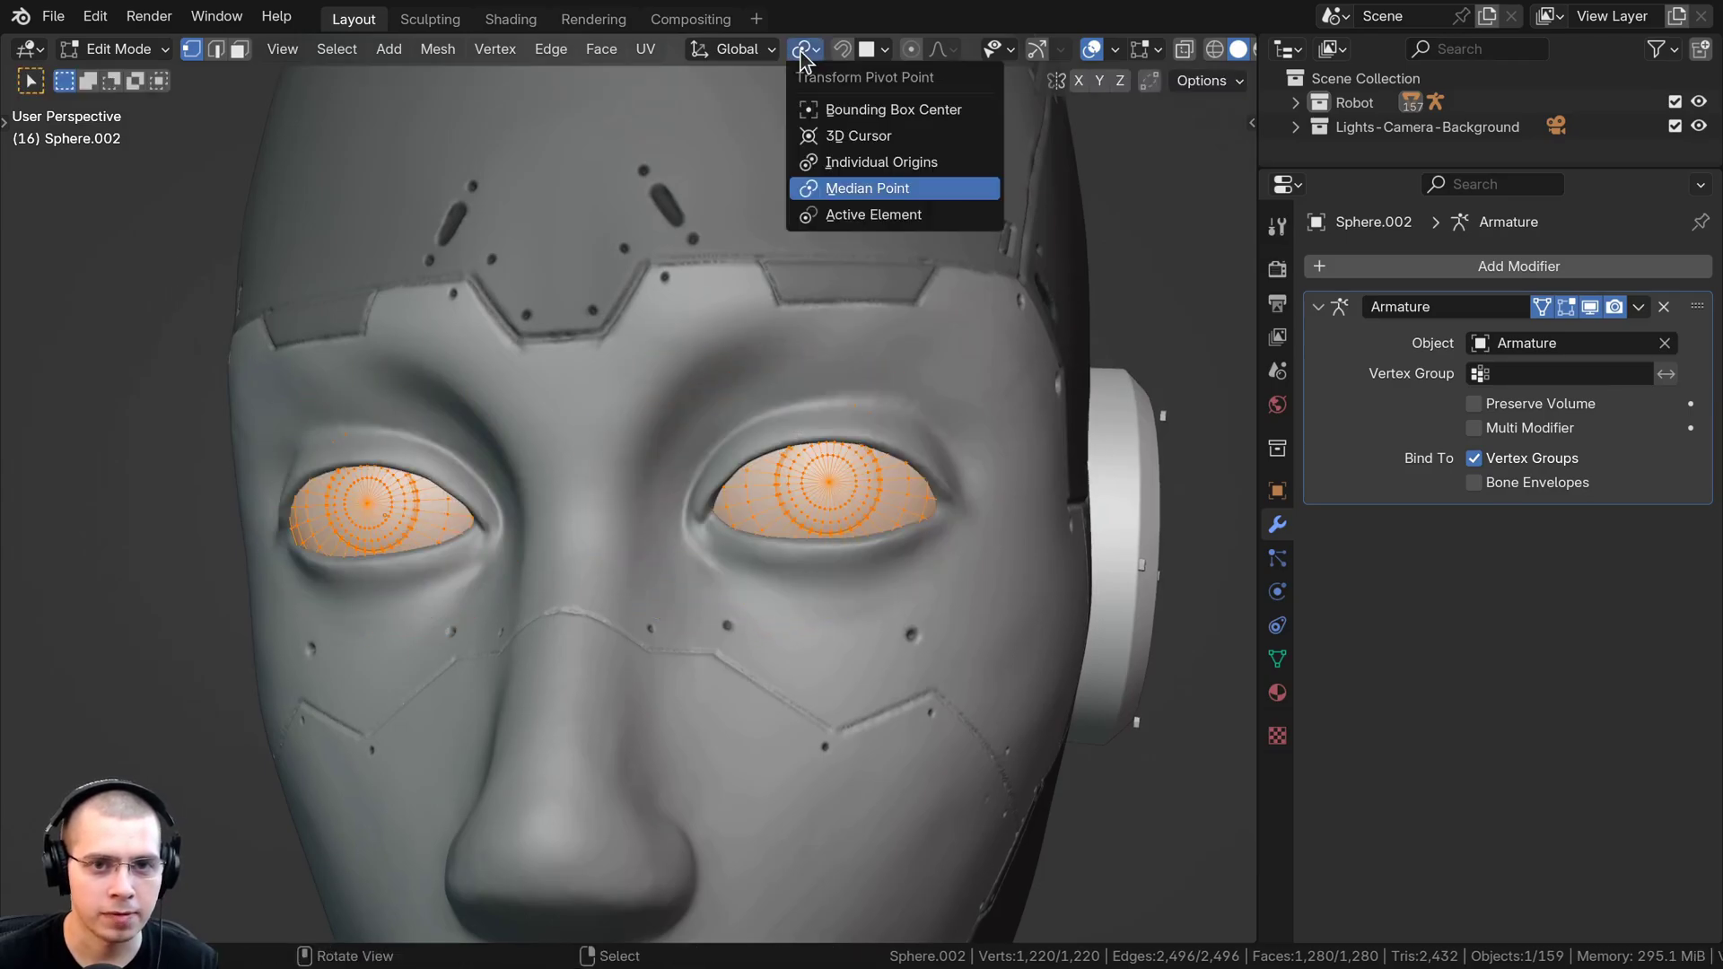
left_click(861, 164)
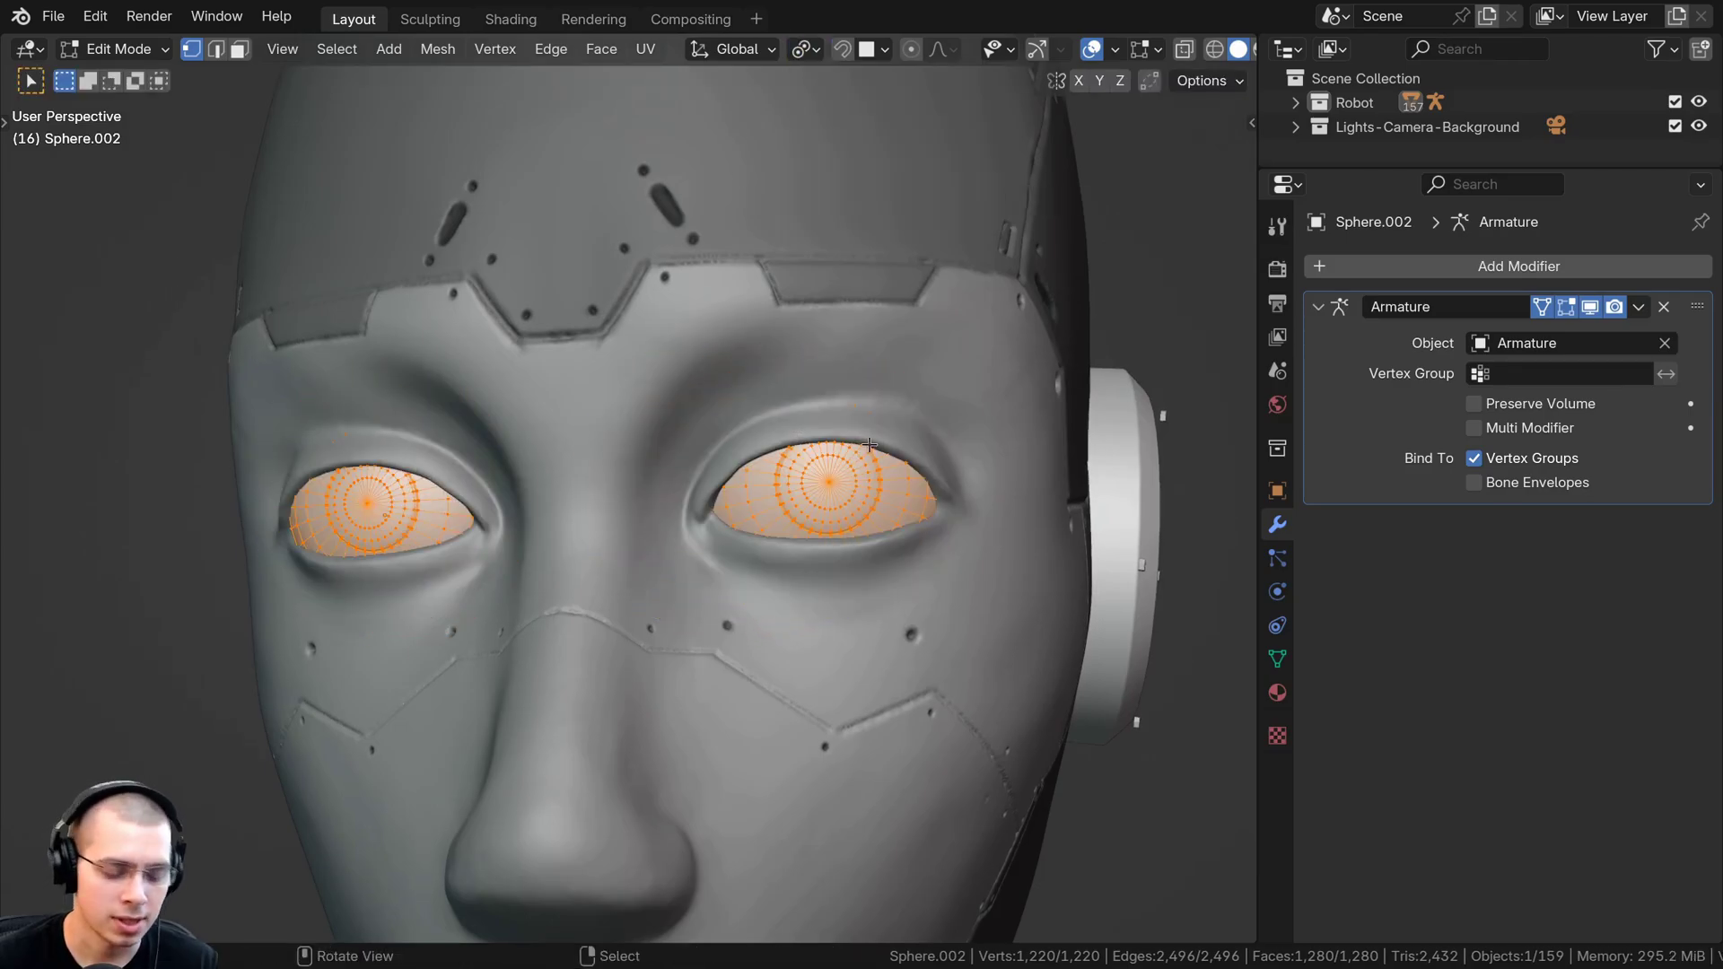
key("r")
key("r")
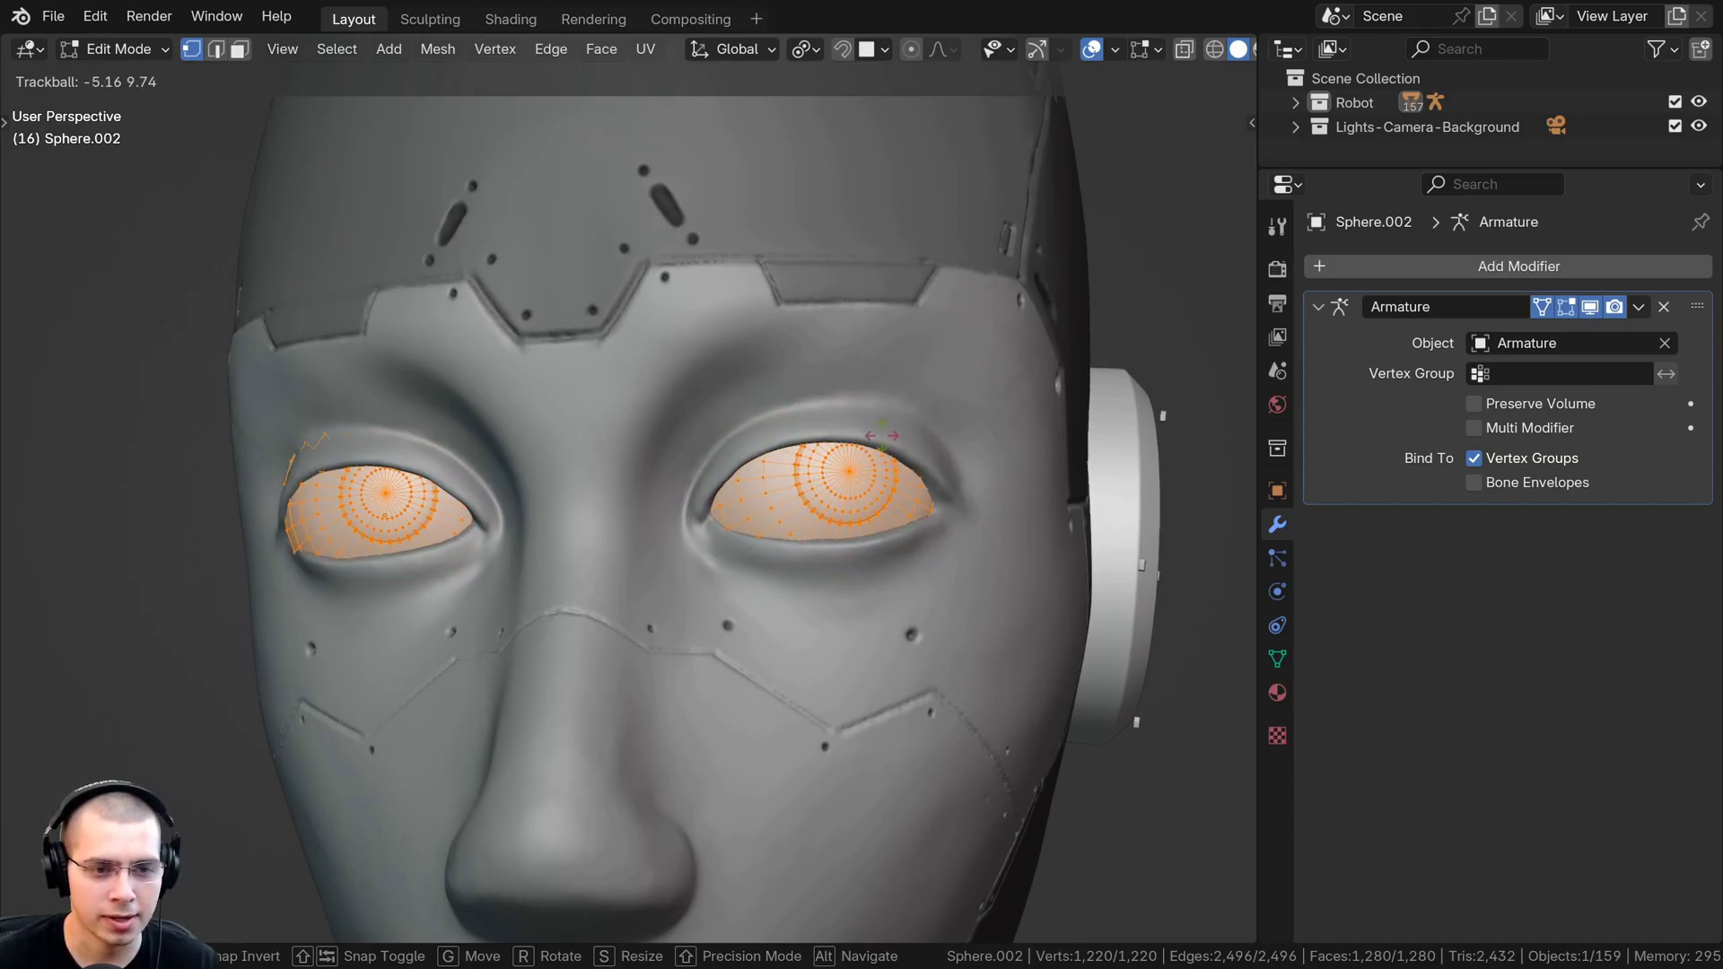
left_click(834, 375)
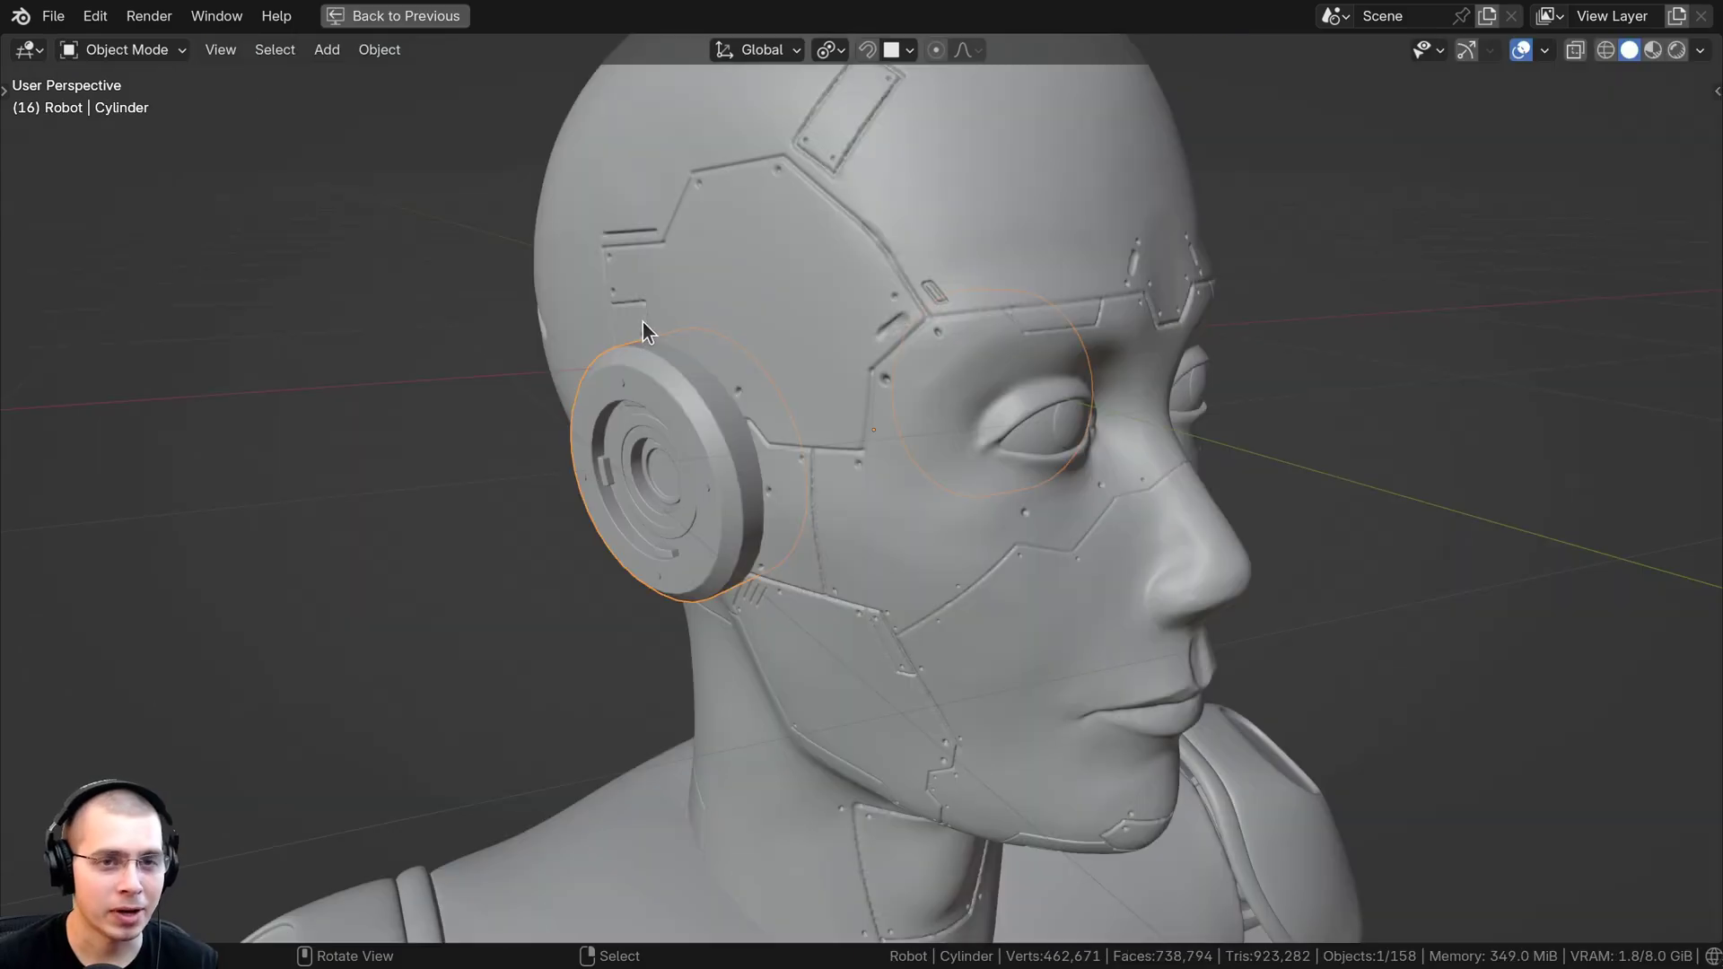
Hide the head mesh and the eyes so the armature inside the head can be reached
middle_click_drag(643, 321, 581, 304)
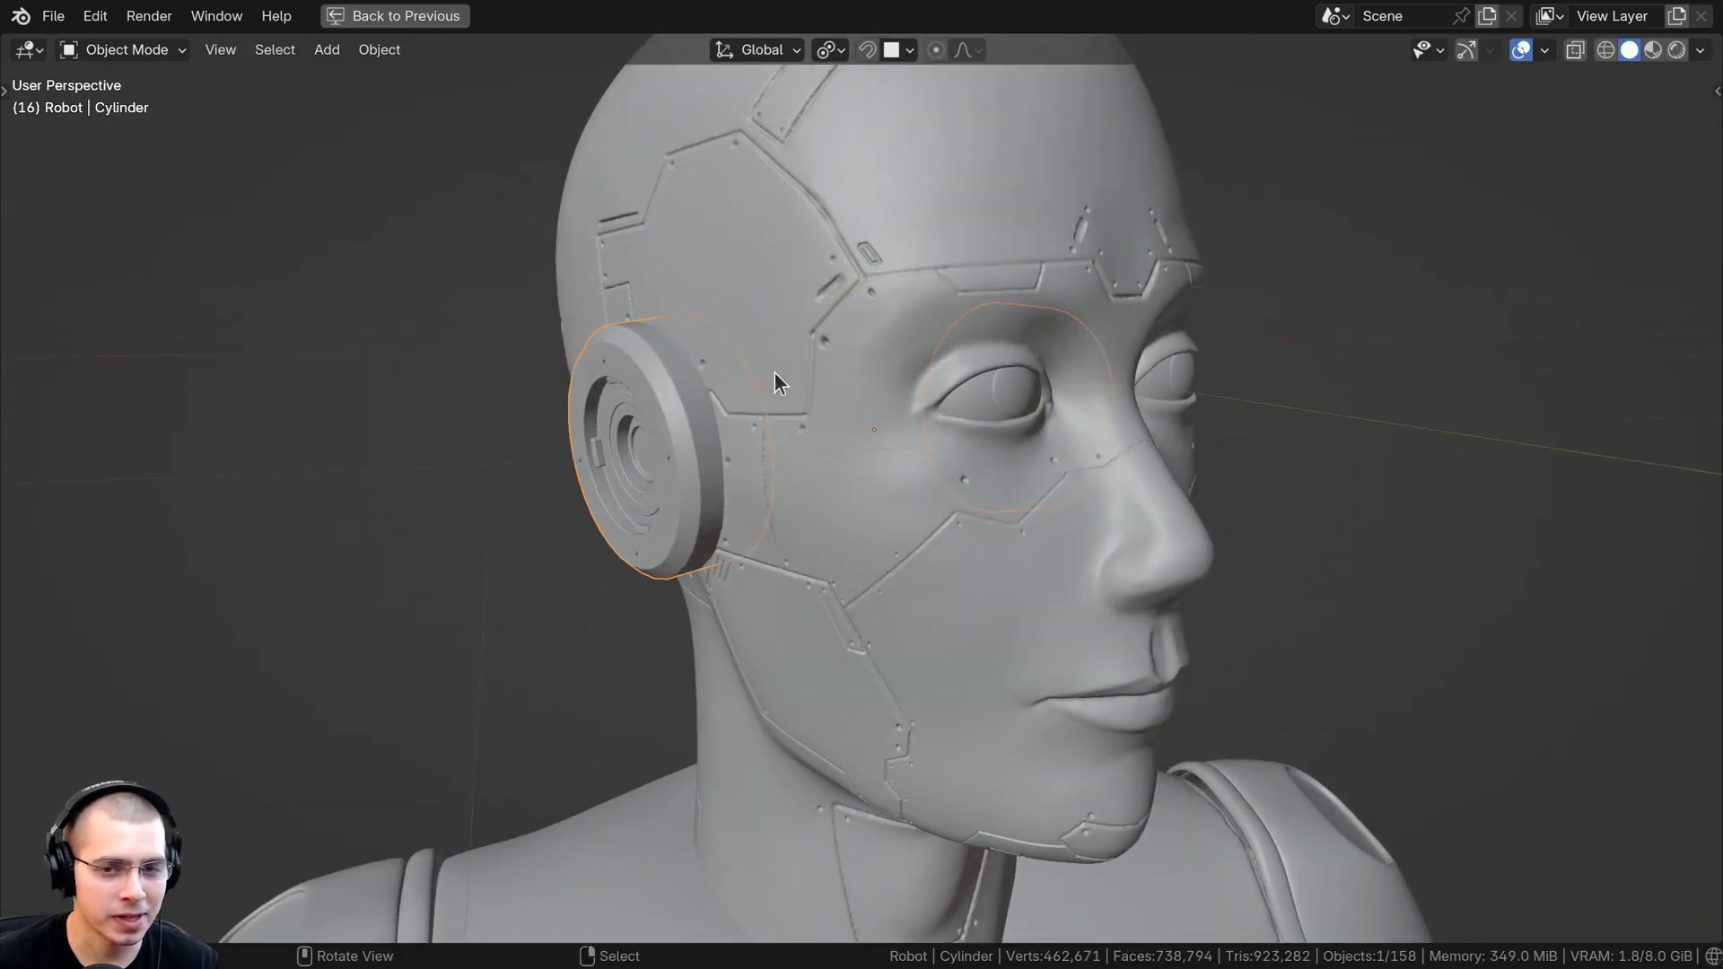
middle_click_drag(887, 235, 897, 359)
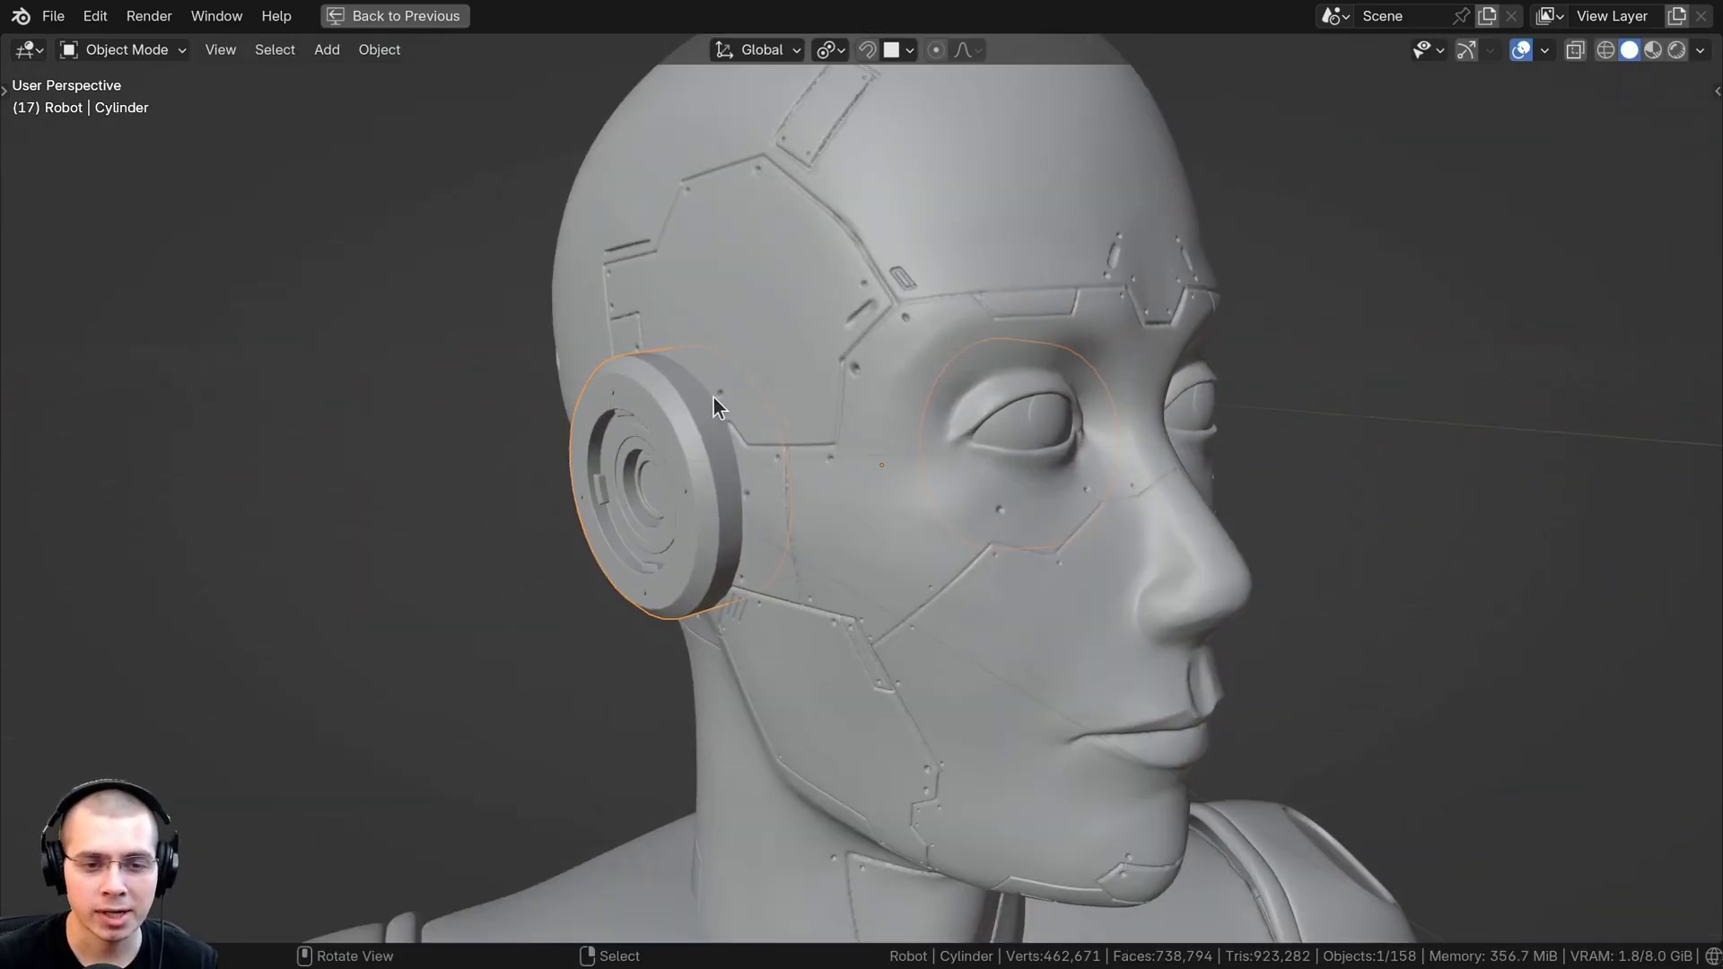
middle_click_drag(714, 396, 622, 386)
left_click(765, 320)
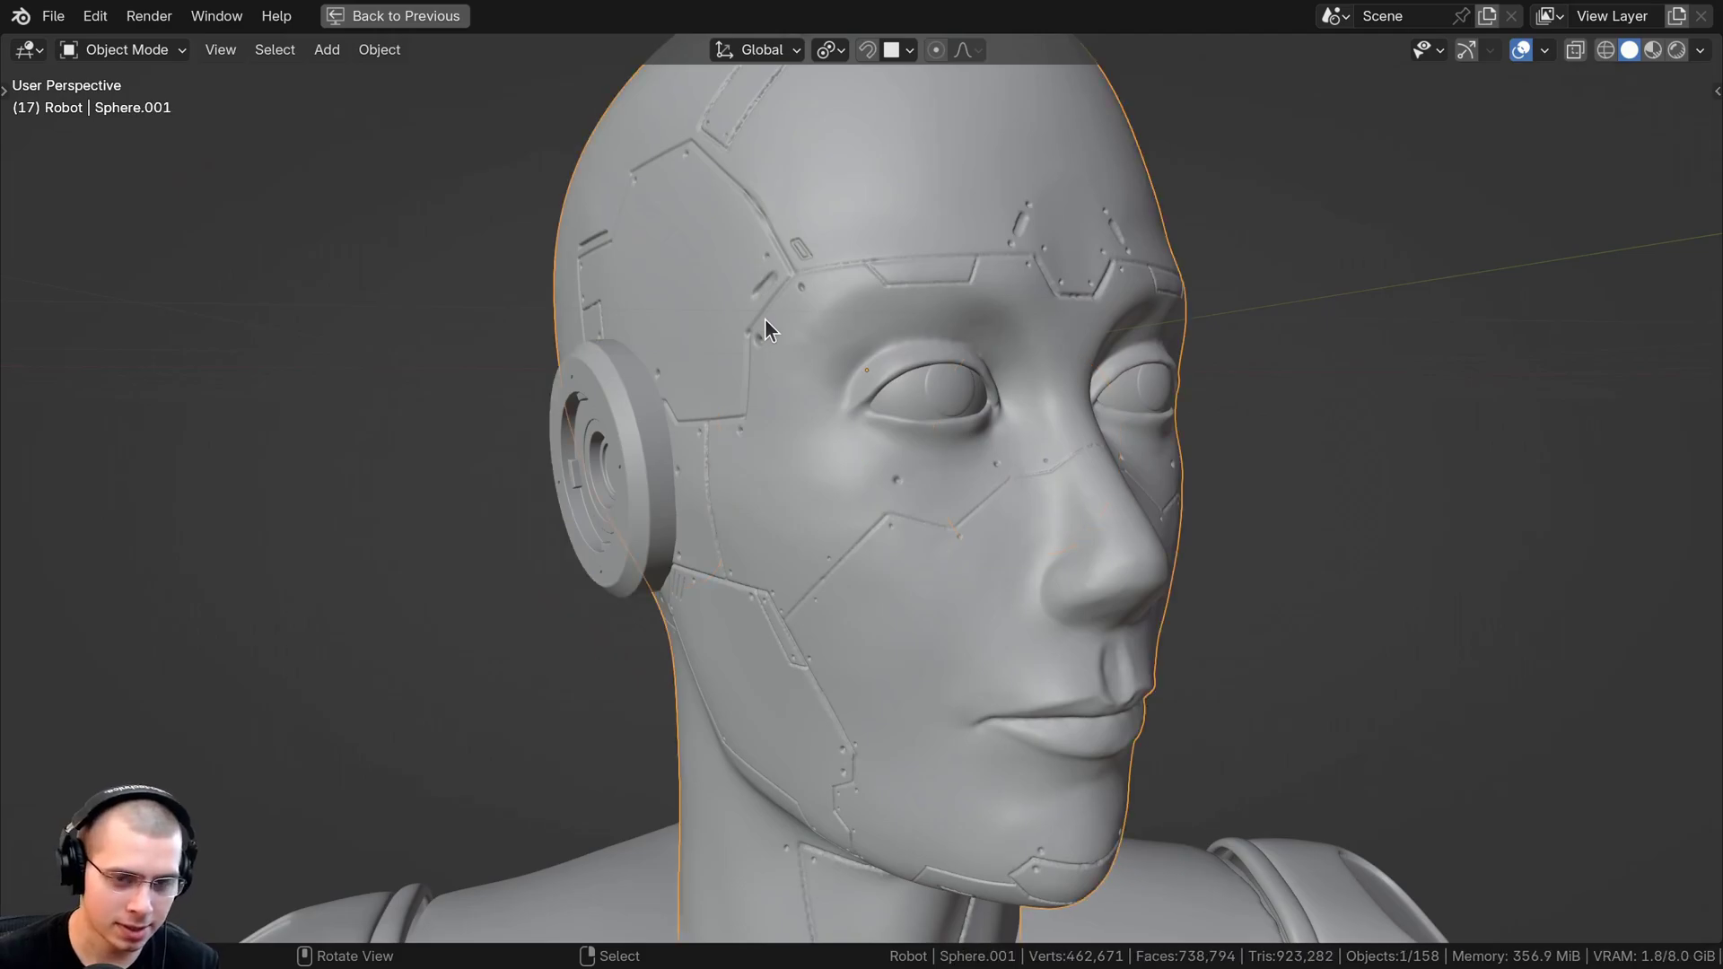
key("h")
left_click(915, 378)
key("h")
Clear the rotation of all the armature's bones in Pose Mode and return to Object Mode
middle_click_drag(818, 640, 839, 461)
left_click(827, 289)
key("ctrl+Tab")
middle_click_drag(825, 300, 866, 370)
key("alt+a")
key("a")
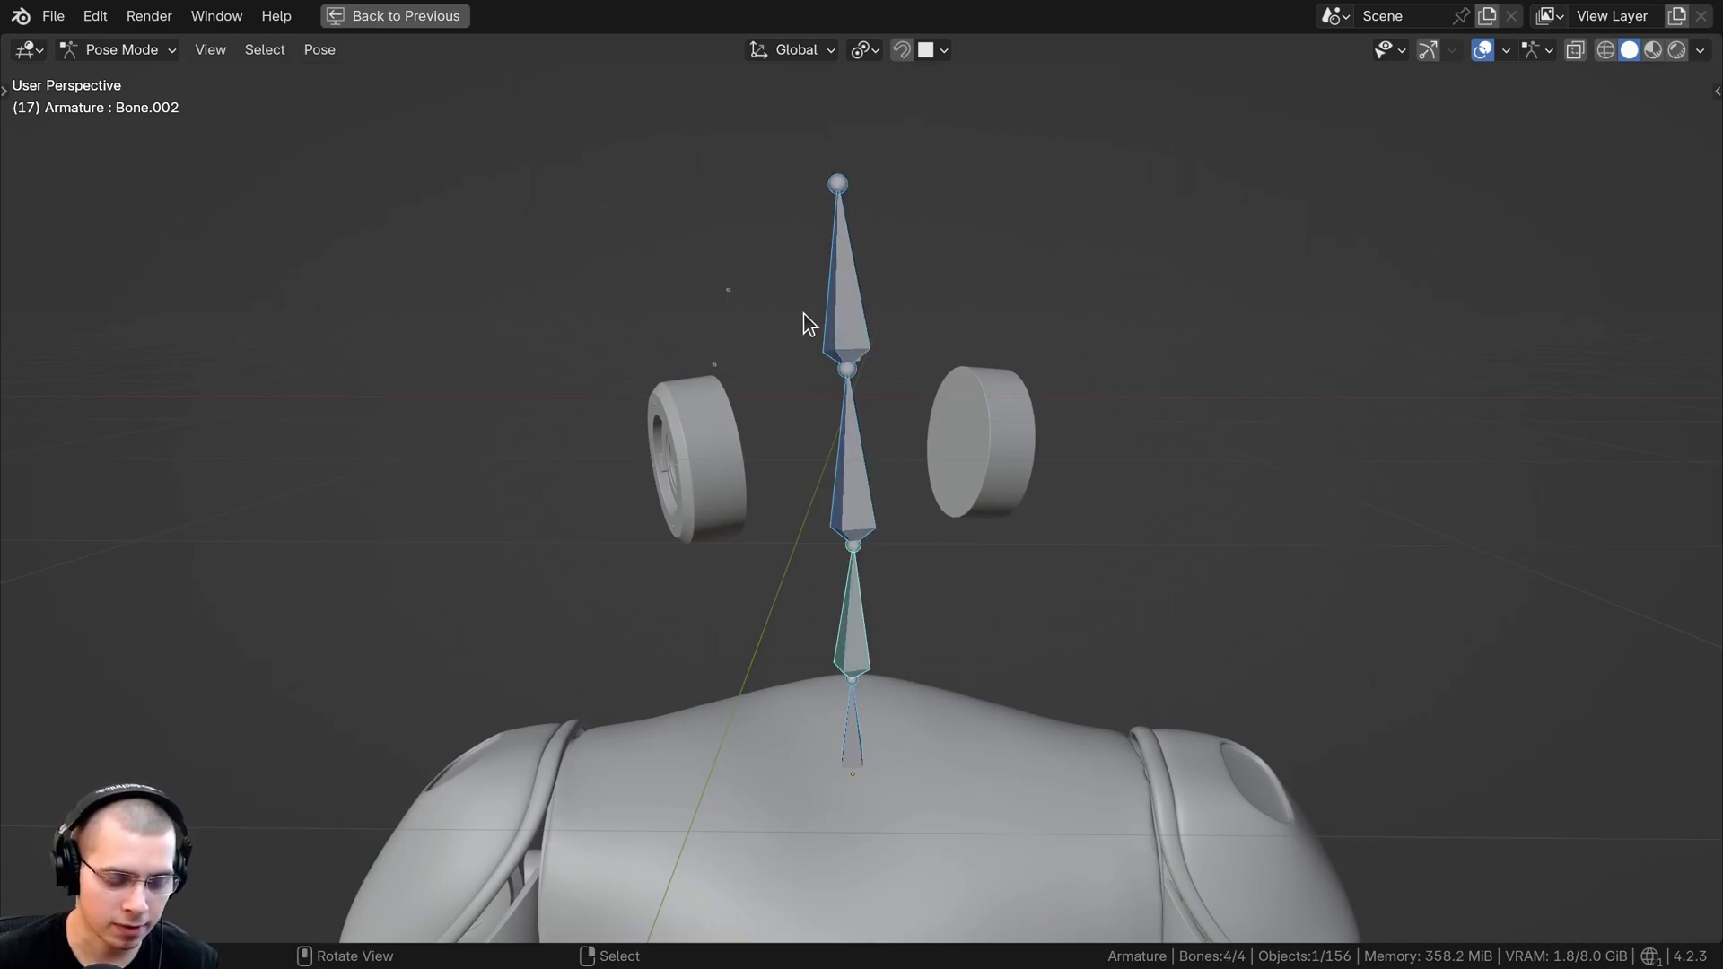
key("alt+r")
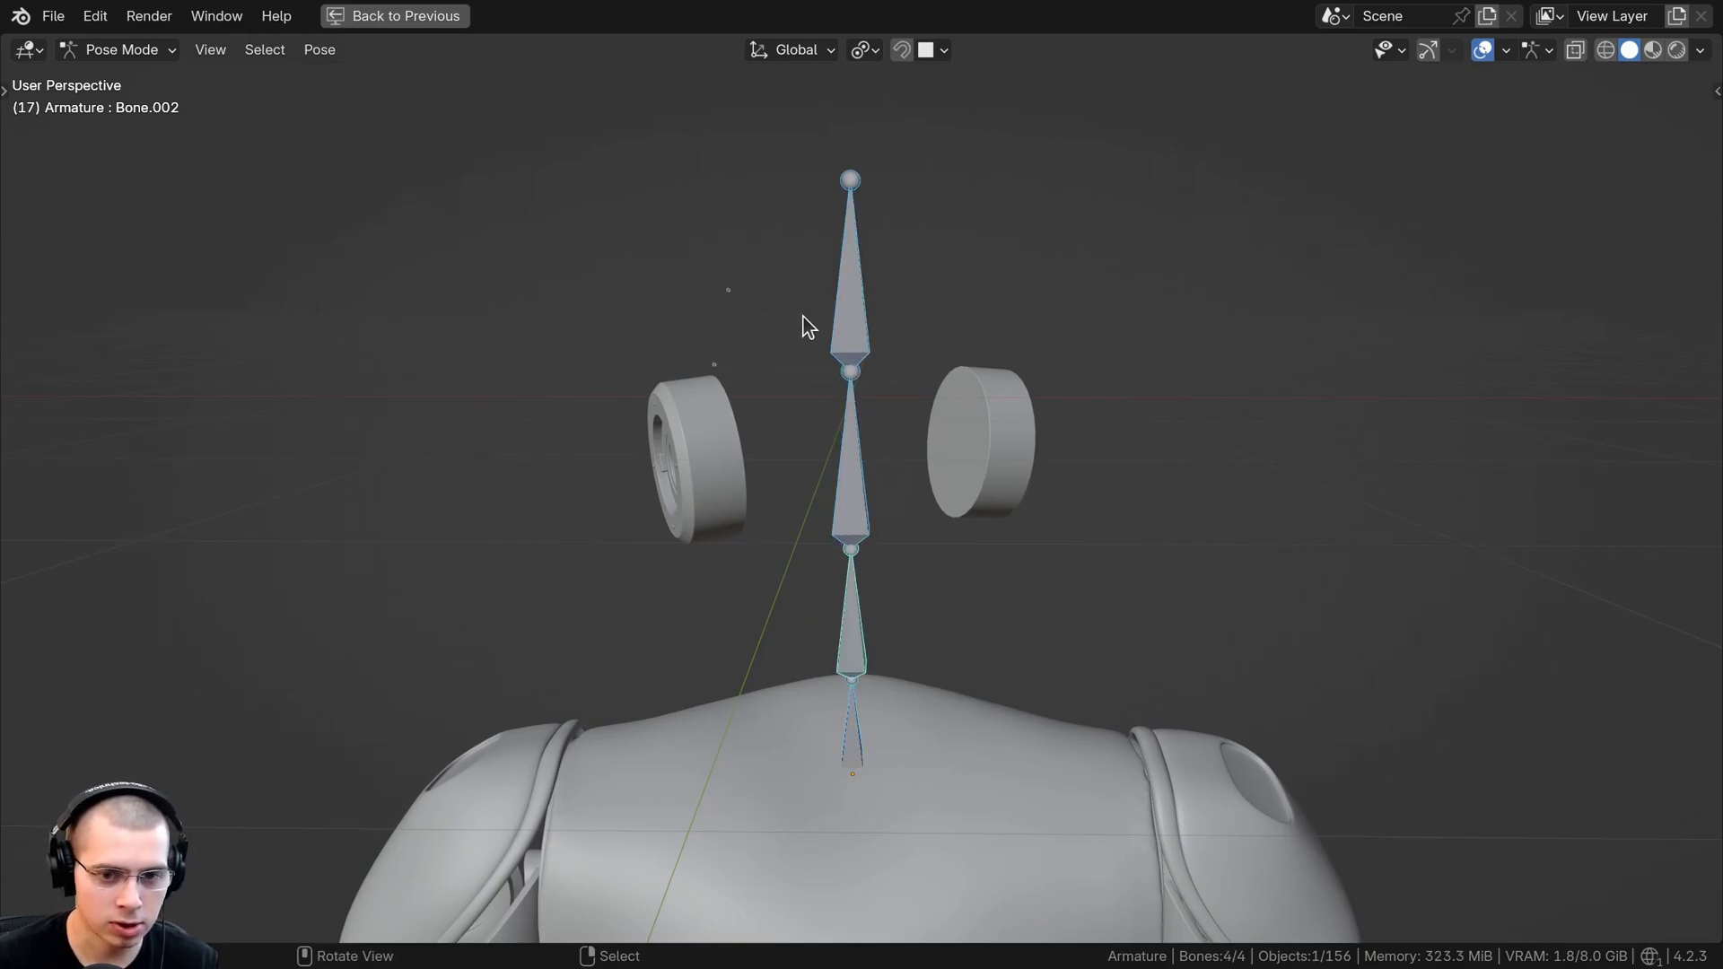
middle_click_drag(873, 769, 865, 395)
key("Tab")
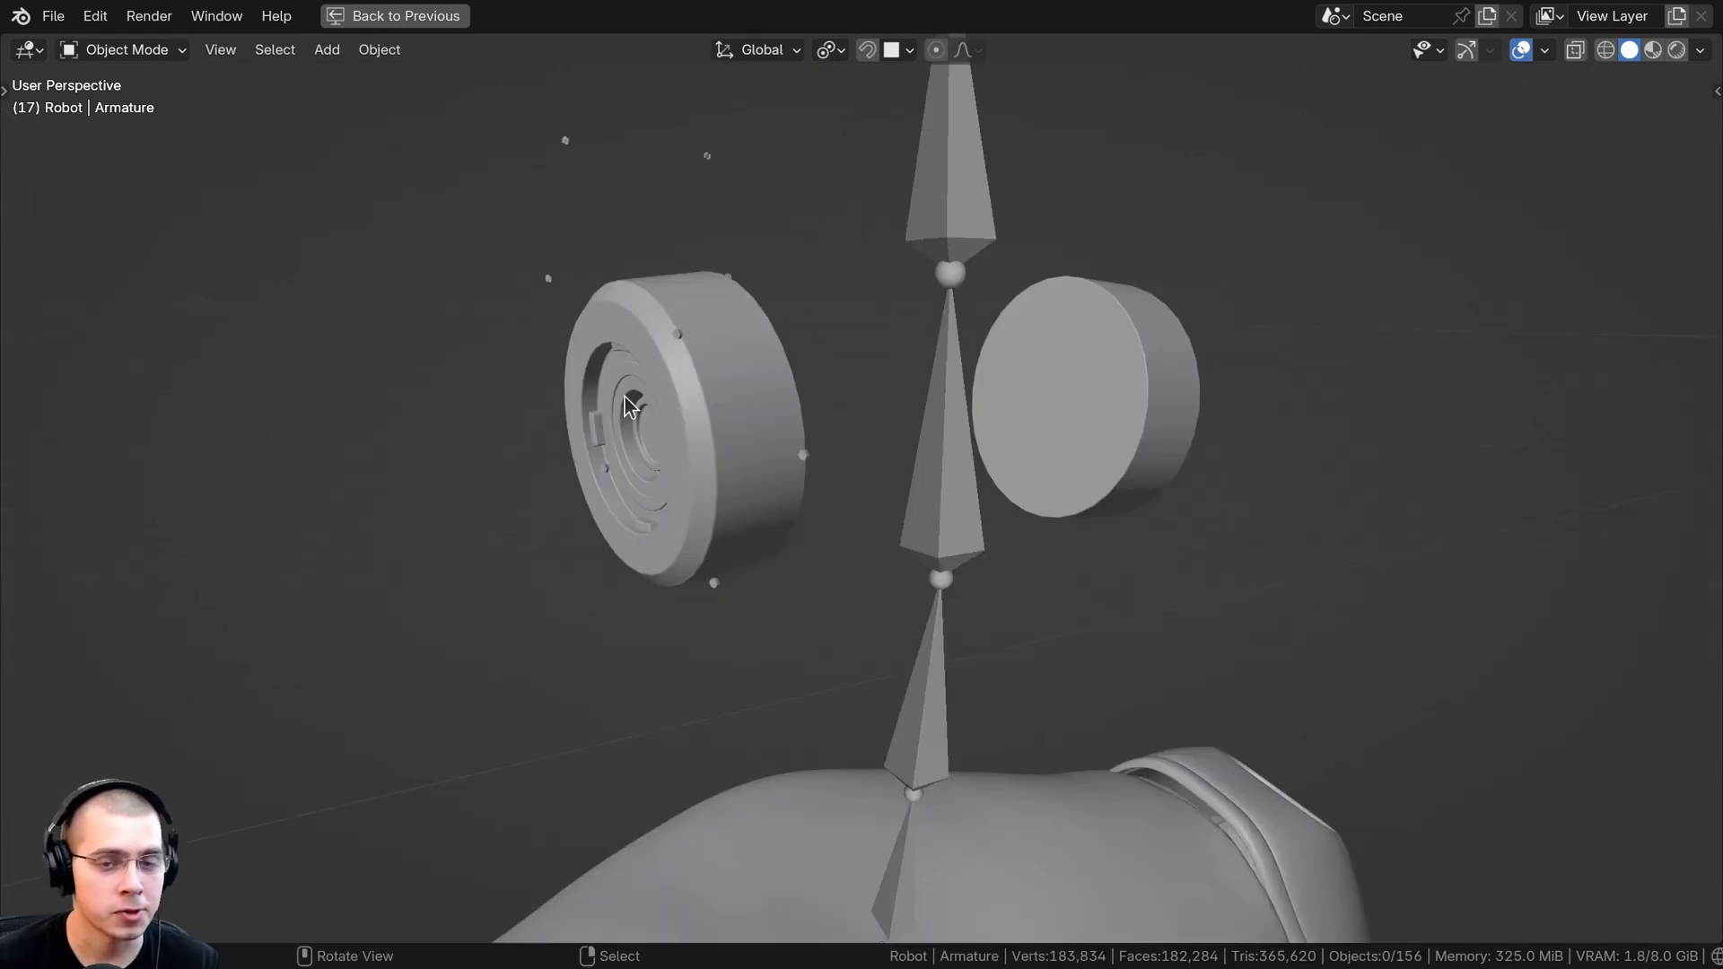
Select the robot's round ear pieces and add the armature to the selection as the active object
left_click(647, 377)
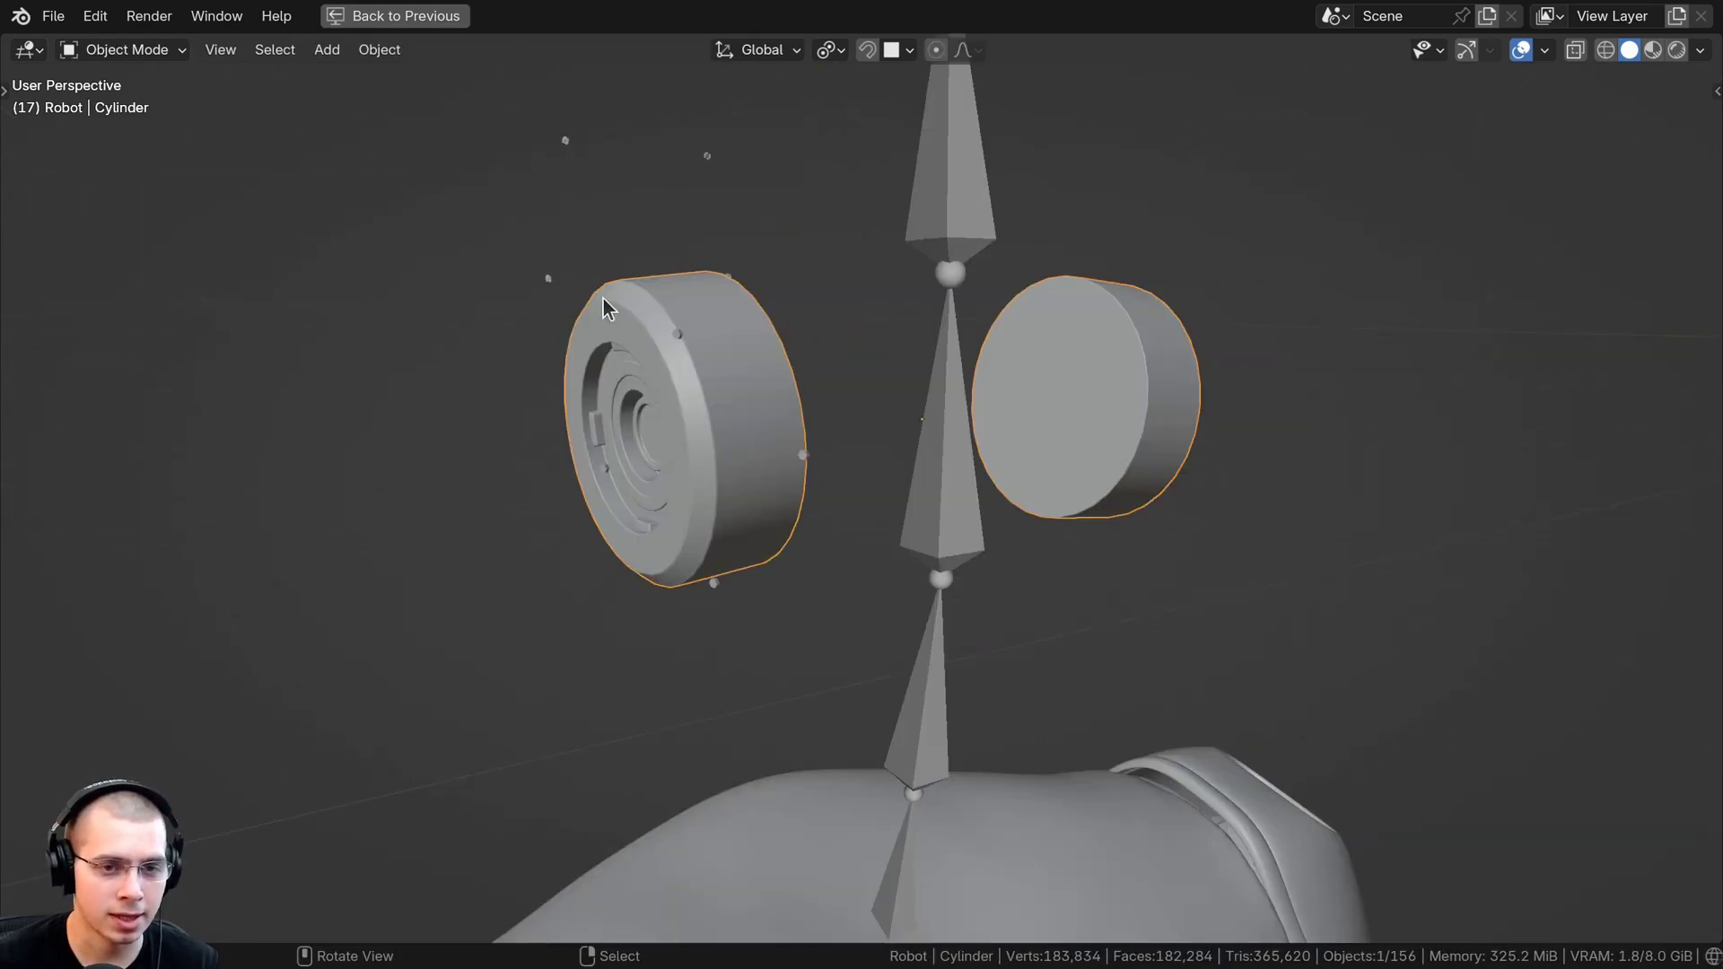
middle_click_drag(771, 436, 605, 411, "shift")
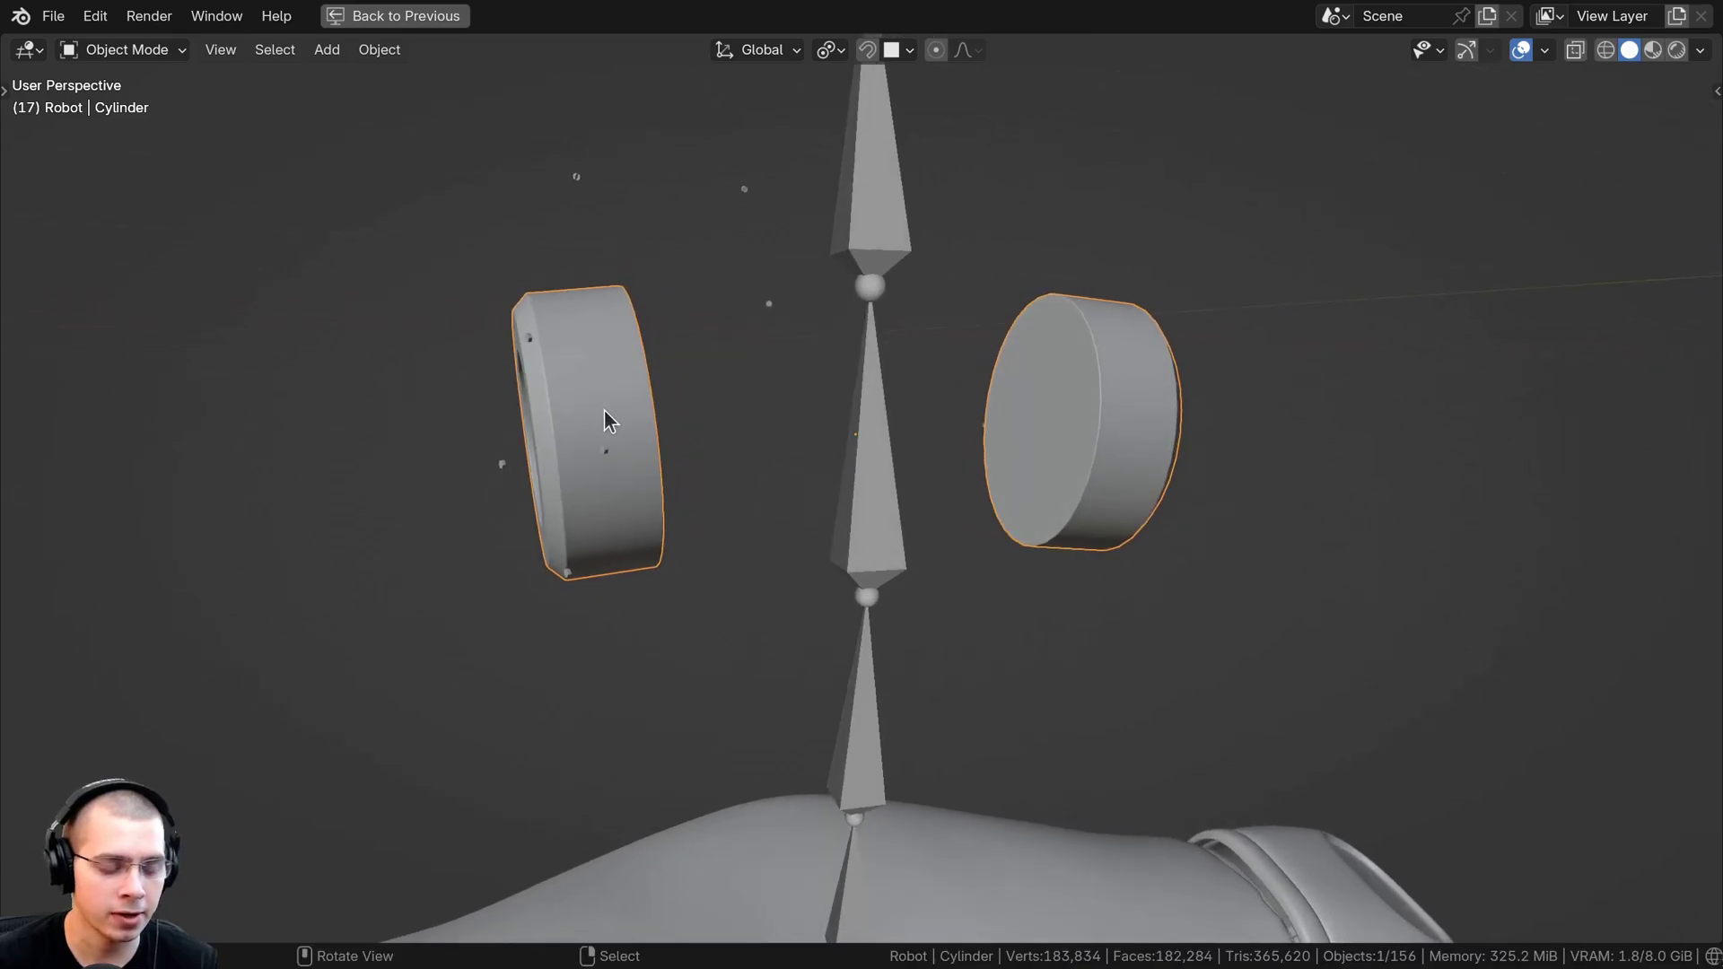
left_click(875, 399, "shift")
middle_click_drag(853, 382, 776, 83)
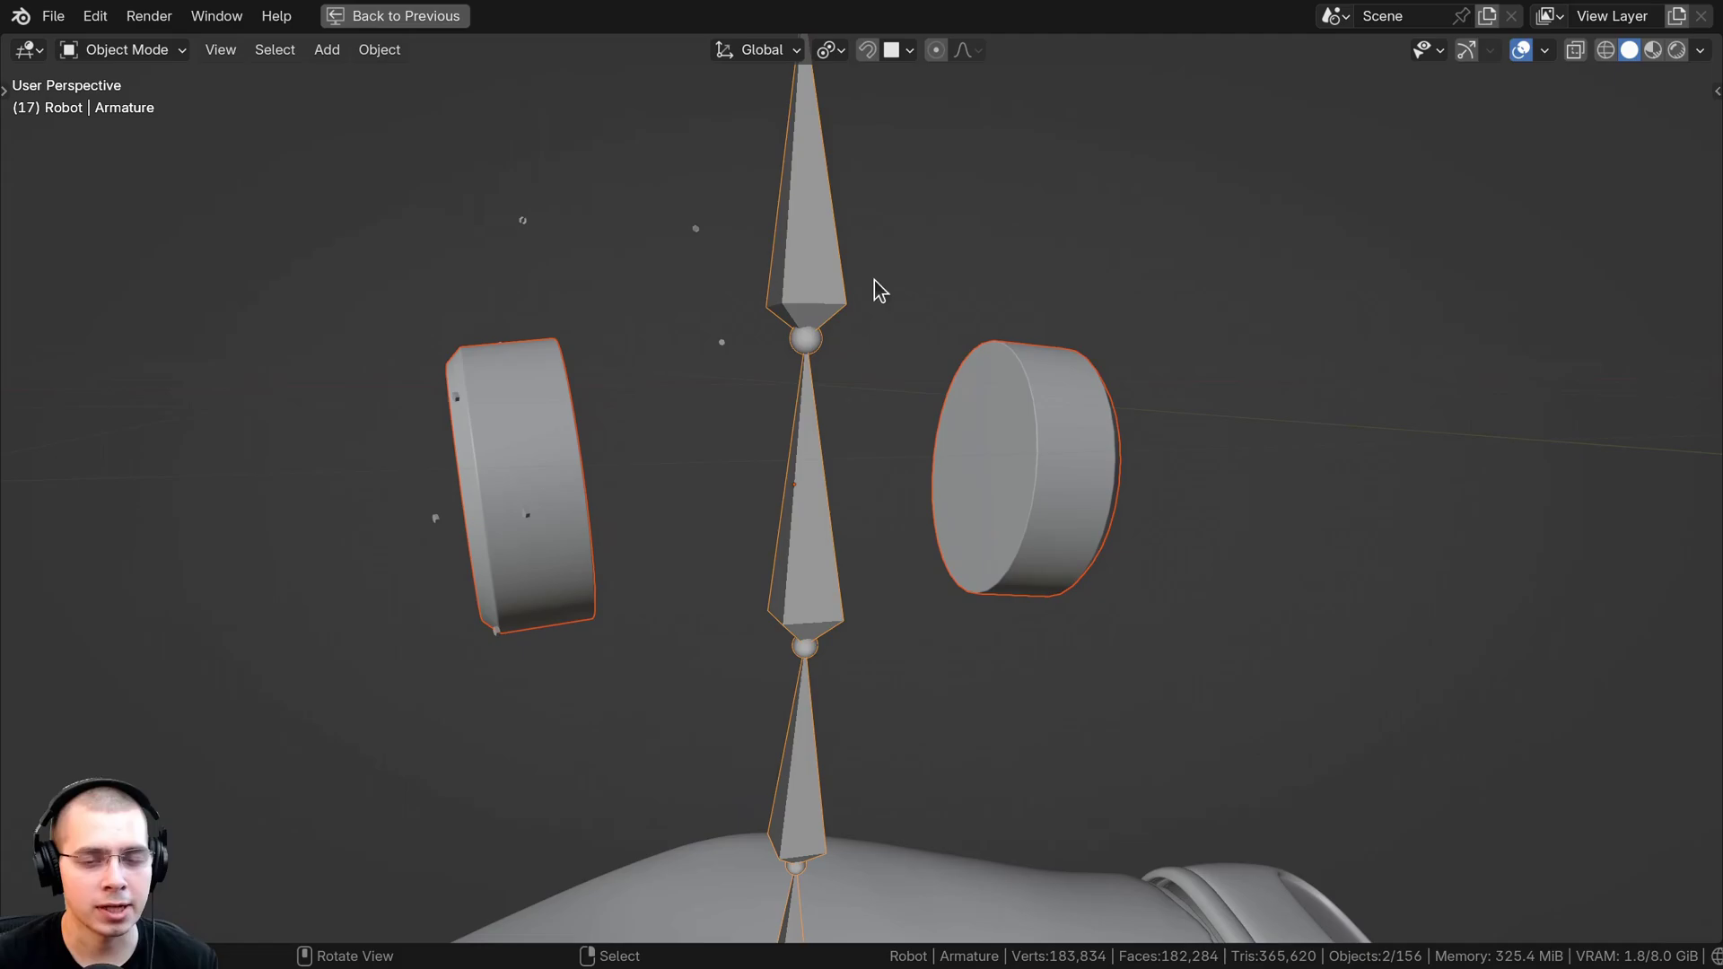
Switch the armature to Pose Mode and select only the bone between the two ear pieces
left_click(148, 51)
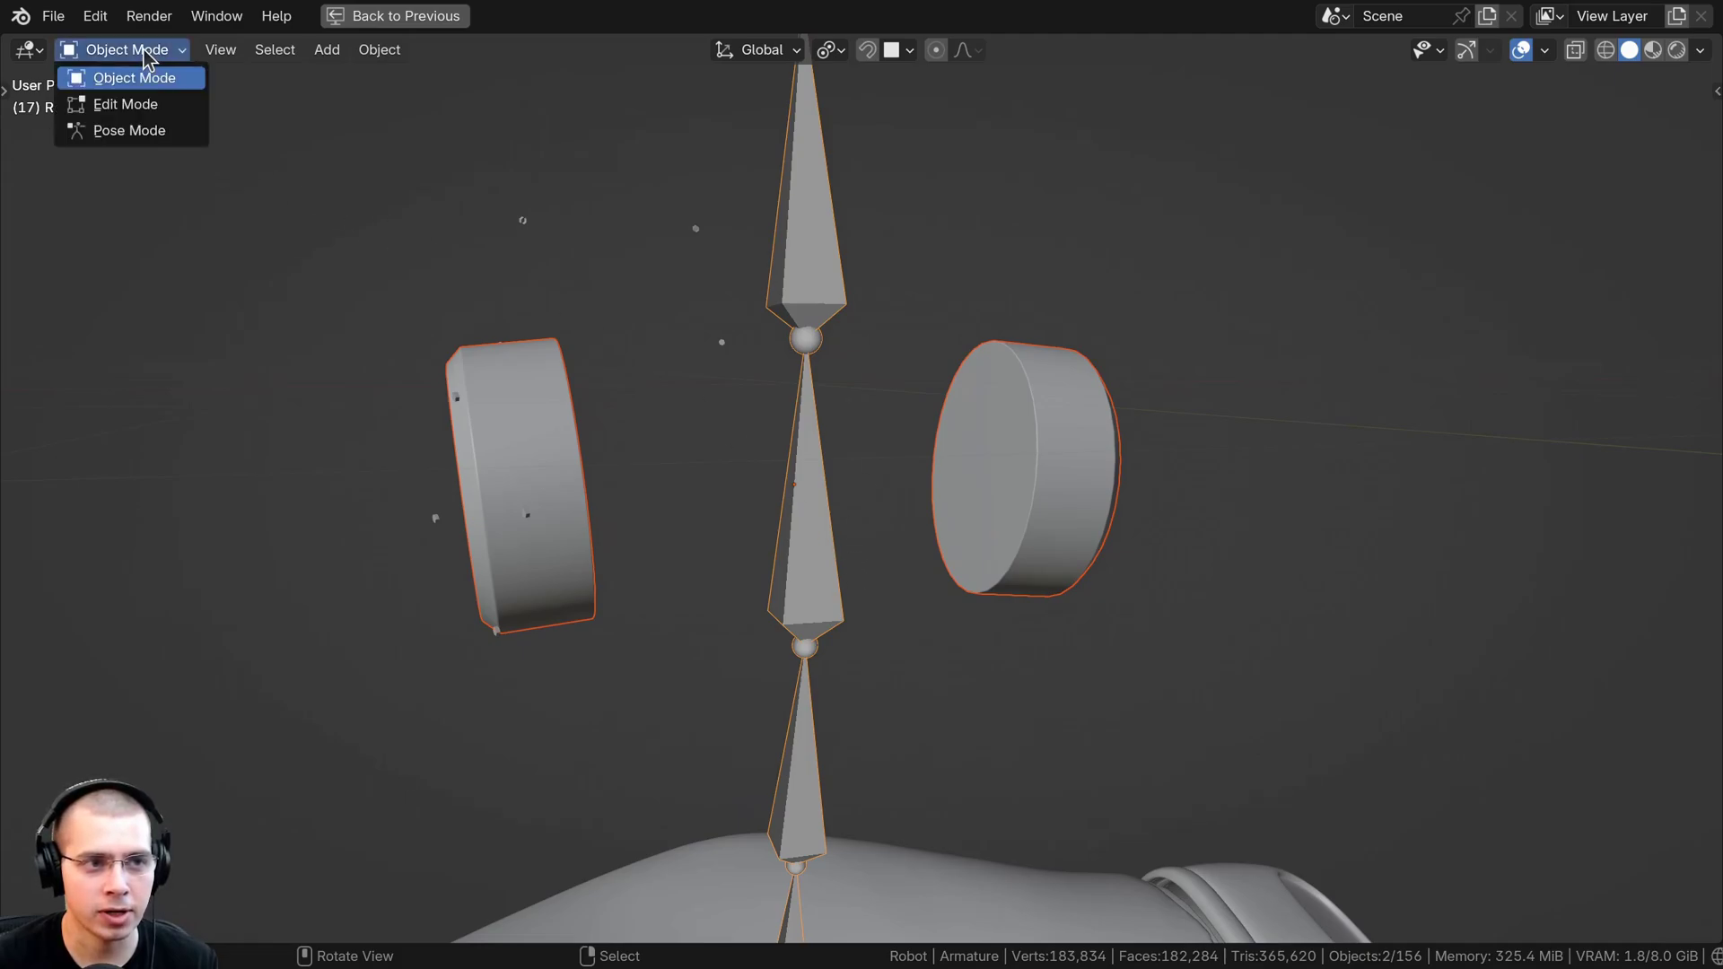
left_click(130, 131)
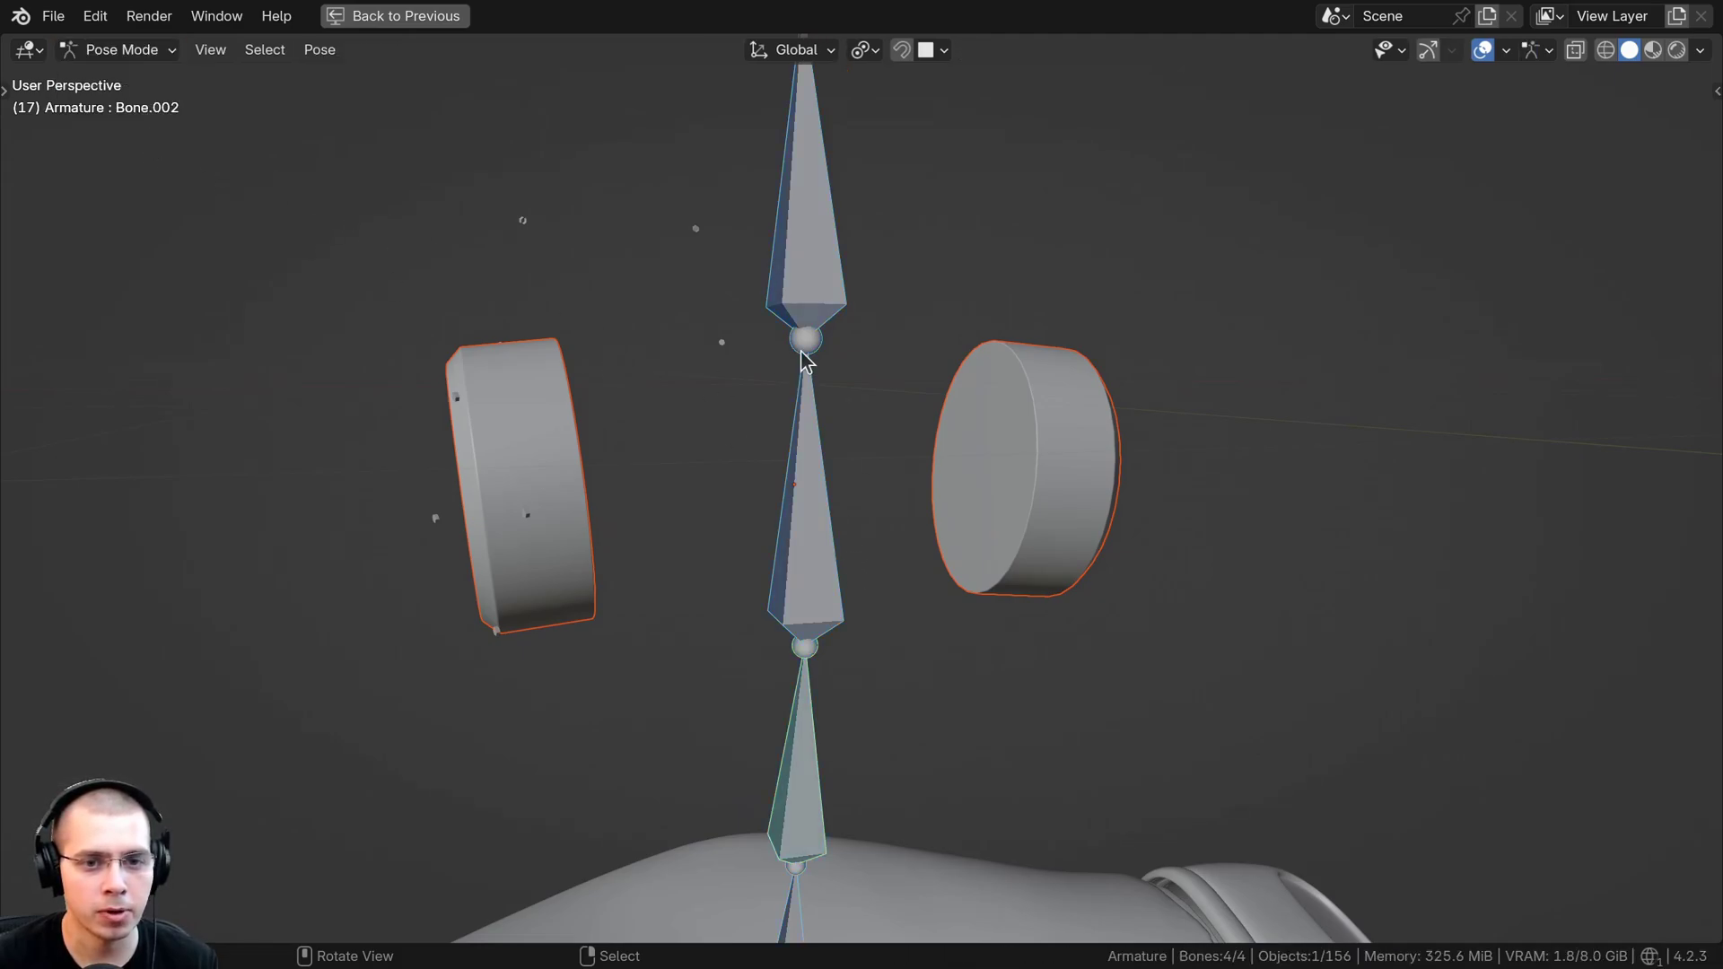
middle_click_drag(808, 363, 801, 271)
right_click(826, 454)
Try rotating the bone between the ear pieces and cancel, inspecting the small screws around the ears
key("r")
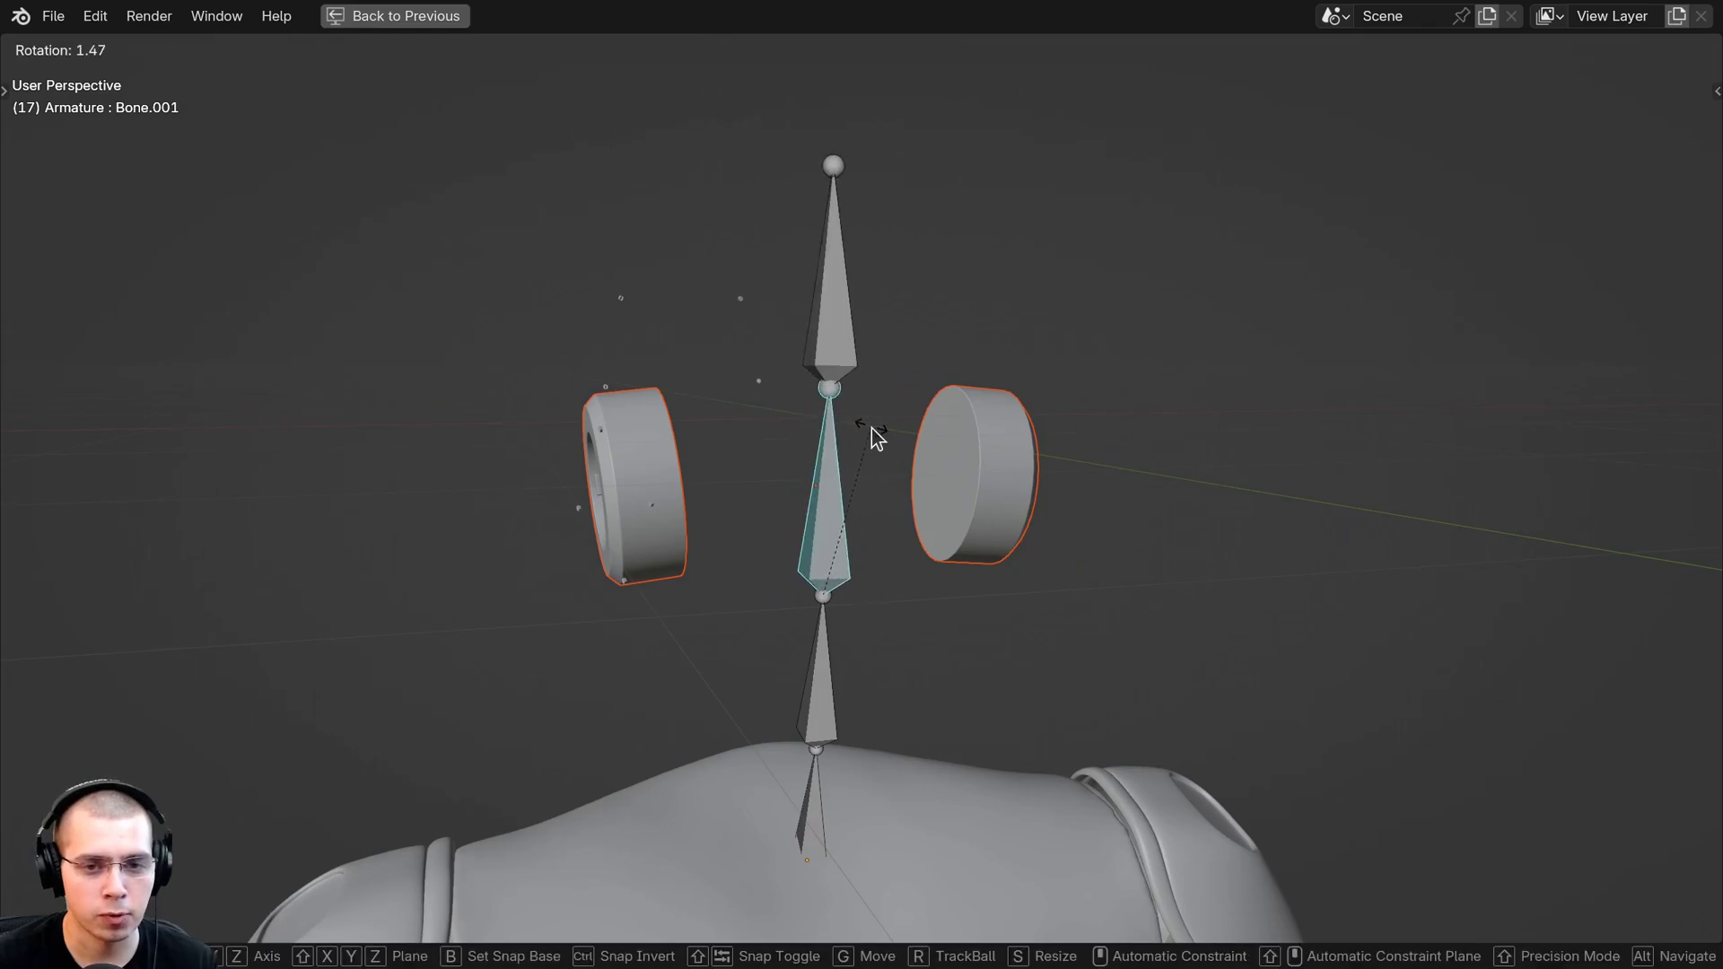
right_click(872, 436)
scroll(613, 486, "up", 3)
scroll(594, 347, "up", 4)
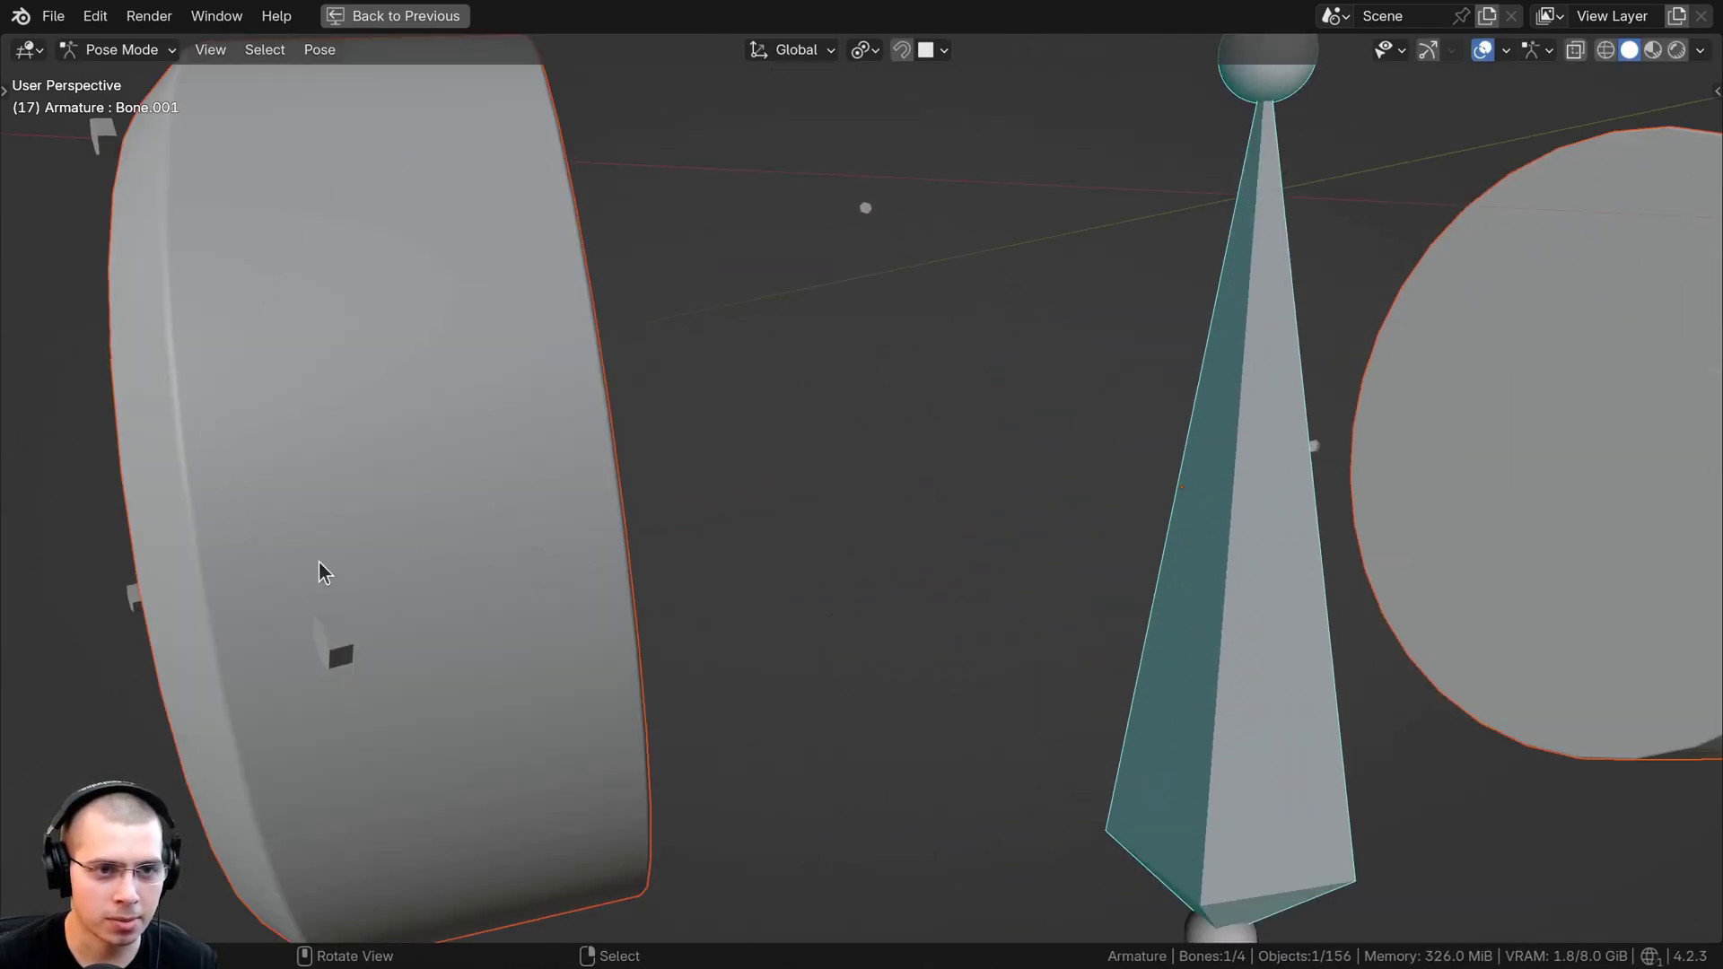
scroll(303, 567, "down", 4)
scroll(718, 503, "down", 3)
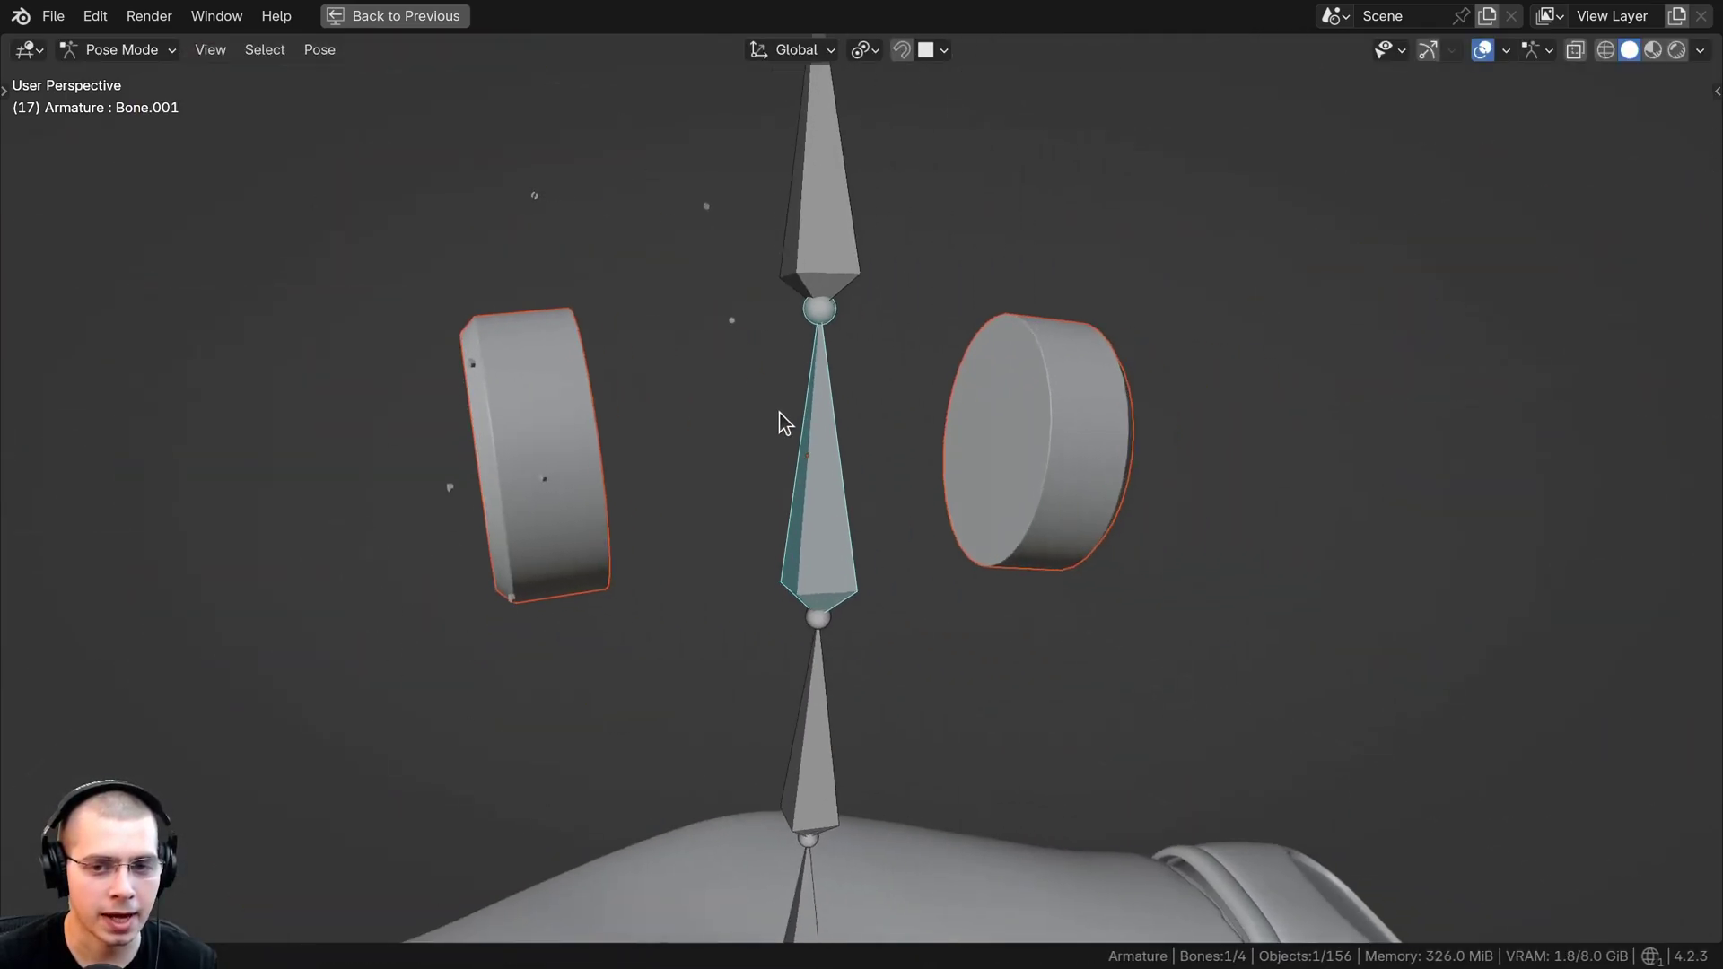
key("r")
key("Escape")
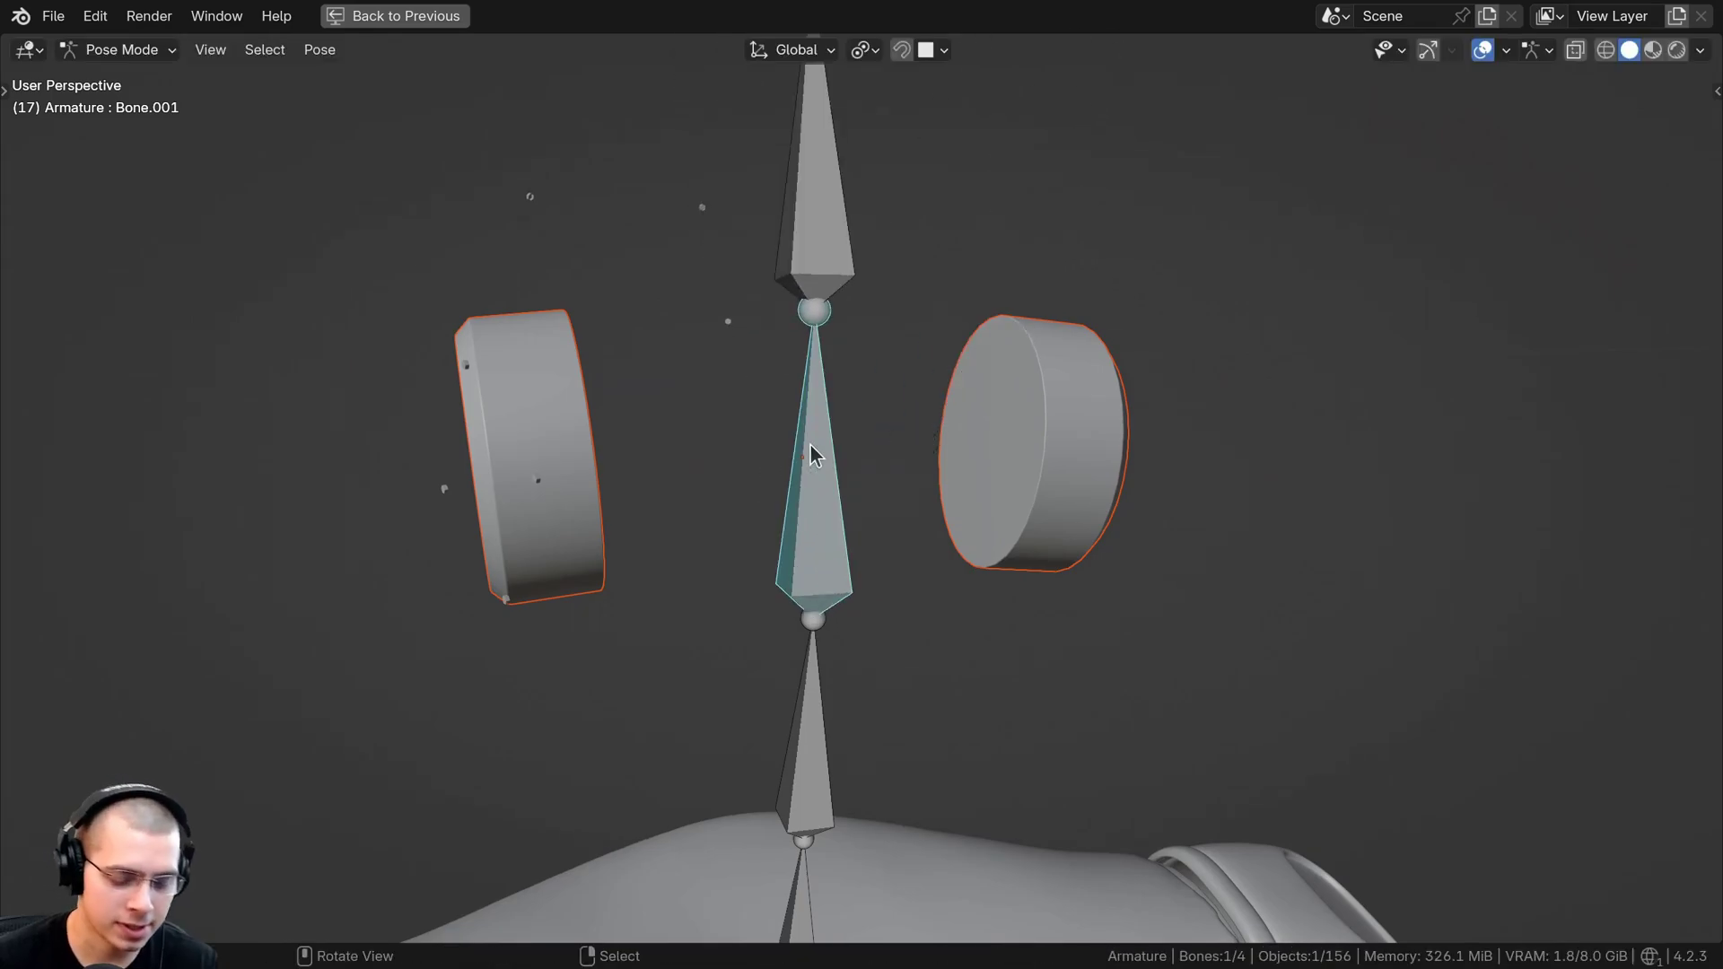
Parent the two selected ear pieces to the bone between them using the Bone option
key("ctrl+p")
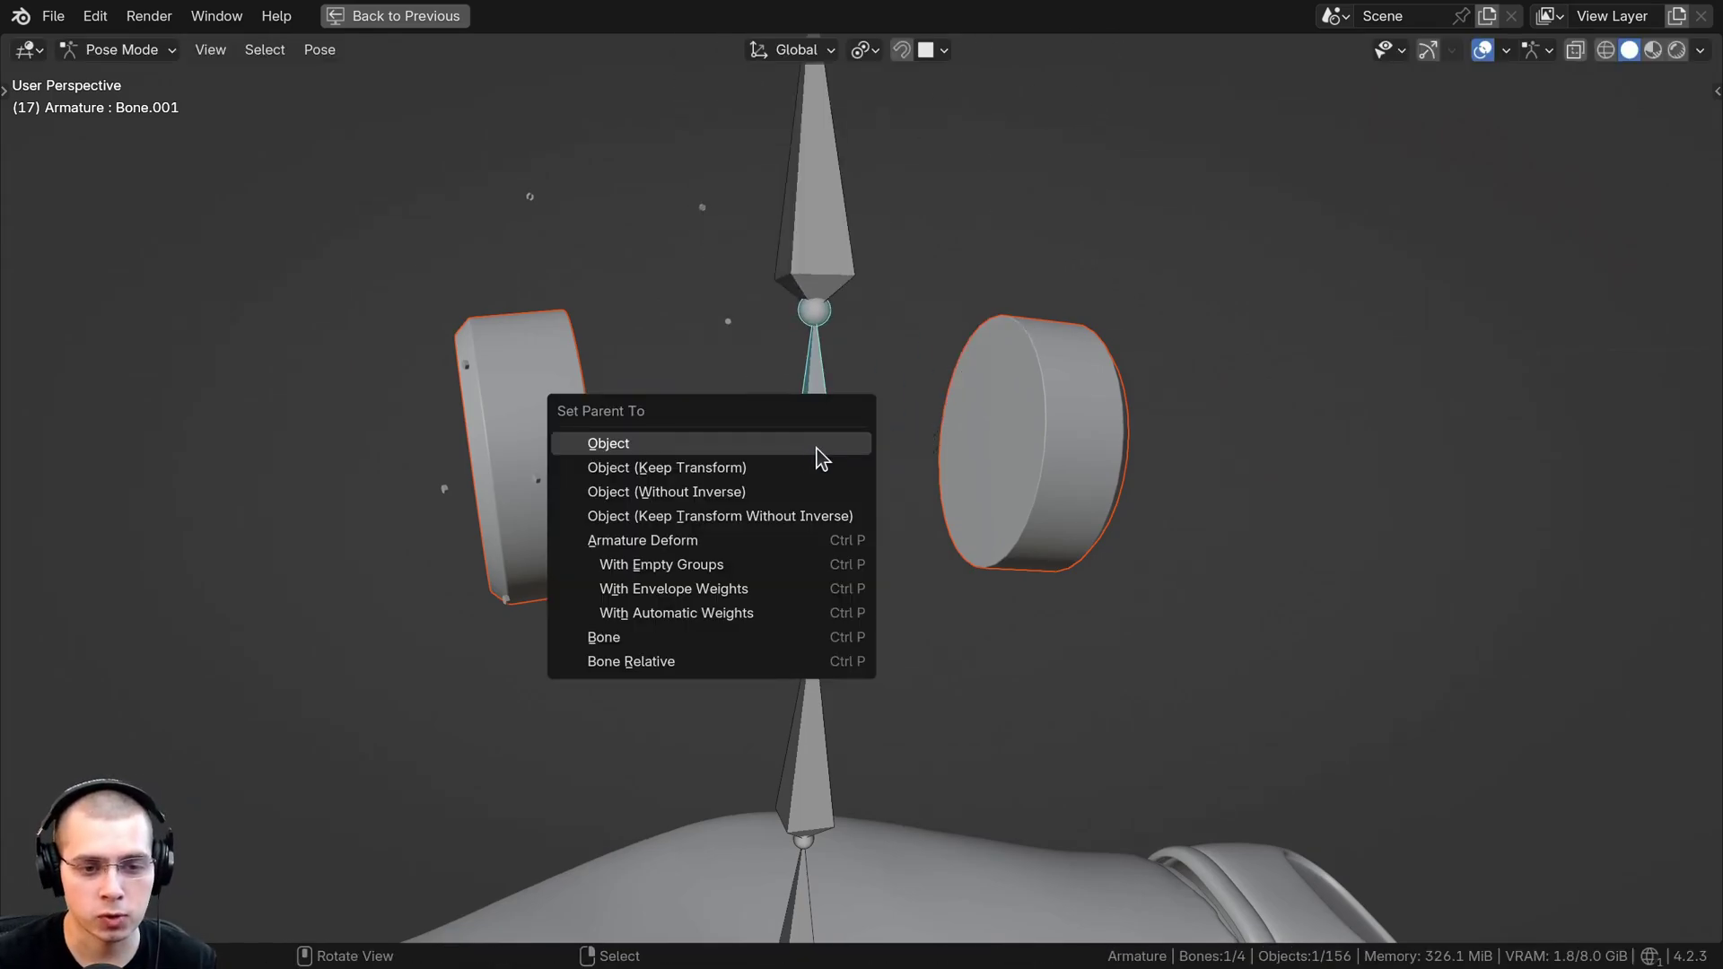
left_click(675, 637)
middle_click_drag(793, 524, 751, 479)
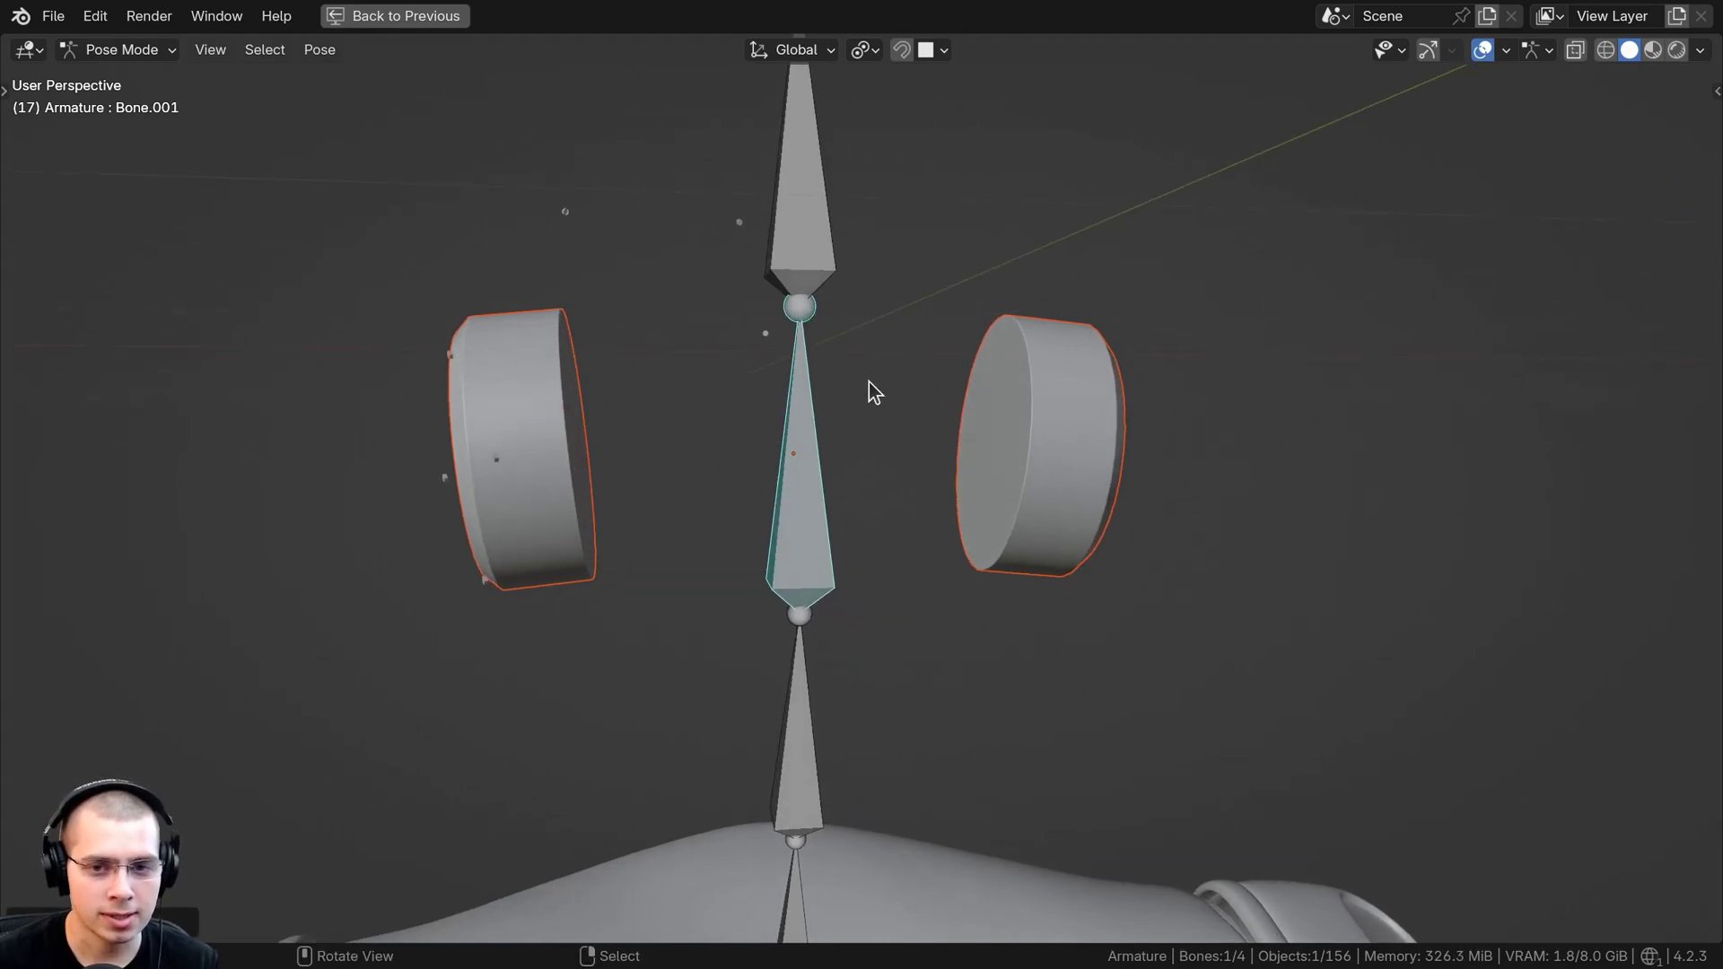
Try rotating the bone between the ear pieces, first in the view plane and with the free trackball rotation
key("r")
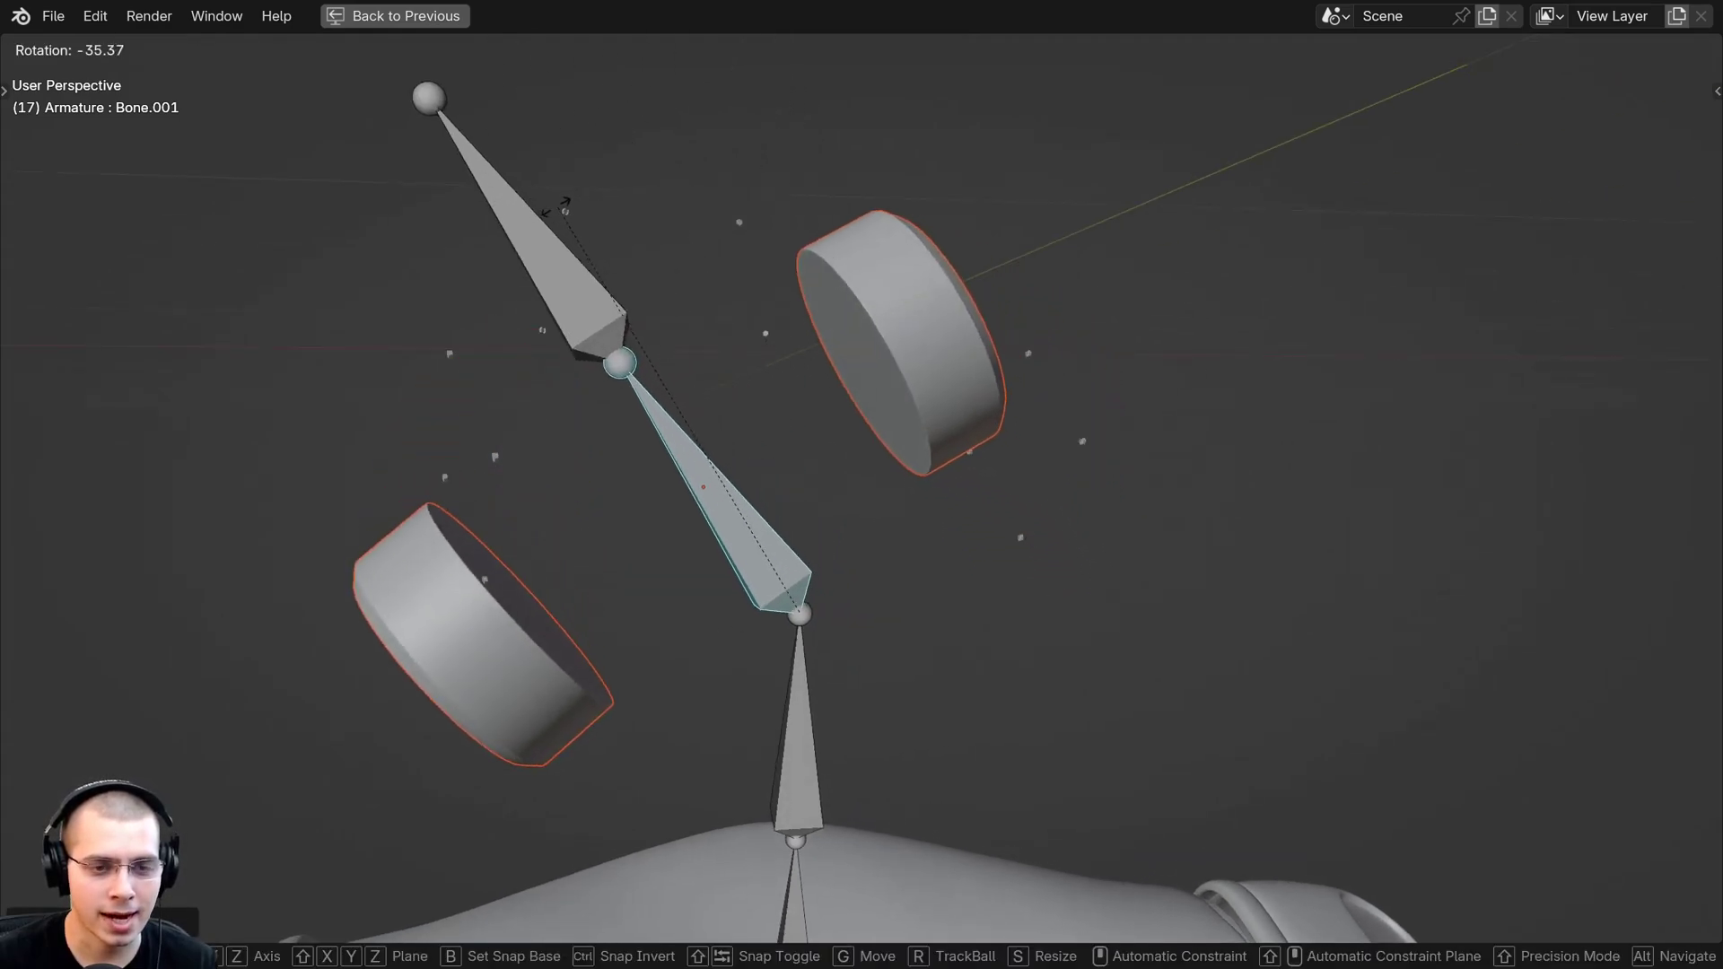
key("Escape")
key("r")
key("r")
key("Escape")
Show the whole robot again and use wireframe shading to select the bone below the one between the ears
middle_click_drag(877, 431, 769, 434)
key("ctrl+Tab")
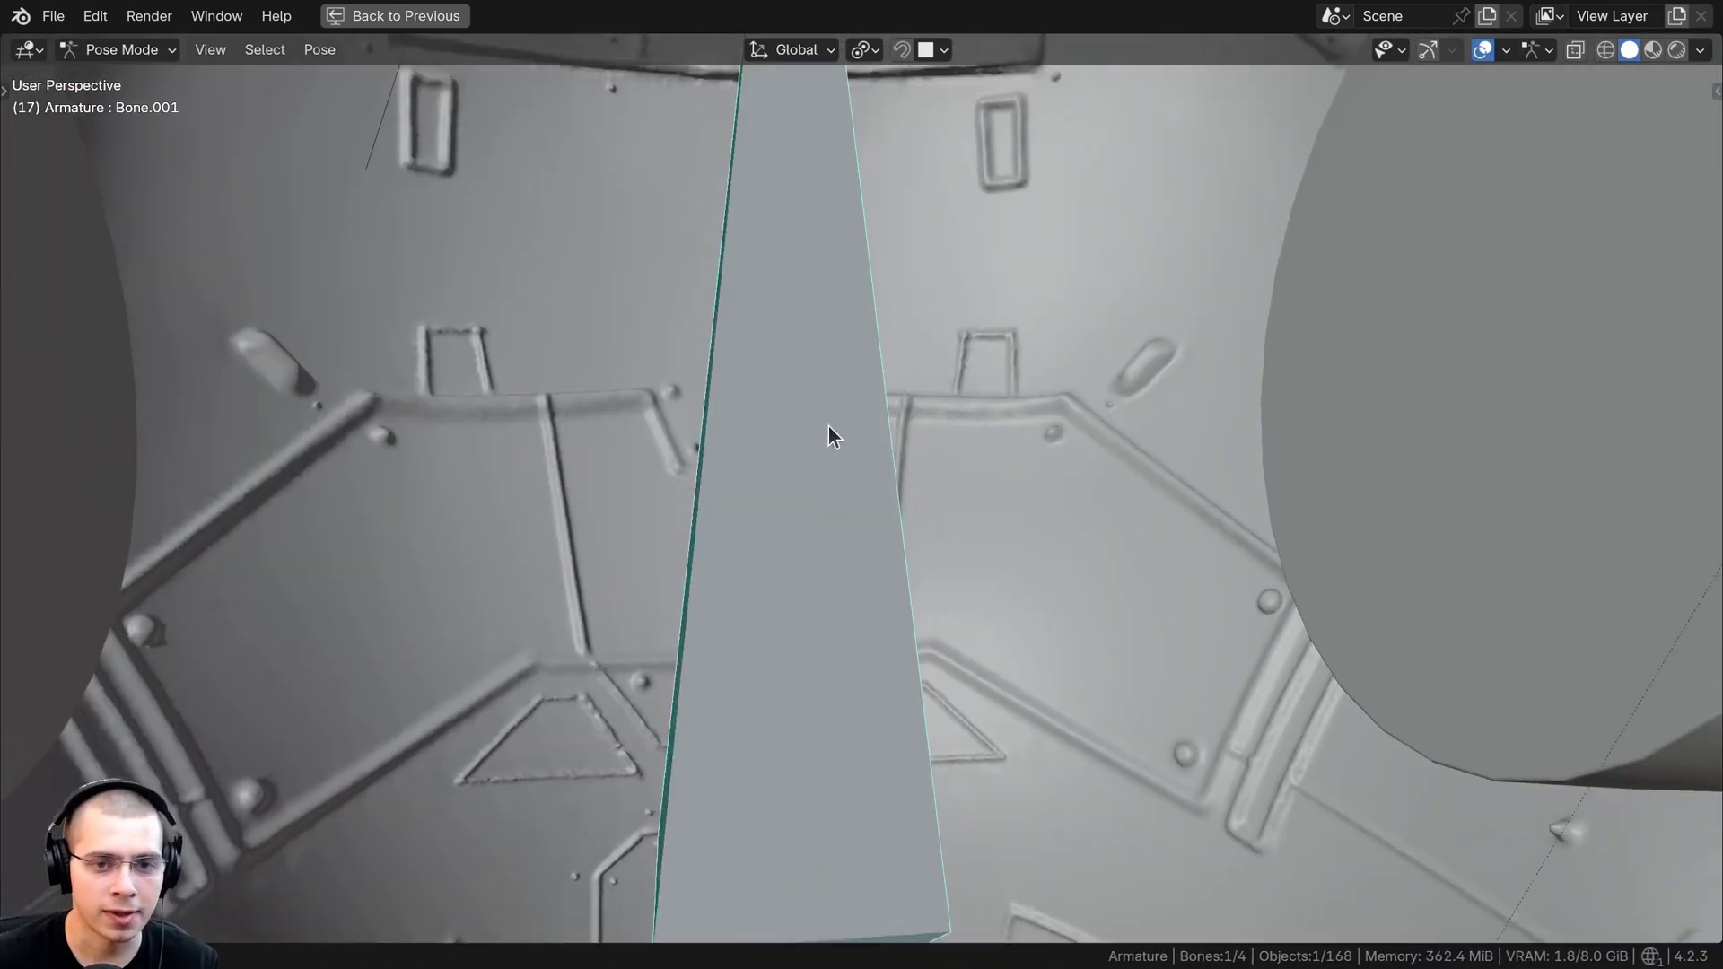
scroll(827, 426, "down", 10)
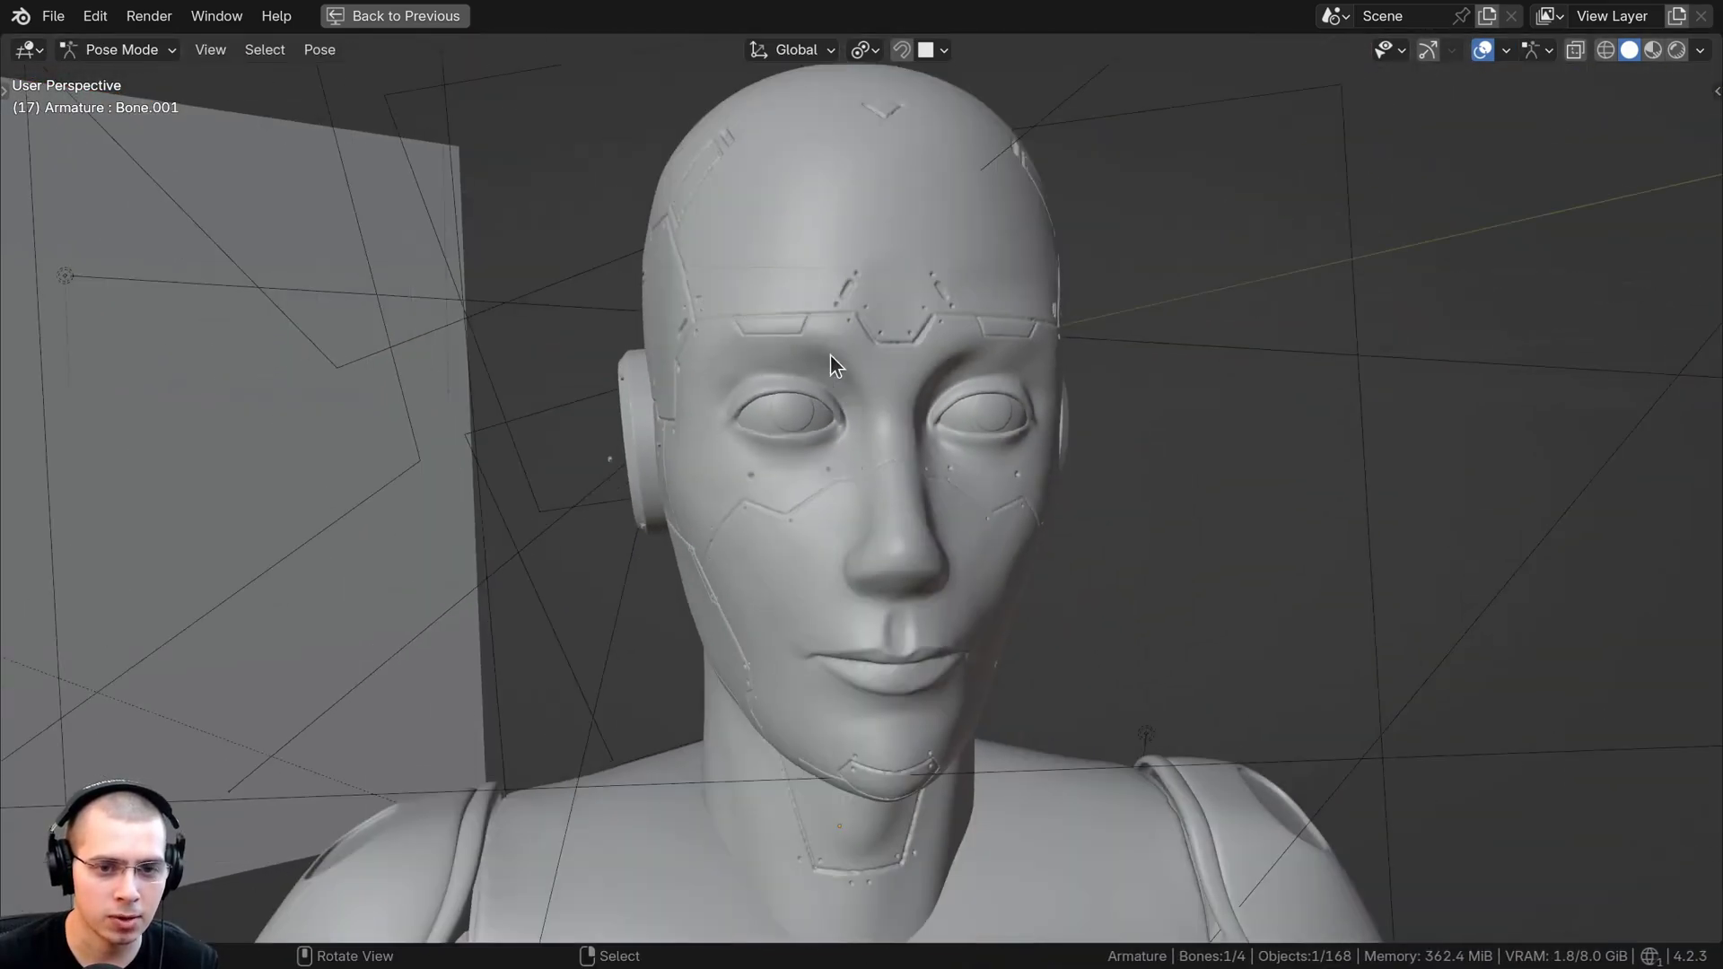
key("shift+z")
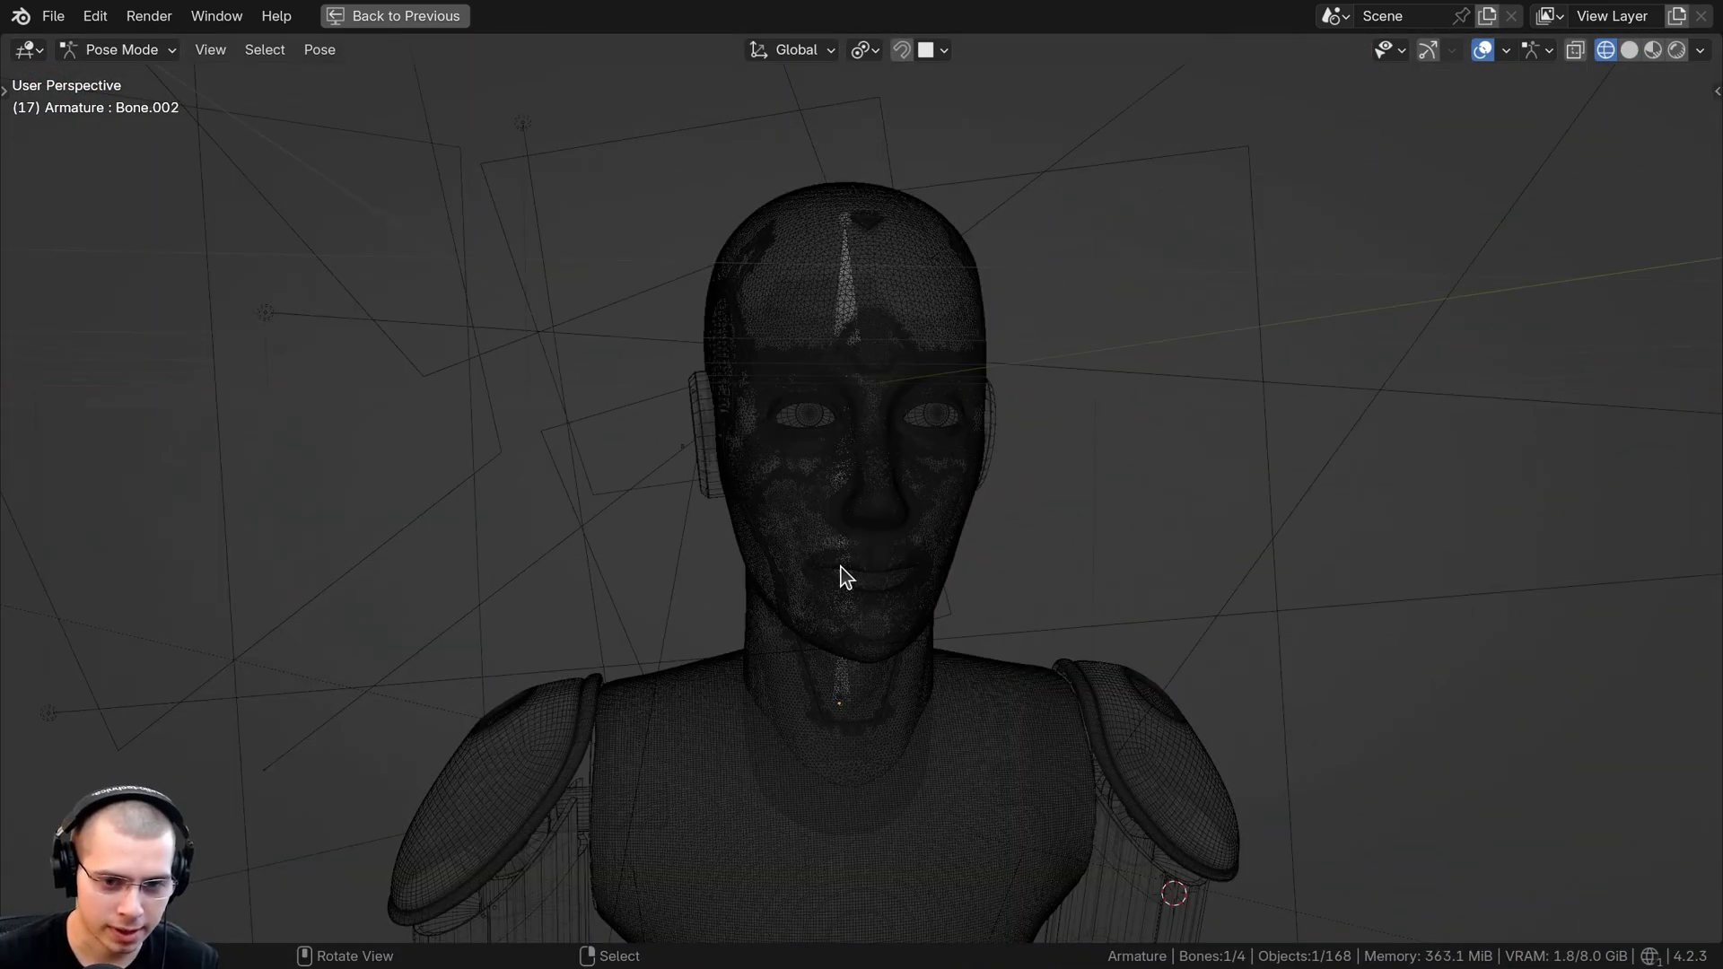
key("shift+z")
Try a free trackball rotation of the selected lower bone on the complete robot
key("r")
key("r")
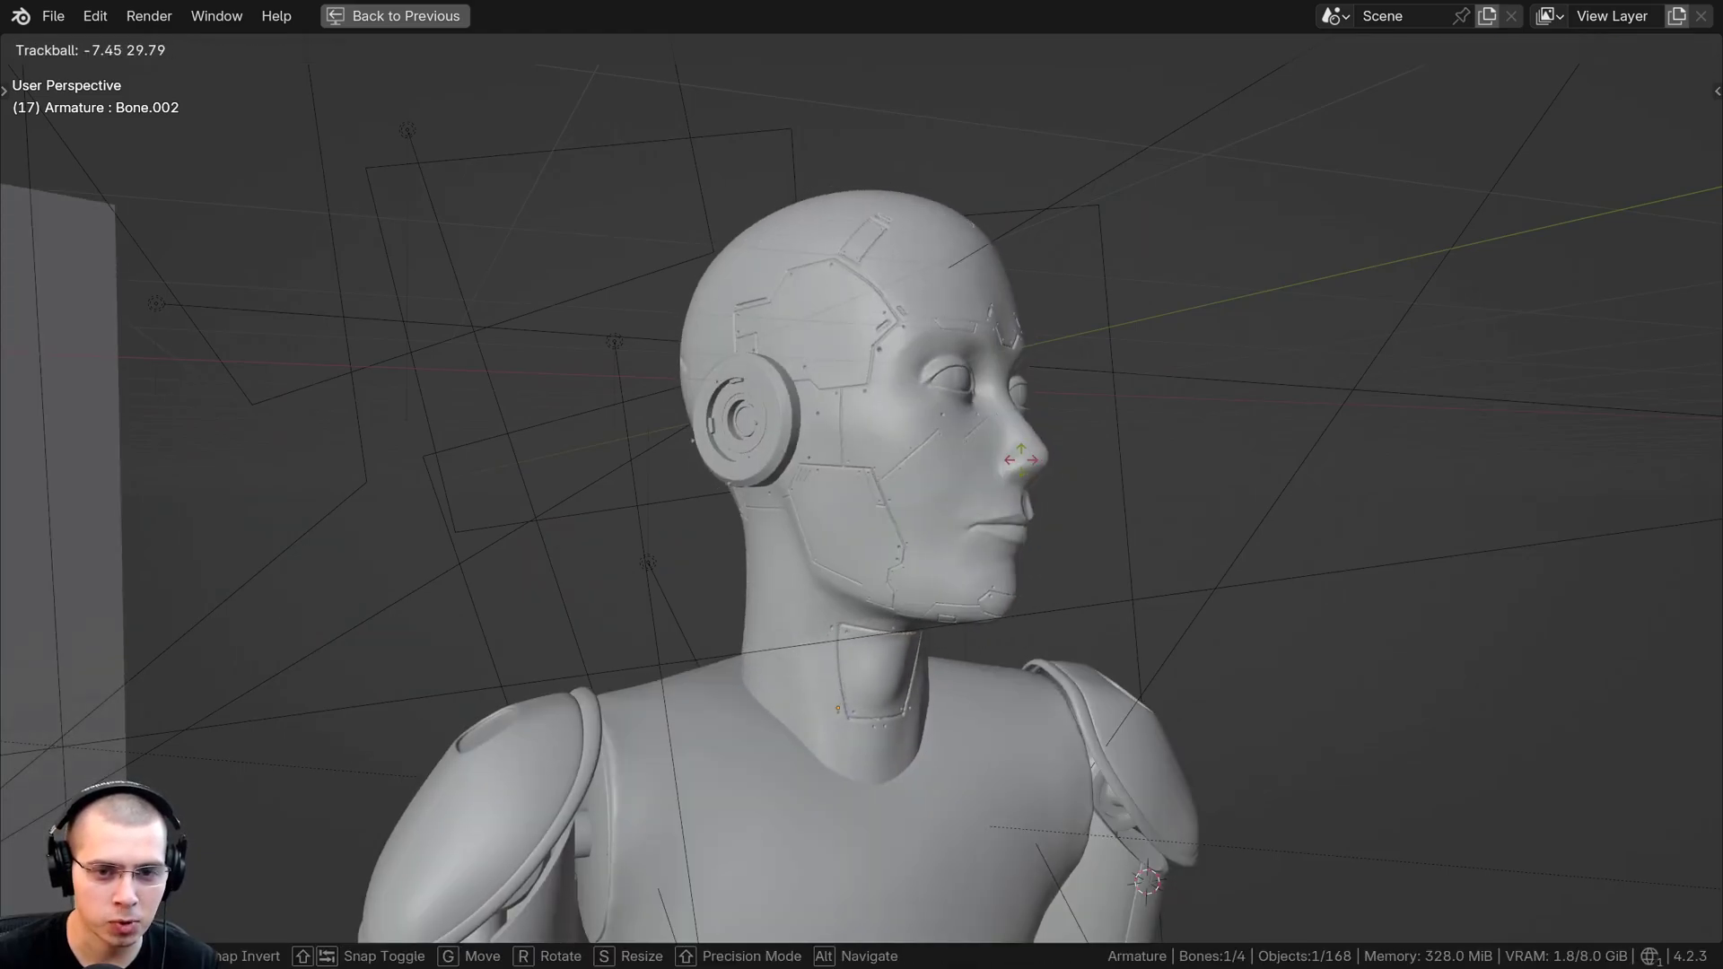
key("Escape")
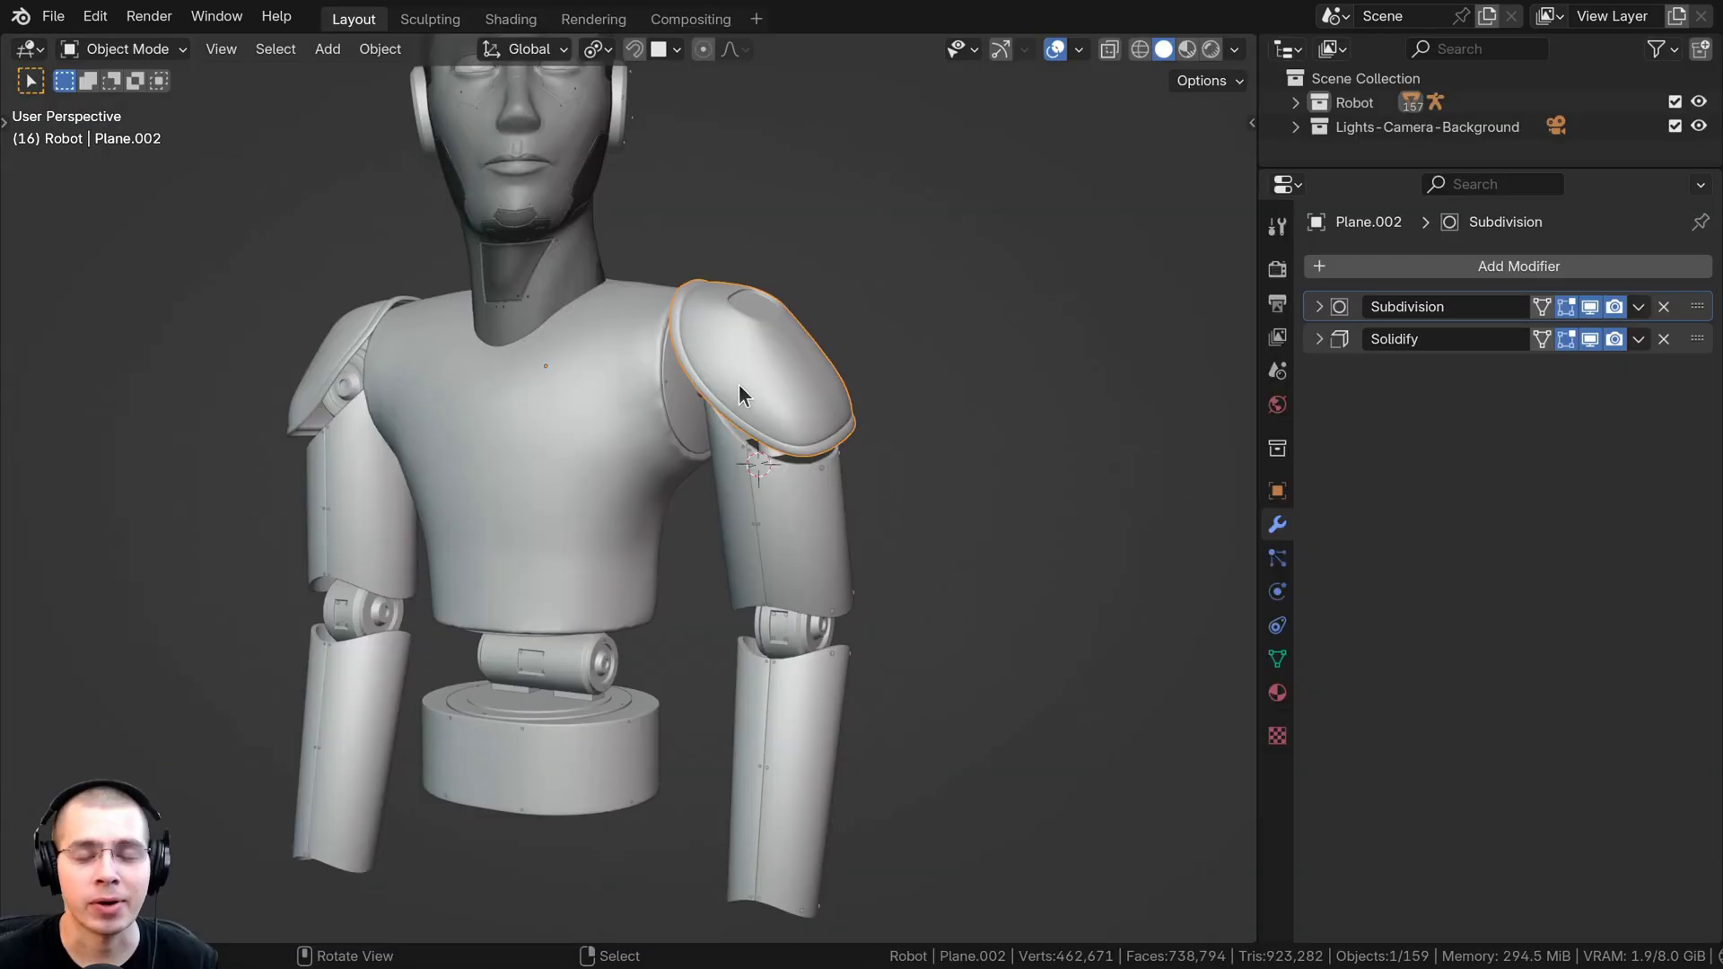
Select the robot's shoulder pads and examine their mesh in Edit Mode
mouse_move(739, 384)
middle_mouse_down()
mouse_move(692, 340)
mouse_move(770, 539)
mouse_move(691, 306)
mouse_move(816, 343)
mouse_move(729, 354)
mouse_move(711, 398)
mouse_move(753, 448)
mouse_move(711, 441)
mouse_move(646, 500)
mouse_move(714, 384)
middle_mouse_up()
left_click(714, 384)
left_click(715, 388)
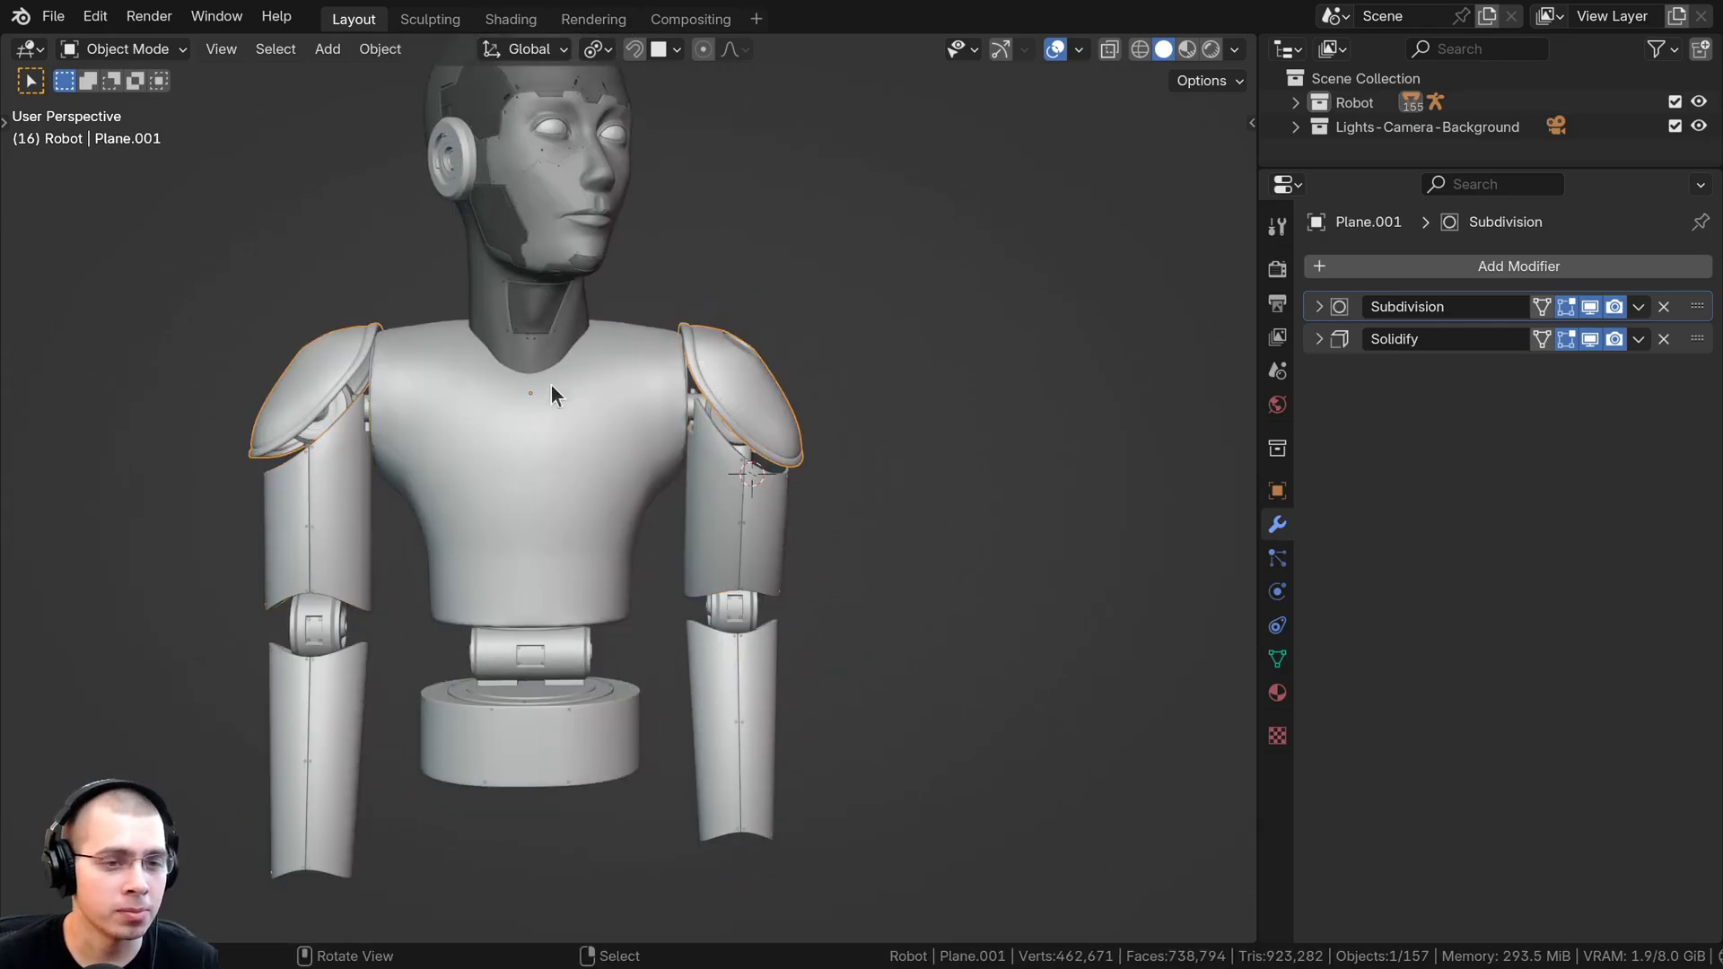
left_click(702, 528)
middle_click_drag(648, 489, 779, 416)
left_click(757, 400)
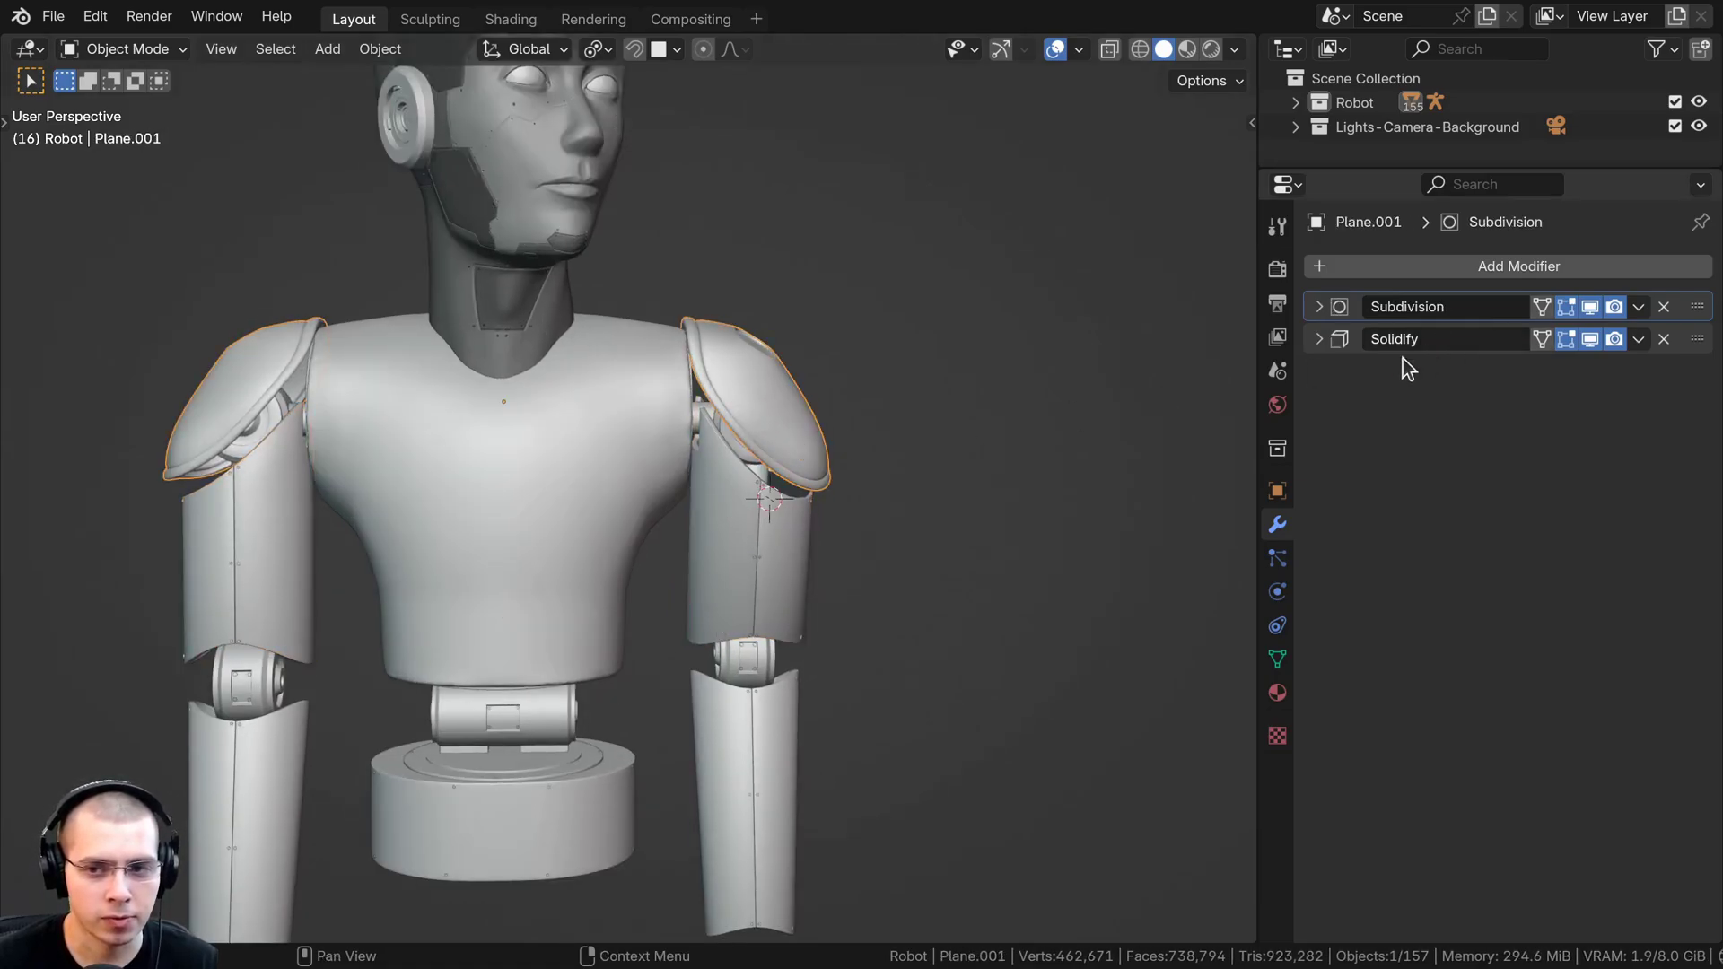
key("Tab")
key("Tab")
key("Tab")
key("Tab")
Add the upper-arm shells to the shoulder pad selection and open both meshes in Edit Mode with wireframe shading
left_click(260, 501, "shift")
key("Tab")
key("Tab")
middle_click_drag(762, 467, 782, 442)
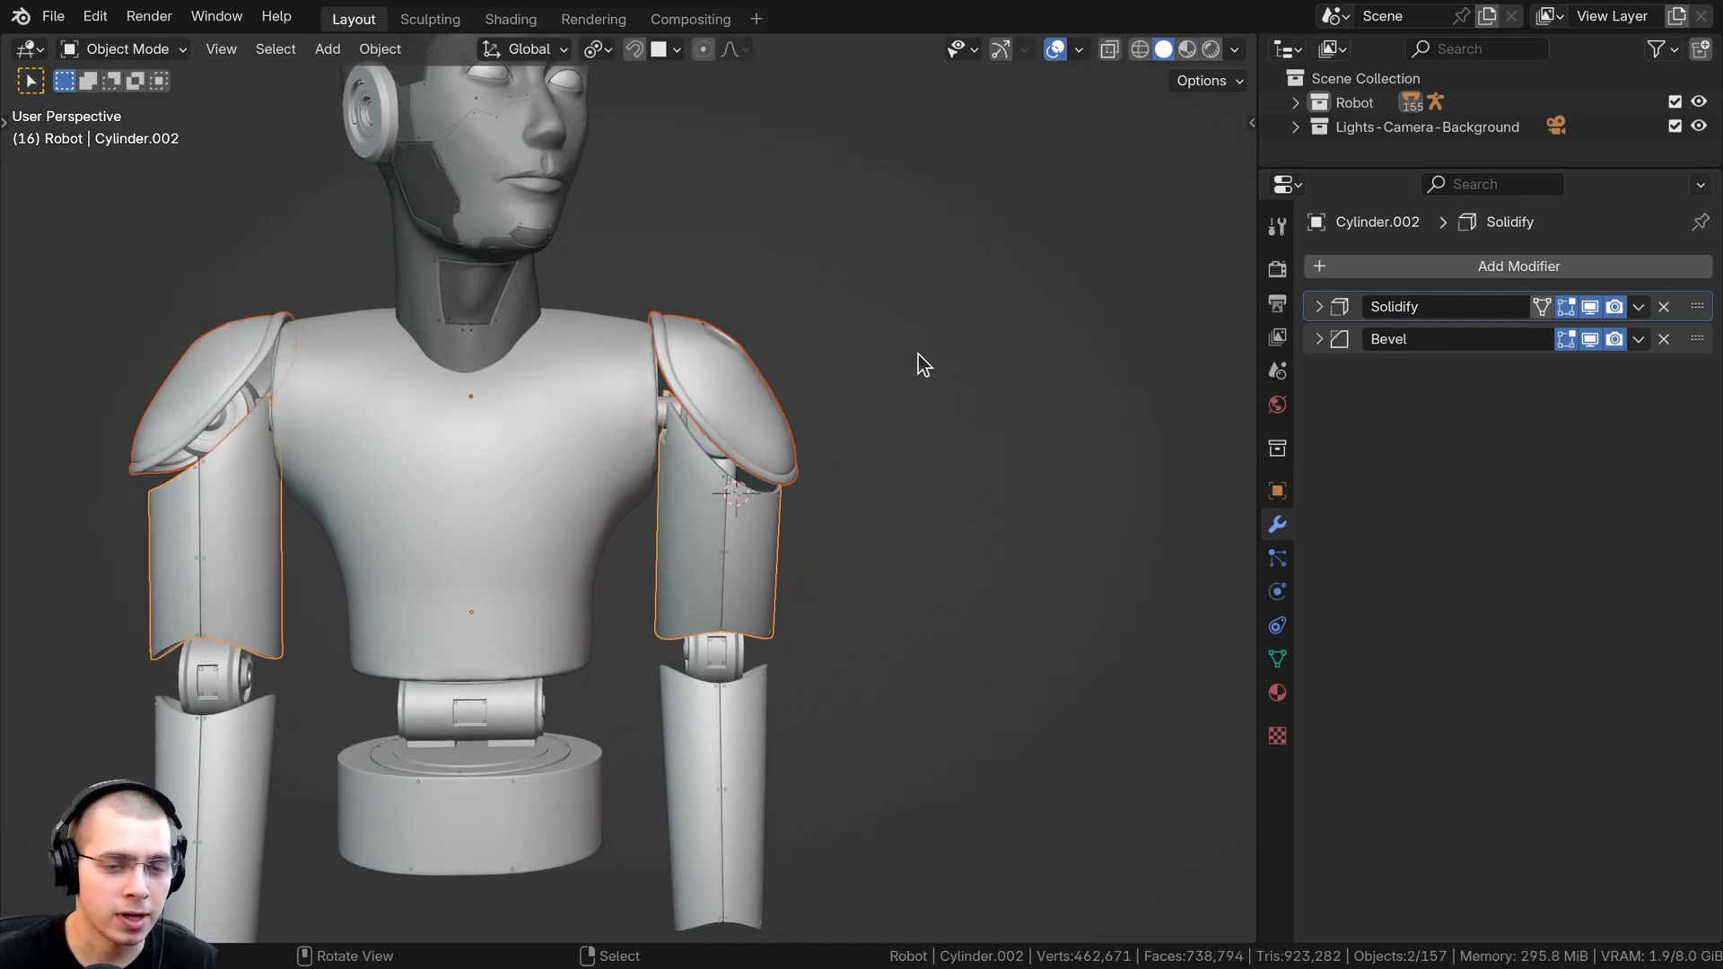
key("Tab")
key("shift+z")
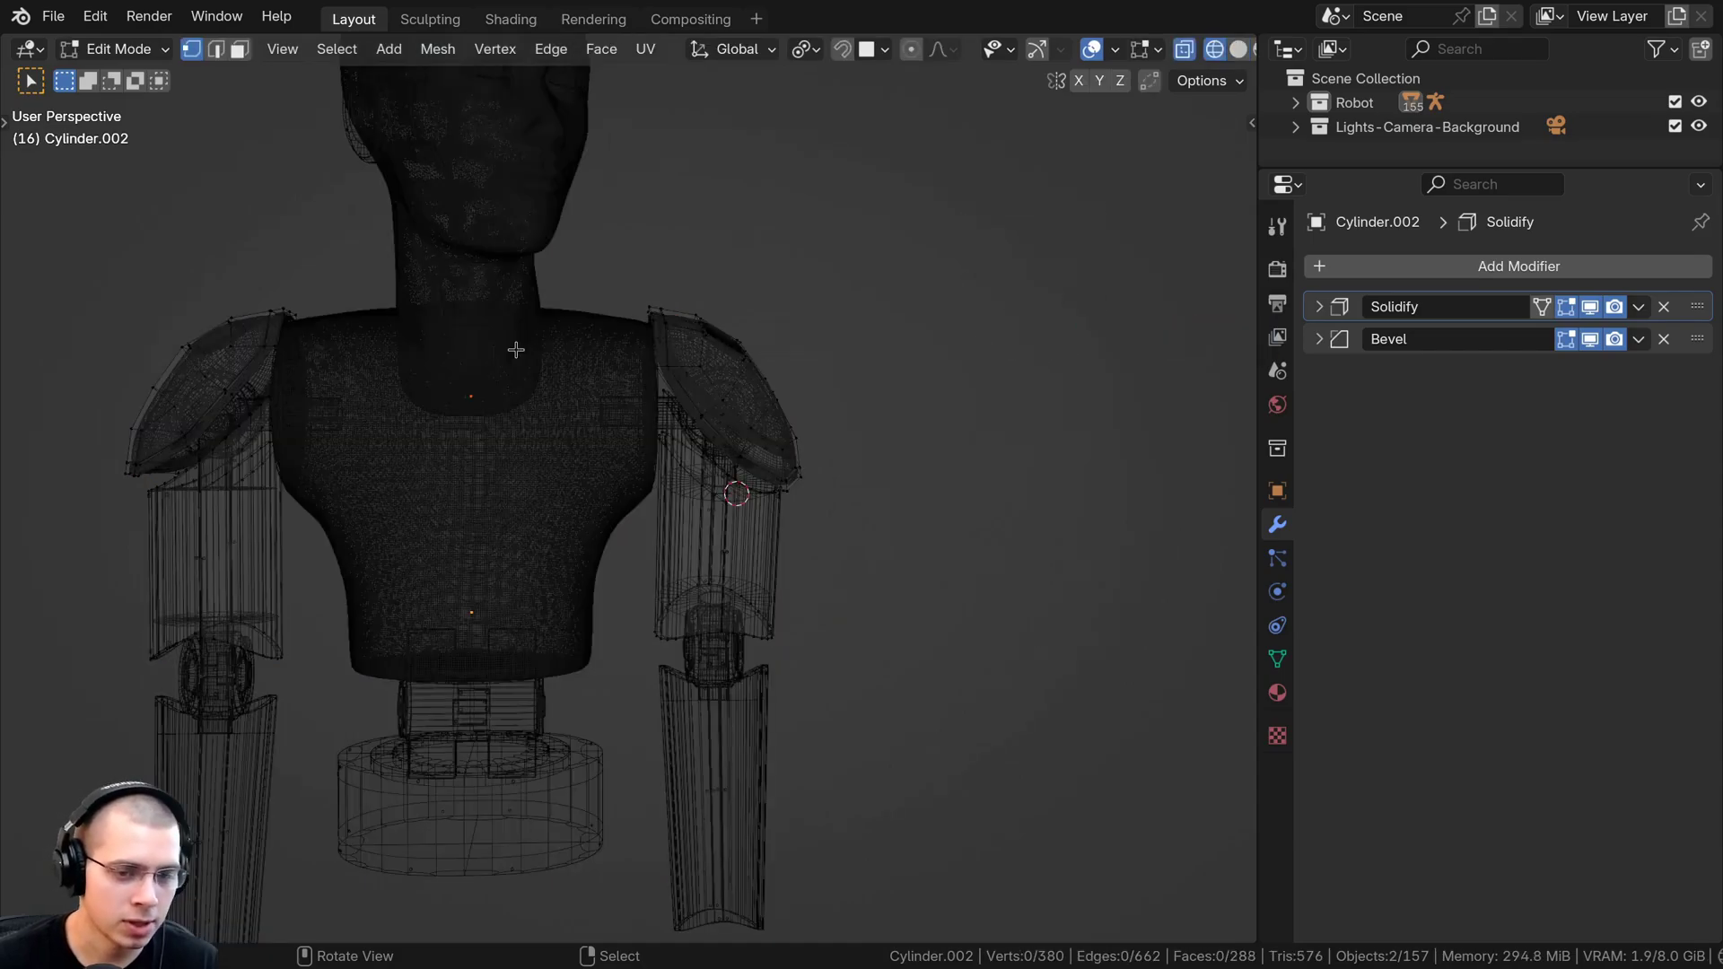
Separate the linked shoulder pad and upper-arm shell of the robot's left arm by selection and return to solid Object Mode
key("l")
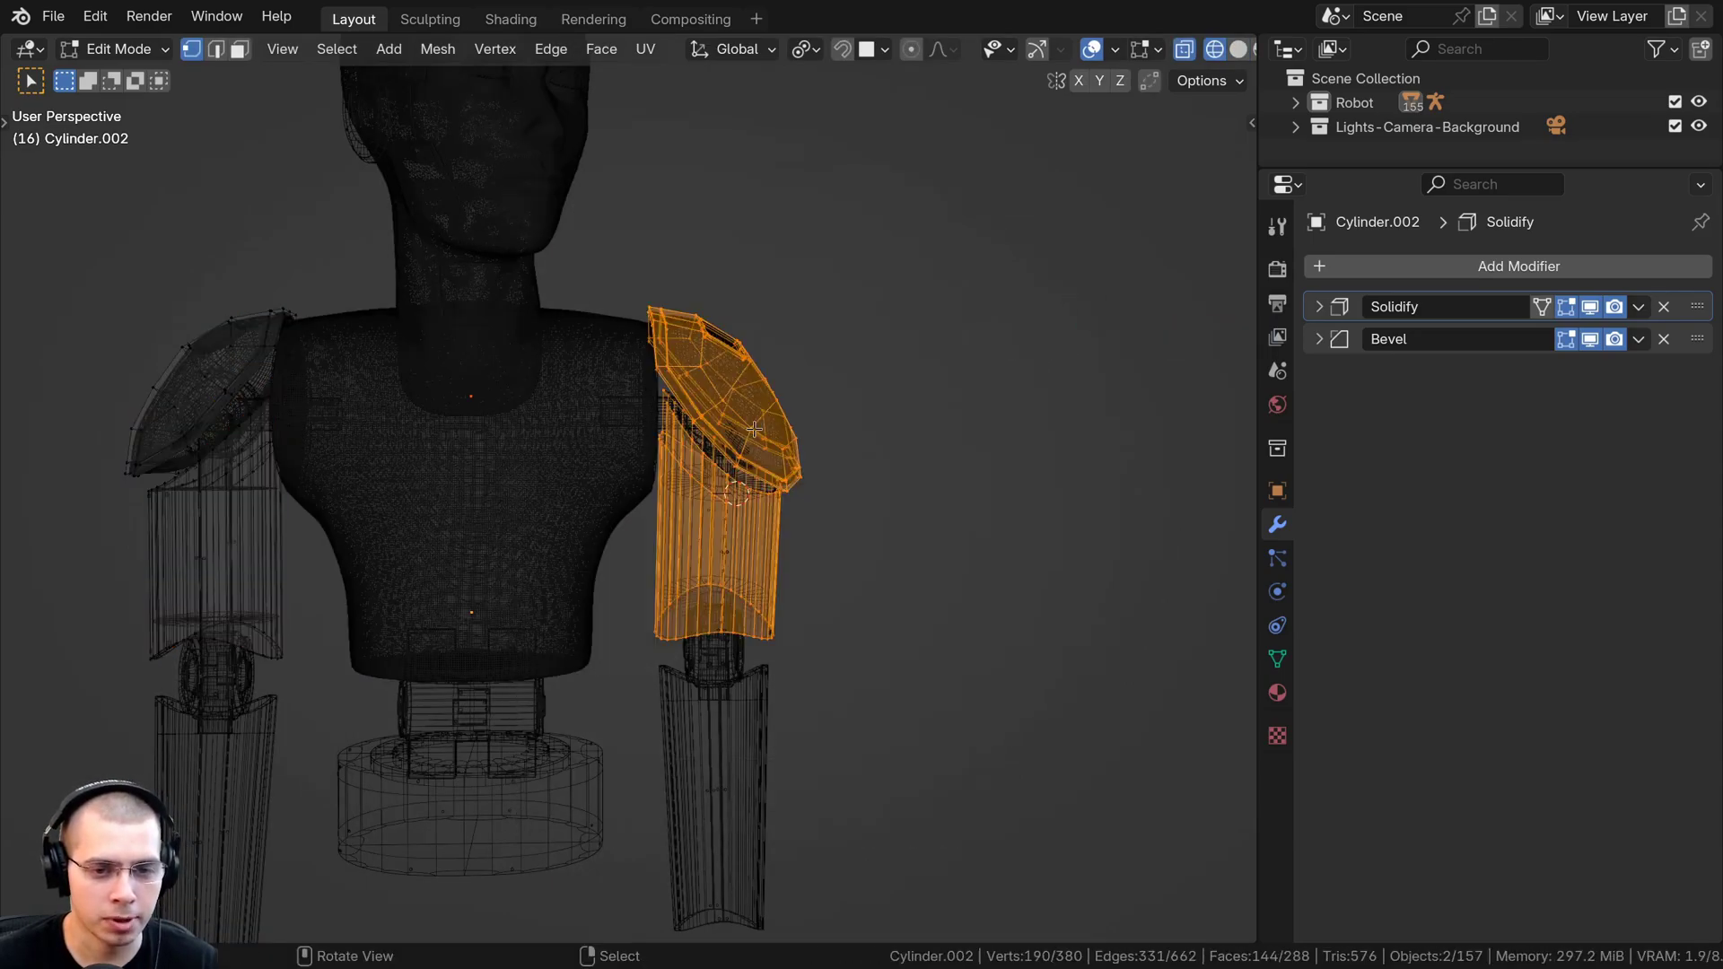
key("p")
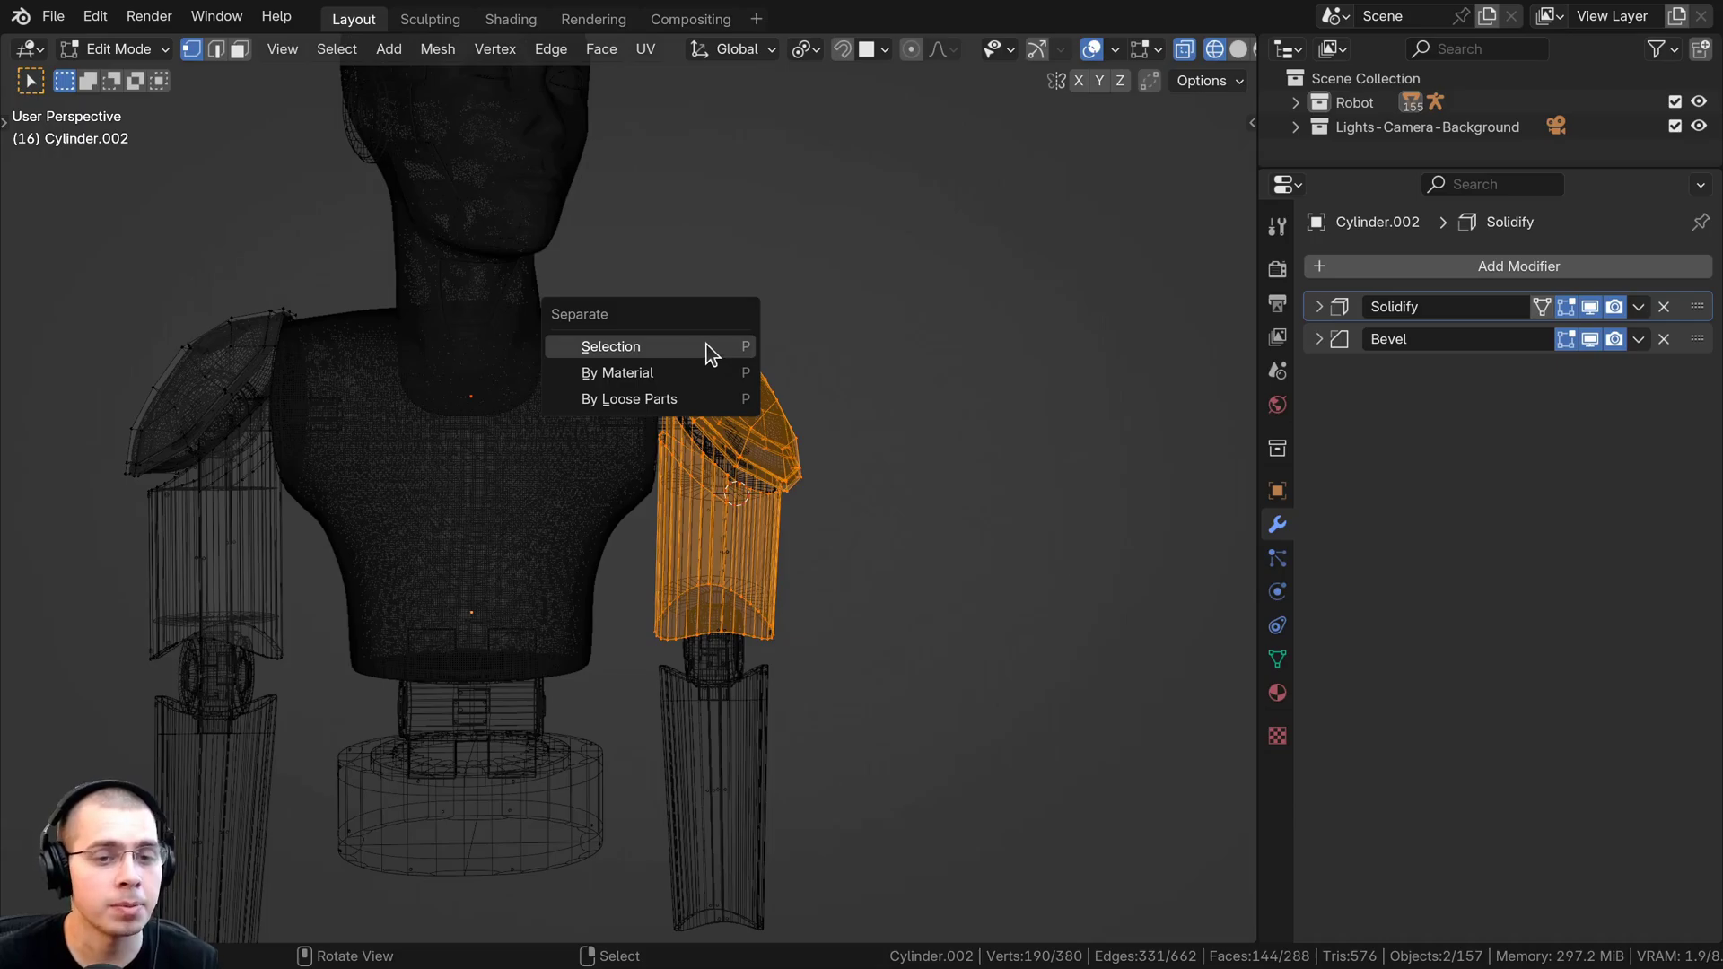
left_click(636, 348)
key("Tab")
scroll(519, 466, "down", 5)
key("z")
left_click(673, 462)
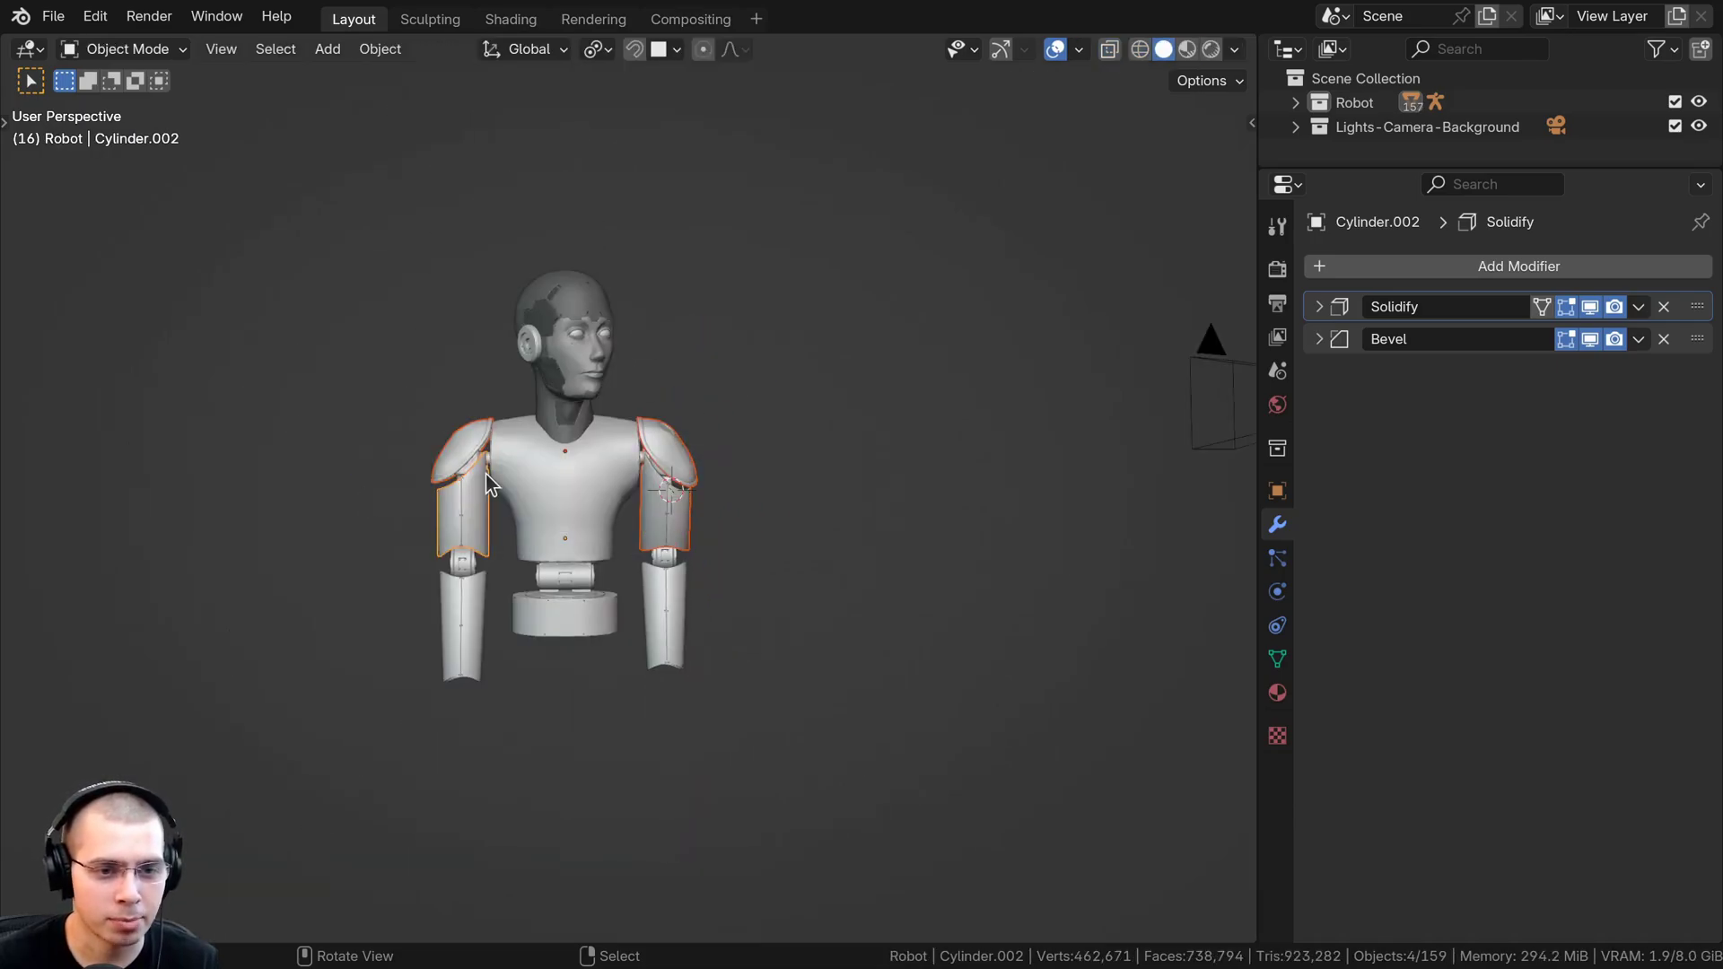
Try moving each shoulder pad and upper-arm shell on its own
scroll(713, 390, "up", 4)
left_click(713, 385)
key("g")
right_click(767, 277)
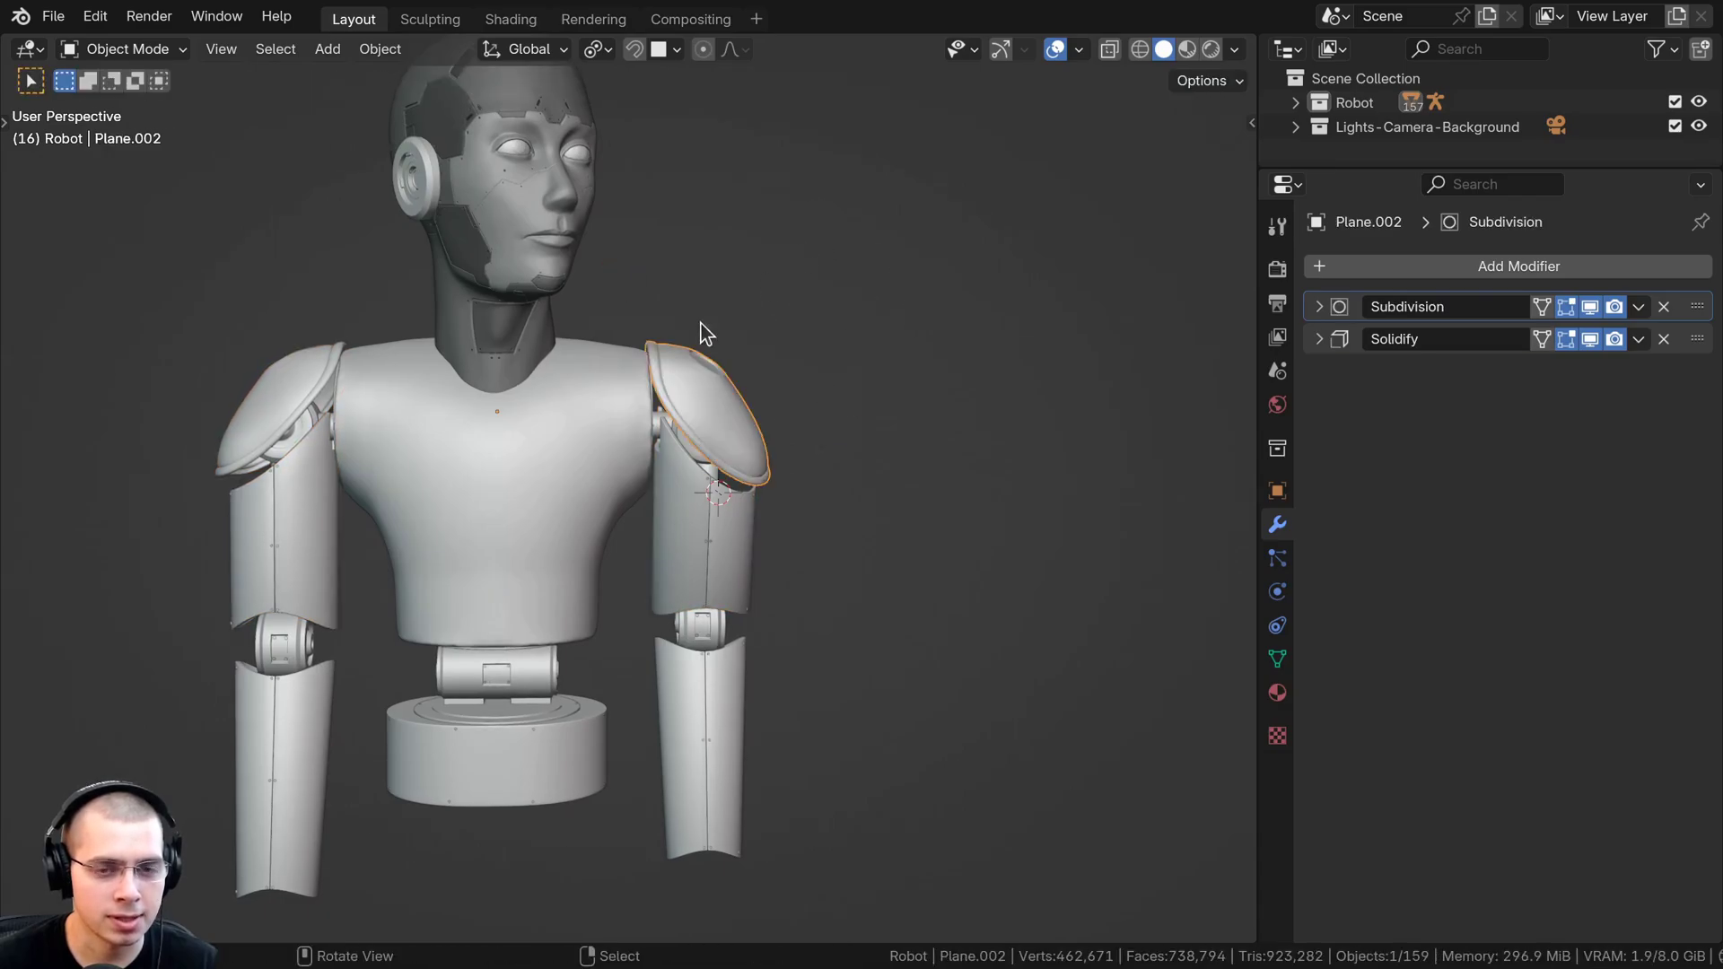
right_click(280, 400)
key("g")
right_click(271, 408)
right_click(301, 549)
key("g")
right_click(180, 577)
right_click(697, 552)
key("g")
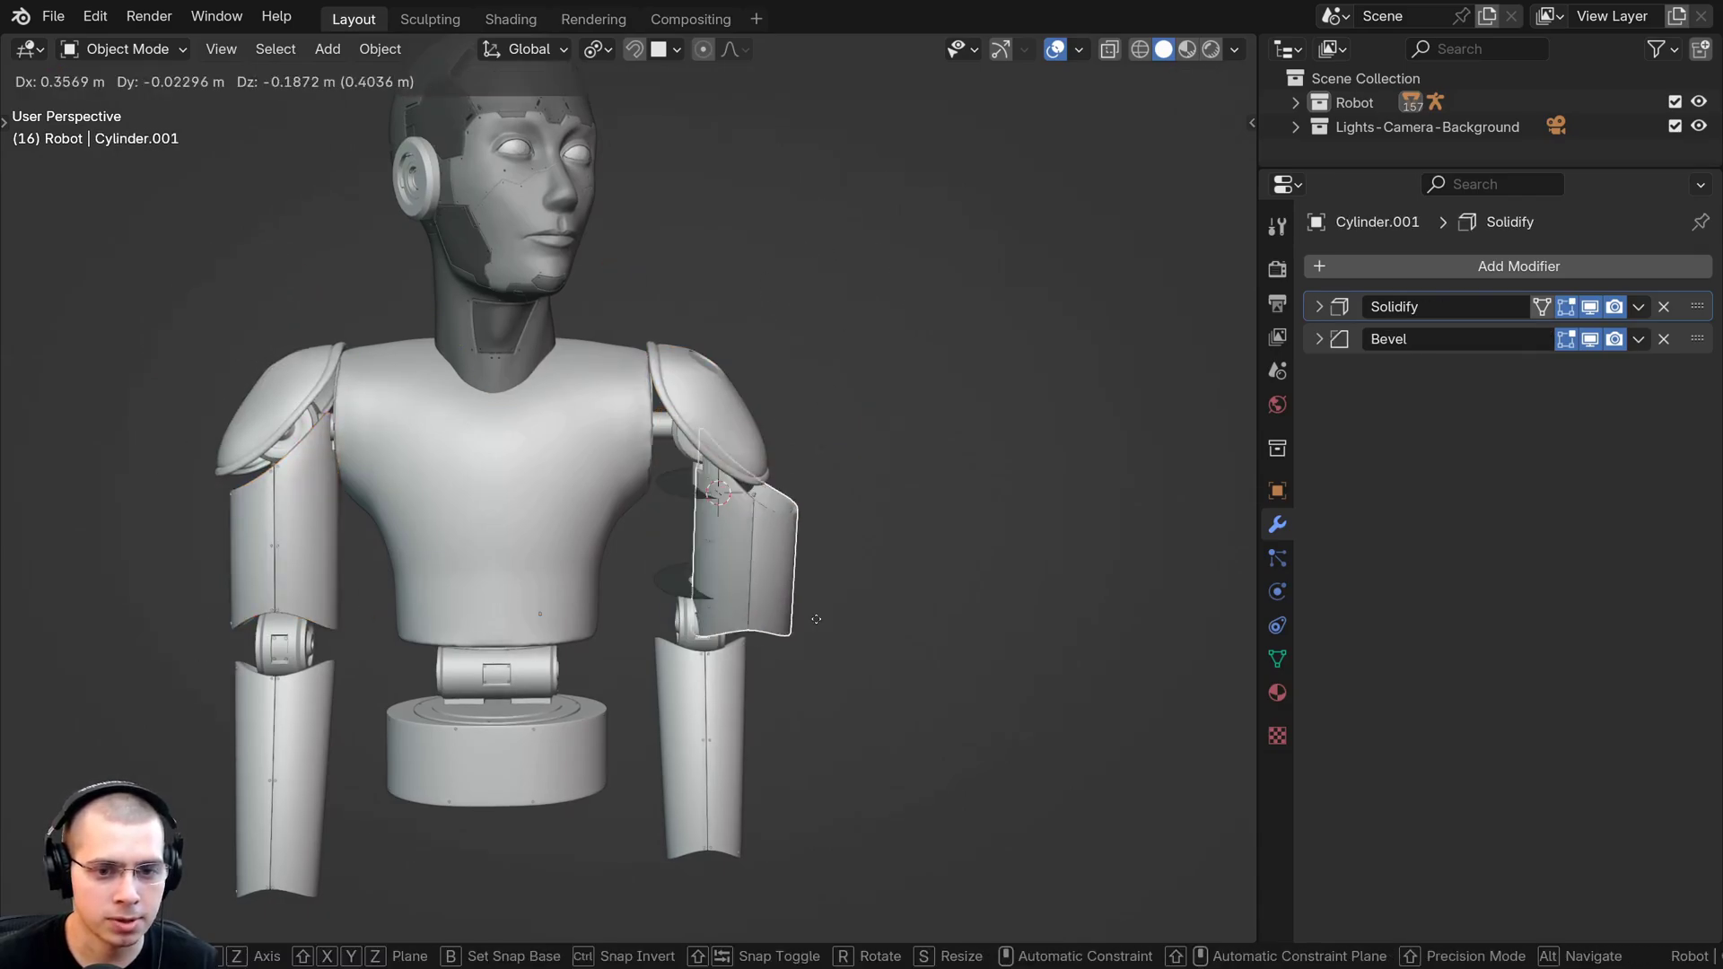
right_click(856, 646)
Box-select the parts of the robot's left arm from the shoulder pad down to the forearm
middle_click_drag(785, 520, 771, 527, "shift")
middle_click_drag(728, 418, 727, 425, "shift")
right_click(680, 448)
right_click(692, 485)
key("b")
left_click_drag(656, 306, 768, 898)
middle_click_drag(773, 568, 677, 386)
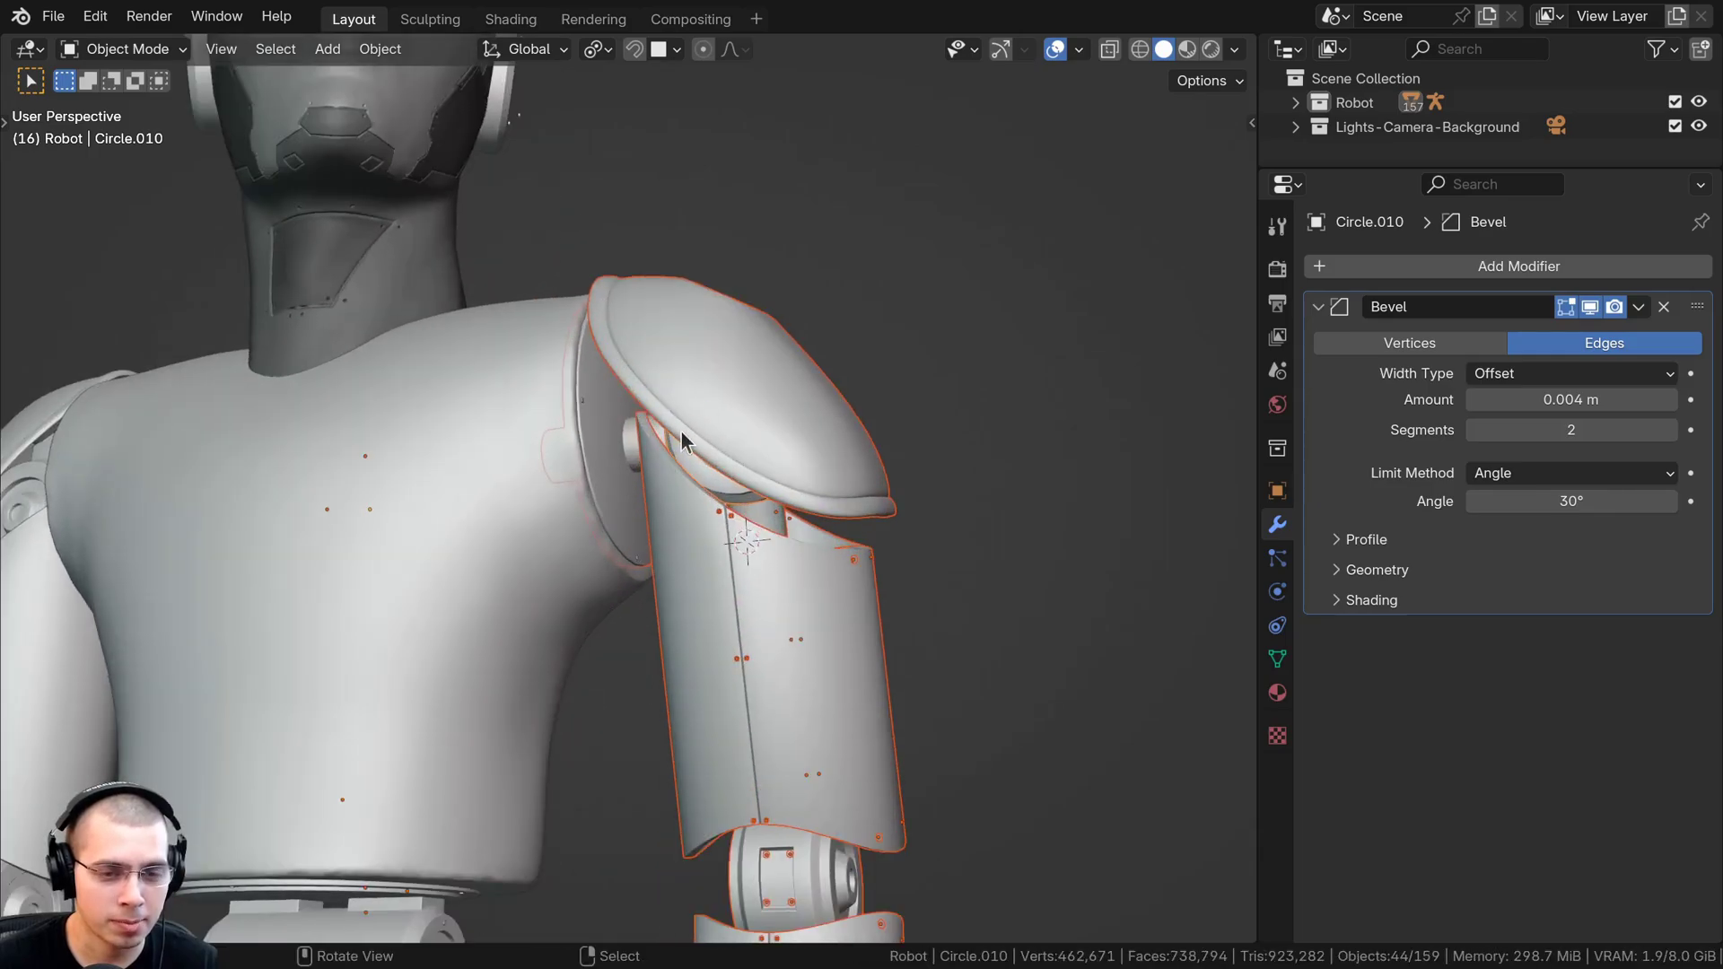
Open the cylindrical shoulder pin in Edit Mode and select its end face in face selection mode
scroll(670, 432, "up", 2)
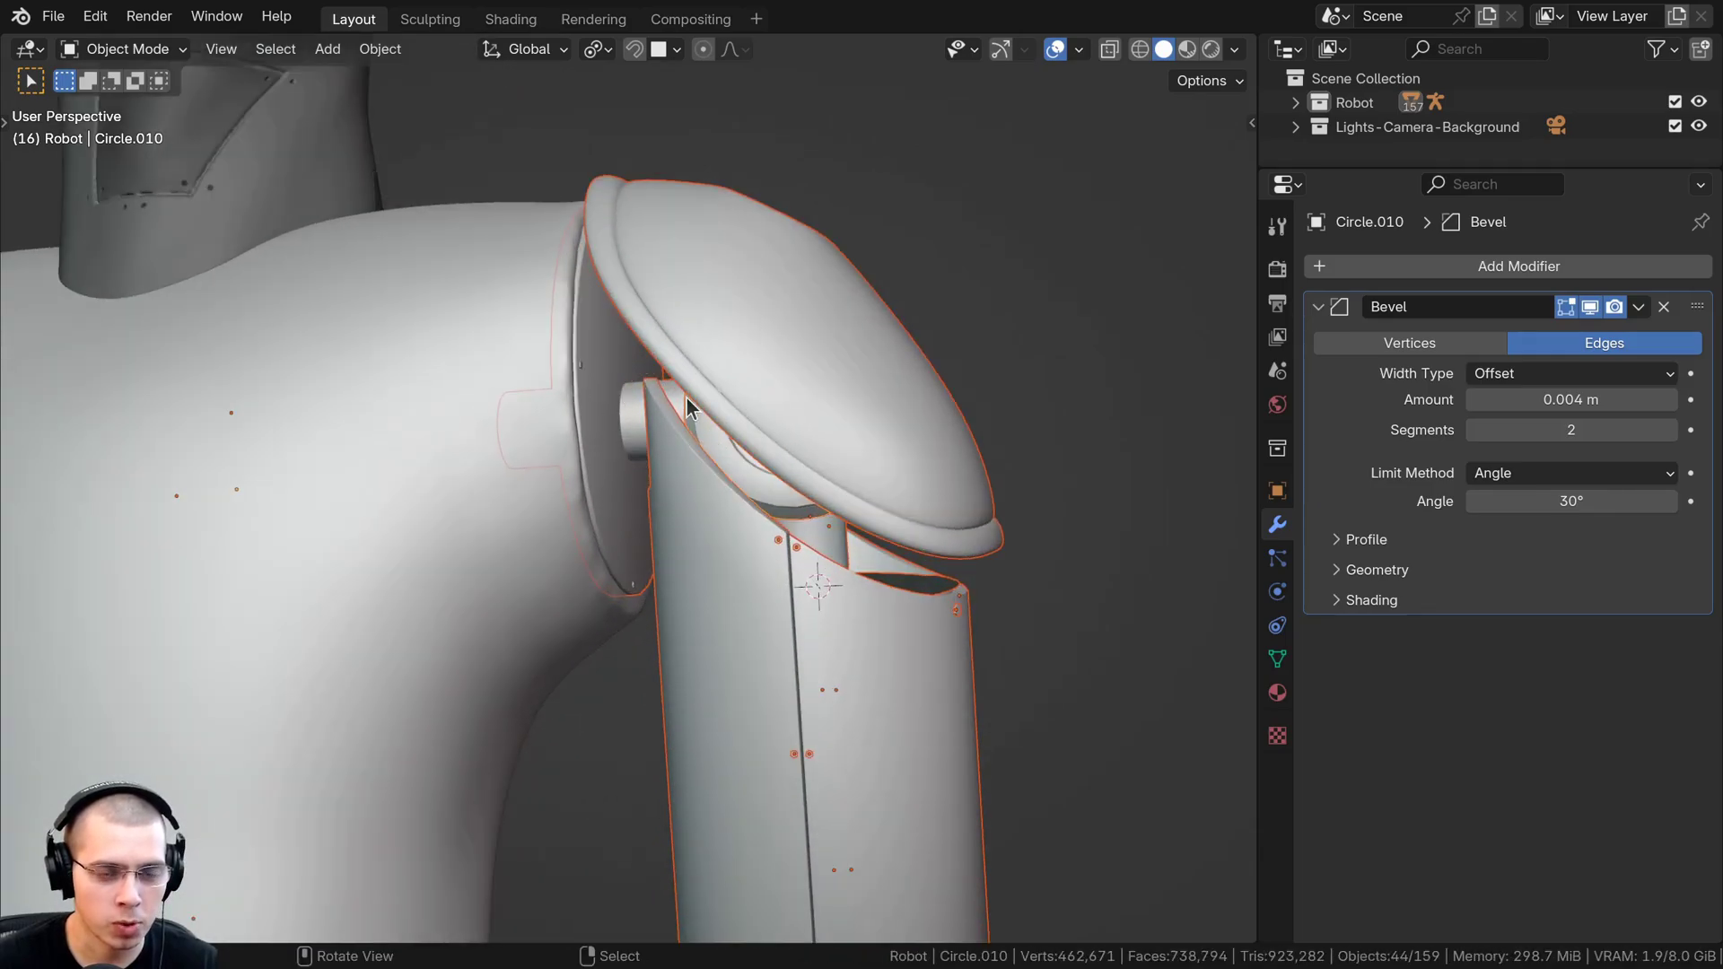
scroll(687, 403, "down", 1)
middle_click_drag(578, 390, 503, 443)
scroll(627, 416, "up", 4)
scroll(503, 443, "up", 1)
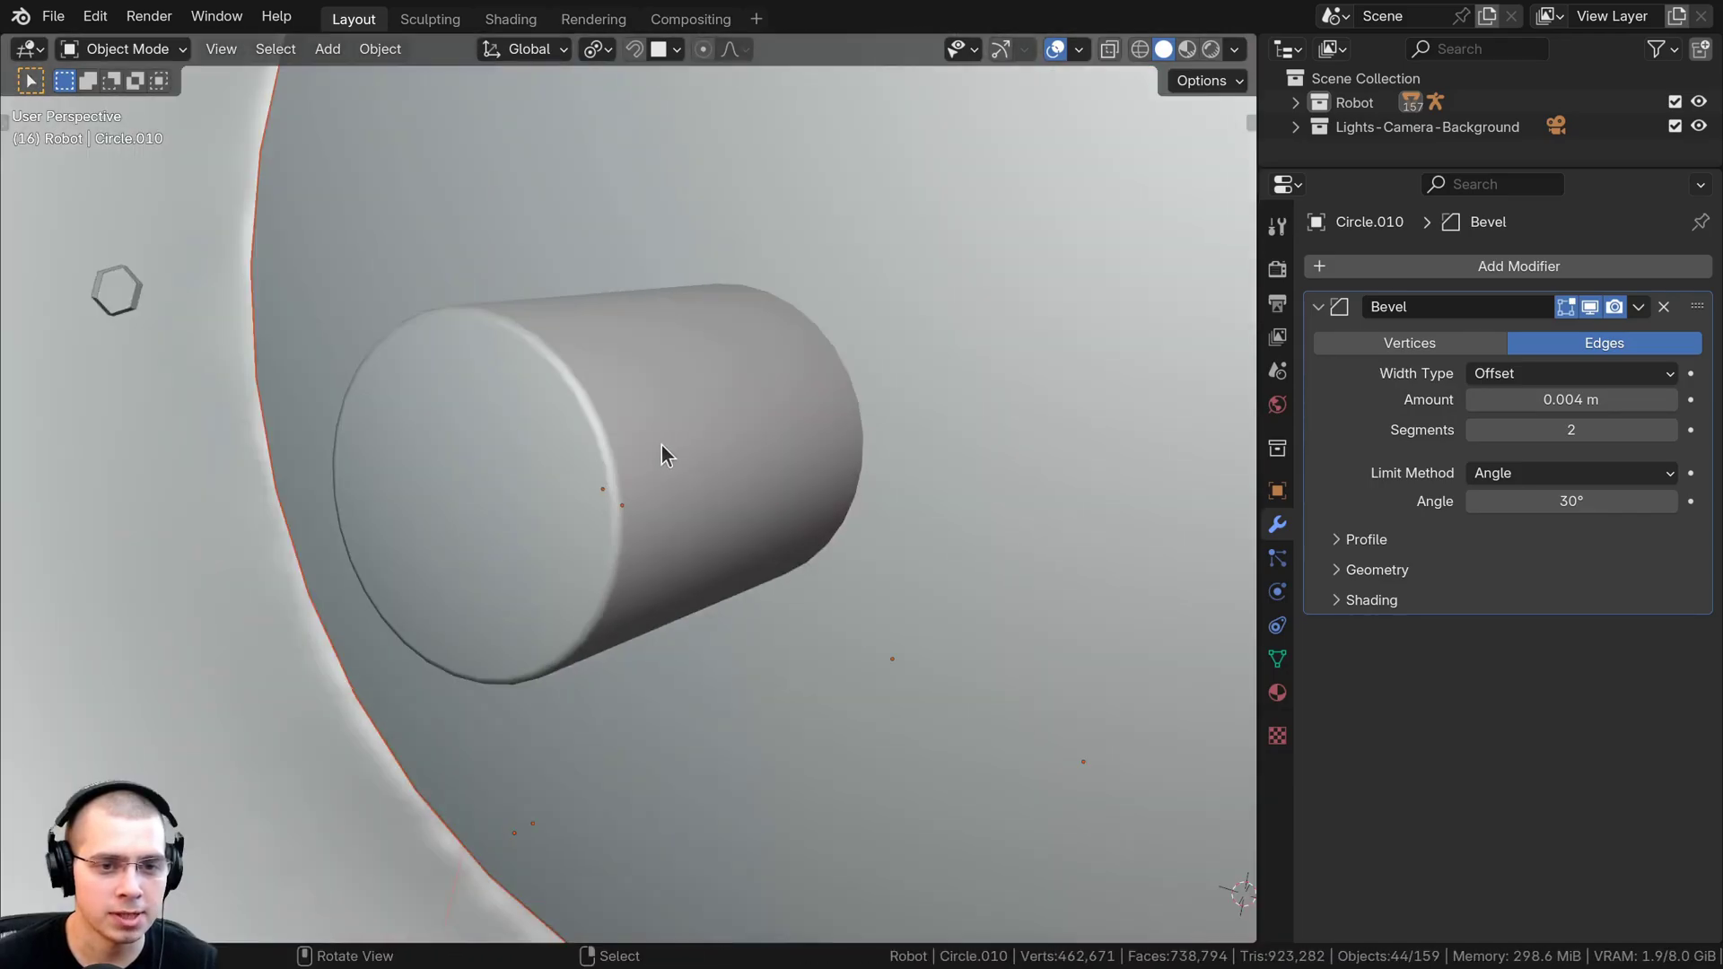
left_click(691, 427)
key("Tab")
middle_click_drag(474, 517, 391, 421)
key("3")
left_click(508, 537)
Snap the 3D cursor to the selected end face of the shoulder pin
key("g")
right_click(430, 372)
middle_click_drag(604, 376, 665, 303)
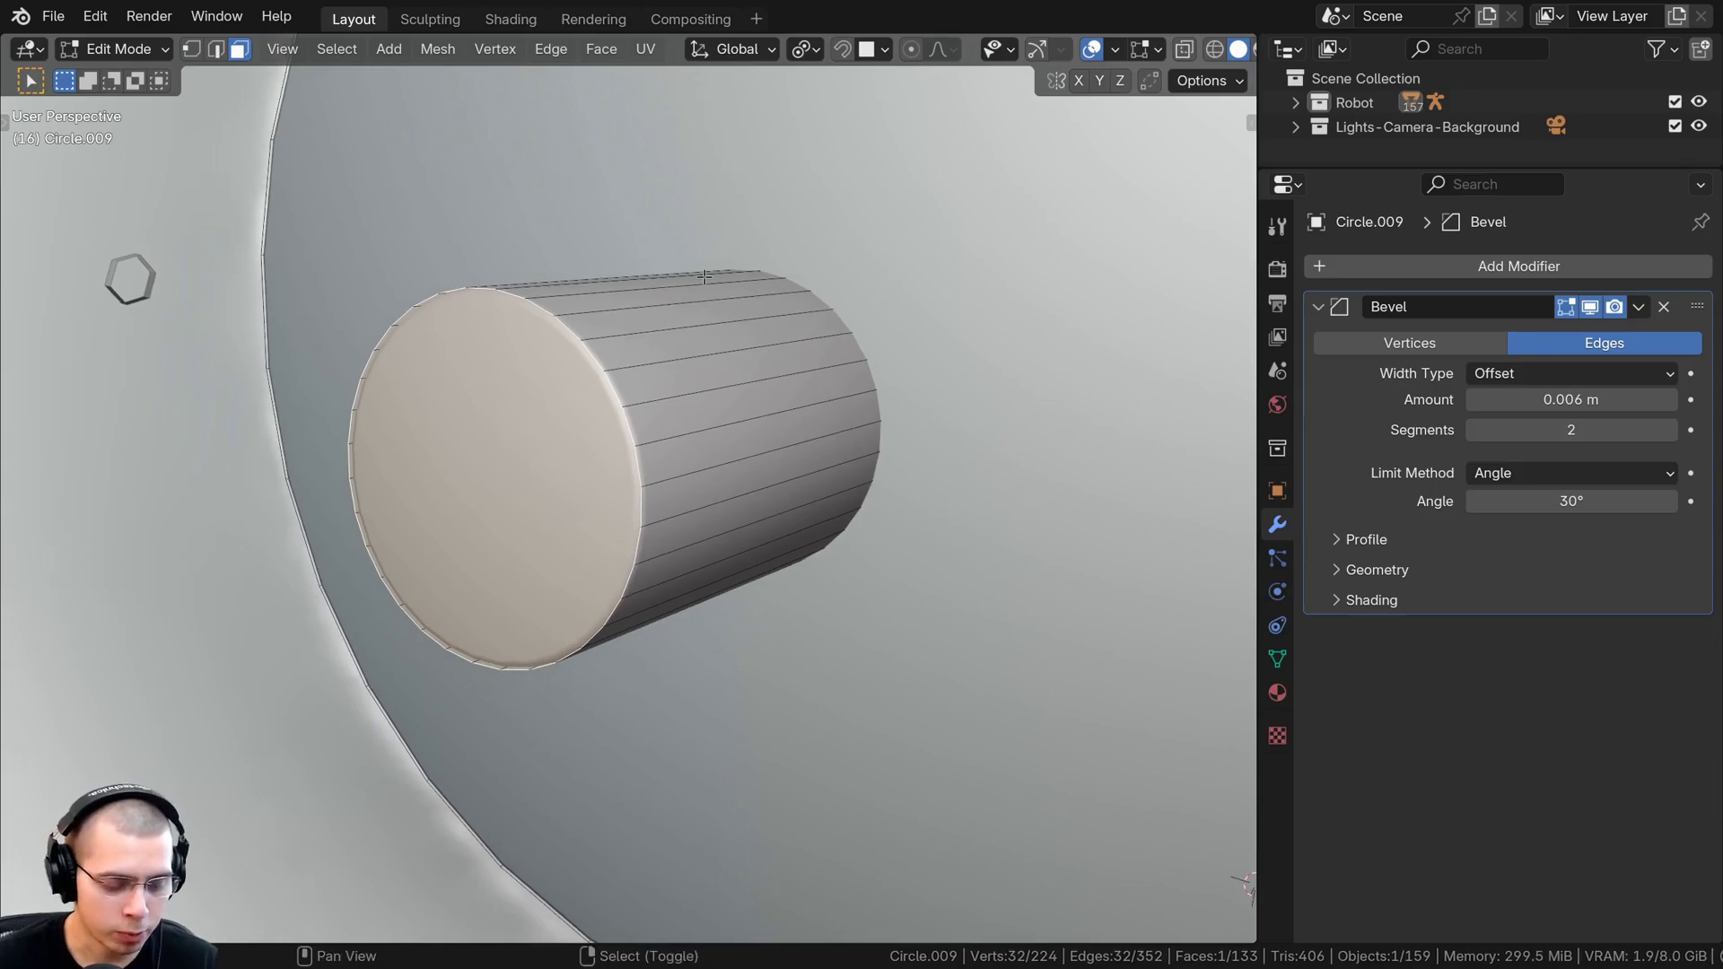
key("shift+s")
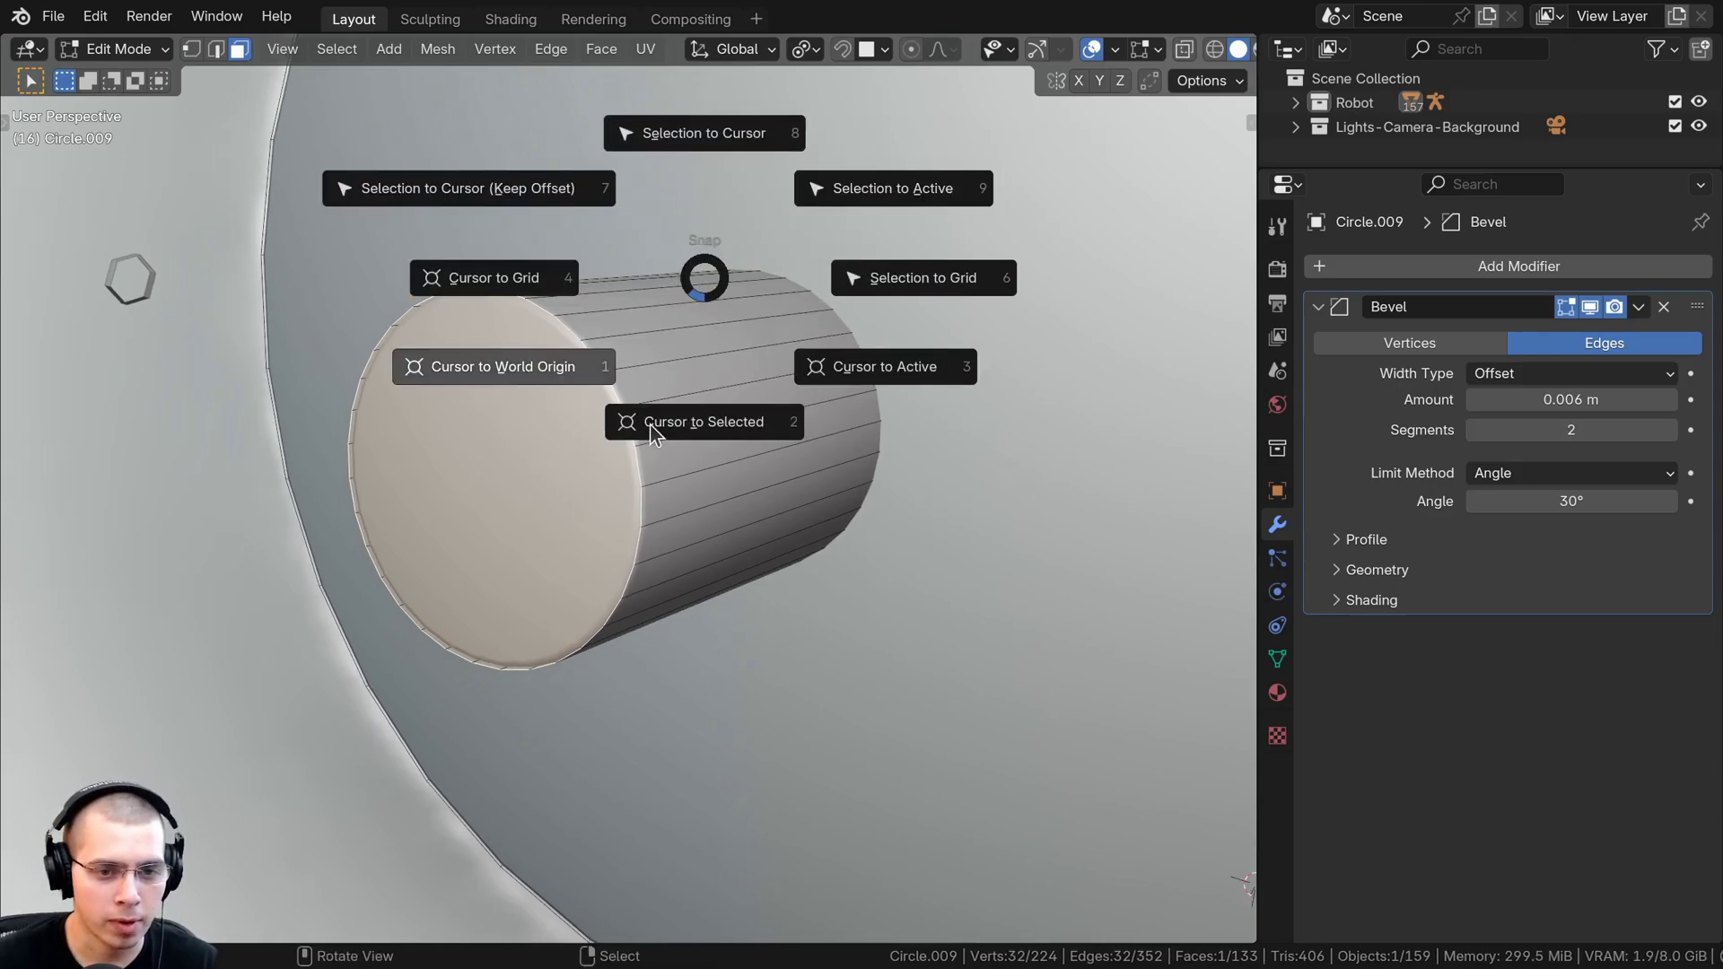
left_click(718, 428)
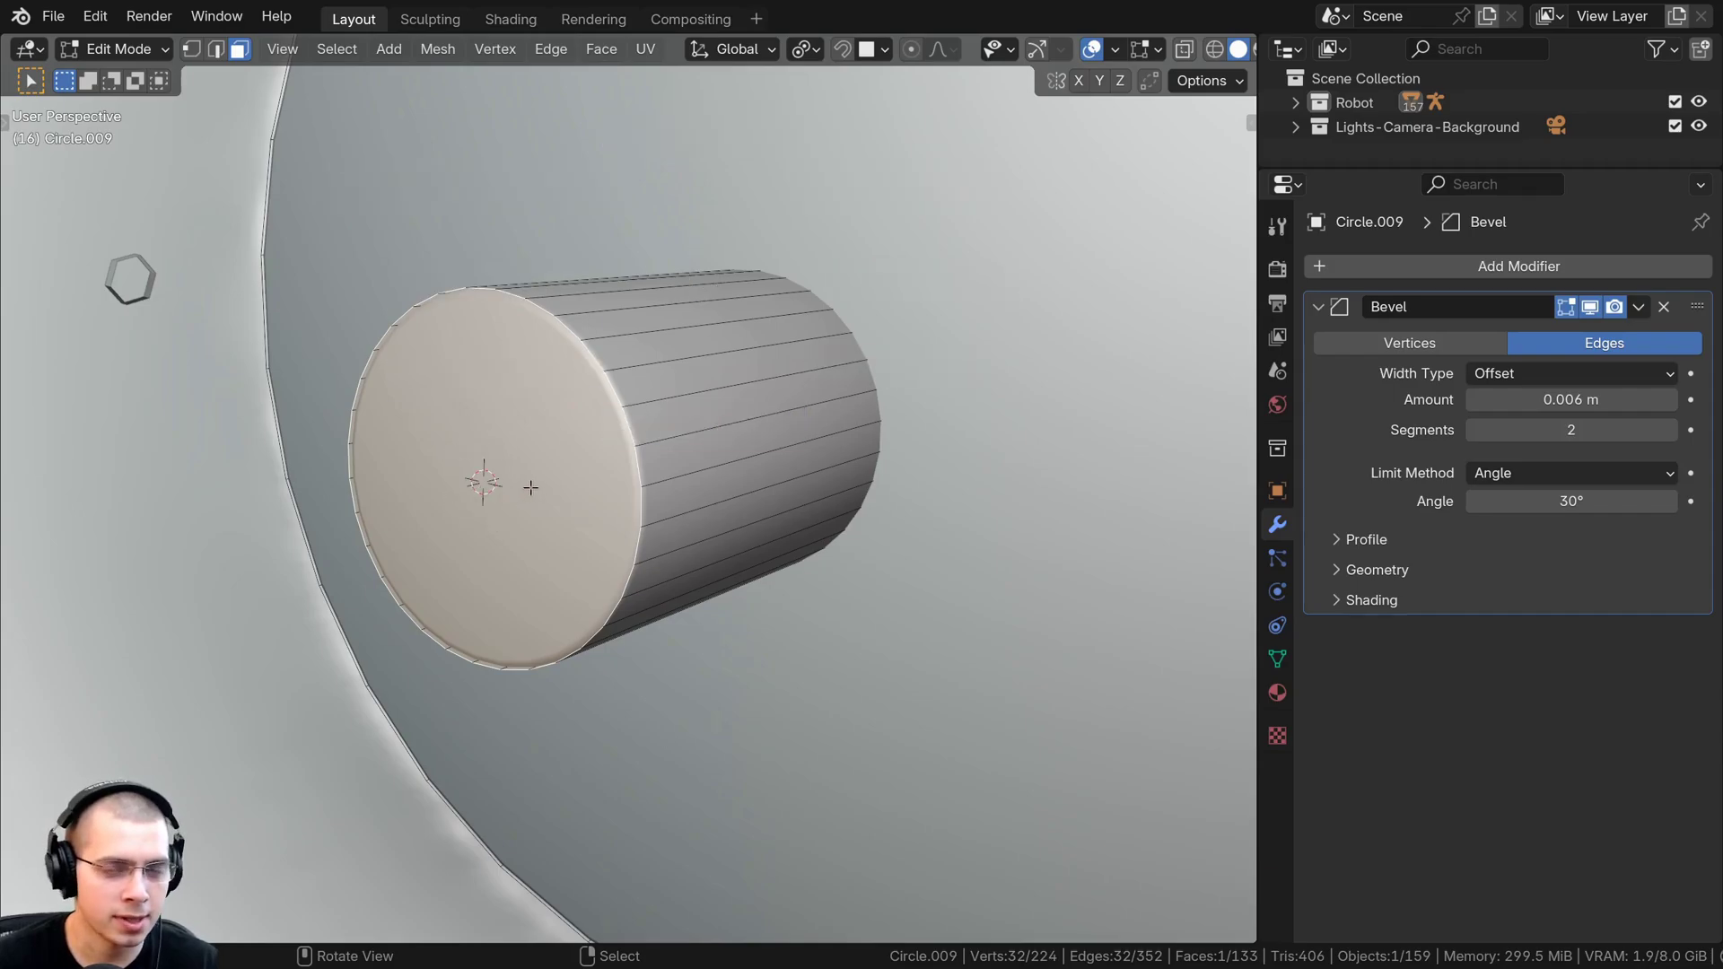
Return to Object Mode and box-select the whole left arm, including the shoulder pad, elbow joint and forearm
scroll(530, 487, "down", 10)
key("Tab")
middle_click_drag(701, 329, 699, 220, "shift")
key("b")
left_click_drag(652, 209, 775, 718)
middle_click_drag(728, 439, 730, 475, "shift")
middle_click_drag(730, 475, 725, 471)
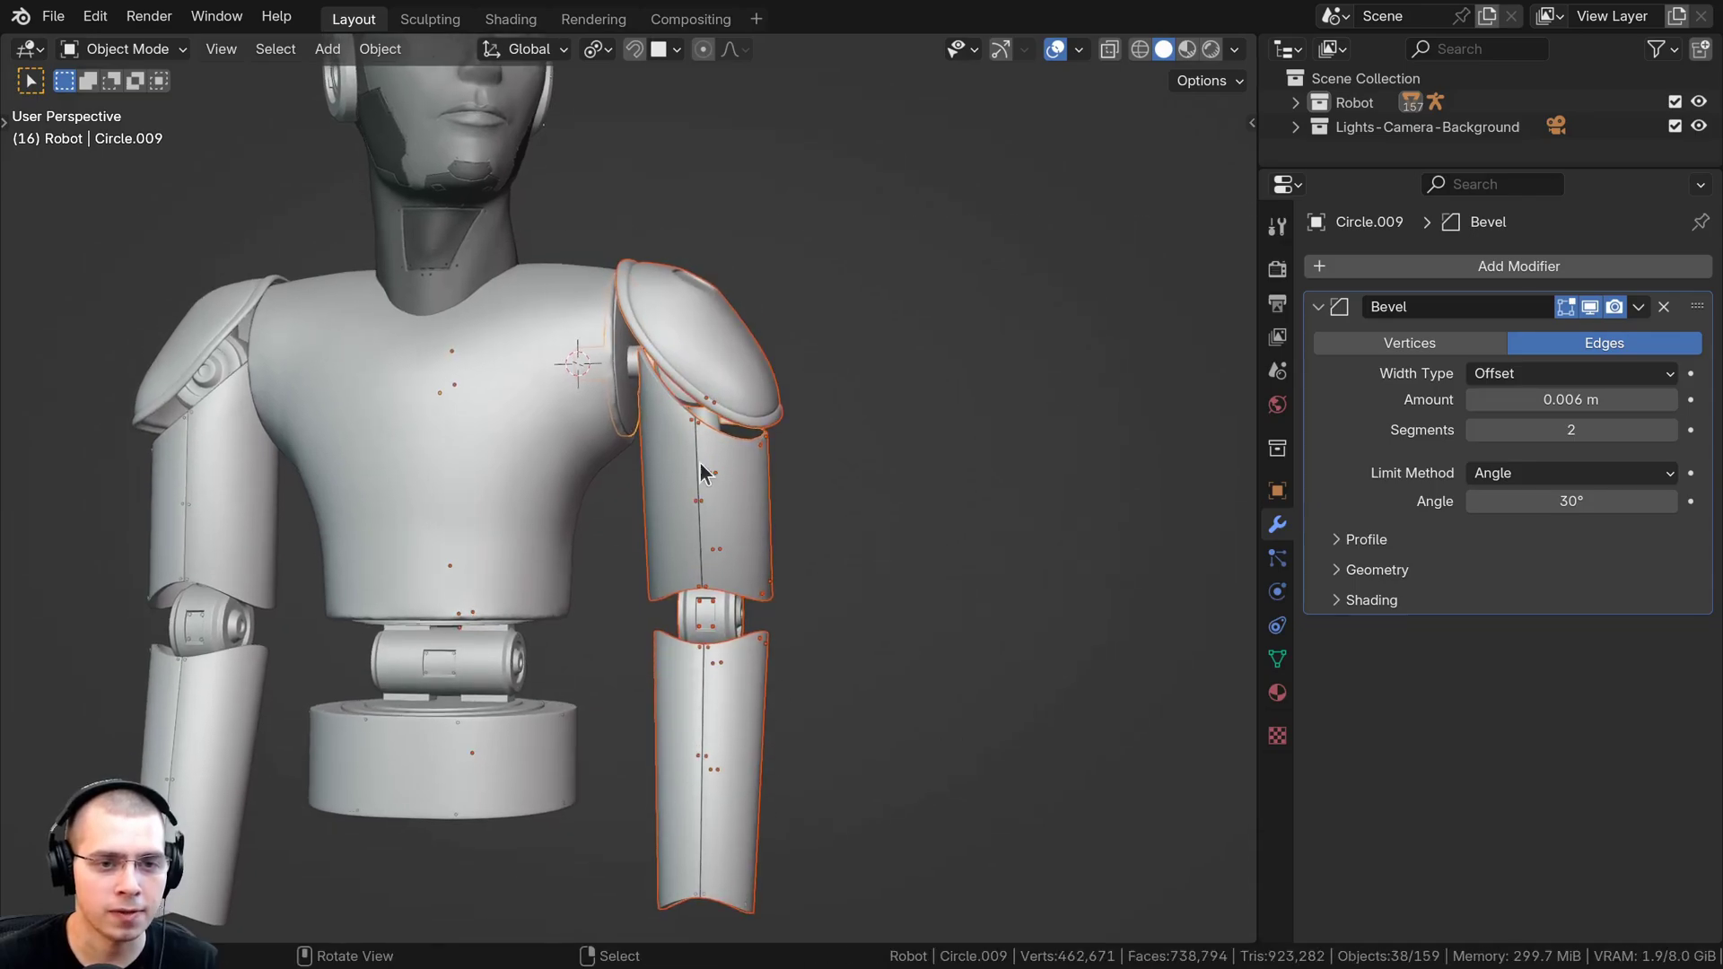
Set the transform pivot point to 3D Cursor and rotate the selected arm around the global X axis at the shoulder
left_click(601, 51)
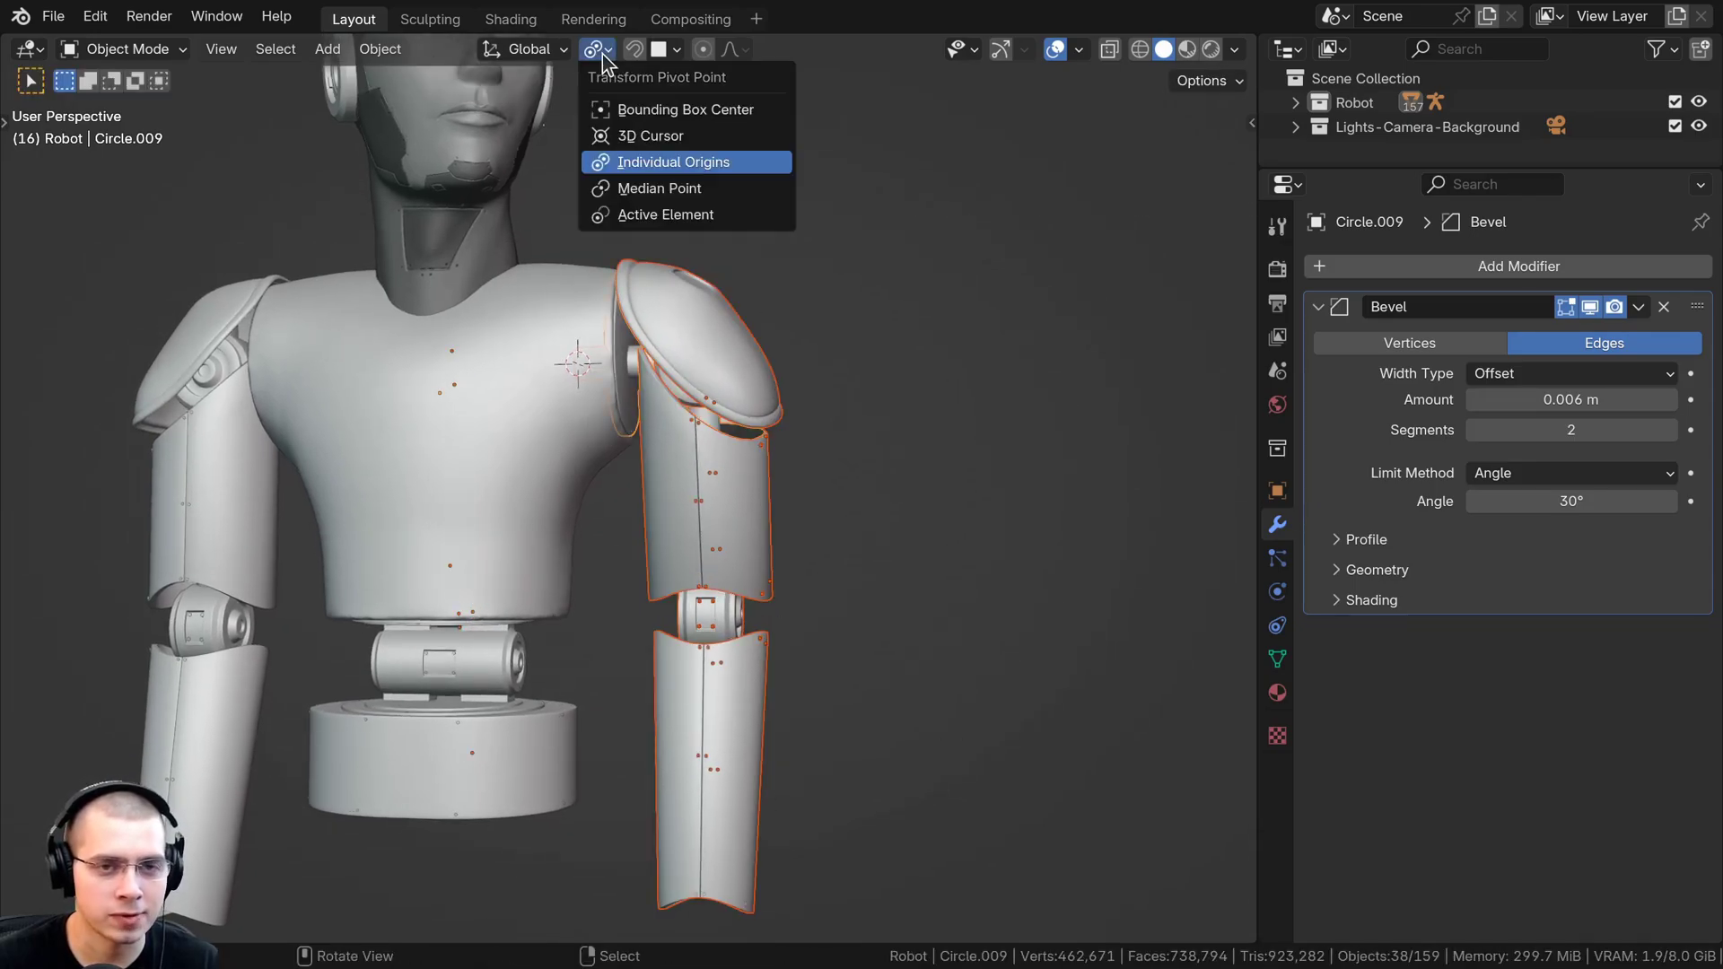
left_click(641, 136)
middle_click_drag(692, 224, 972, 404)
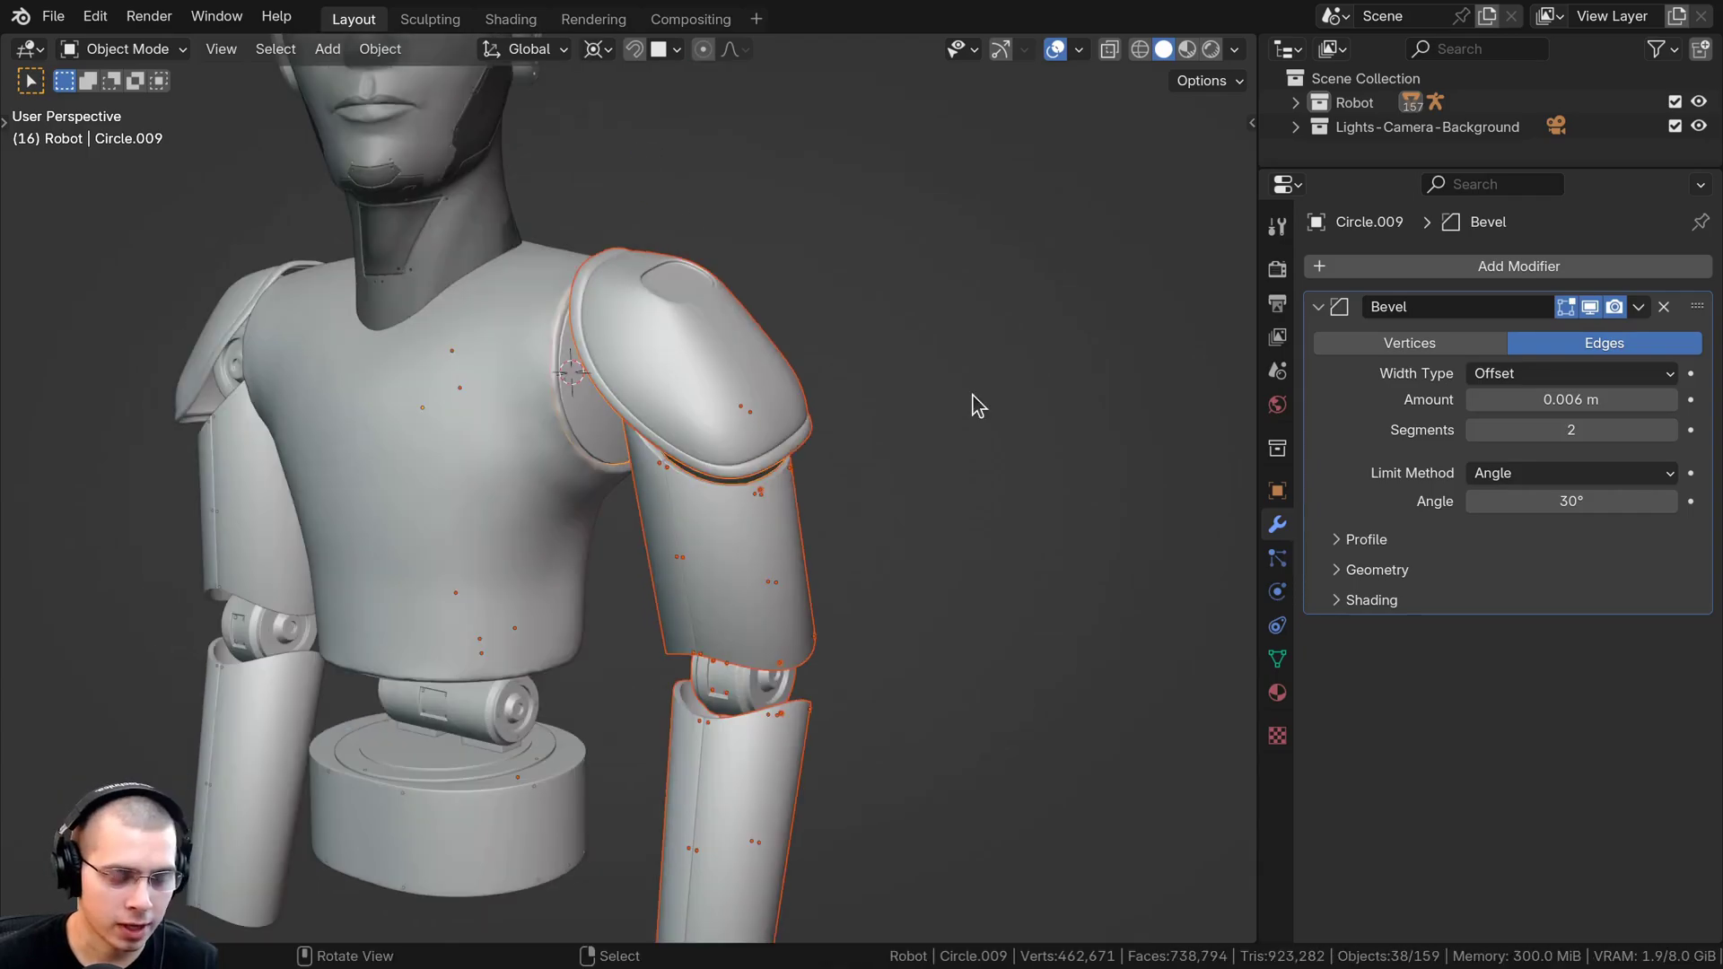
key("r")
key("x")
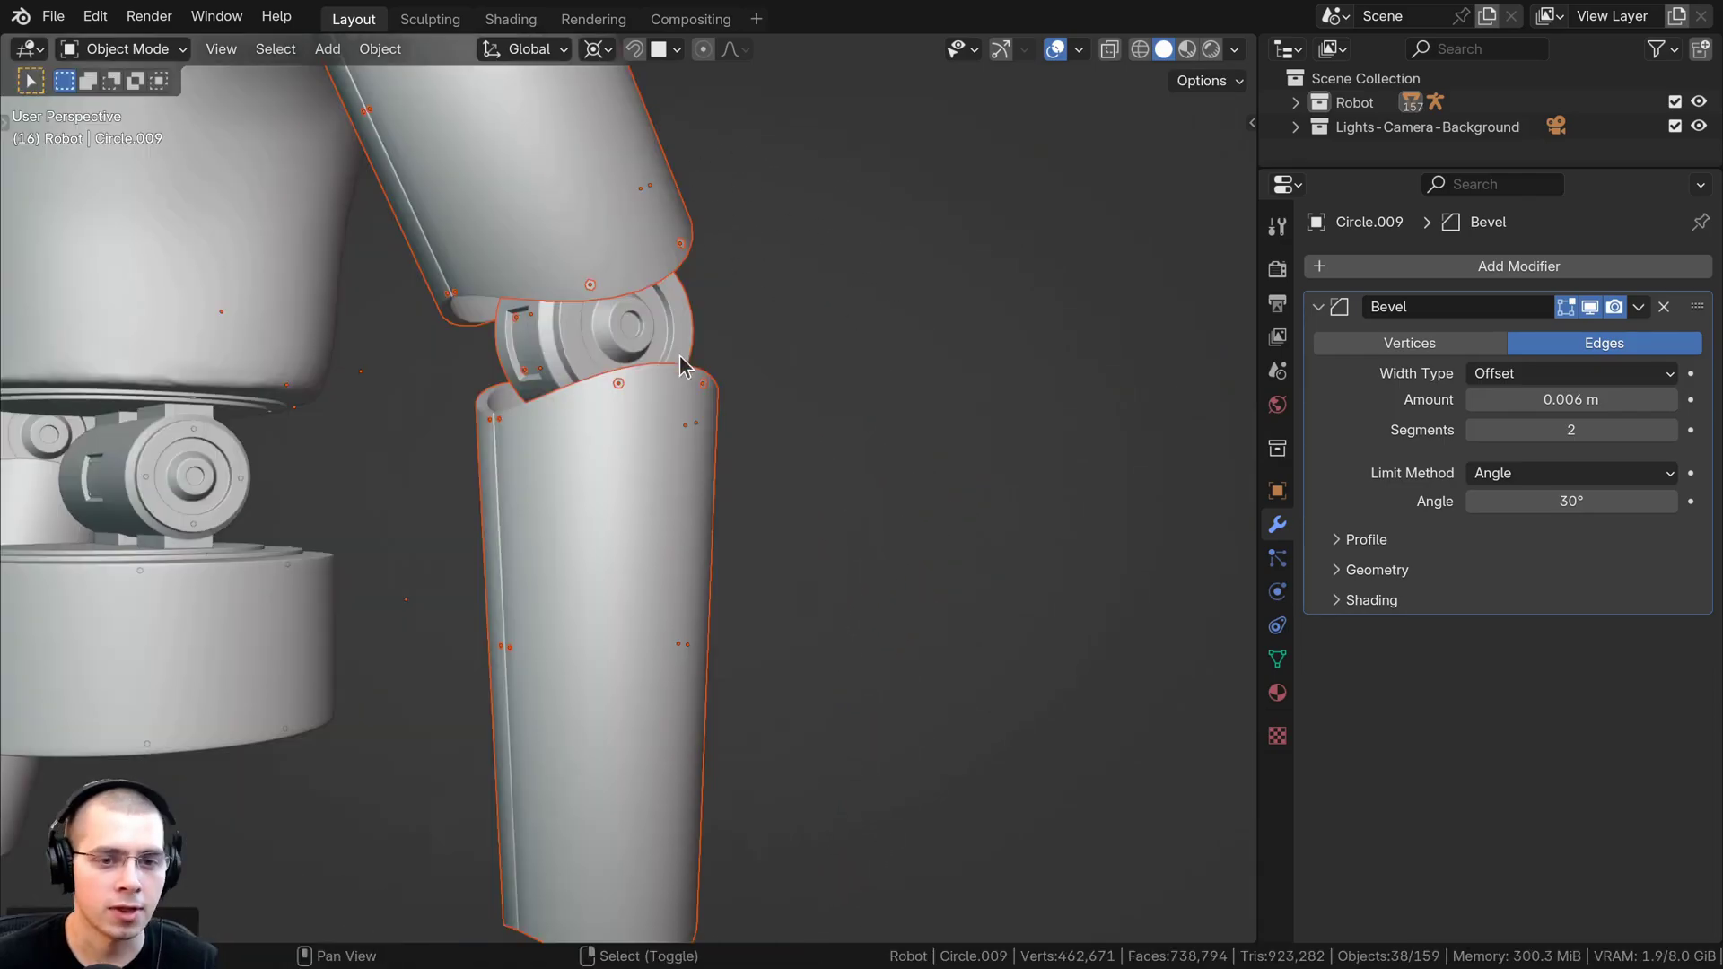
middle_click_drag(680, 353, 644, 422, "shift")
Select the elbow joint and snap the 3D cursor to its round center face in Edit Mode
right_click(675, 396)
scroll(670, 392, "up", 2)
scroll(645, 422, "up", 3)
key("Tab")
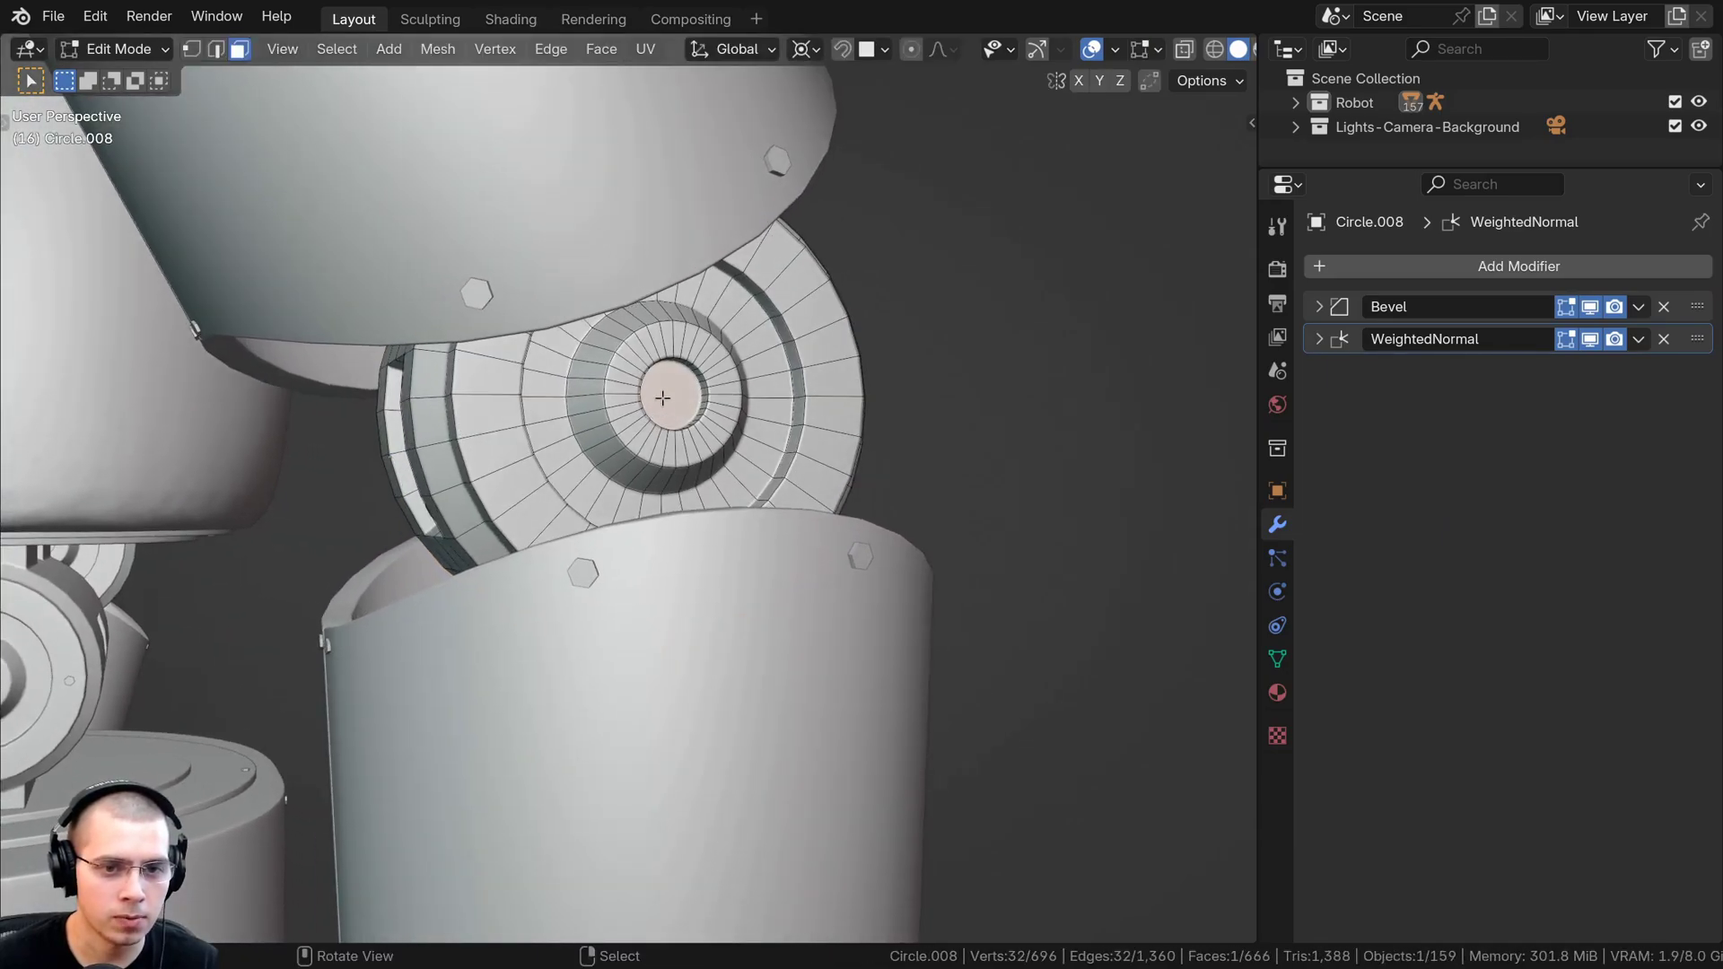
middle_click_drag(667, 387, 656, 396, "shift")
key("shift+s")
left_click(754, 305)
scroll(677, 431, "down", 2)
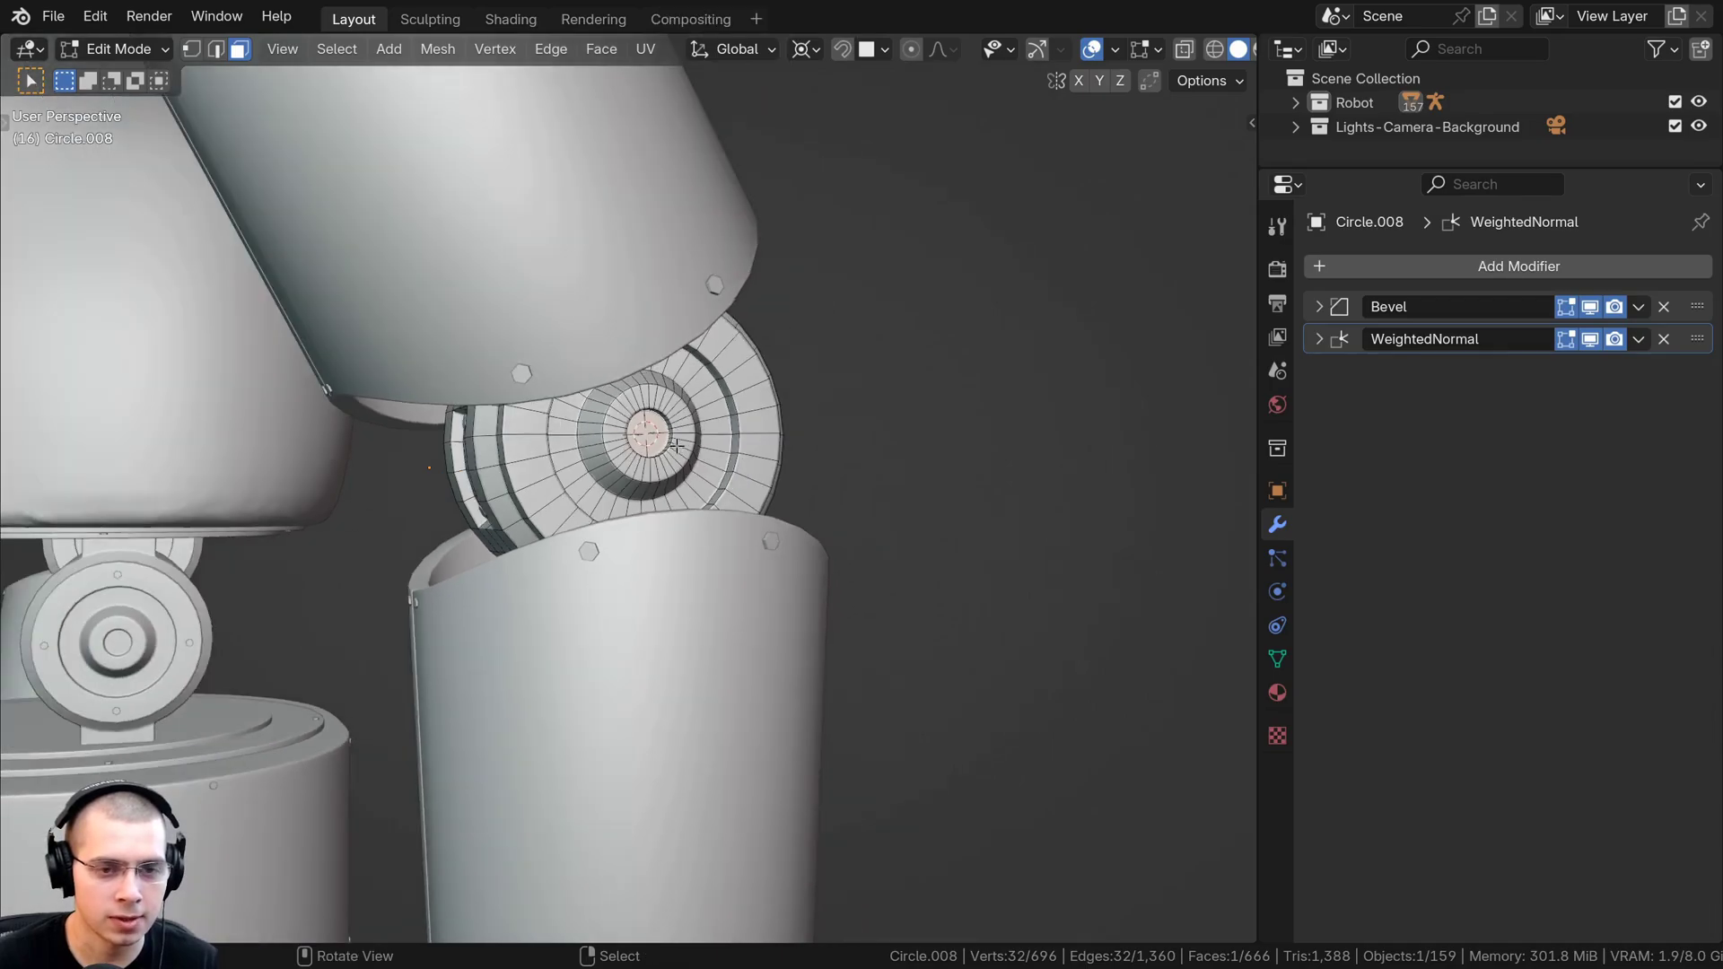
Return to Object Mode and box-select the forearm together with the elbow joint
key("Tab")
scroll(639, 494, "down", 3)
middle_click_drag(628, 512, 739, 423)
key("b")
left_click_drag(737, 435, 512, 763)
scroll(736, 574, "down", 1)
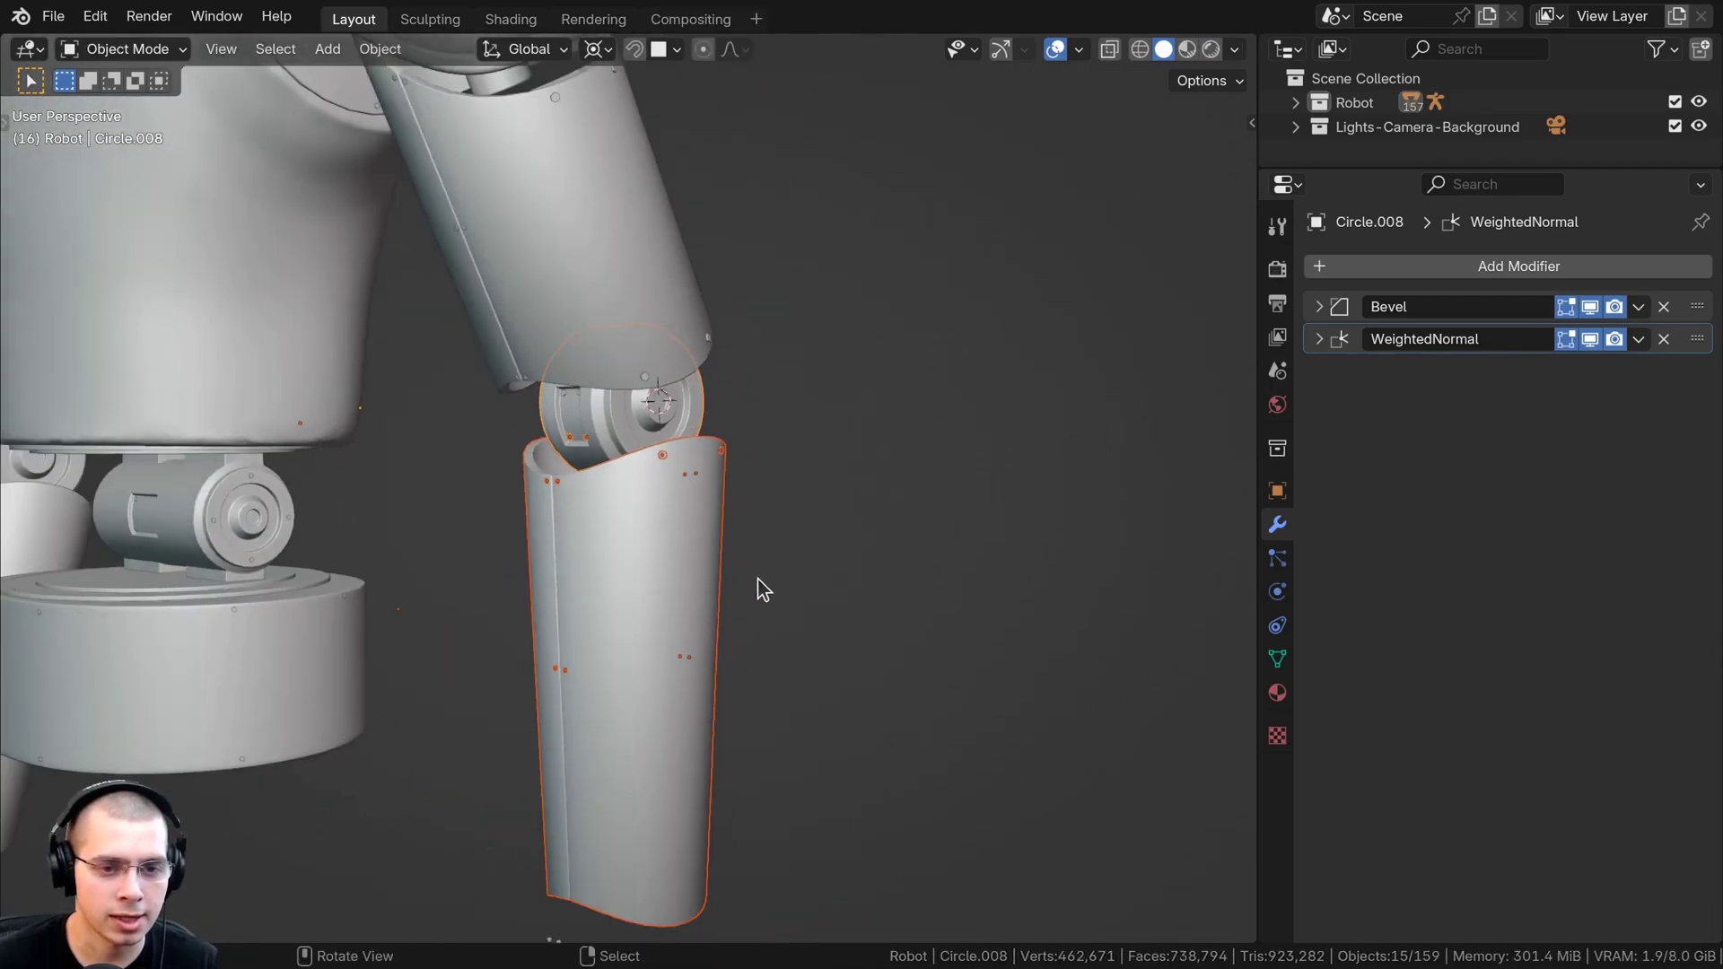
Bend the forearm at the elbow by rotating it around the global X axis, adjusting the angle with a second rotation
middle_click_drag(754, 565, 824, 431)
key("r")
key("x")
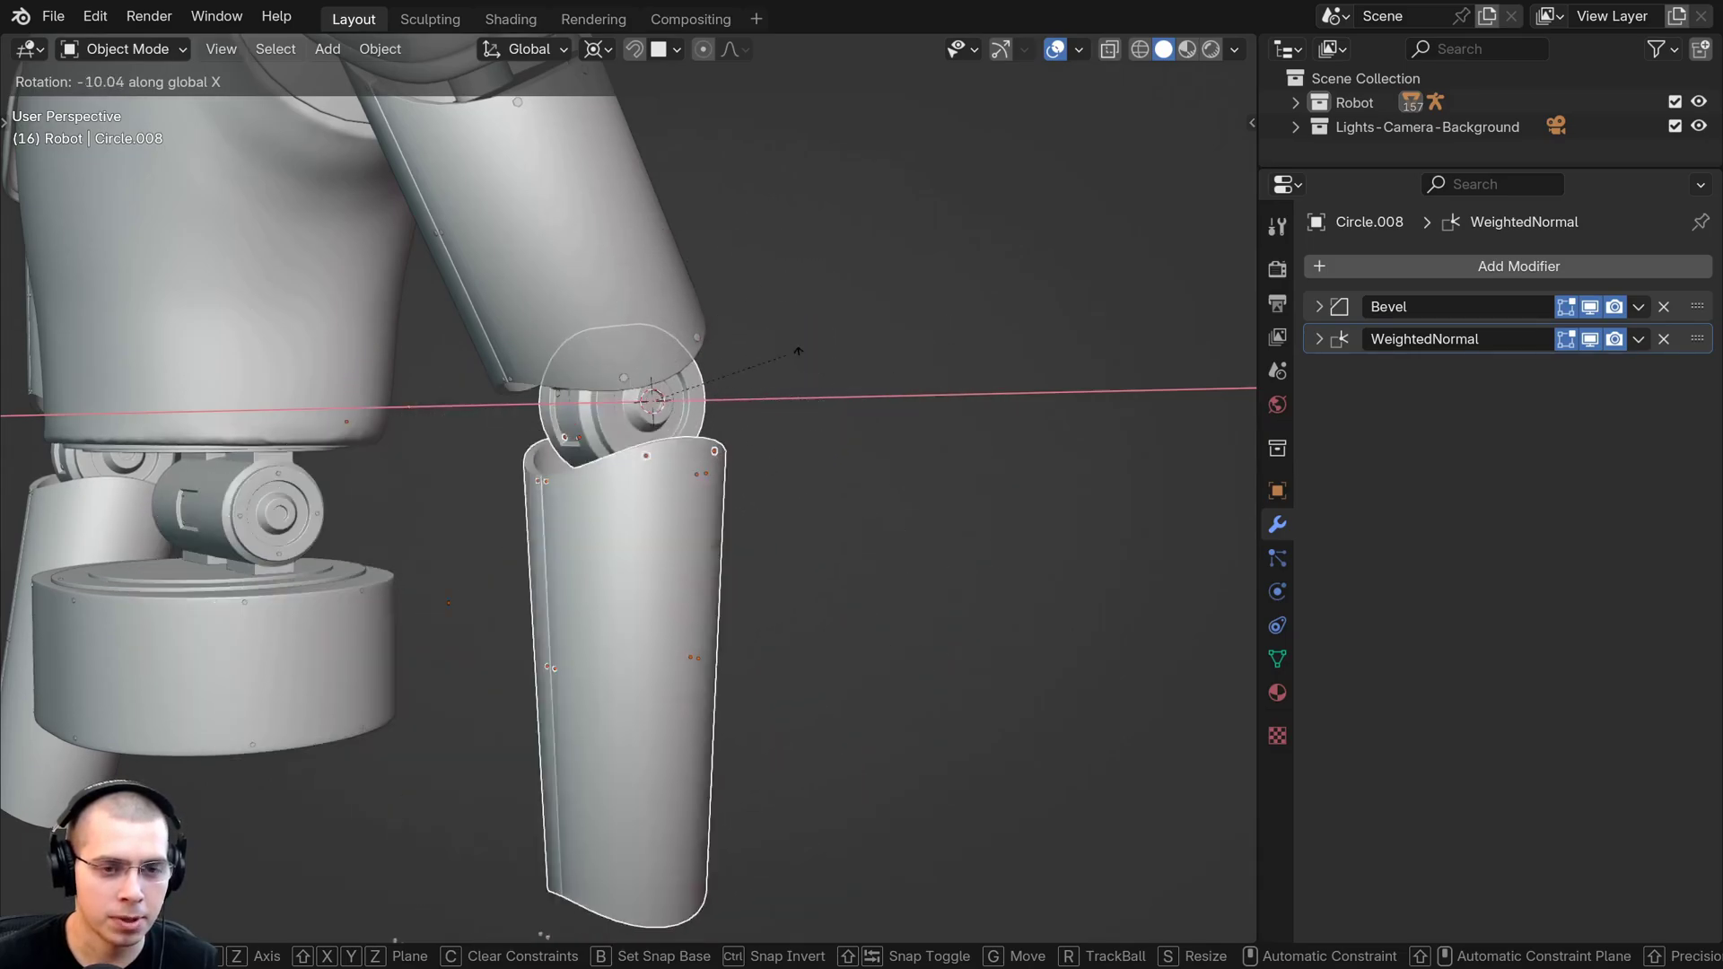
left_click(748, 421)
scroll(719, 455, "down", 2)
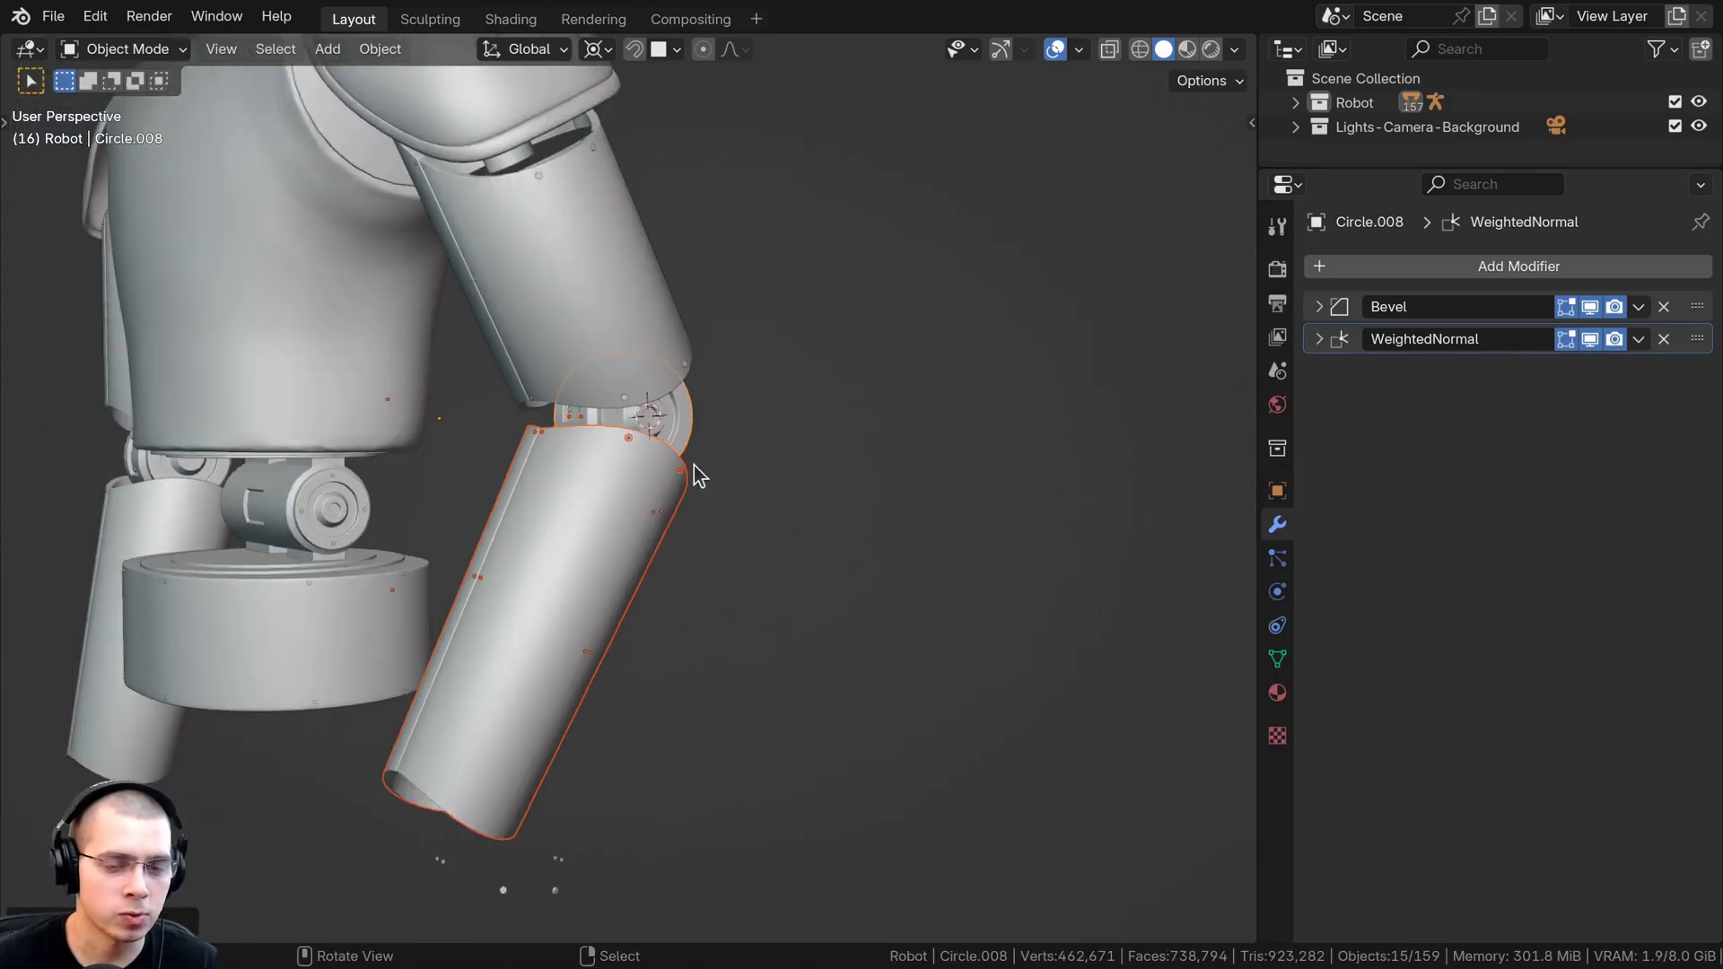
middle_click_drag(718, 456, 690, 447)
key("r")
key("x")
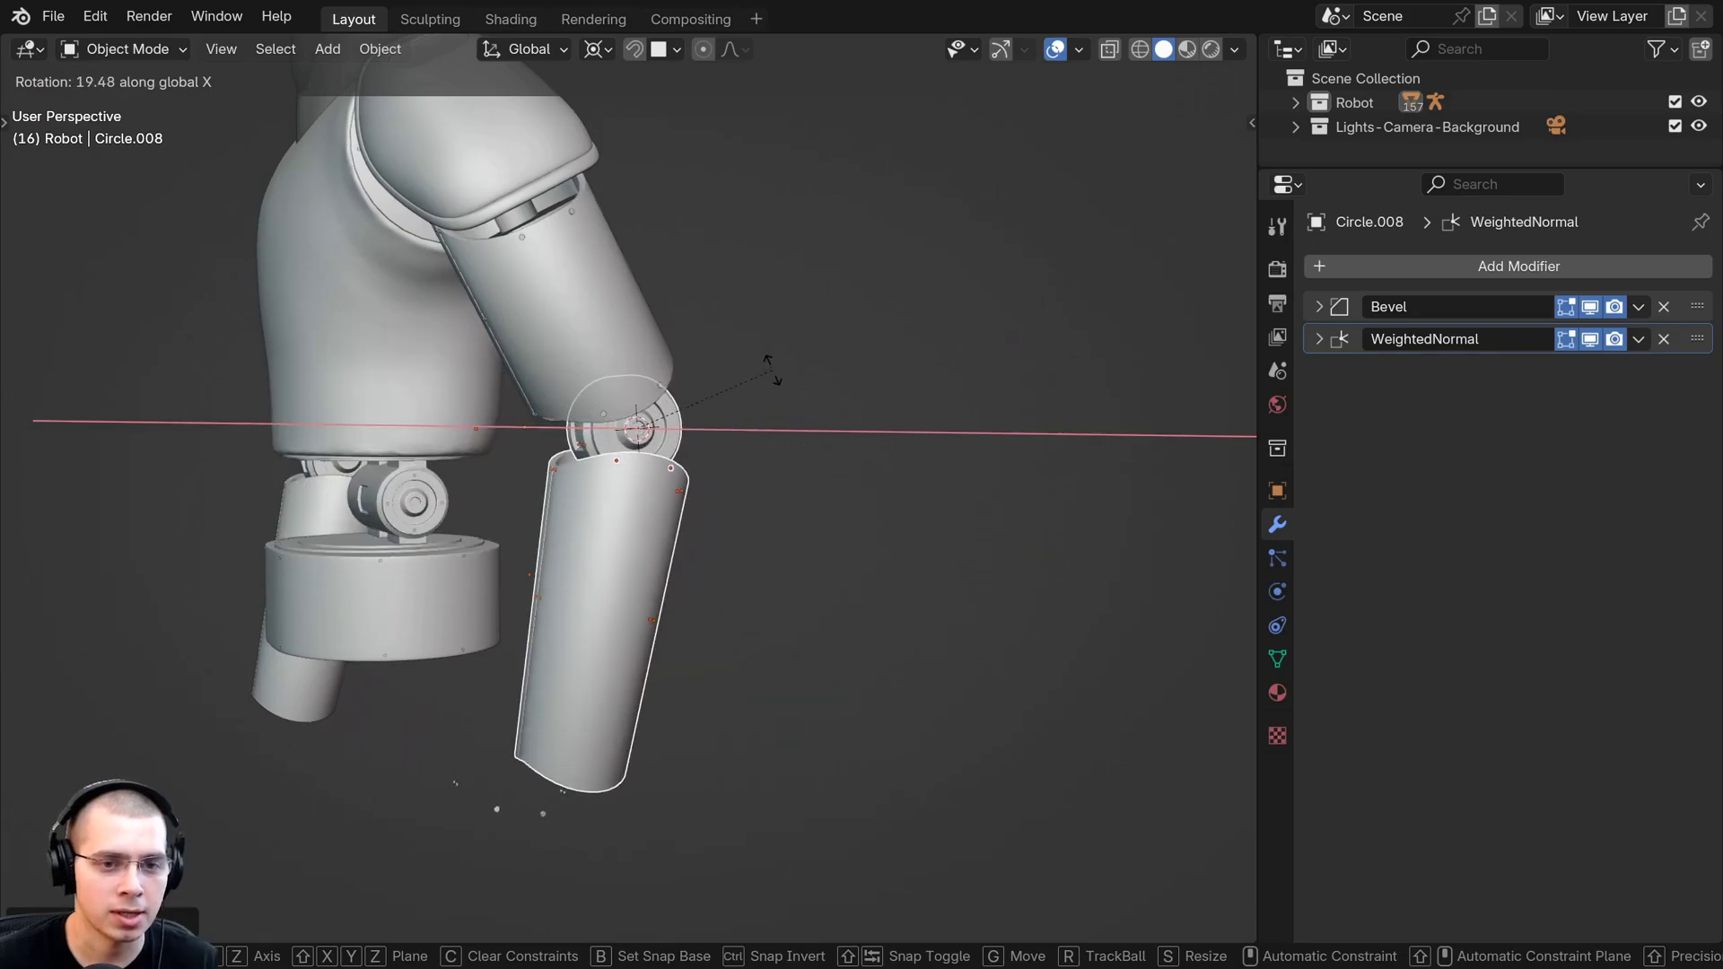
left_click(753, 485)
scroll(628, 526, "down", 3)
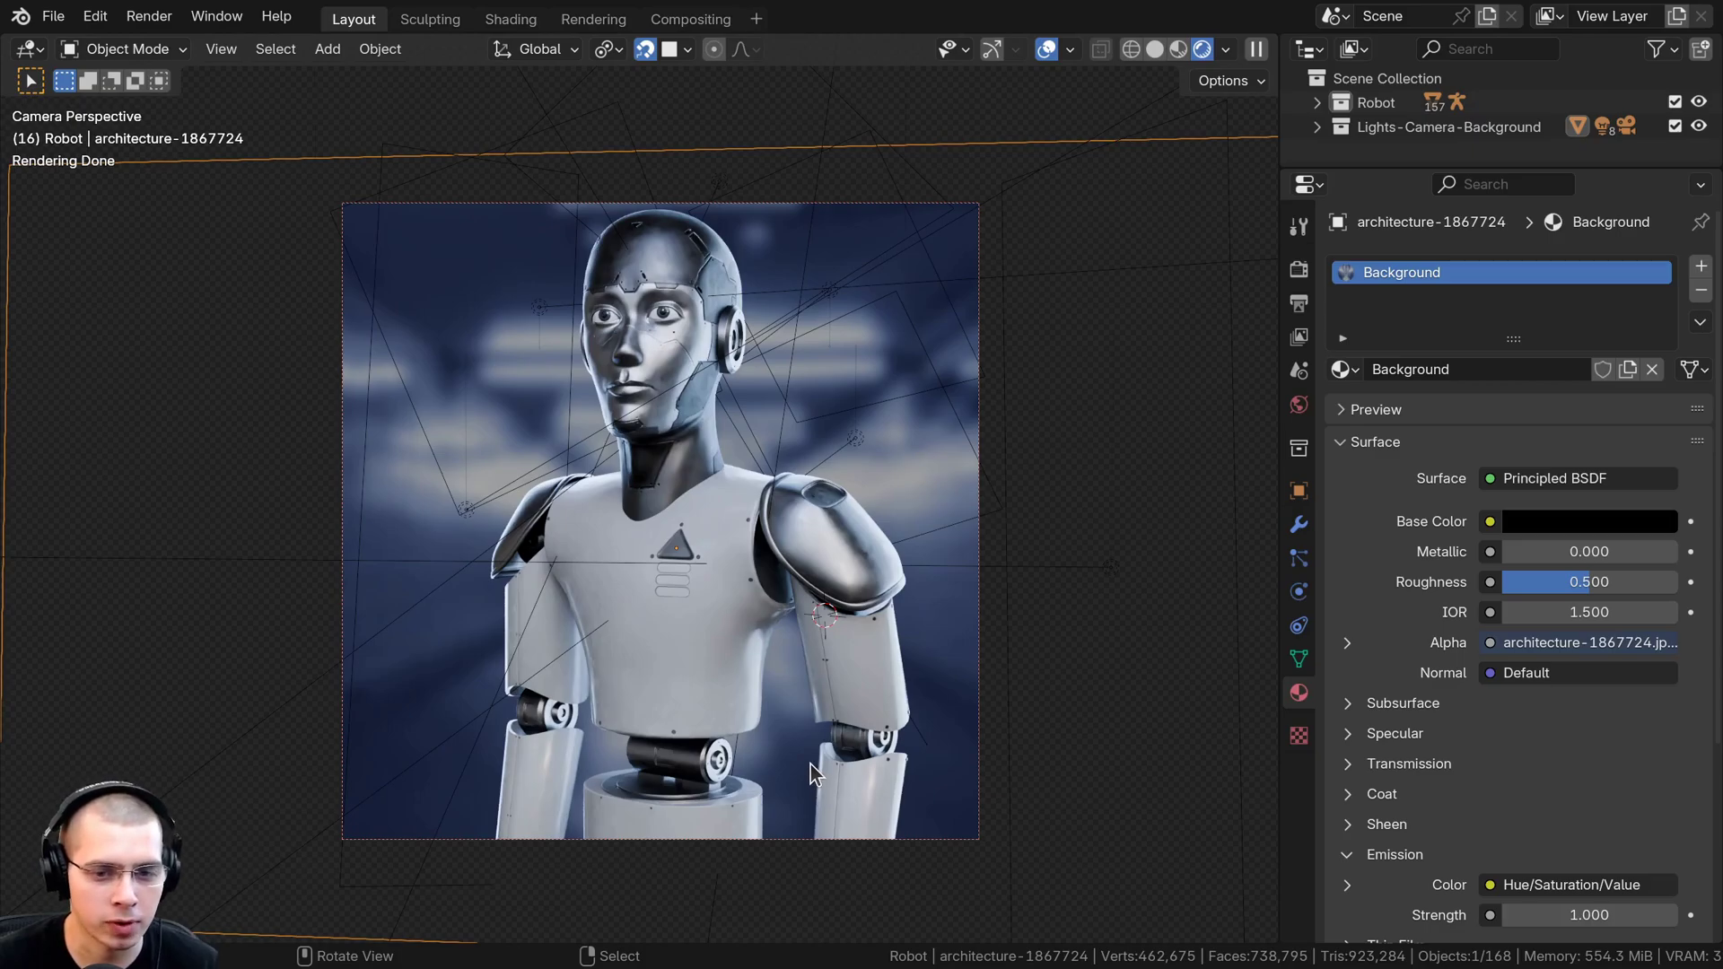
middle_click_drag(925, 405, 922, 423, "shift")
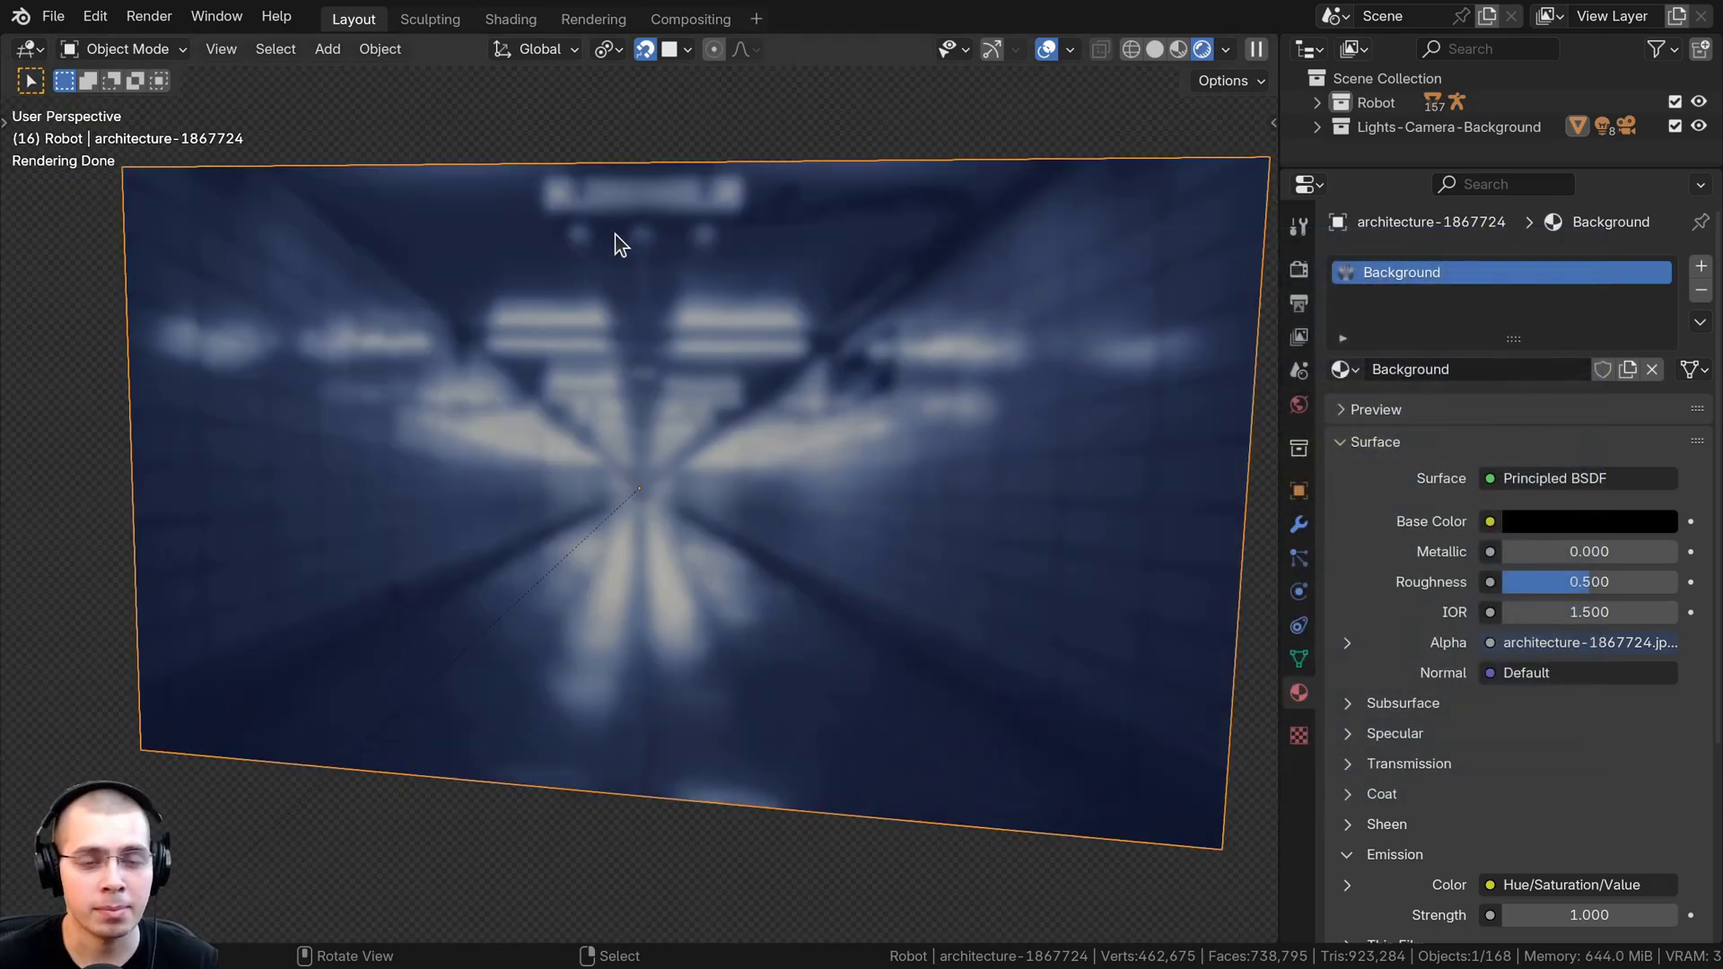
Look up the option for adding an image as a mesh plane and view the background plane from another angle
key("shift+a")
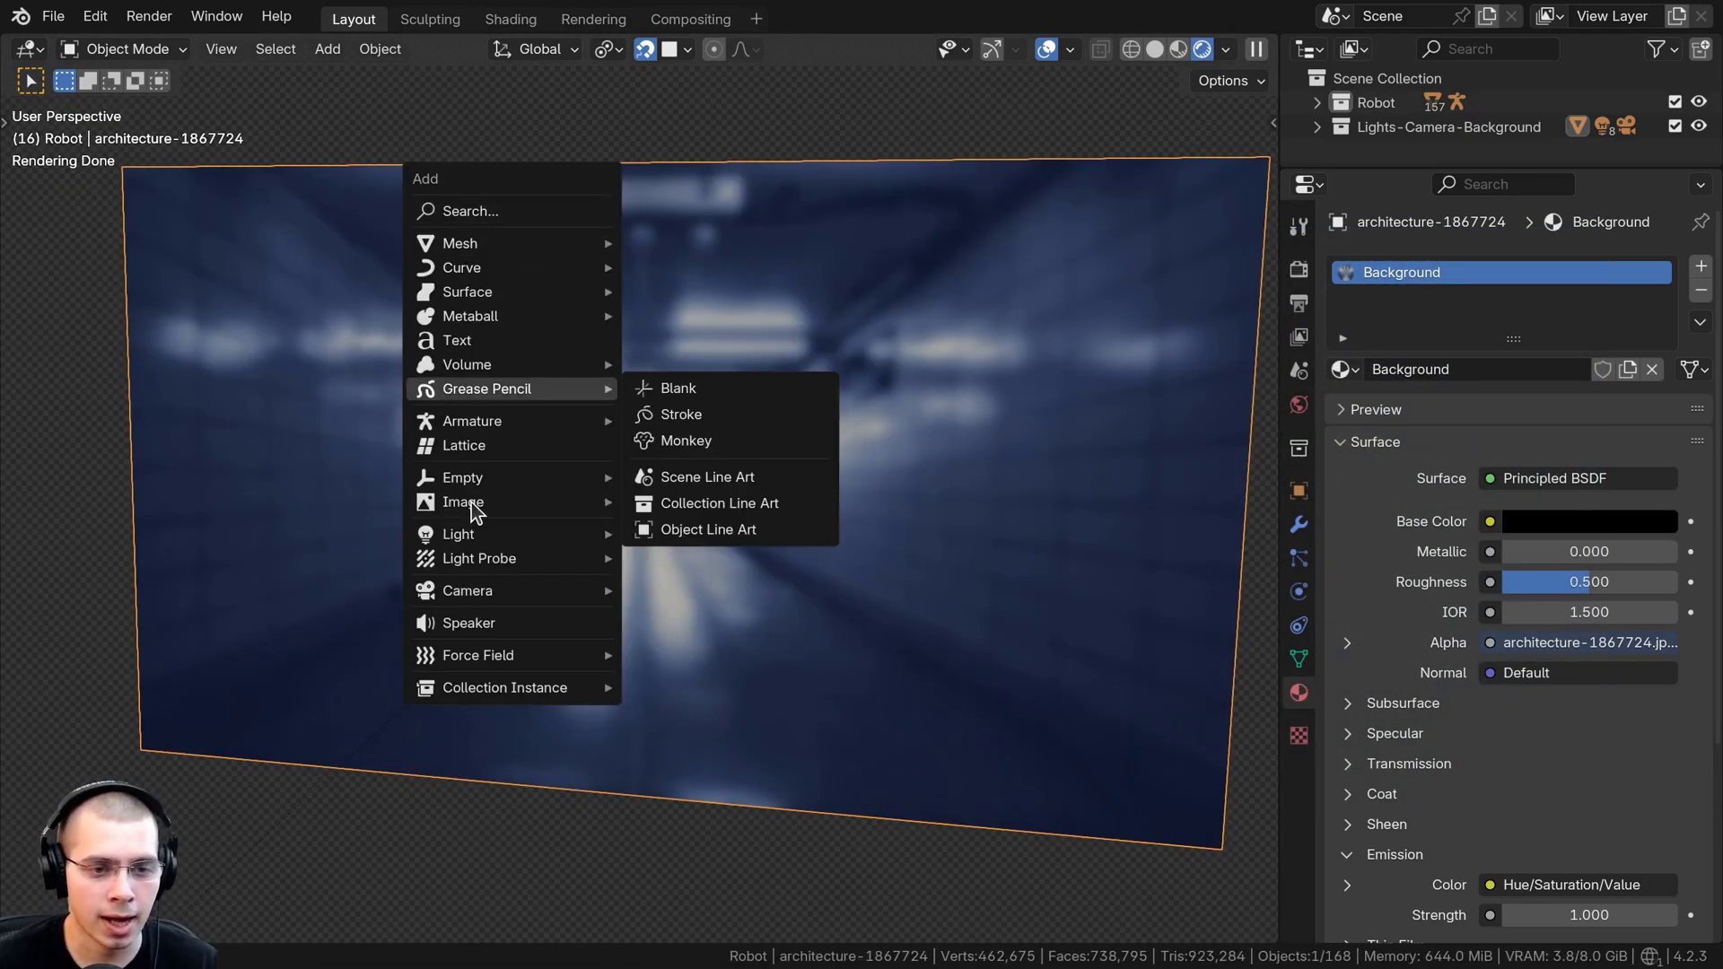
mouse_move(481, 508)
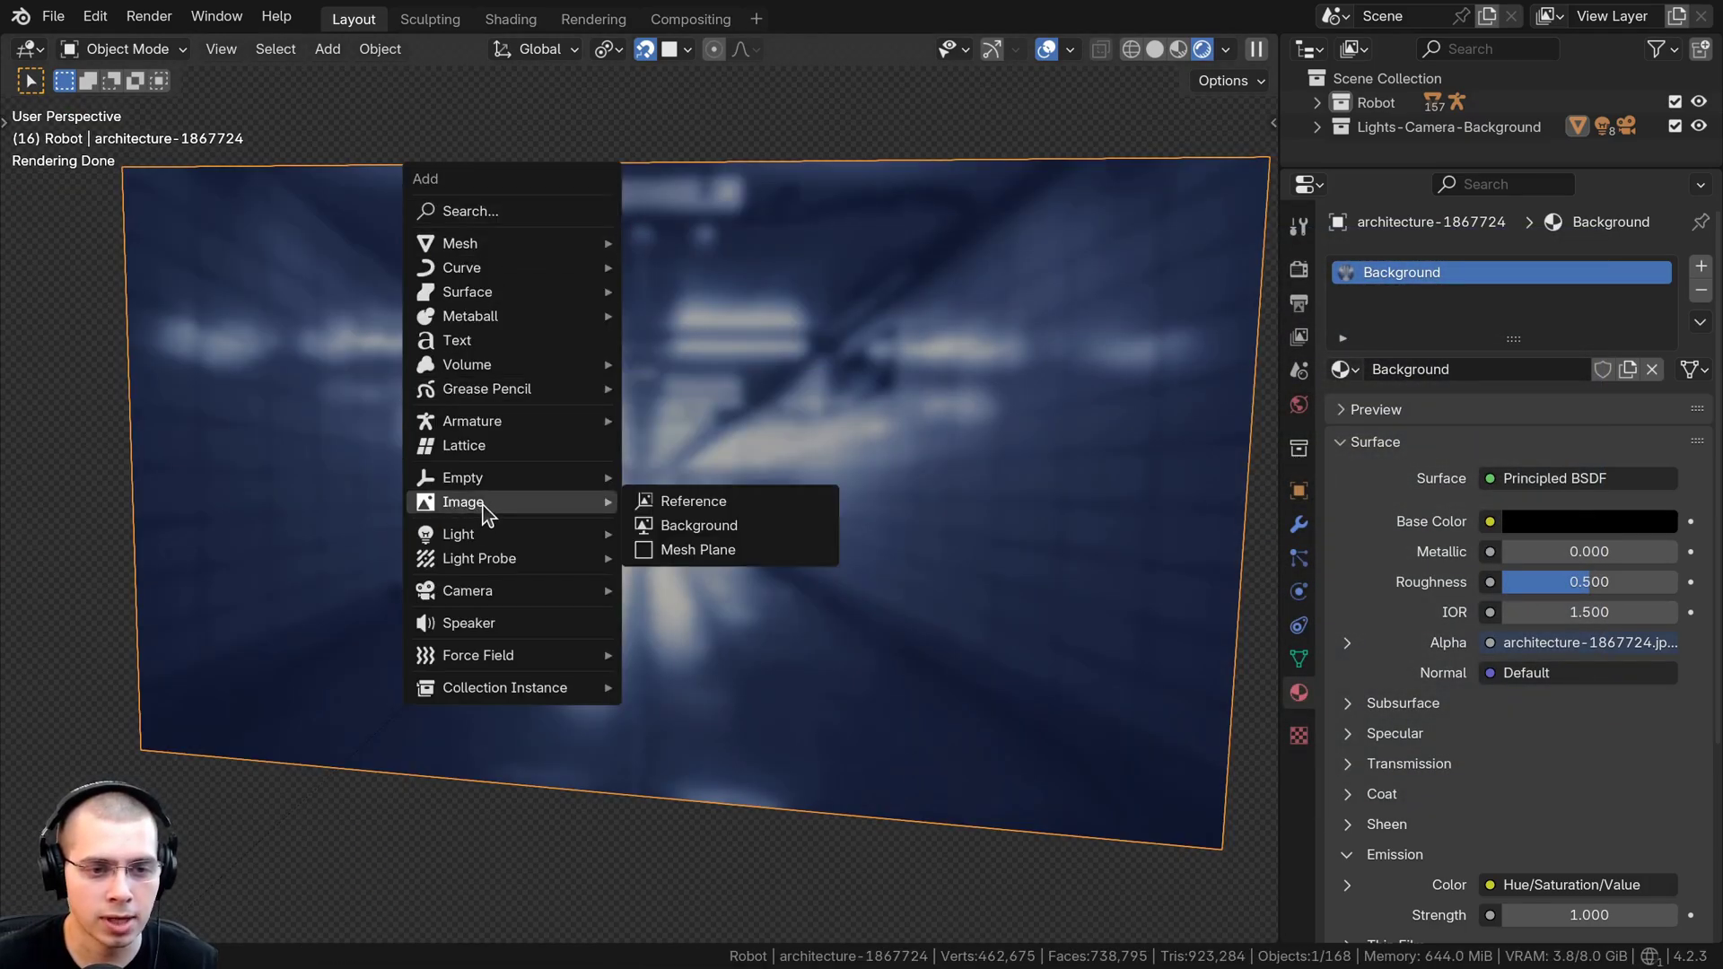
left_click(641, 550)
middle_click_drag(783, 574, 874, 329)
scroll(648, 301, "down", 6)
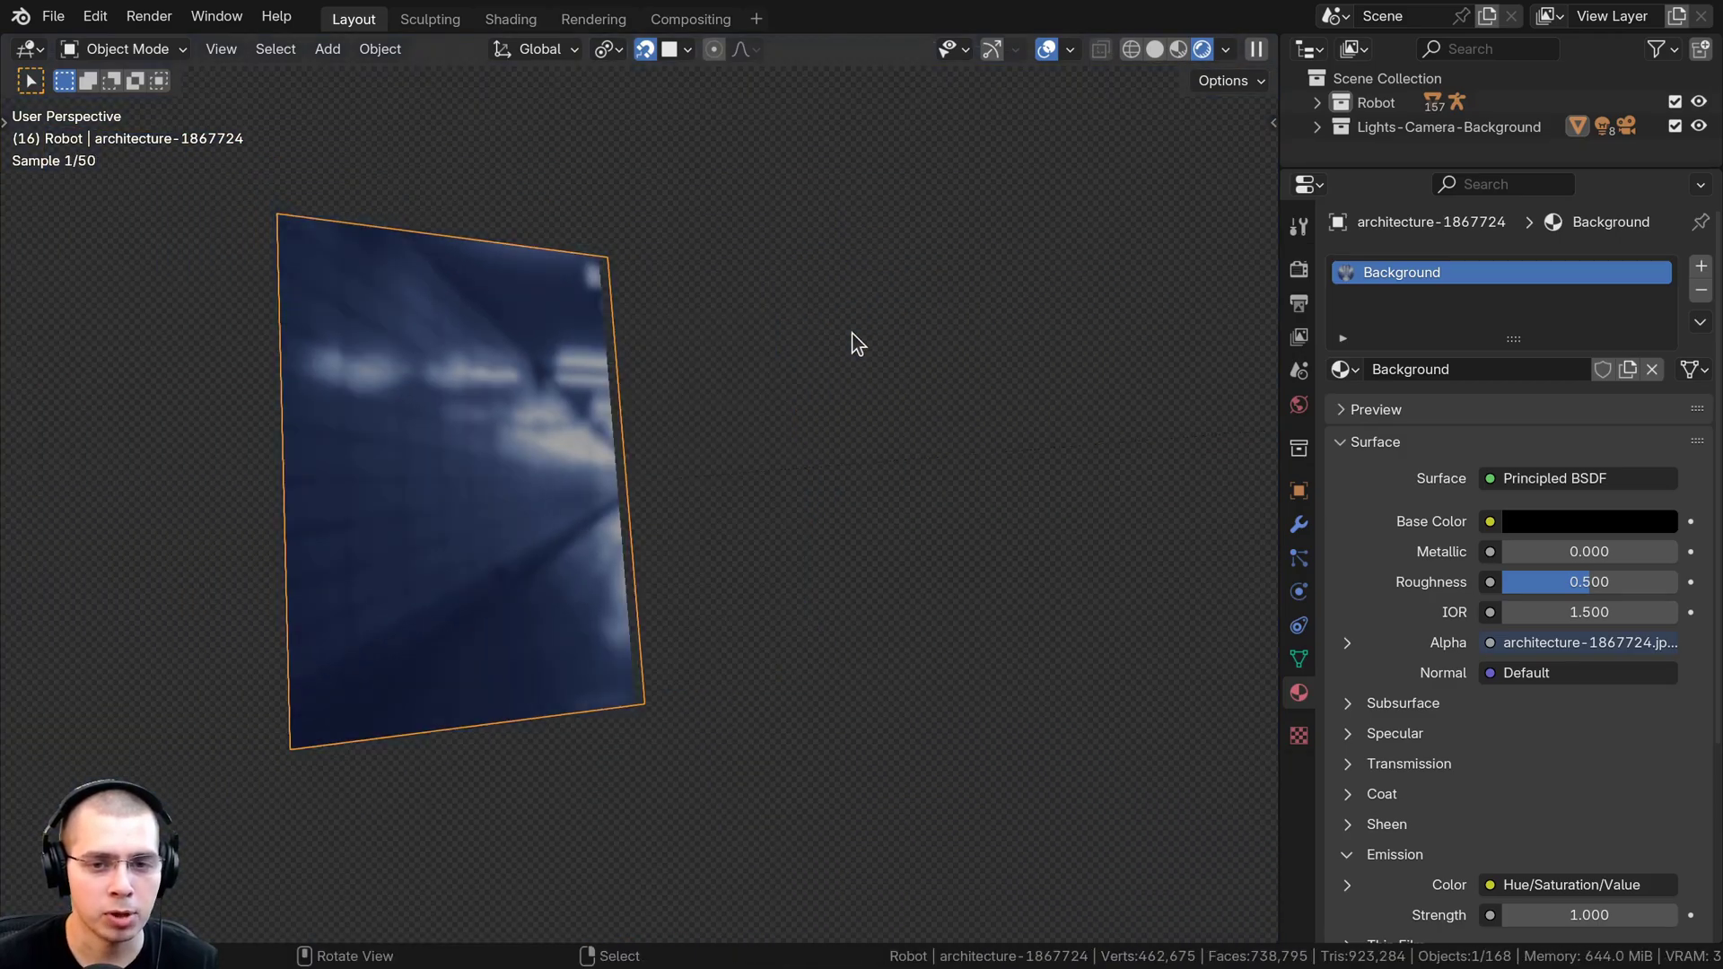
Select the camera in camera view and examine its focal length and depth of field settings and their effect on the robot
key("KP_0")
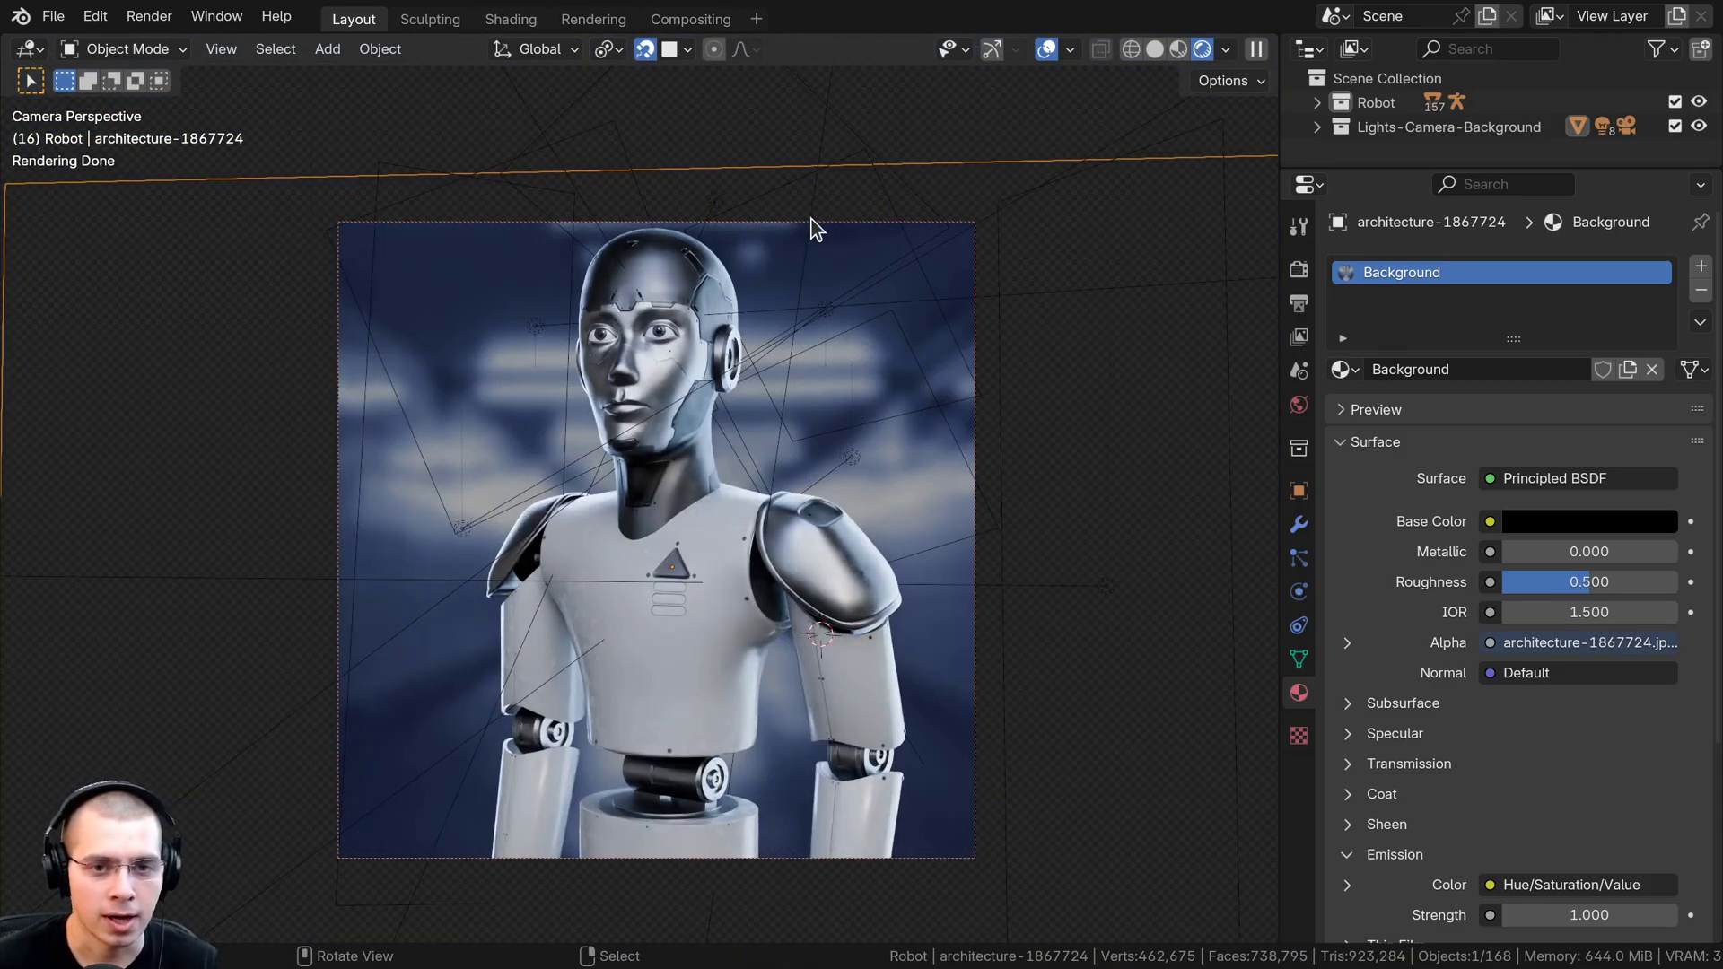
left_click(808, 221)
scroll(772, 213, "down", 1)
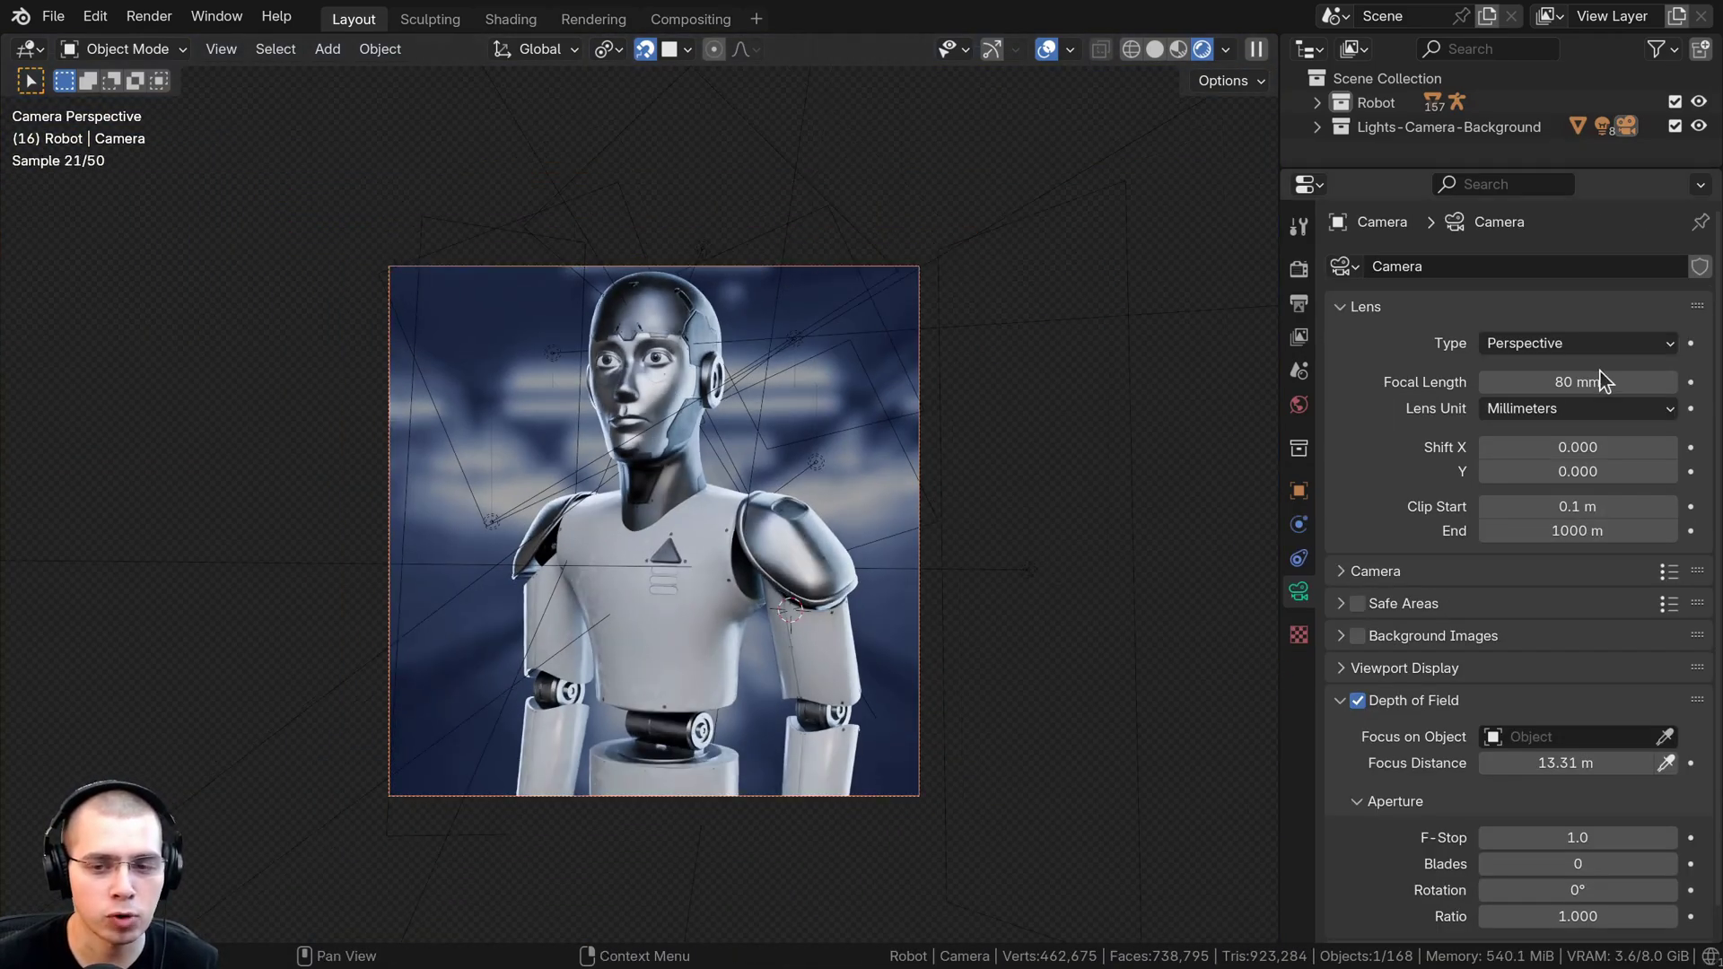
scroll(1561, 449, "down", 1)
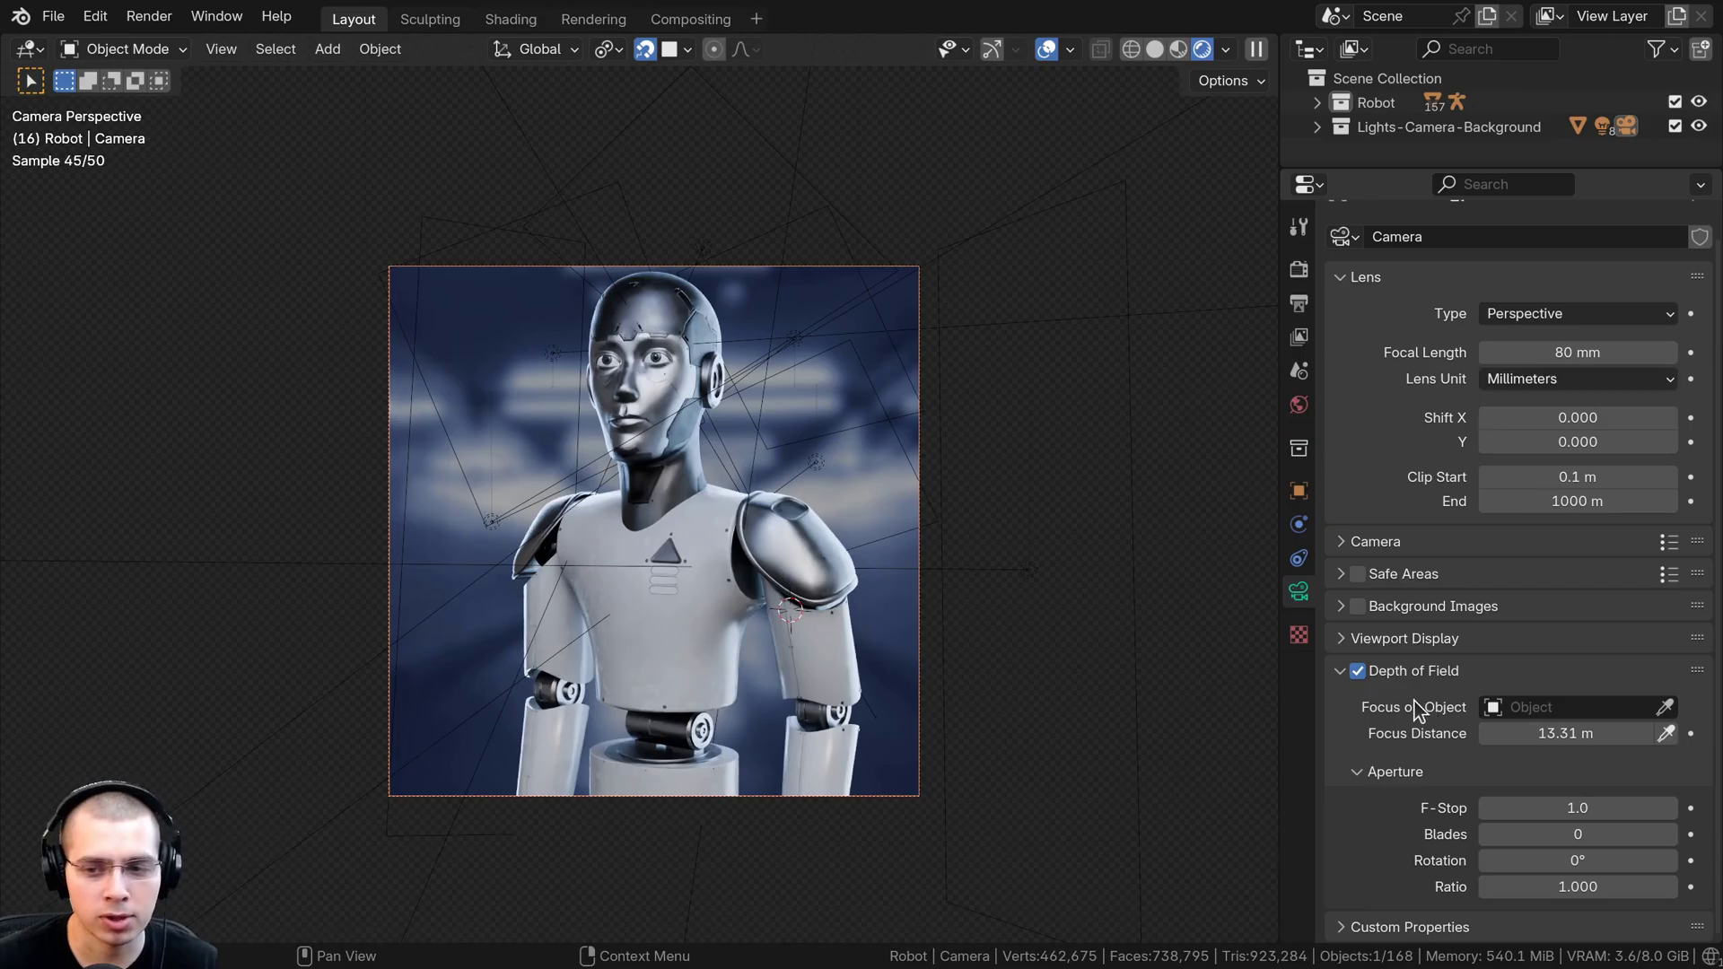
scroll(623, 422, "up", 4)
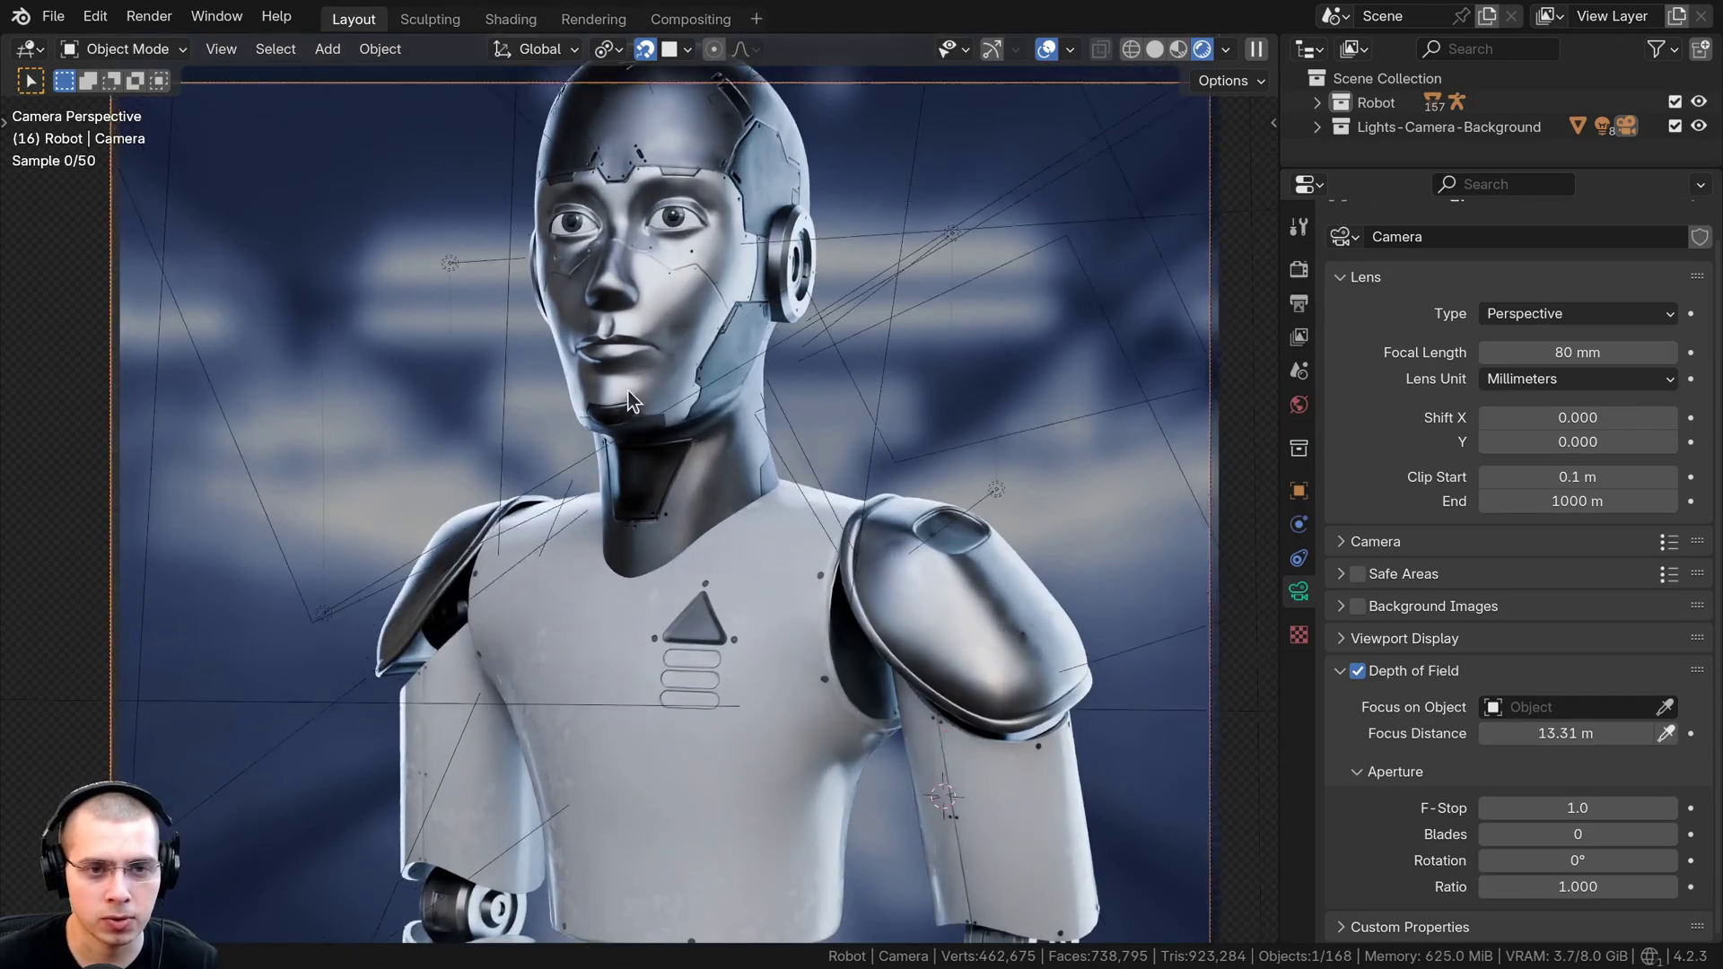
scroll(632, 377, "up", 2)
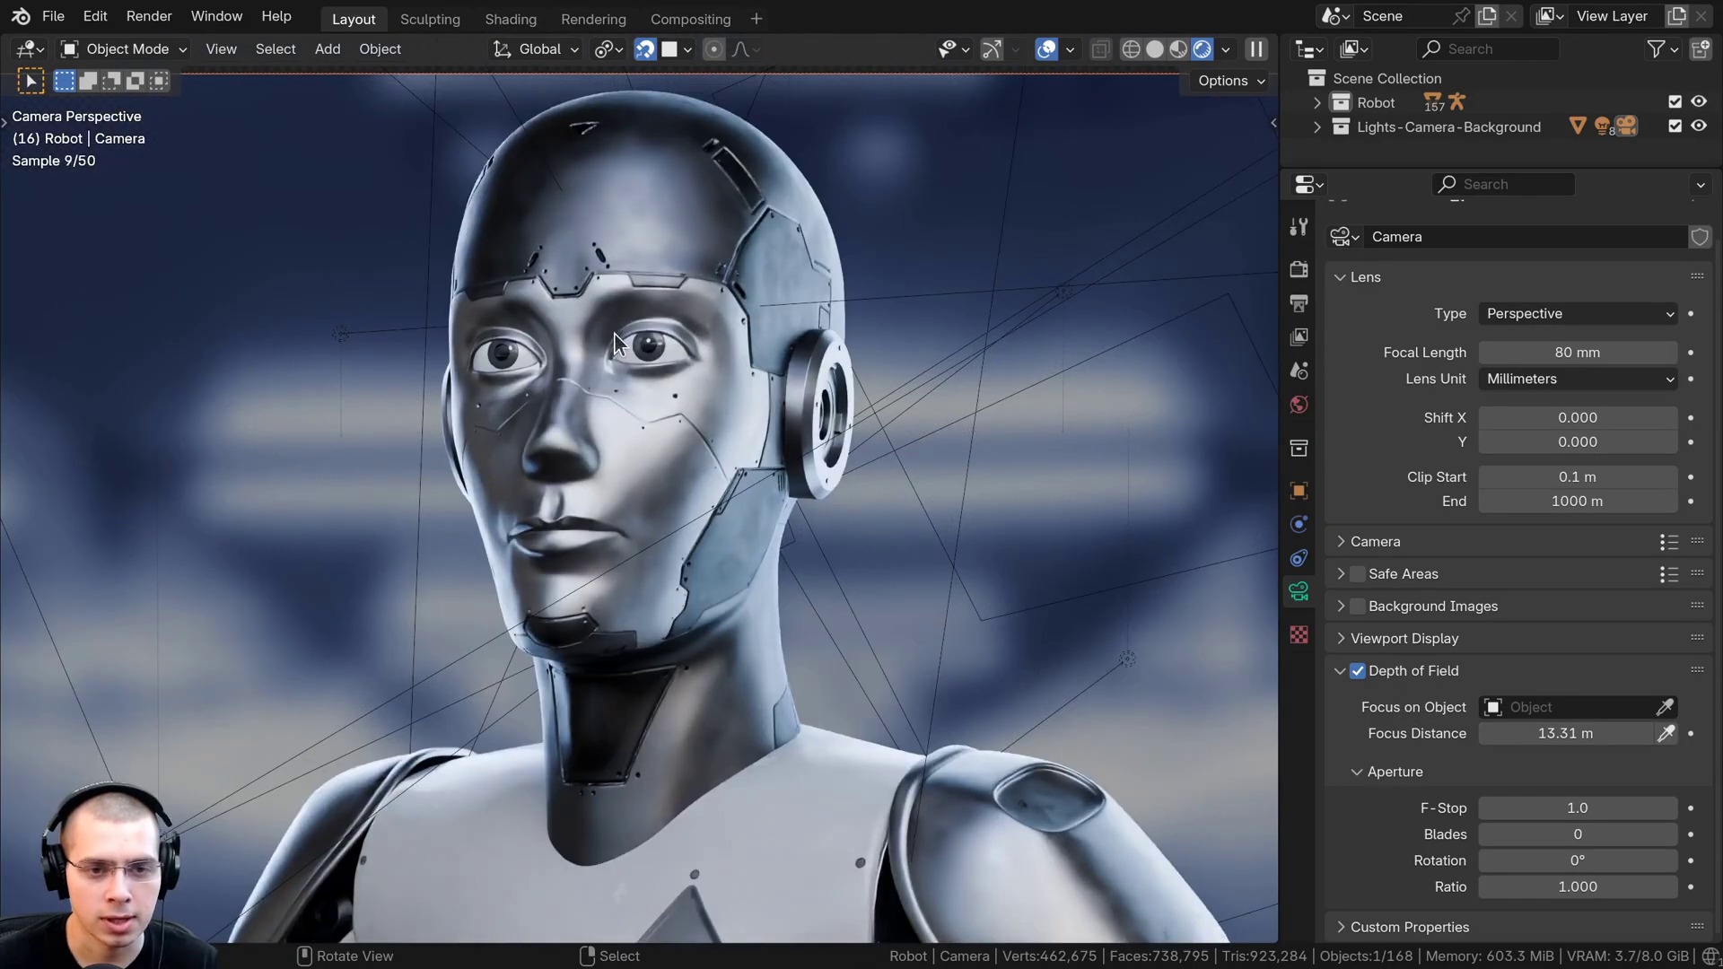
scroll(612, 332, "down", 6)
Select the background image plane and open its material in the Shading workspace with rendered viewport shading
left_click(874, 466)
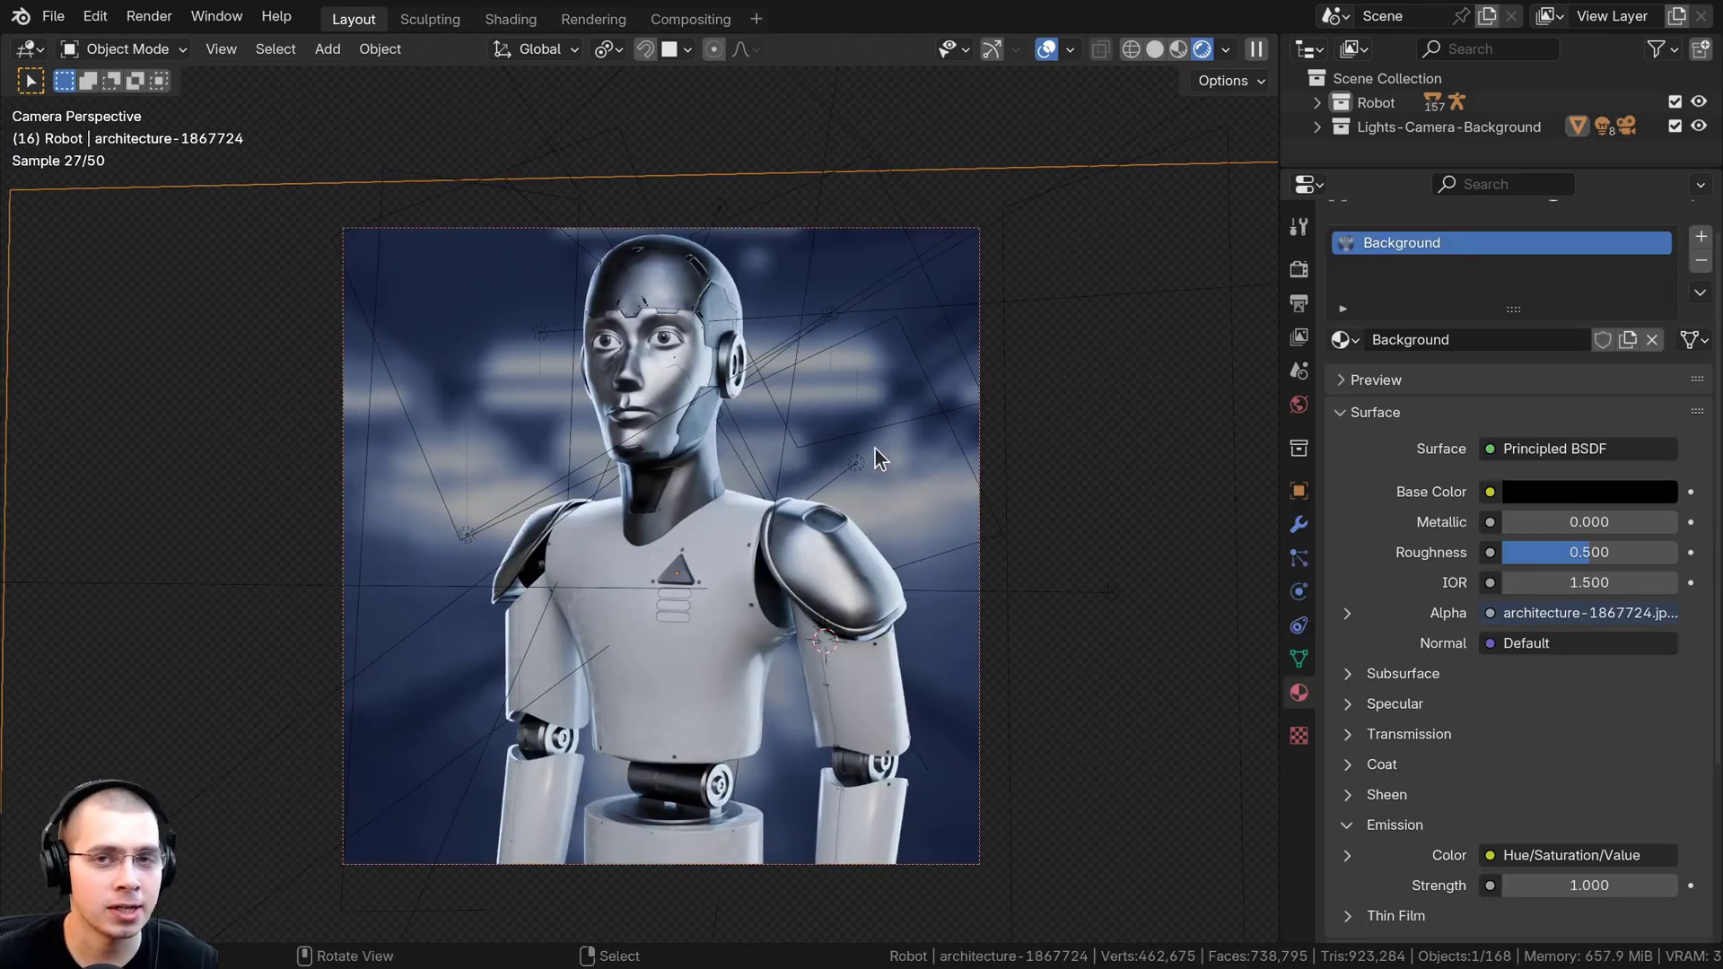
left_click(511, 19)
key("z")
left_click(569, 248)
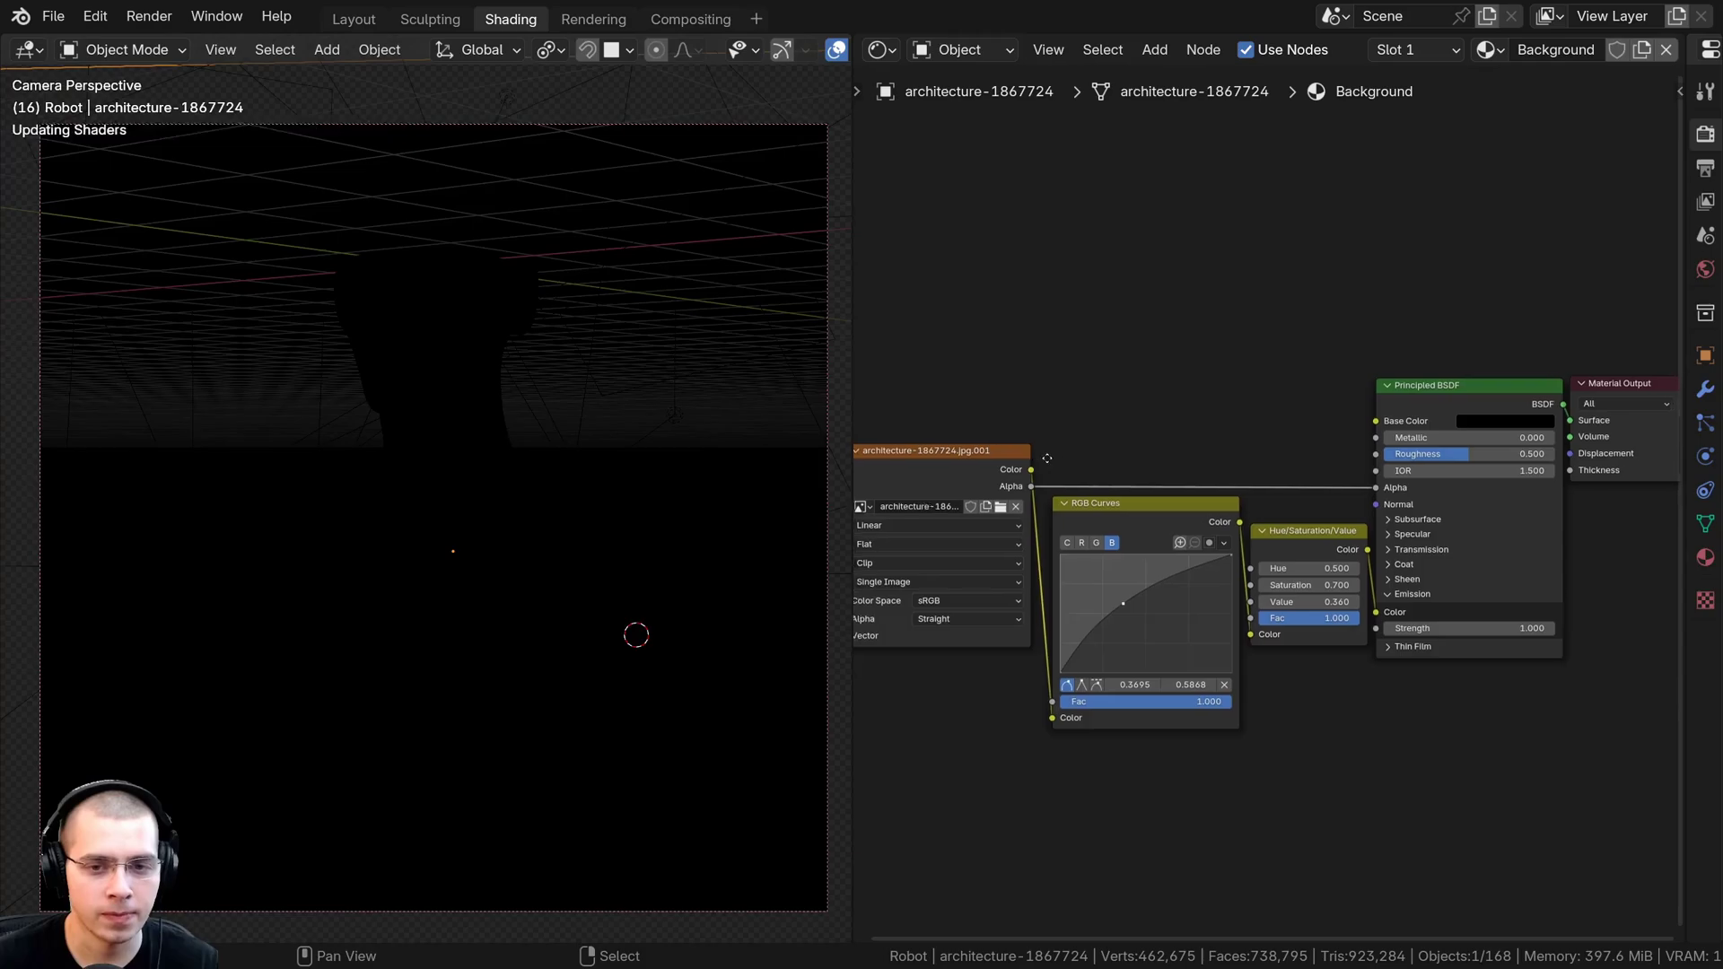
Preview the image texture node's color output directly on the background plane and view the plane beside the robot
middle_click_drag(1035, 460, 1109, 452)
left_click(1000, 454, "ctrl+shift")
middle_click_drag(548, 360, 282, 418)
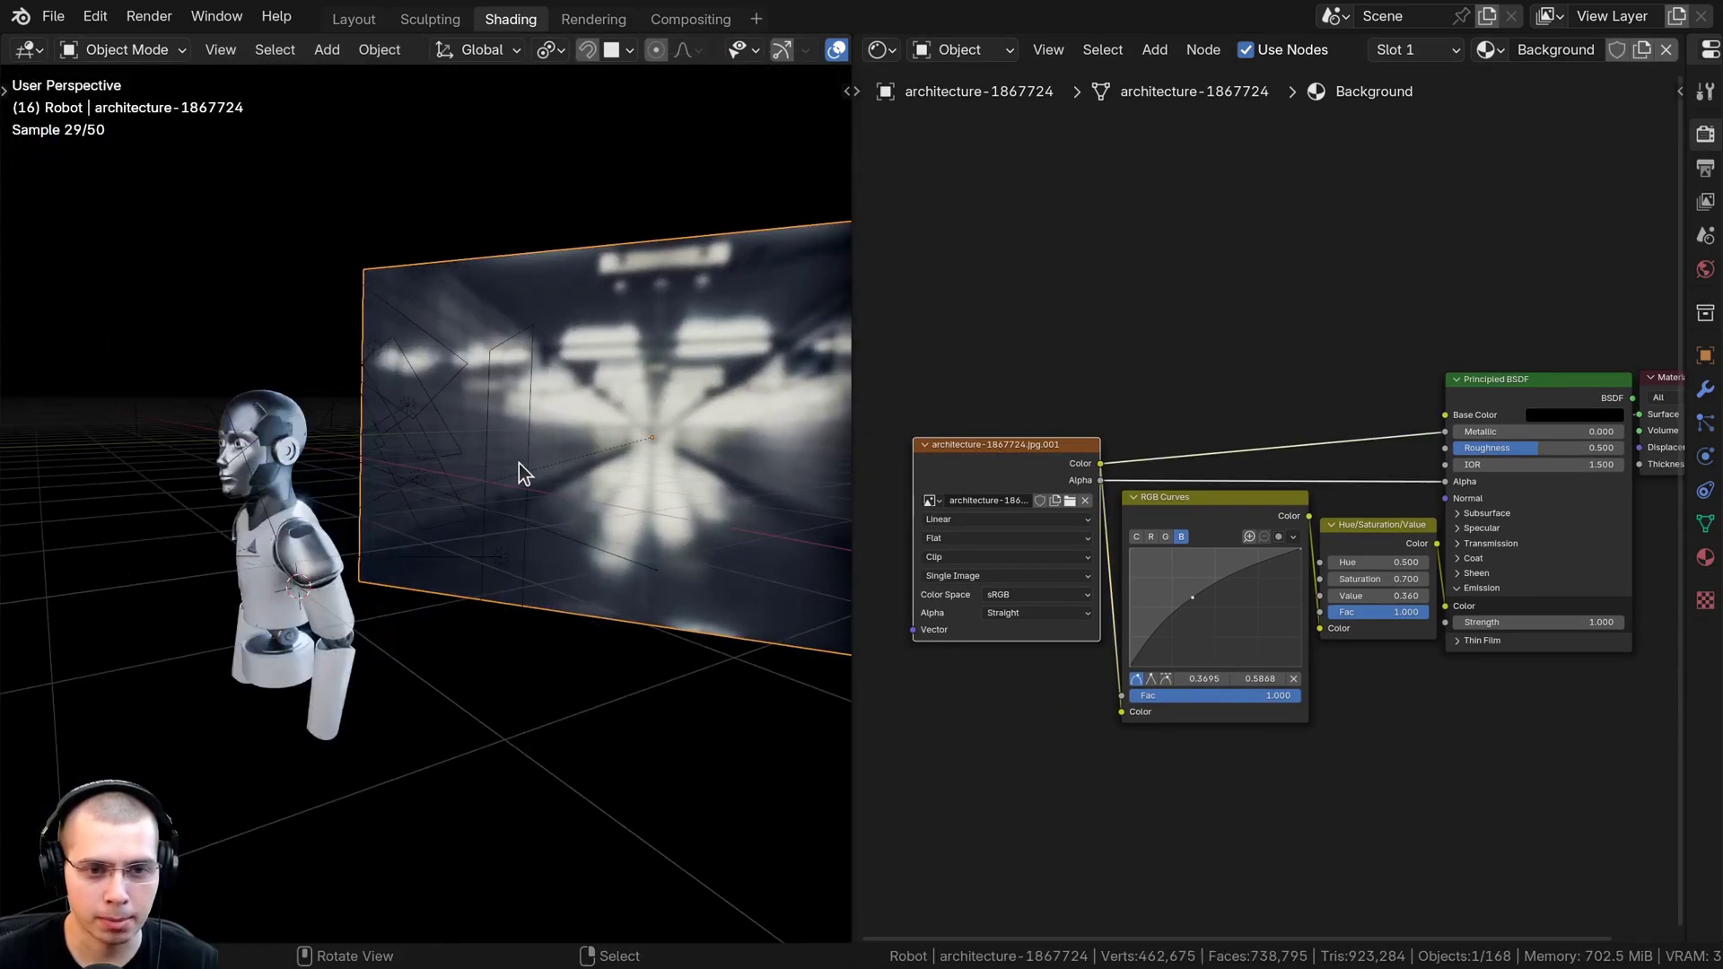
middle_click_drag(514, 465, 541, 462)
middle_click_drag(1190, 490, 1040, 412)
scroll(1041, 412, "up", 2)
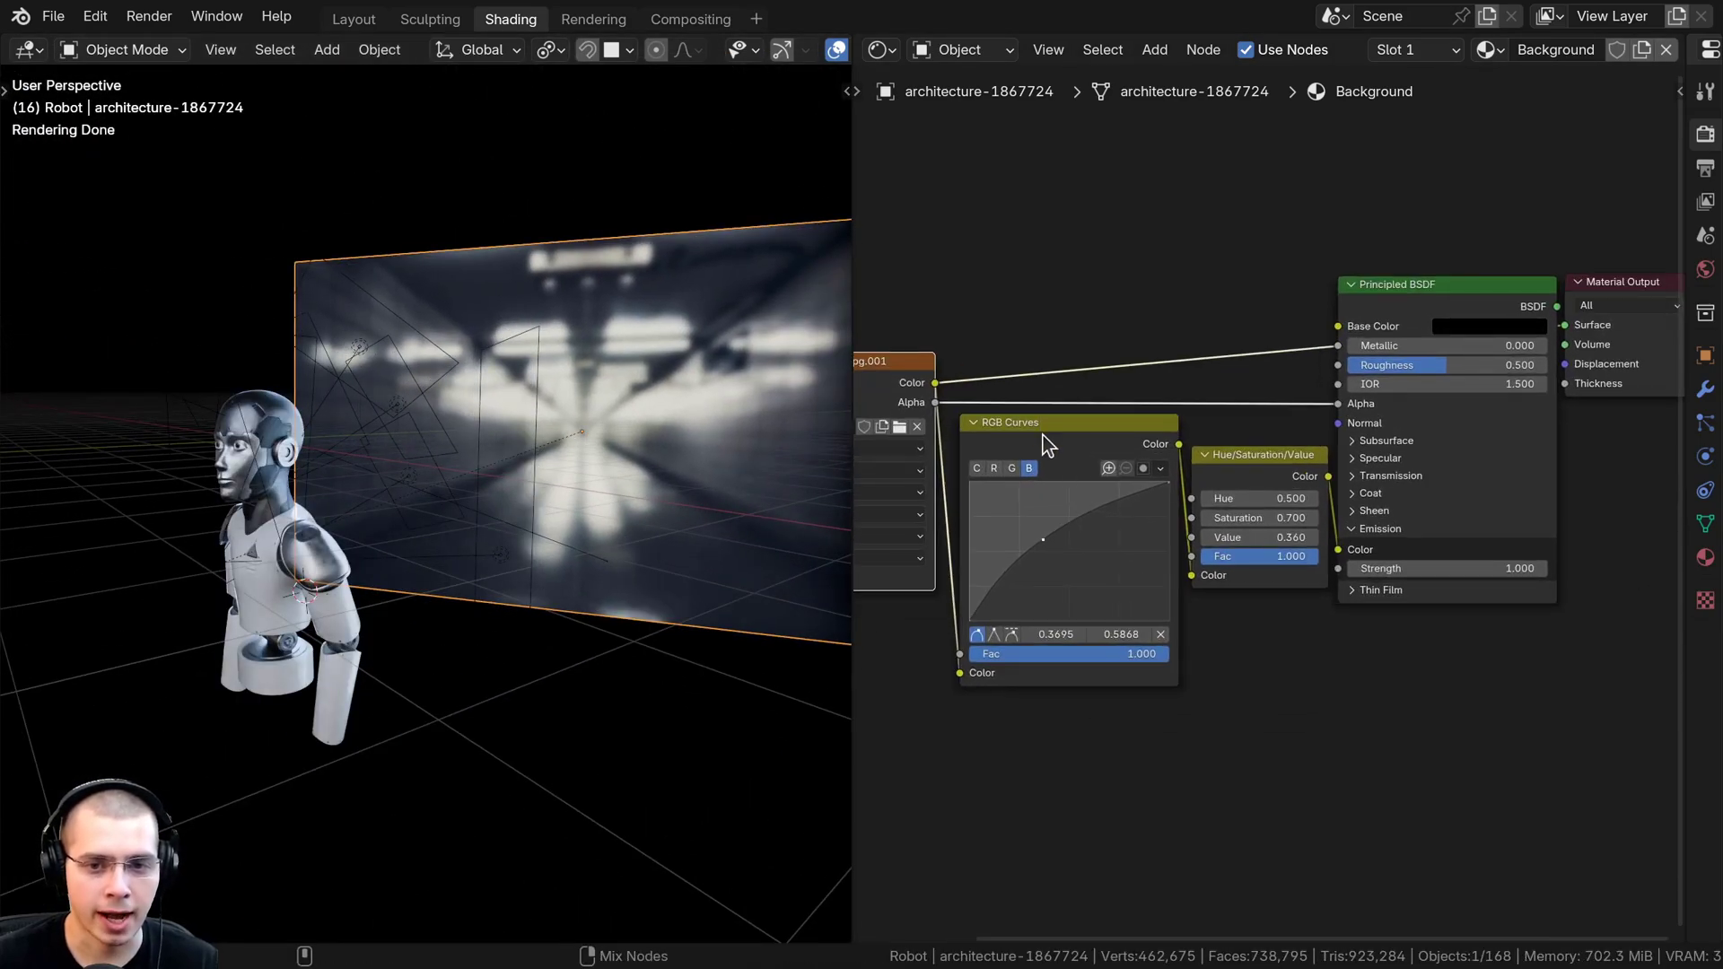
Preview the RGB Curves node and the Hue/Saturation/Value node on the background plane, viewing through the camera
left_click(1043, 434, "ctrl+shift")
middle_click_drag(600, 363, 608, 378)
key("KP_0")
middle_click_drag(1202, 498, 982, 531)
scroll(982, 531, "up", 2)
middle_click_drag(1079, 468, 1214, 459)
left_click(1108, 489, "ctrl+shift")
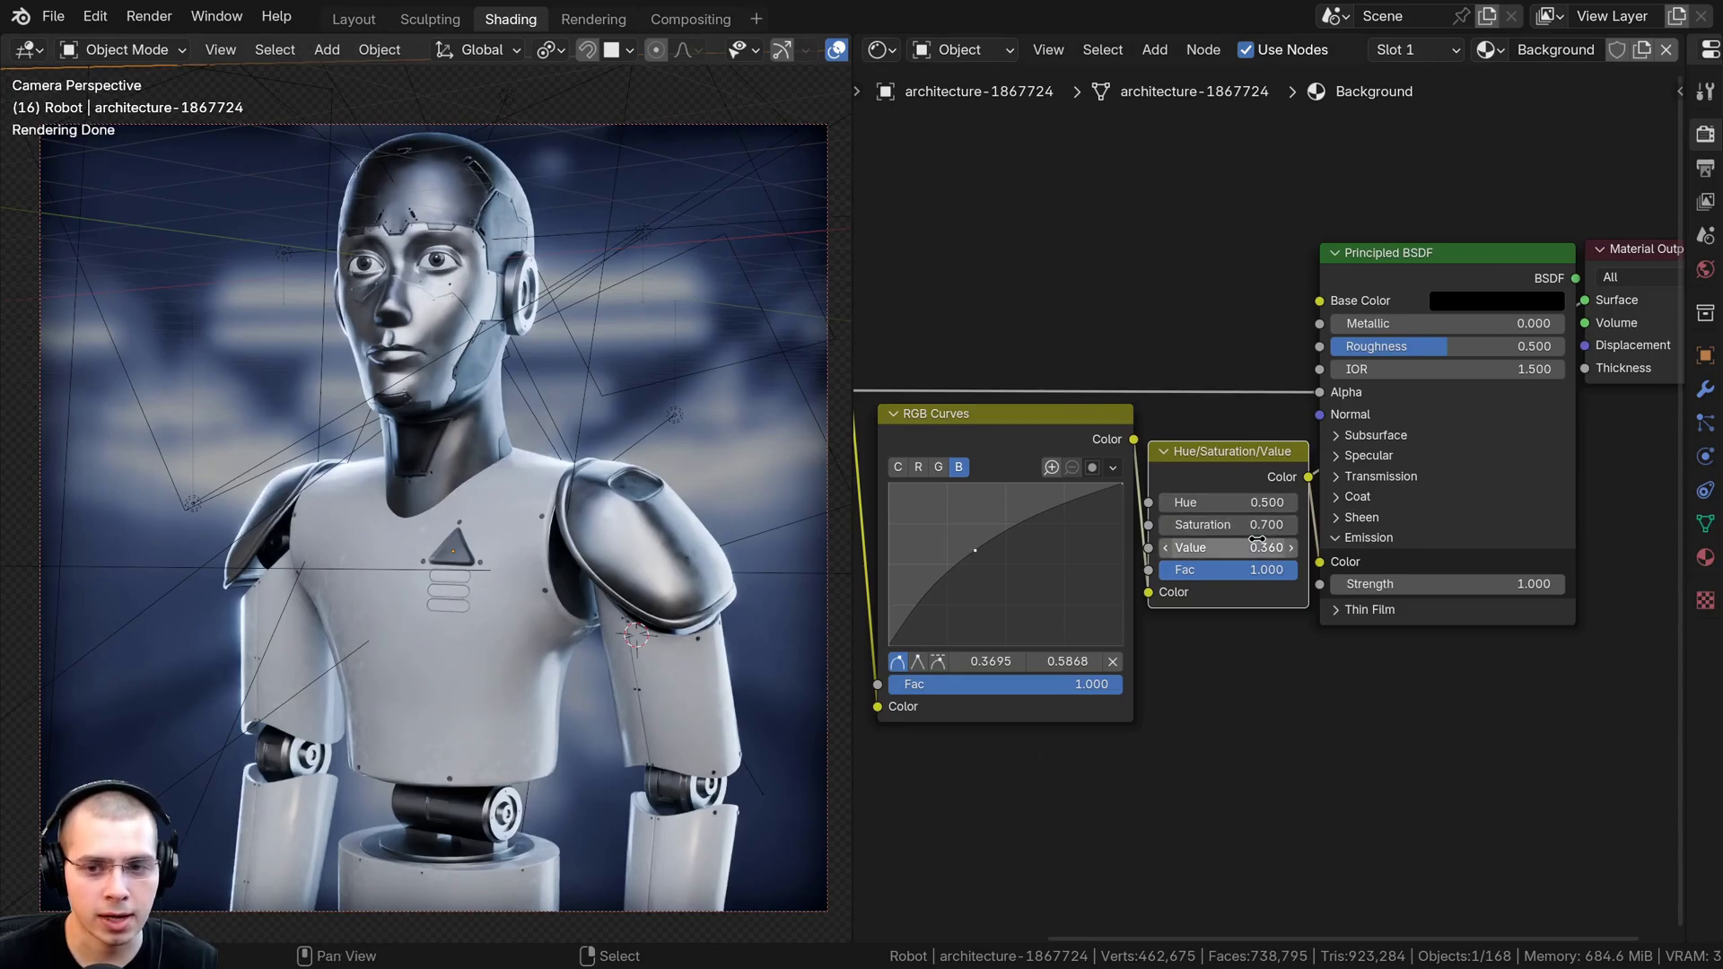
Reconnect the Principled BSDF to the material output and examine the robot against the background in camera view
middle_click_drag(1482, 311, 1317, 343)
left_click(1331, 309)
scroll(621, 483, "down", 3)
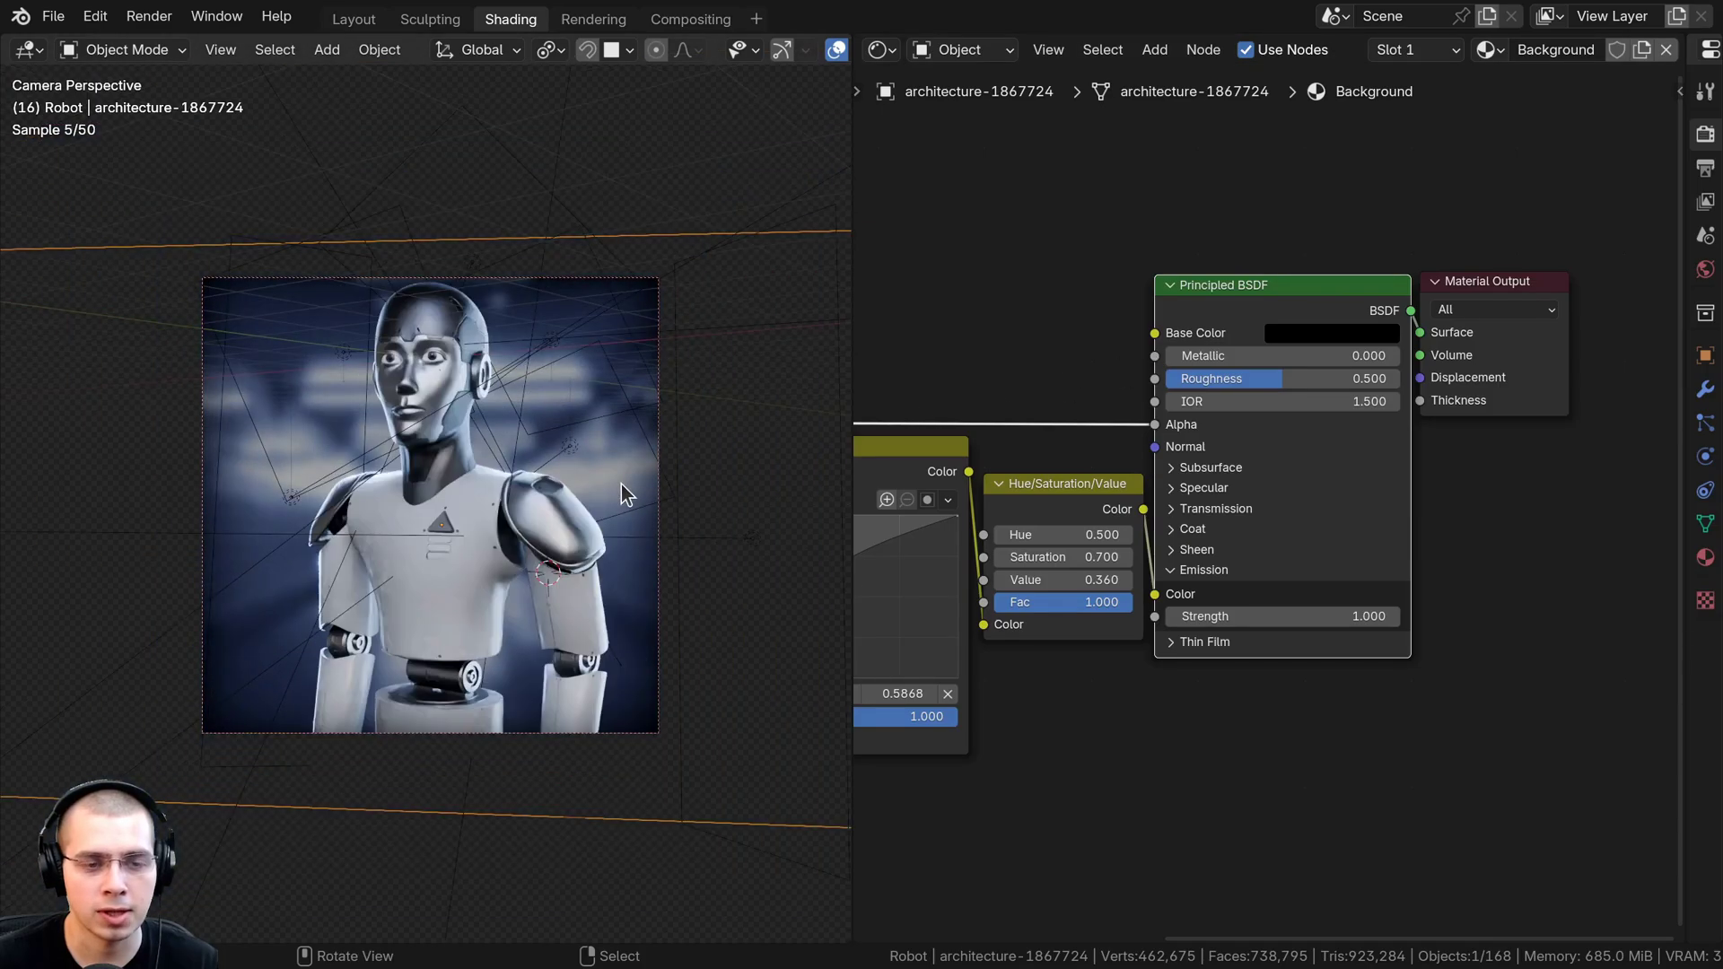
scroll(309, 627, "up", 3)
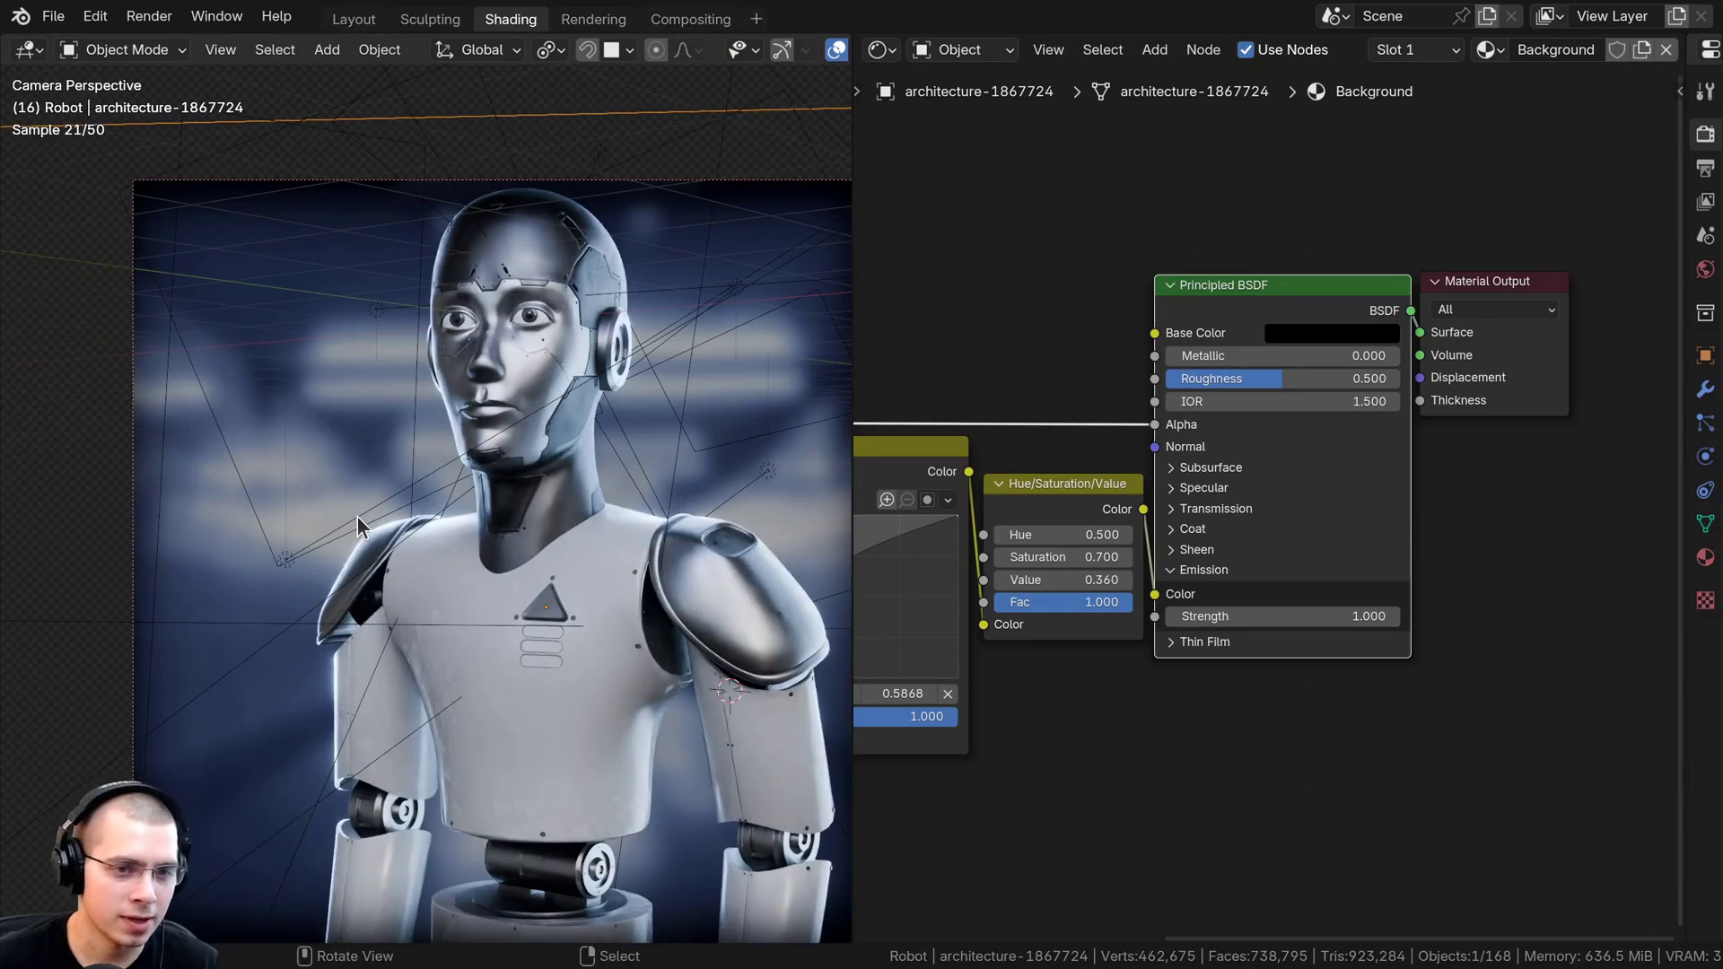
scroll(450, 370, "down", 2)
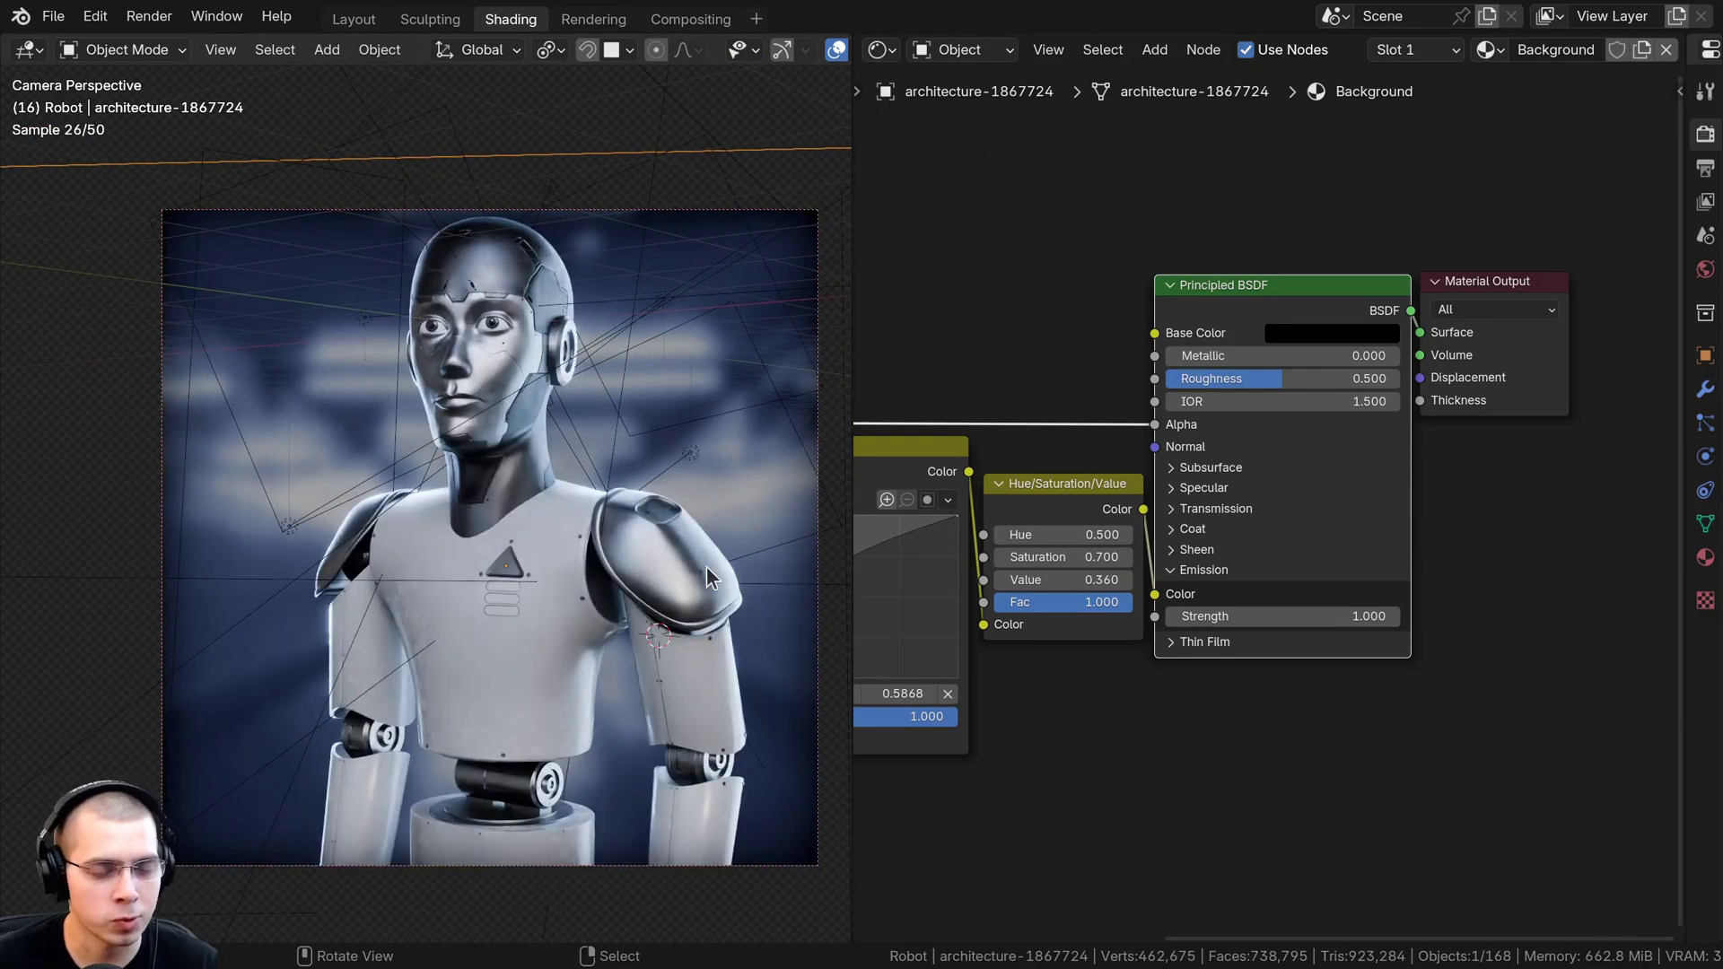
scroll(671, 354, "up", 1)
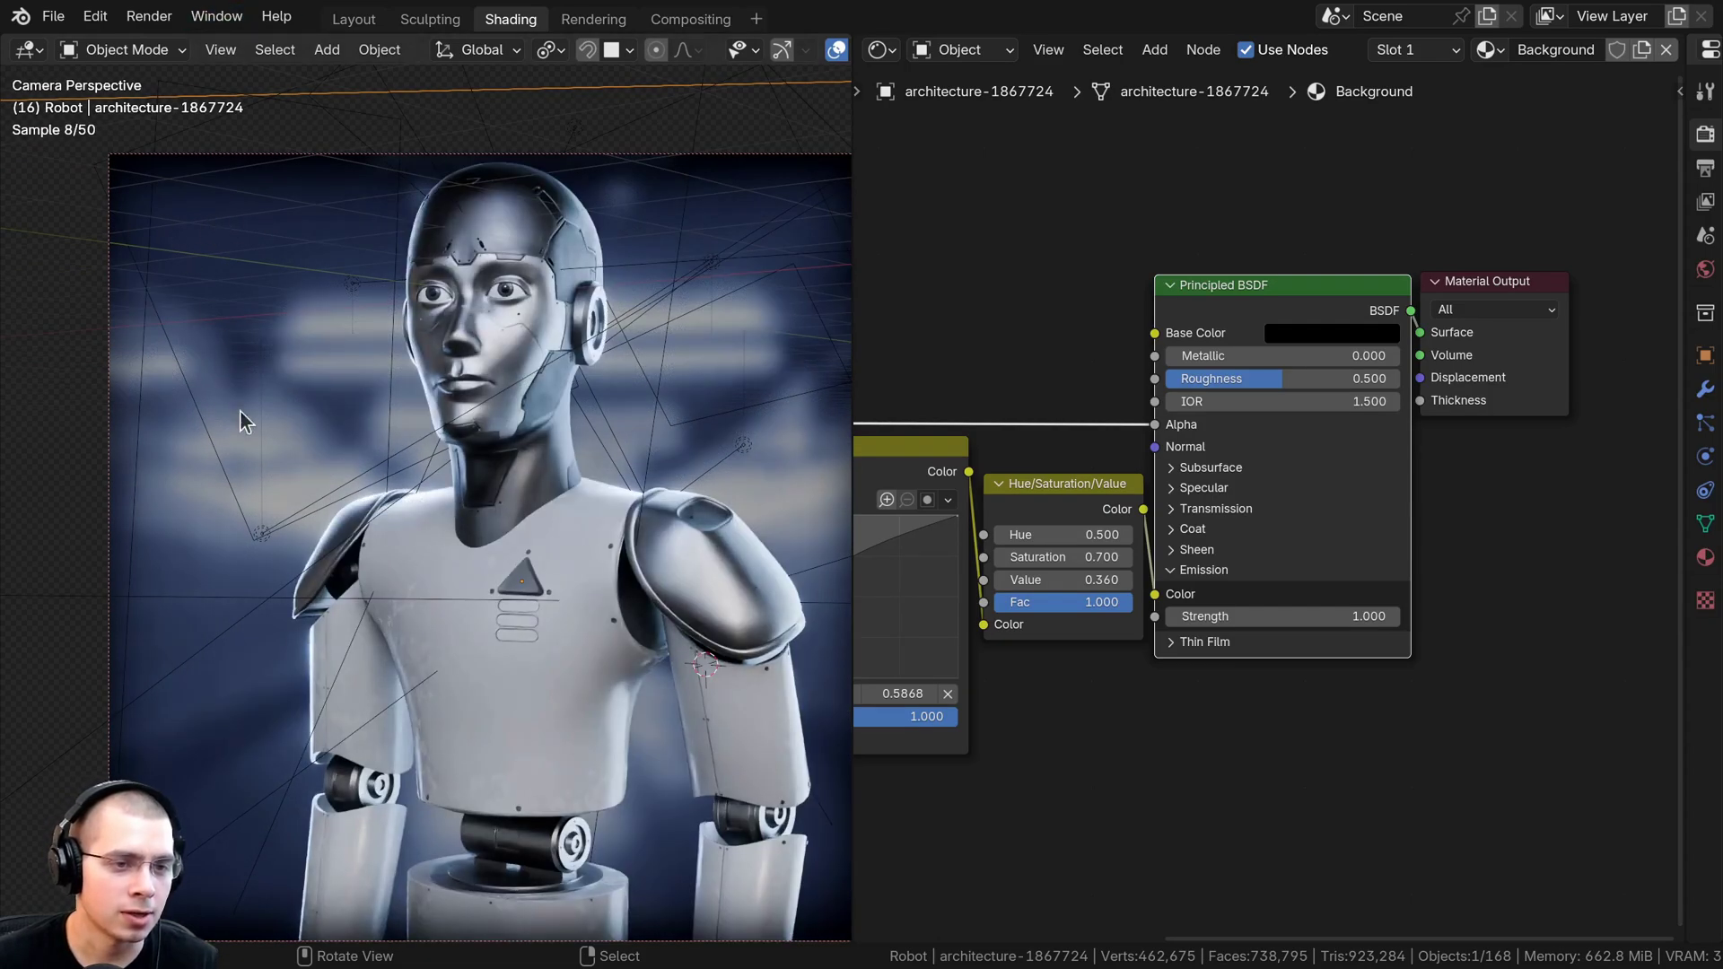
scroll(677, 399, "down", 1)
middle_click_drag(632, 374, 594, 380, "shift")
Clear the selection and open the Compositing workspace with rendered viewport shading
key("alt+a")
scroll(594, 380, "up", 1)
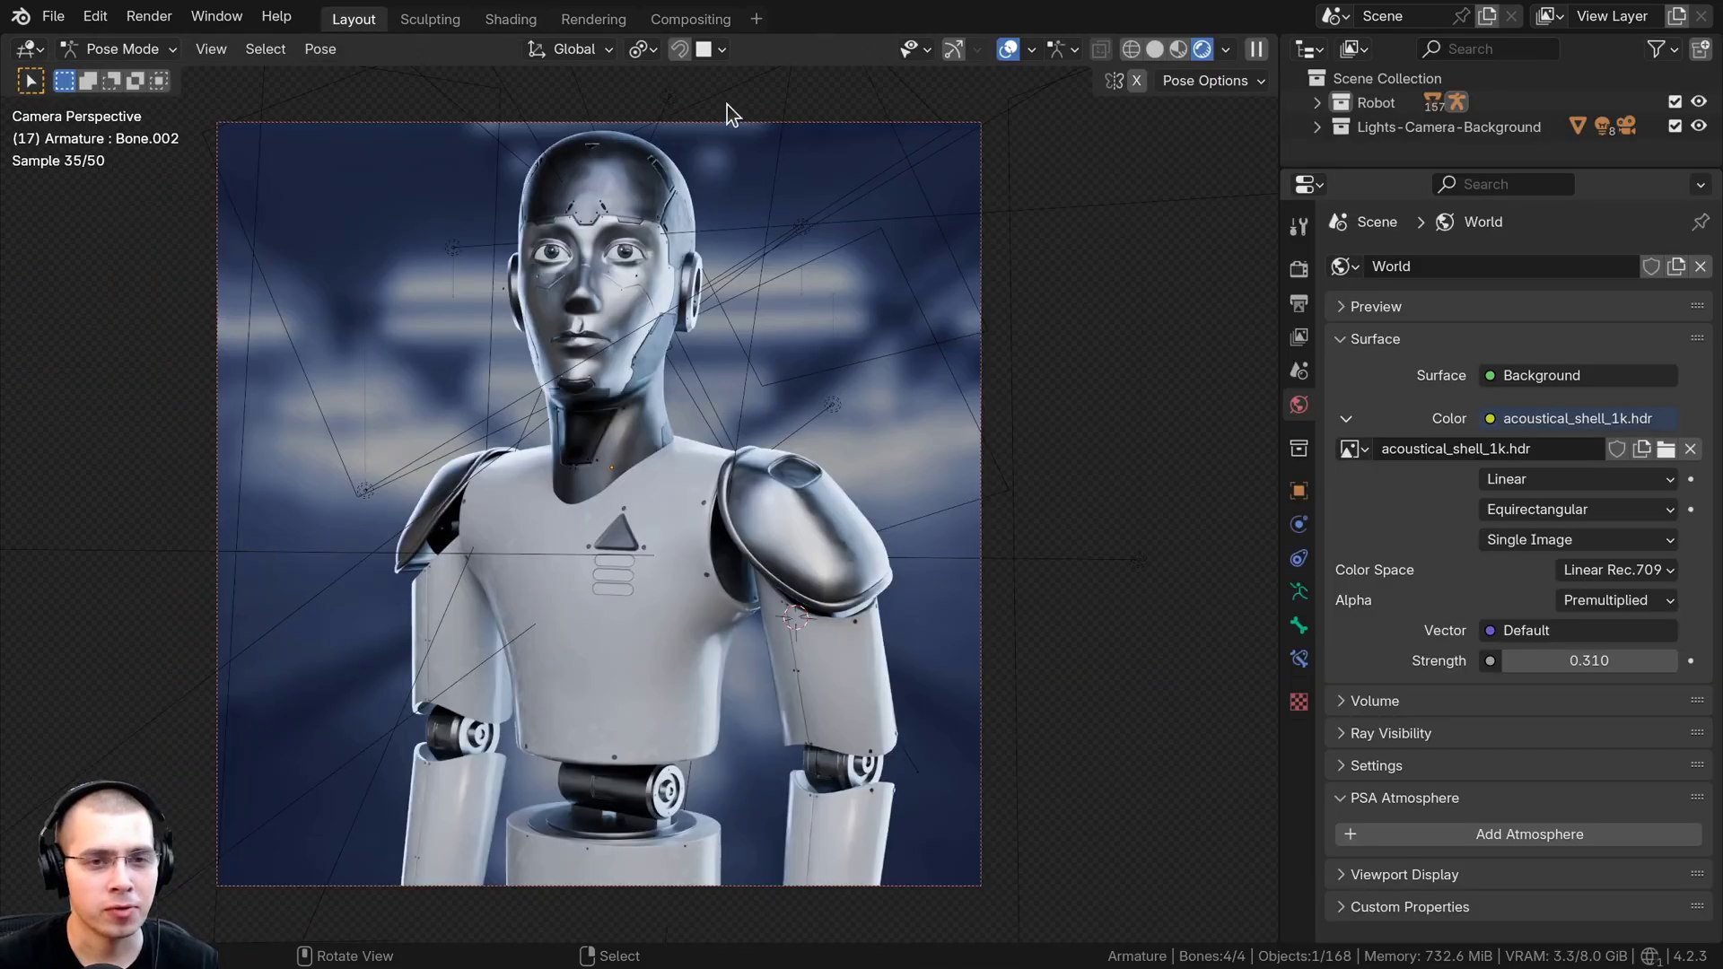
left_click(686, 19)
key("z")
left_click(500, 262)
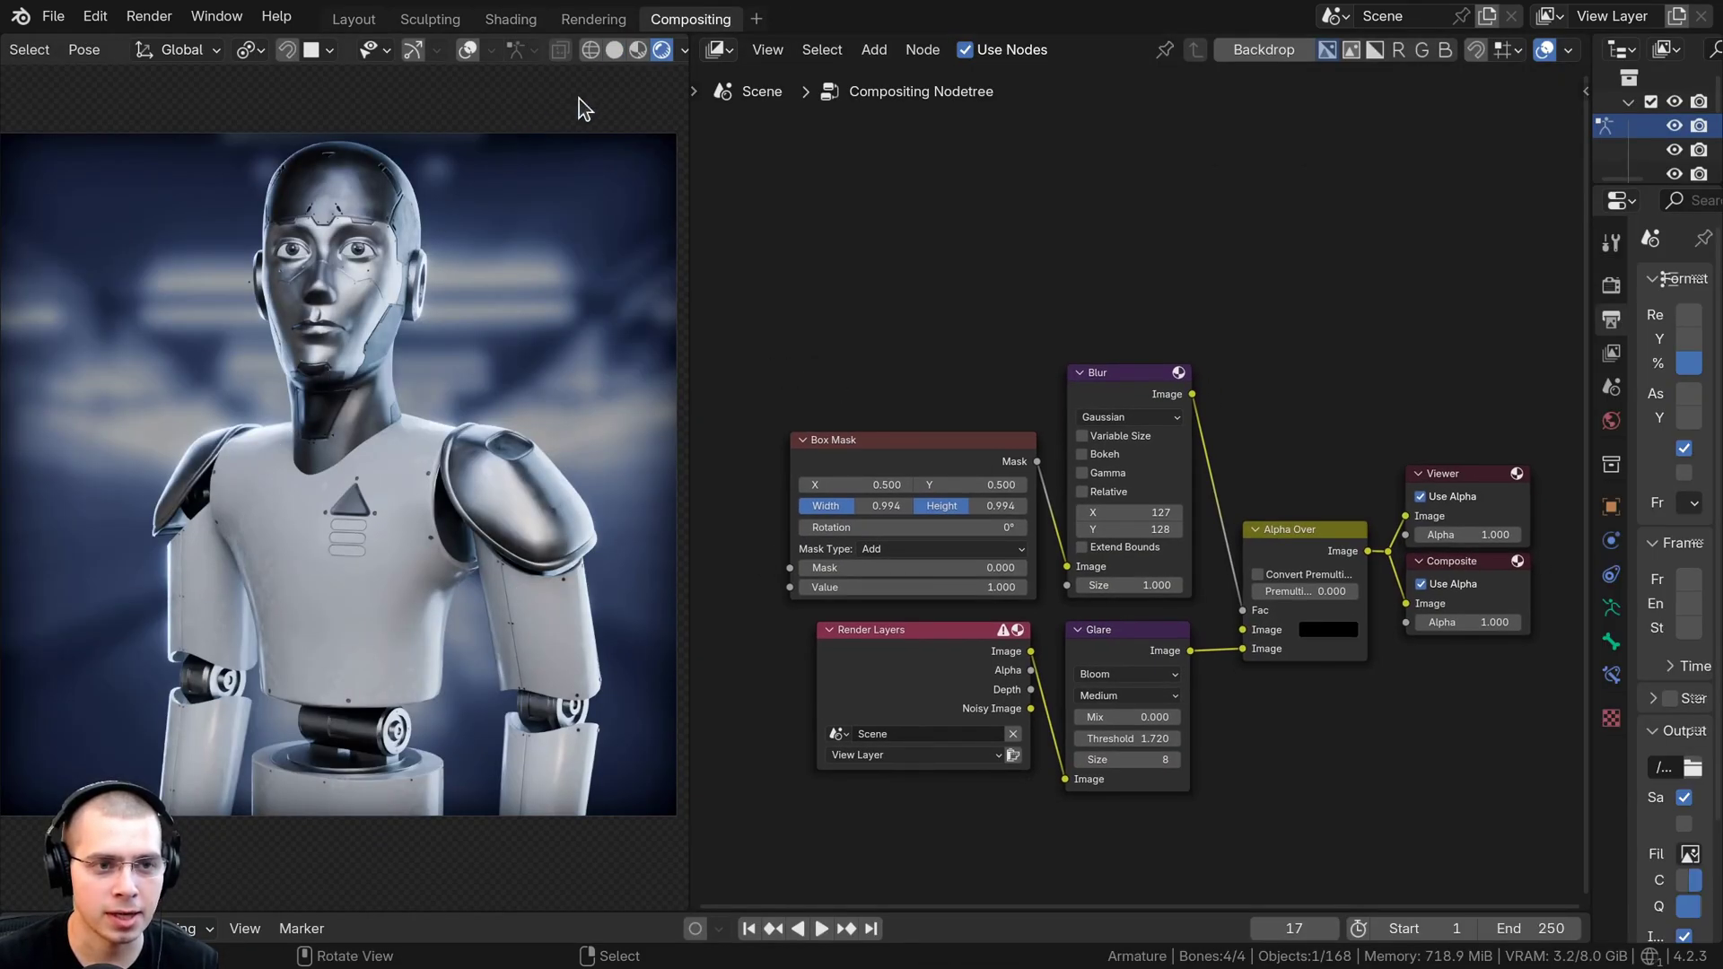
Compare the viewport compositor set to Camera, Disabled and Always, leaving it on Always
left_click(638, 54)
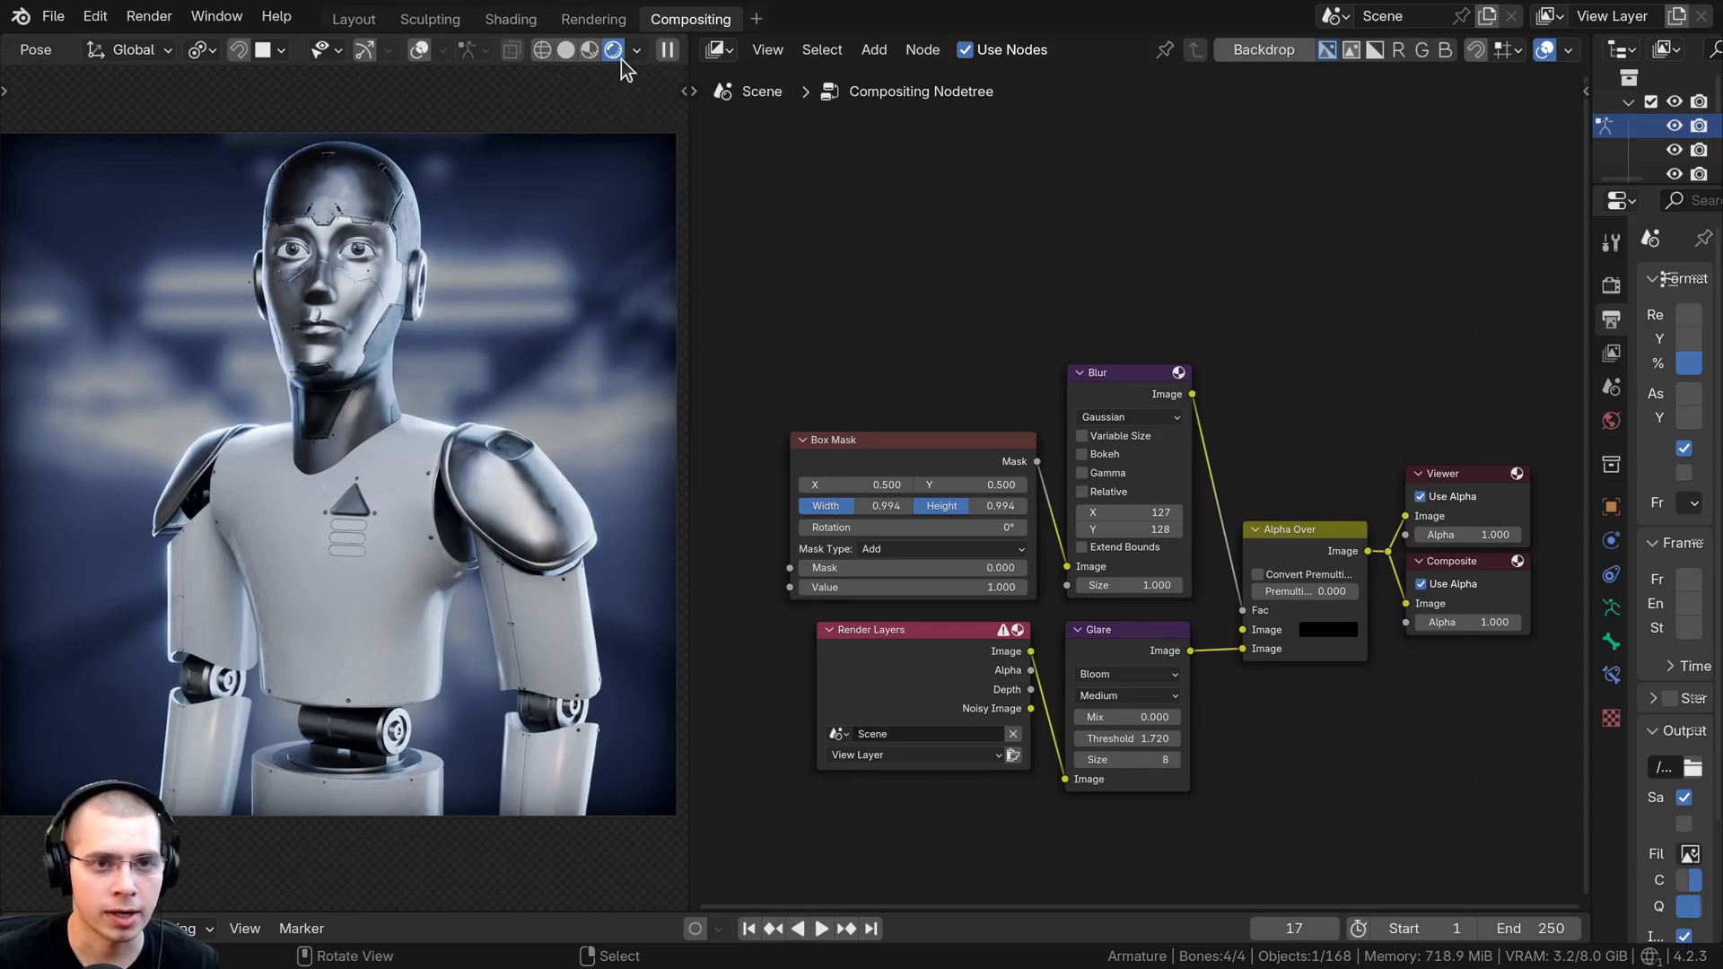
left_click(637, 52)
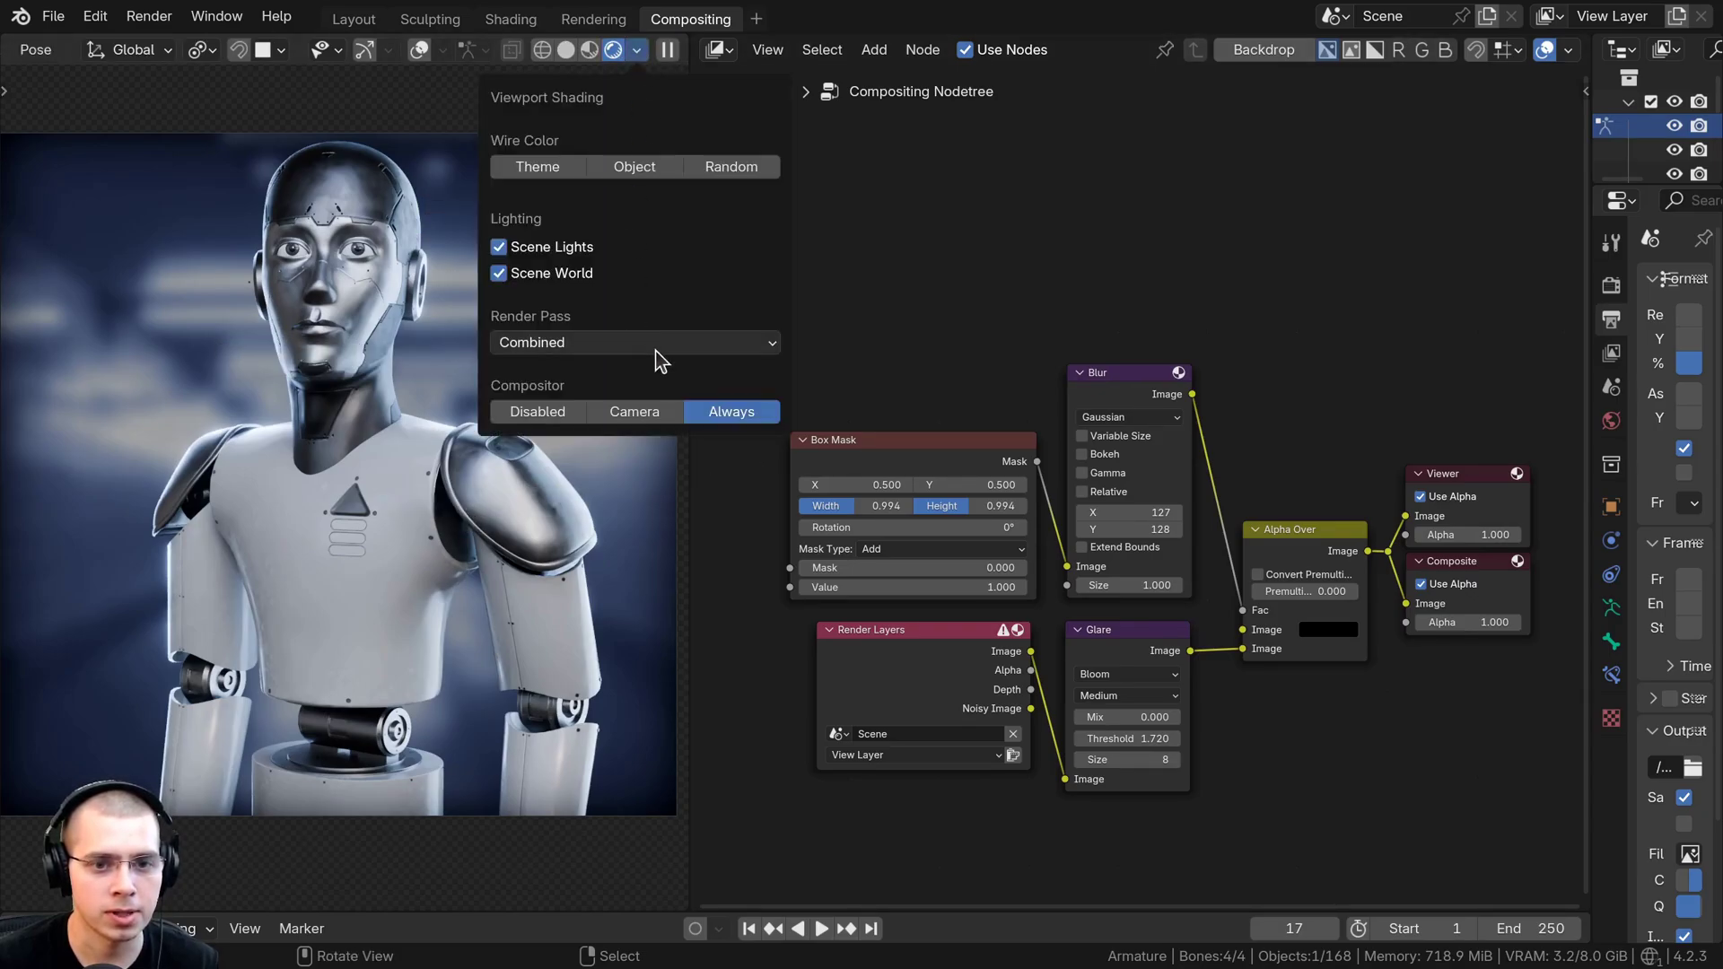
left_click(634, 411)
left_click(538, 411)
left_click(731, 410)
left_click(529, 413)
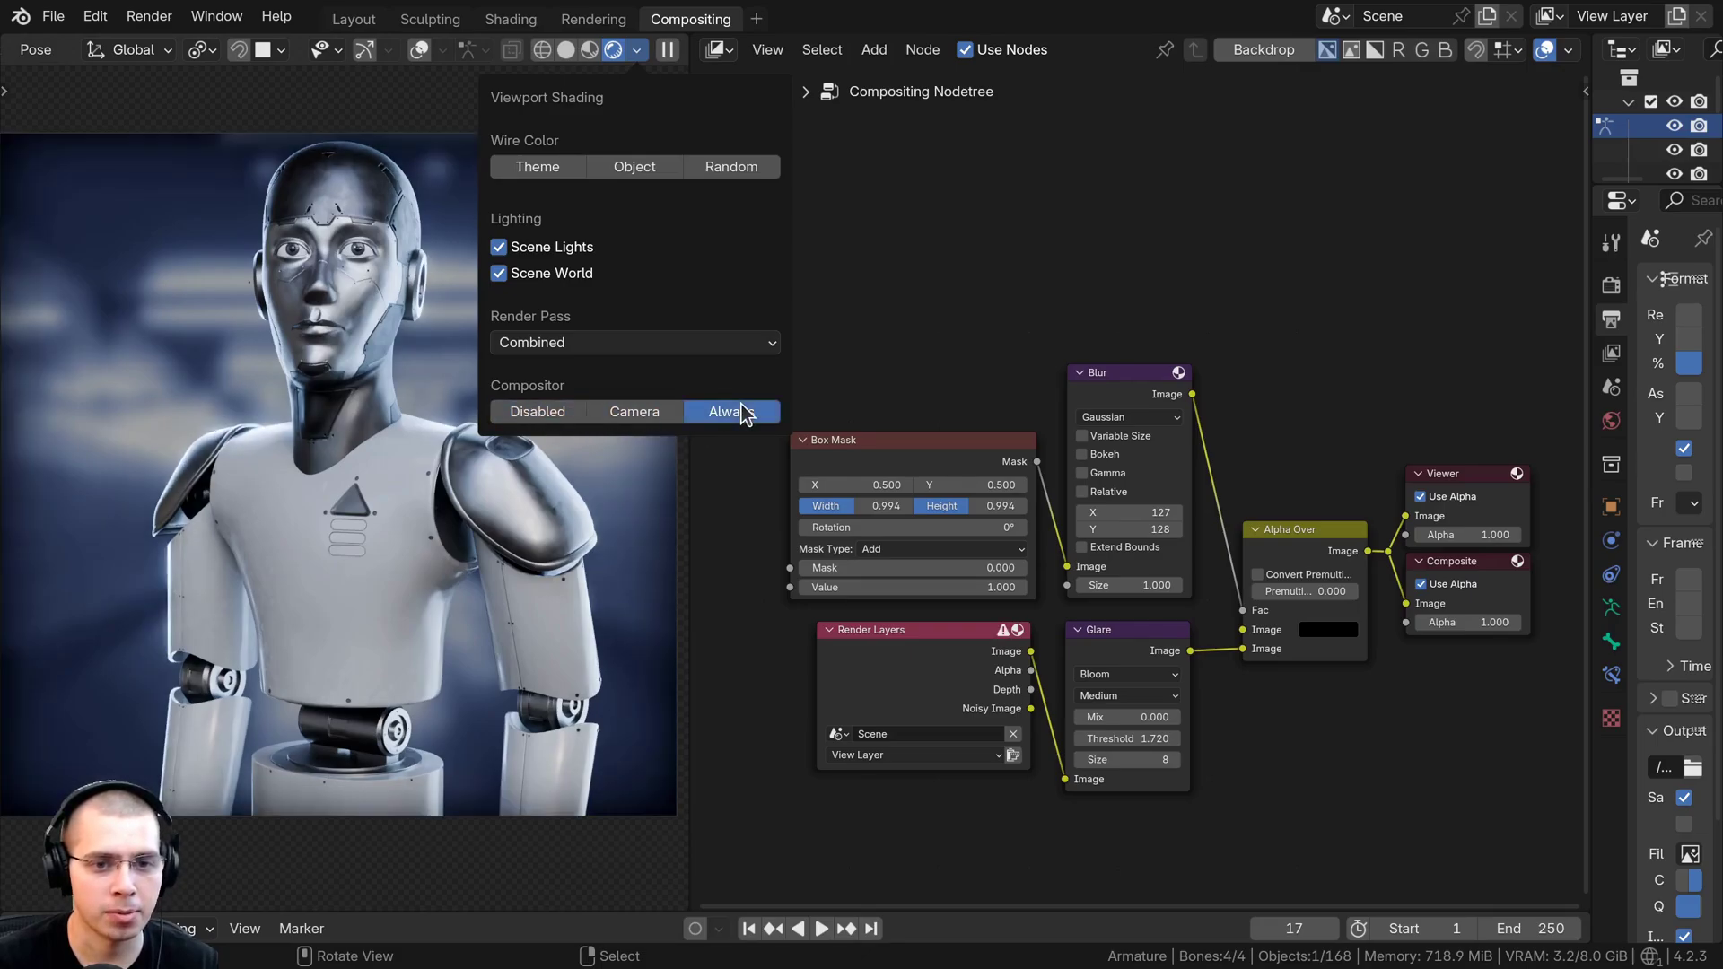
left_click(744, 413)
Preview the Box Mask node's output through the Viewer node and reposition the Box Mask node slightly
middle_click_drag(860, 393, 872, 376)
middle_click_drag(426, 179, 423, 183, "shift")
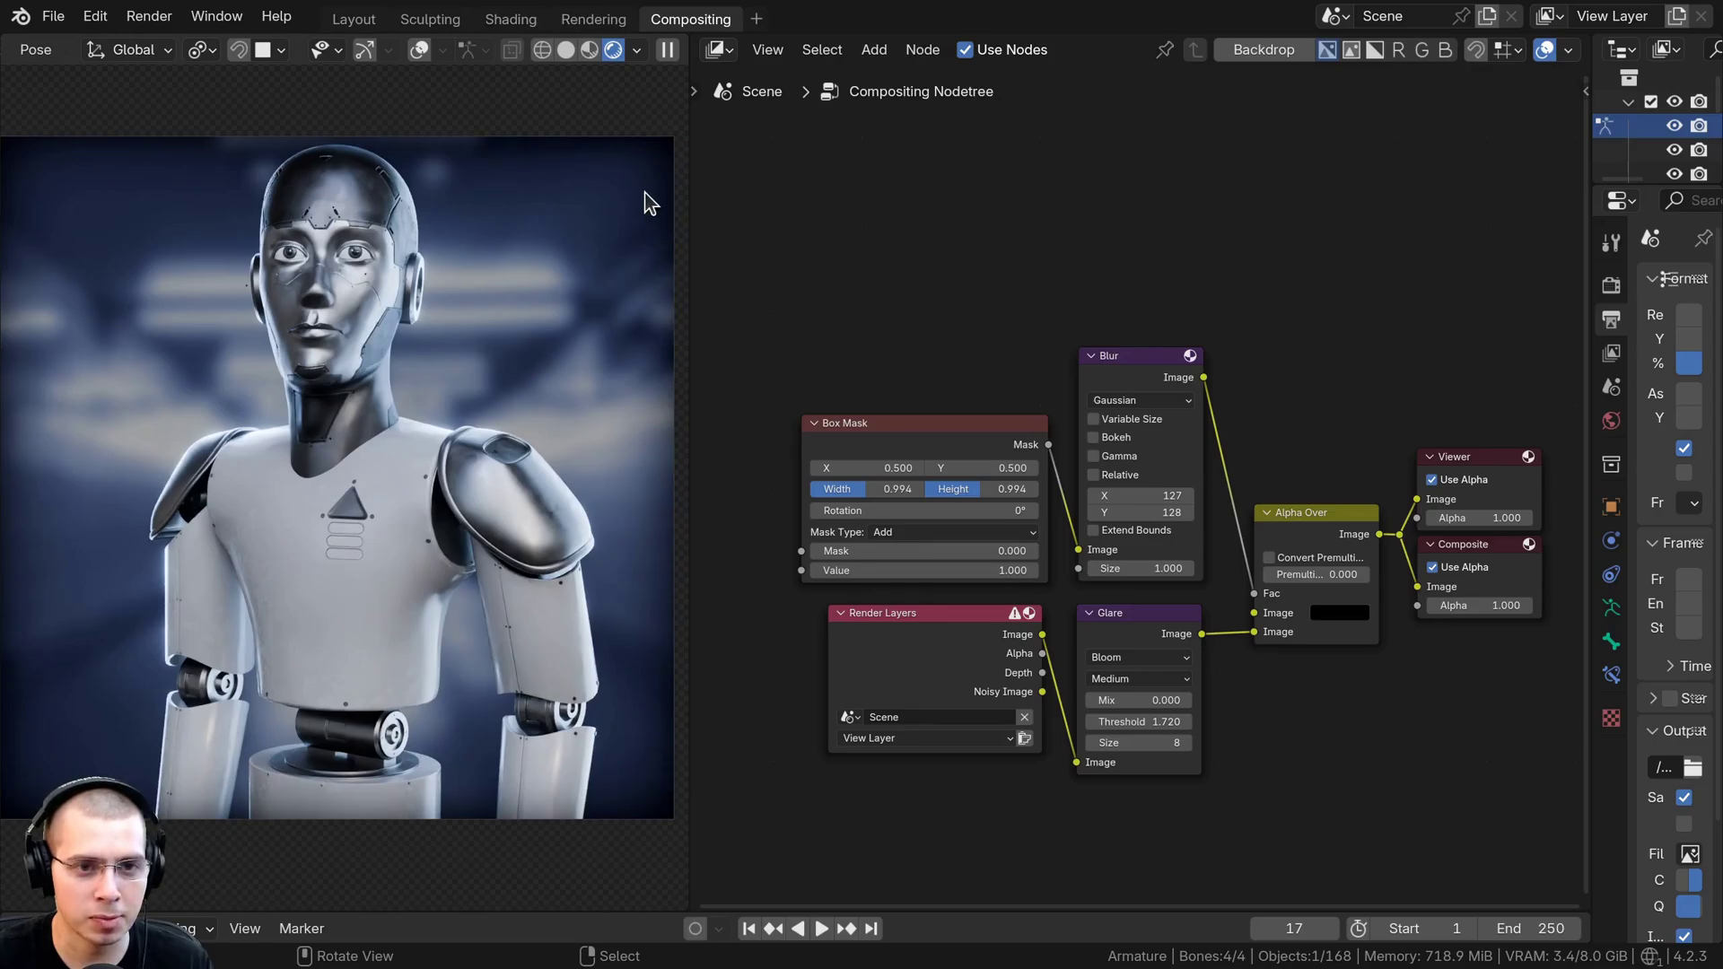
scroll(870, 393, "up", 1)
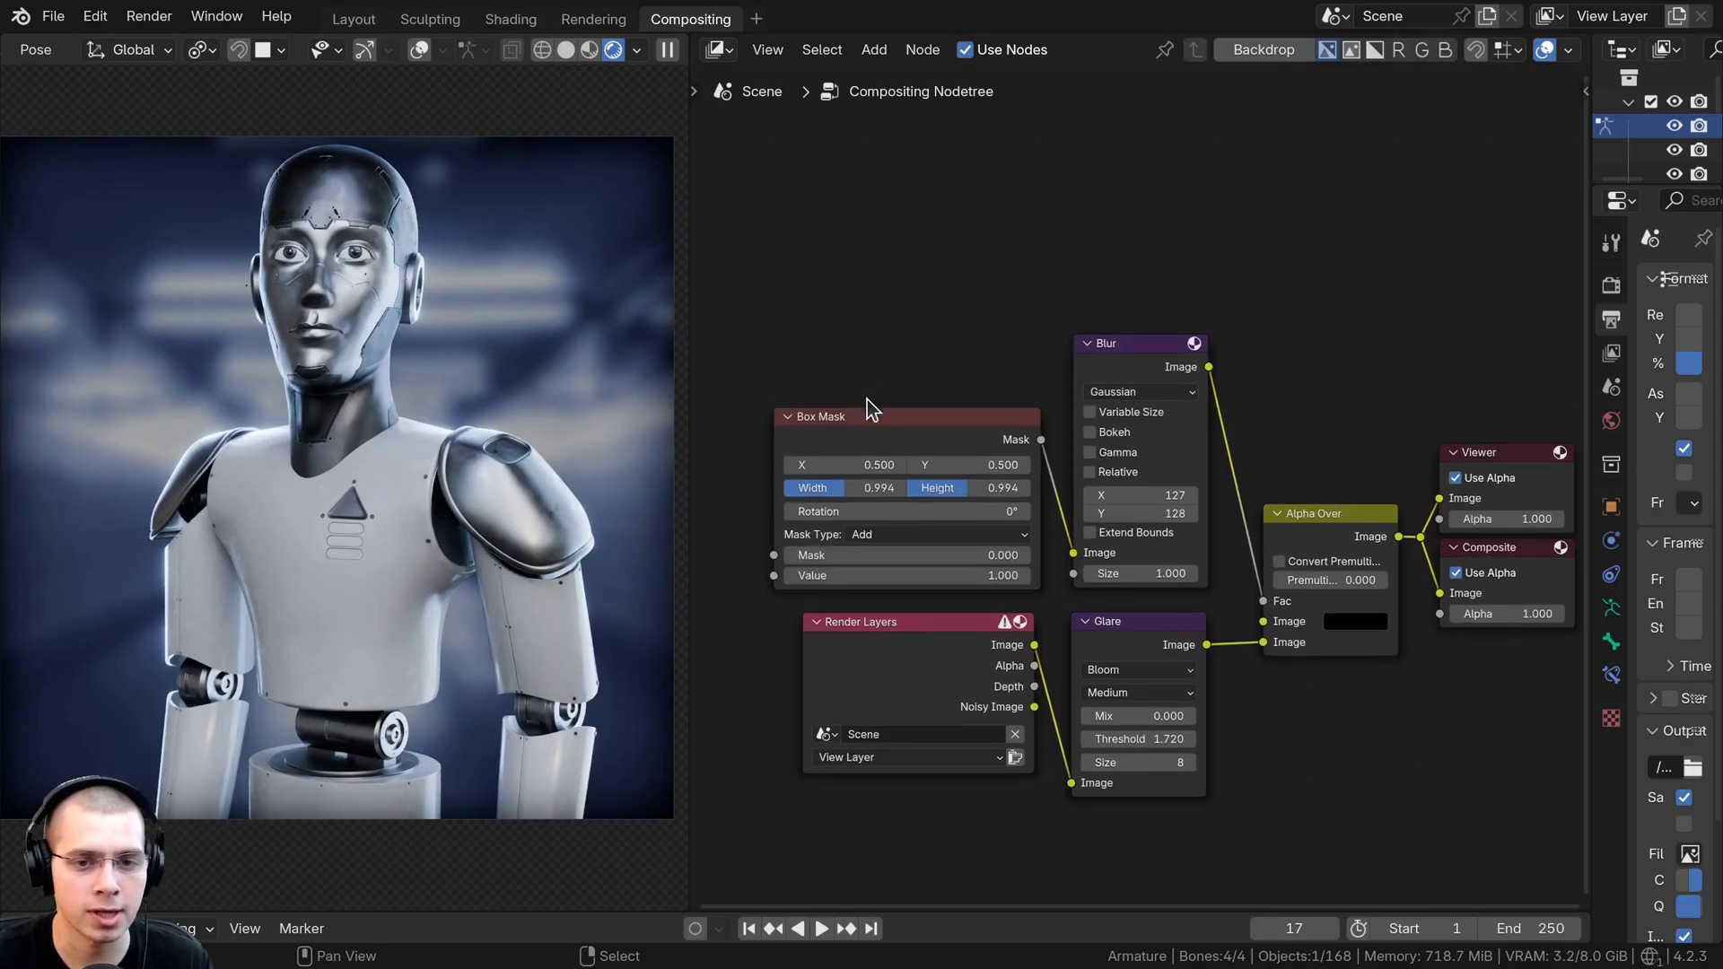
left_click(903, 438, "ctrl+shift")
left_click_drag(897, 433, 885, 398)
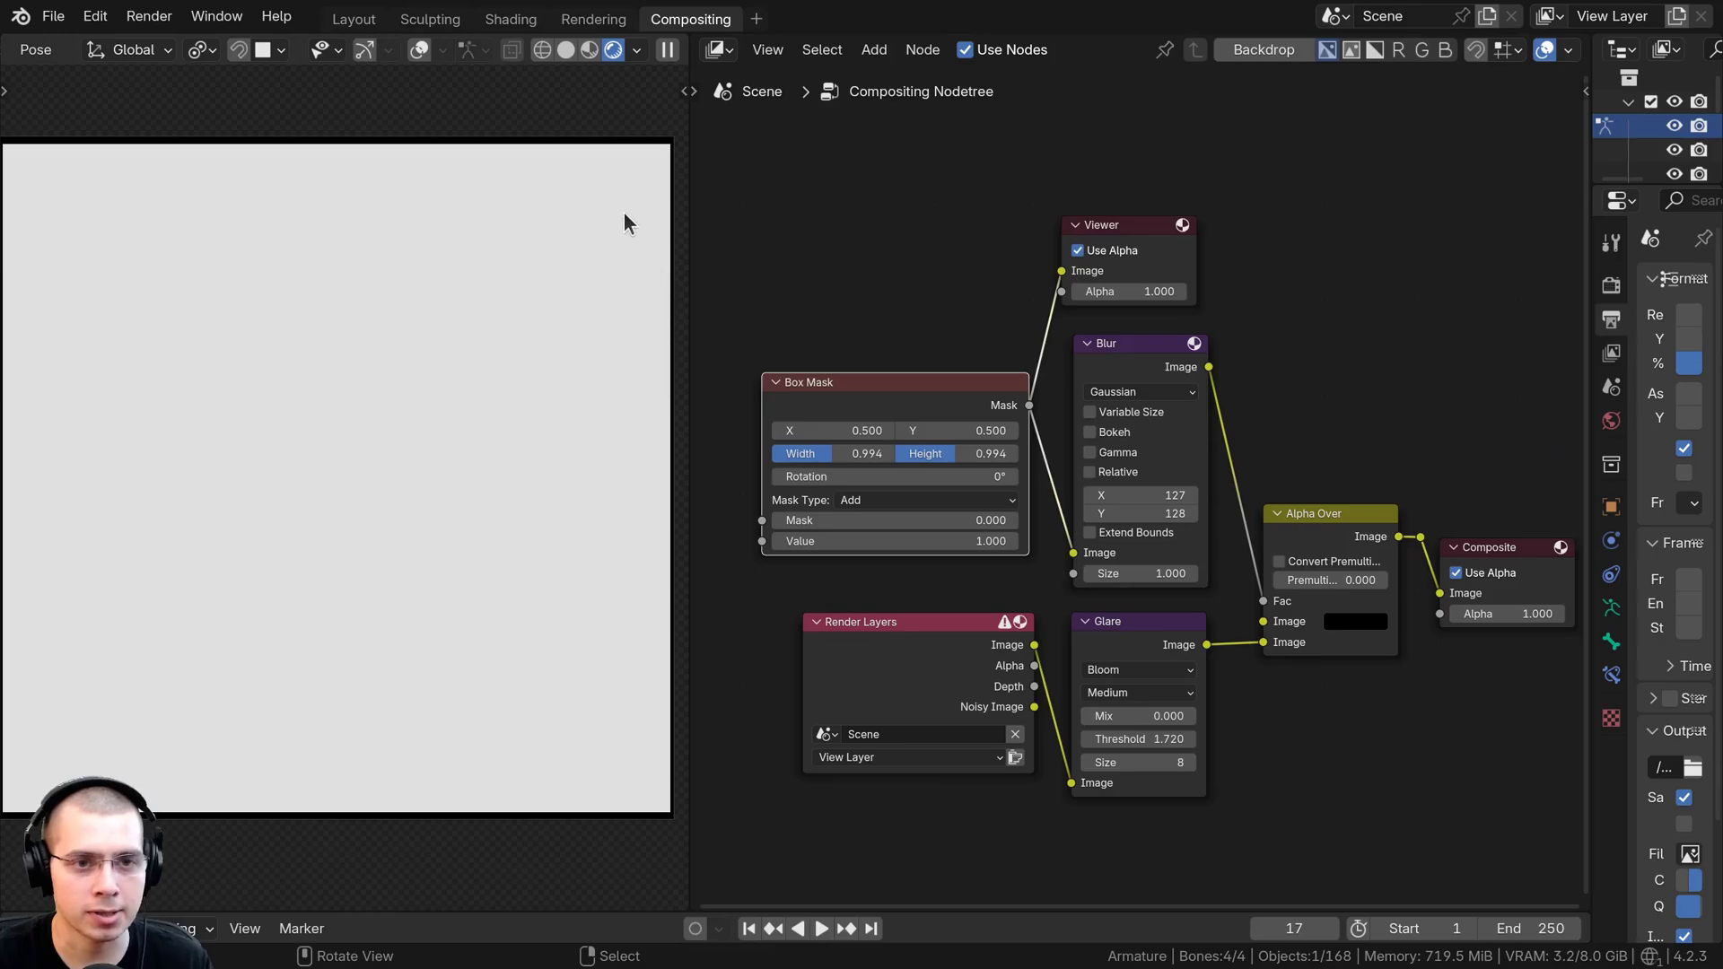
right_click(853, 443, "shift")
middle_click_drag(549, 193, 421, 256, "shift")
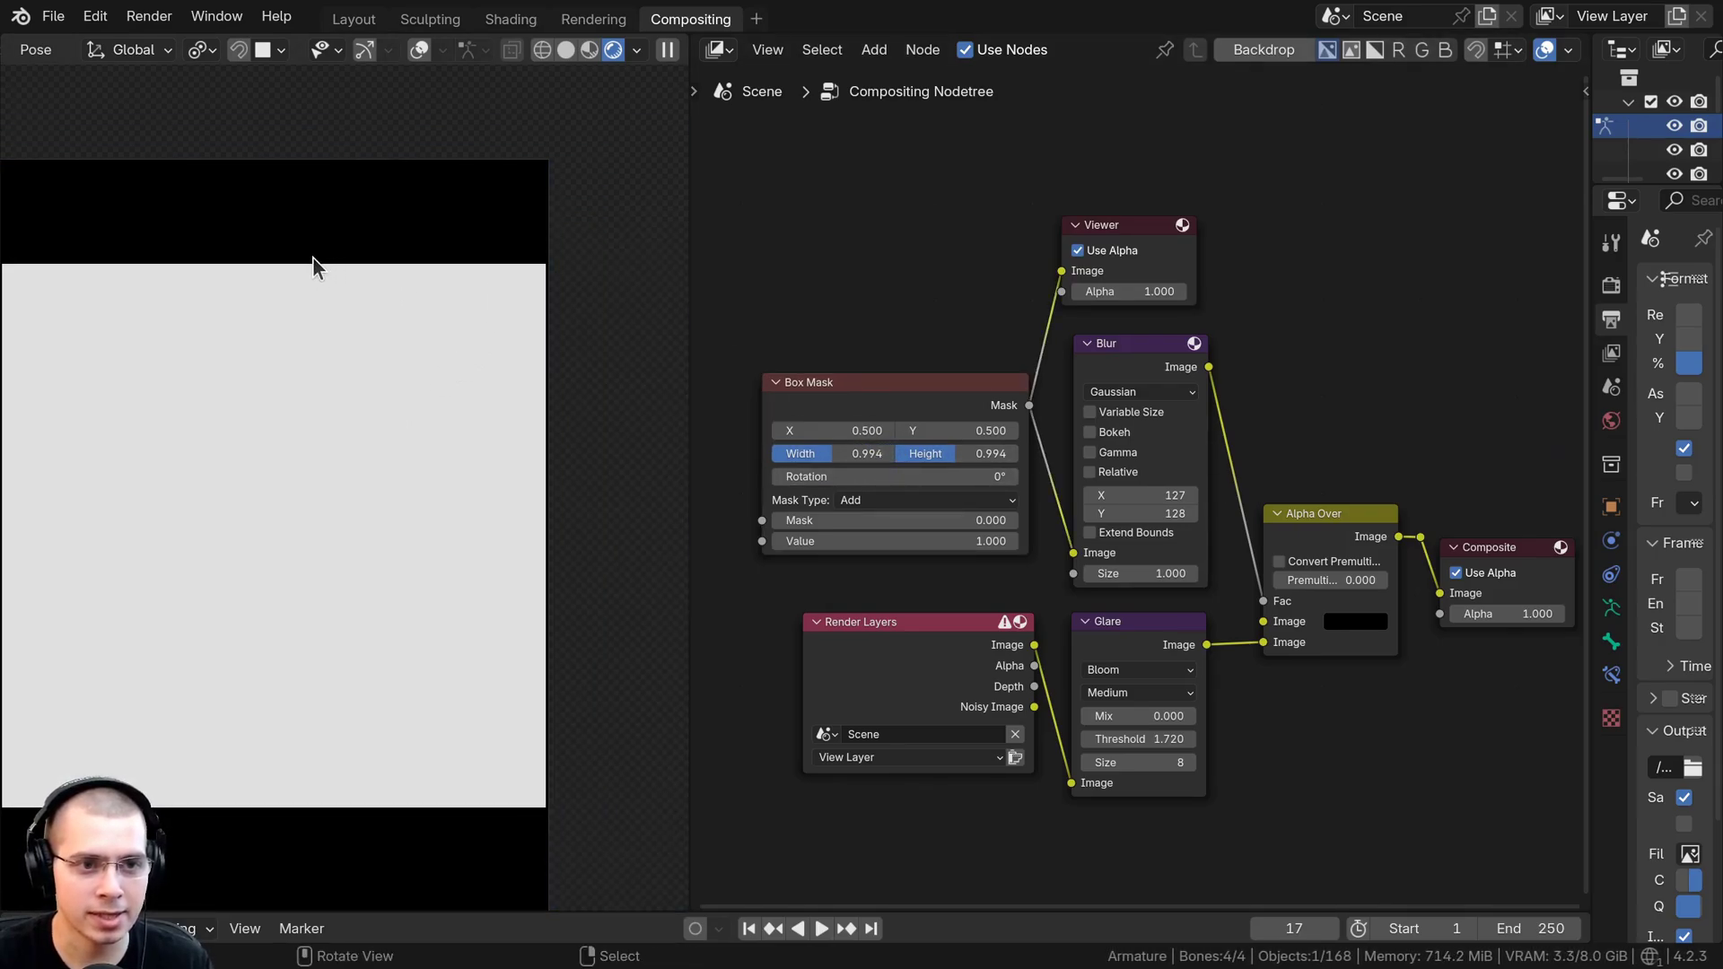
scroll(439, 331, "down", 6)
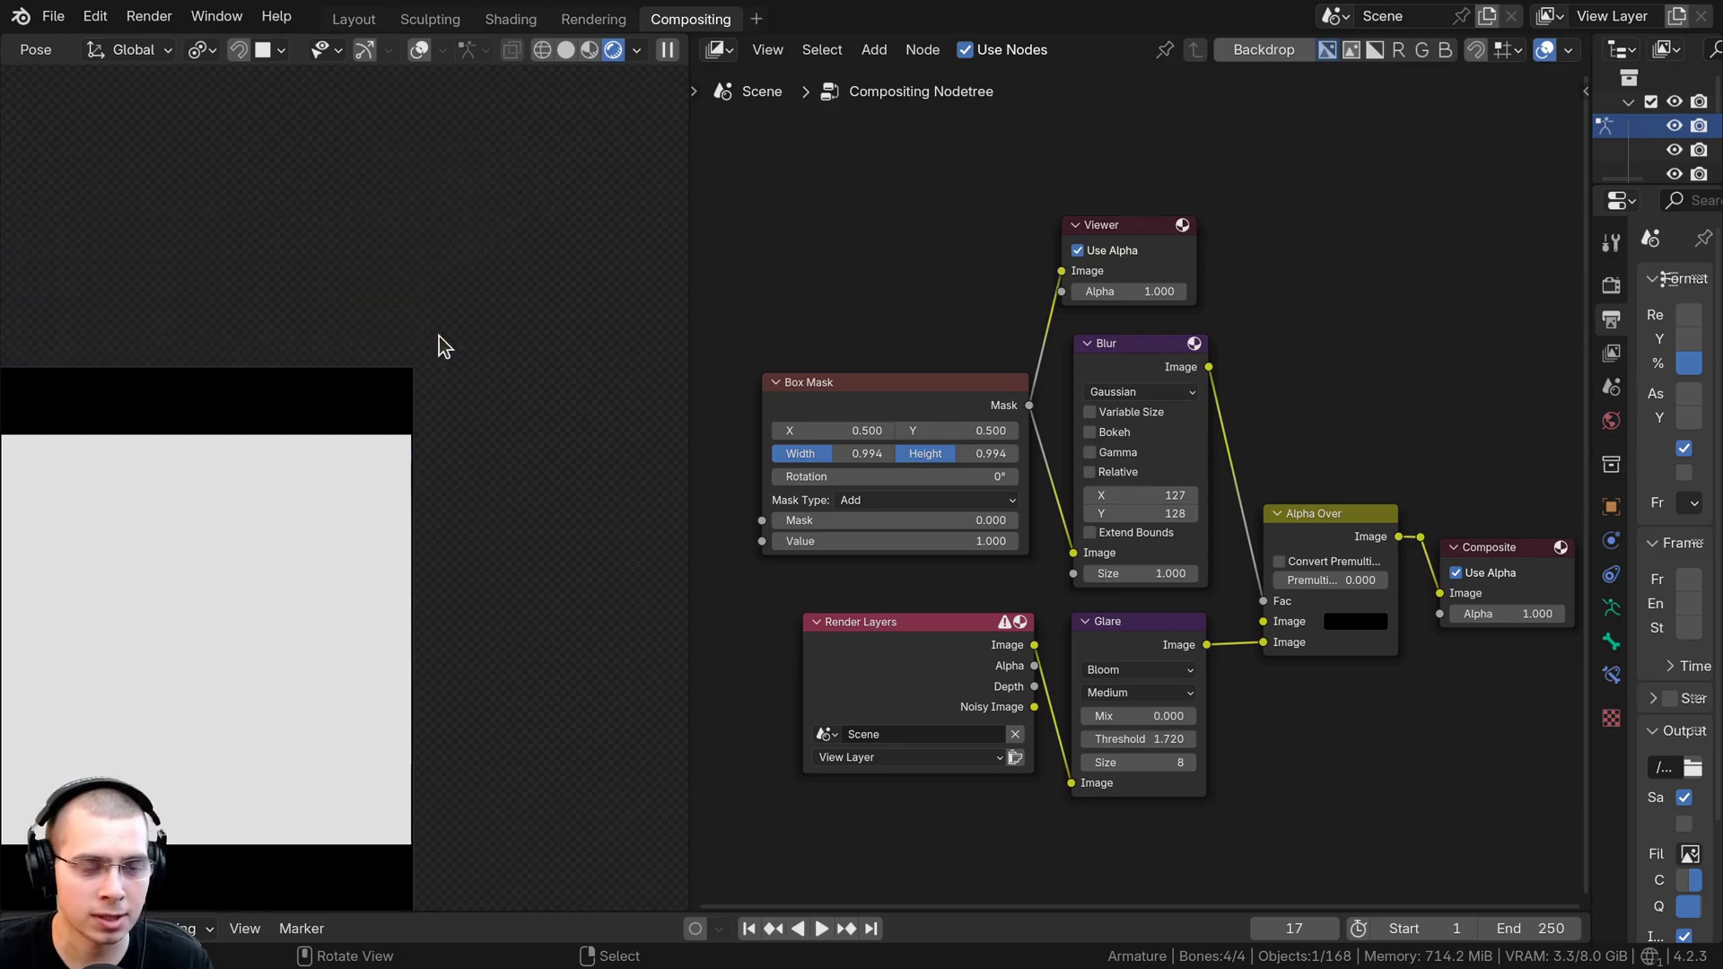
middle_click_drag(386, 495, 490, 389, "shift")
Preview the Blur node's output through the Viewer node to inspect the softened mask edges
middle_click_drag(1009, 452, 845, 440)
left_click(987, 341, "ctrl+shift")
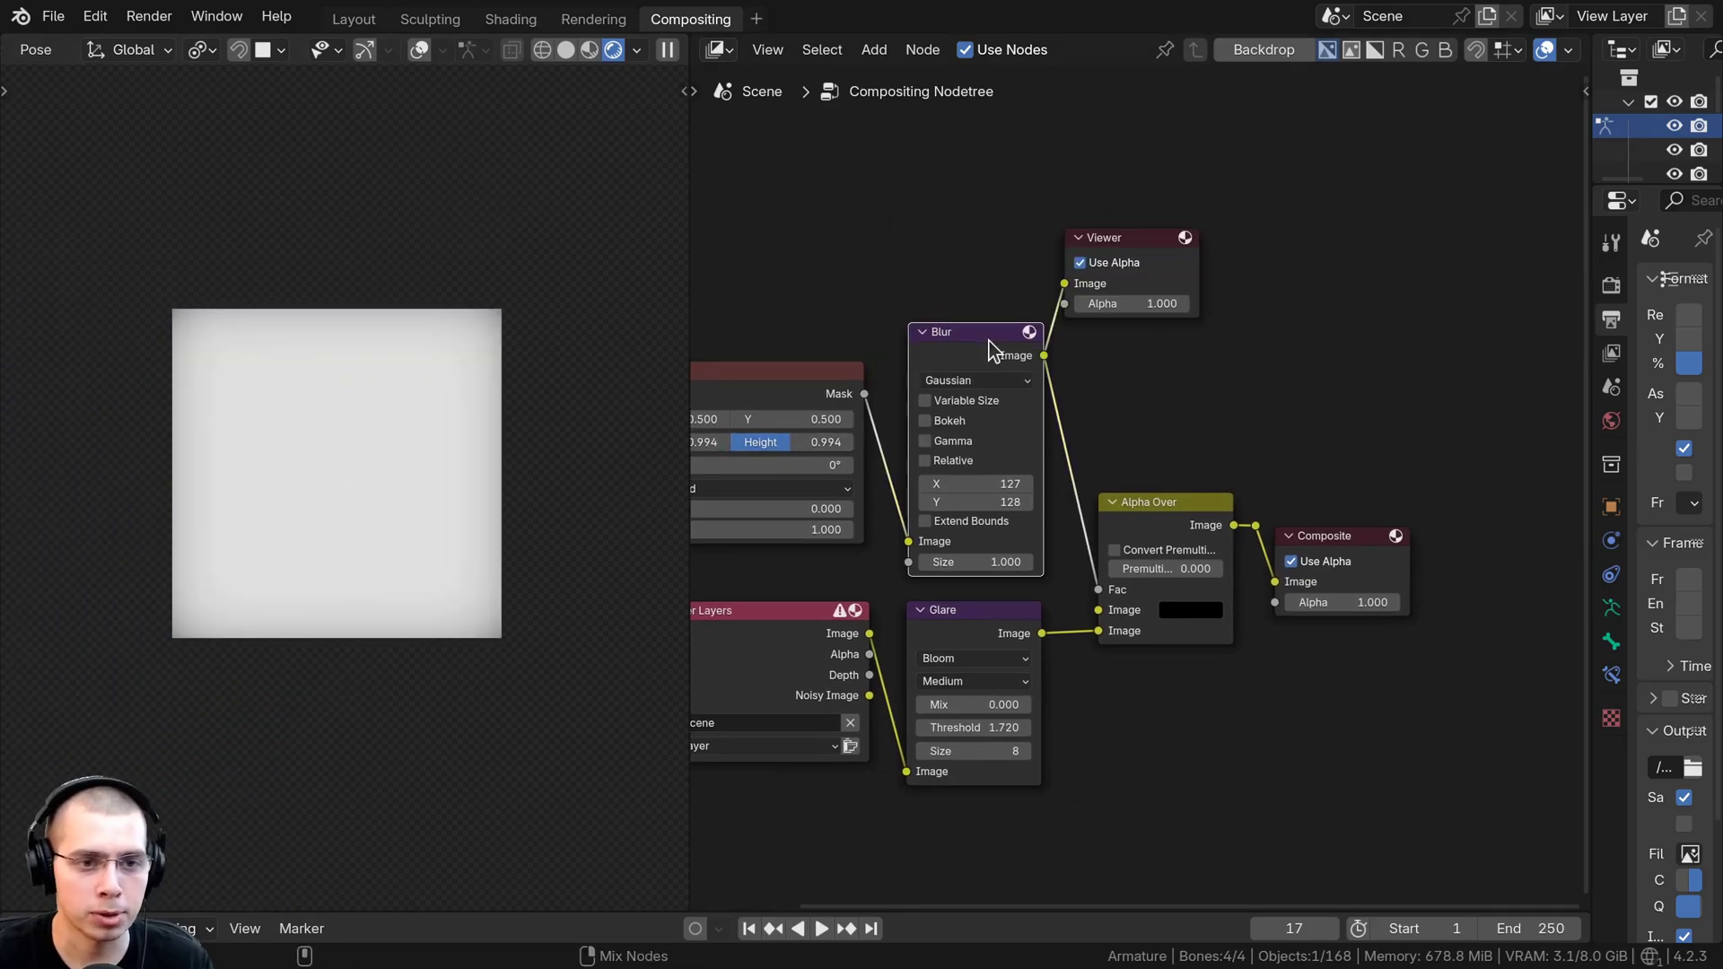
scroll(380, 279, "up", 2)
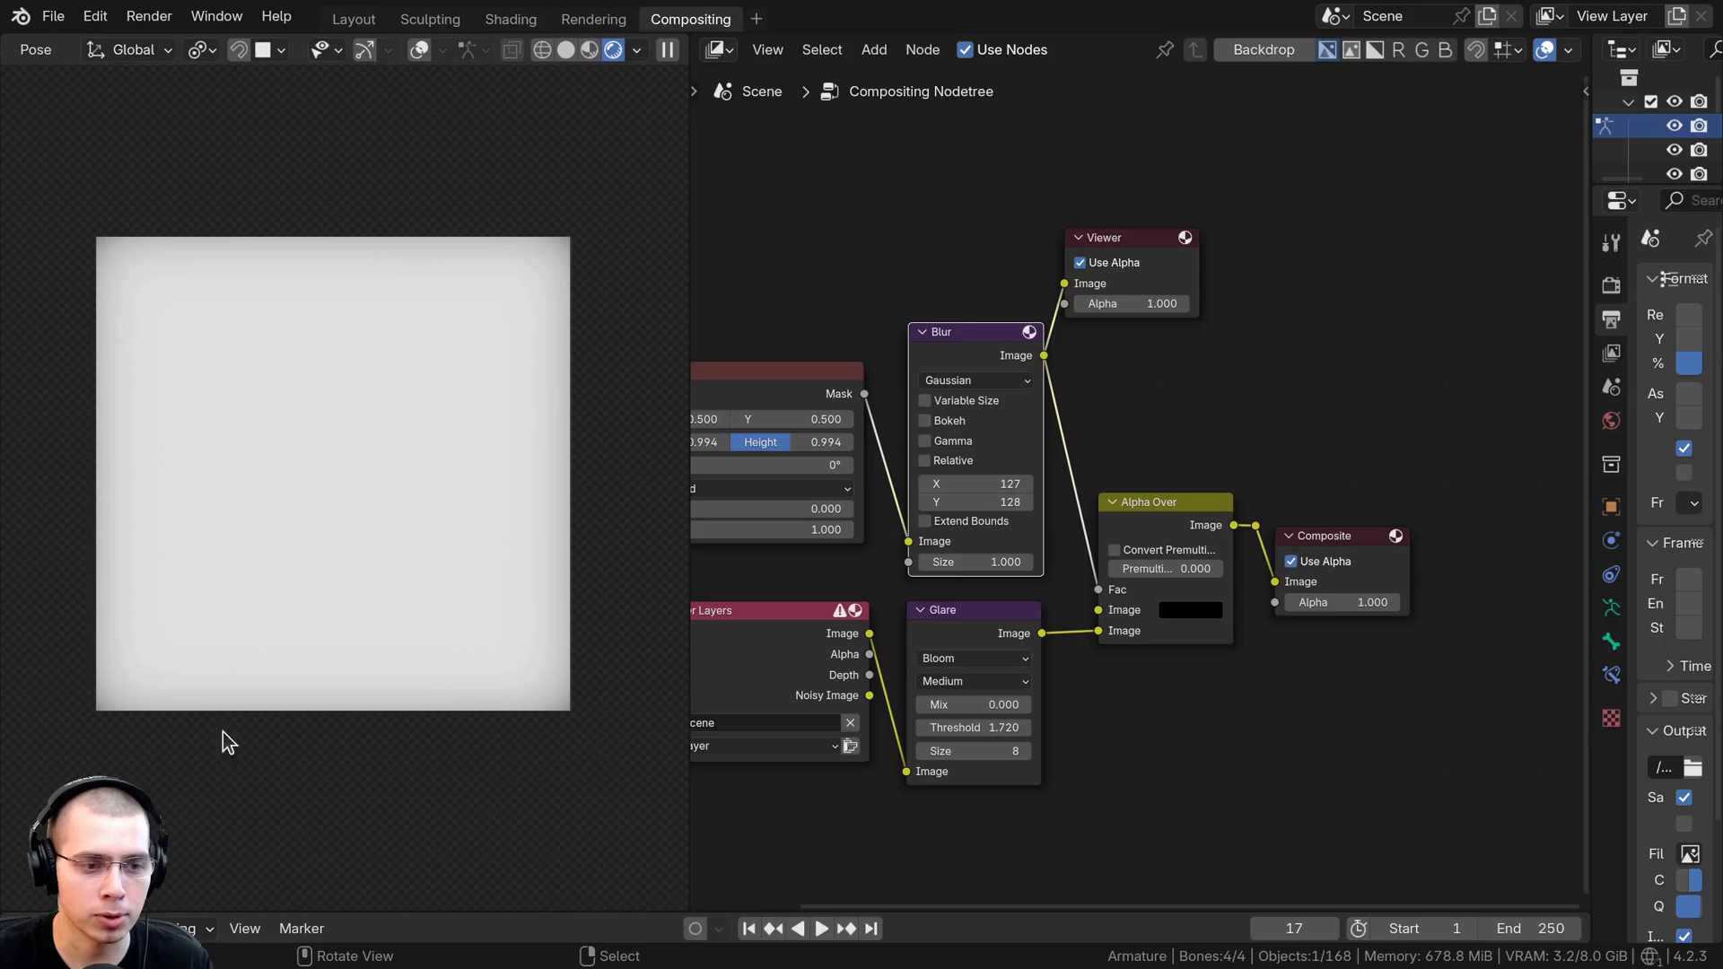
middle_click_drag(1205, 469, 1163, 435)
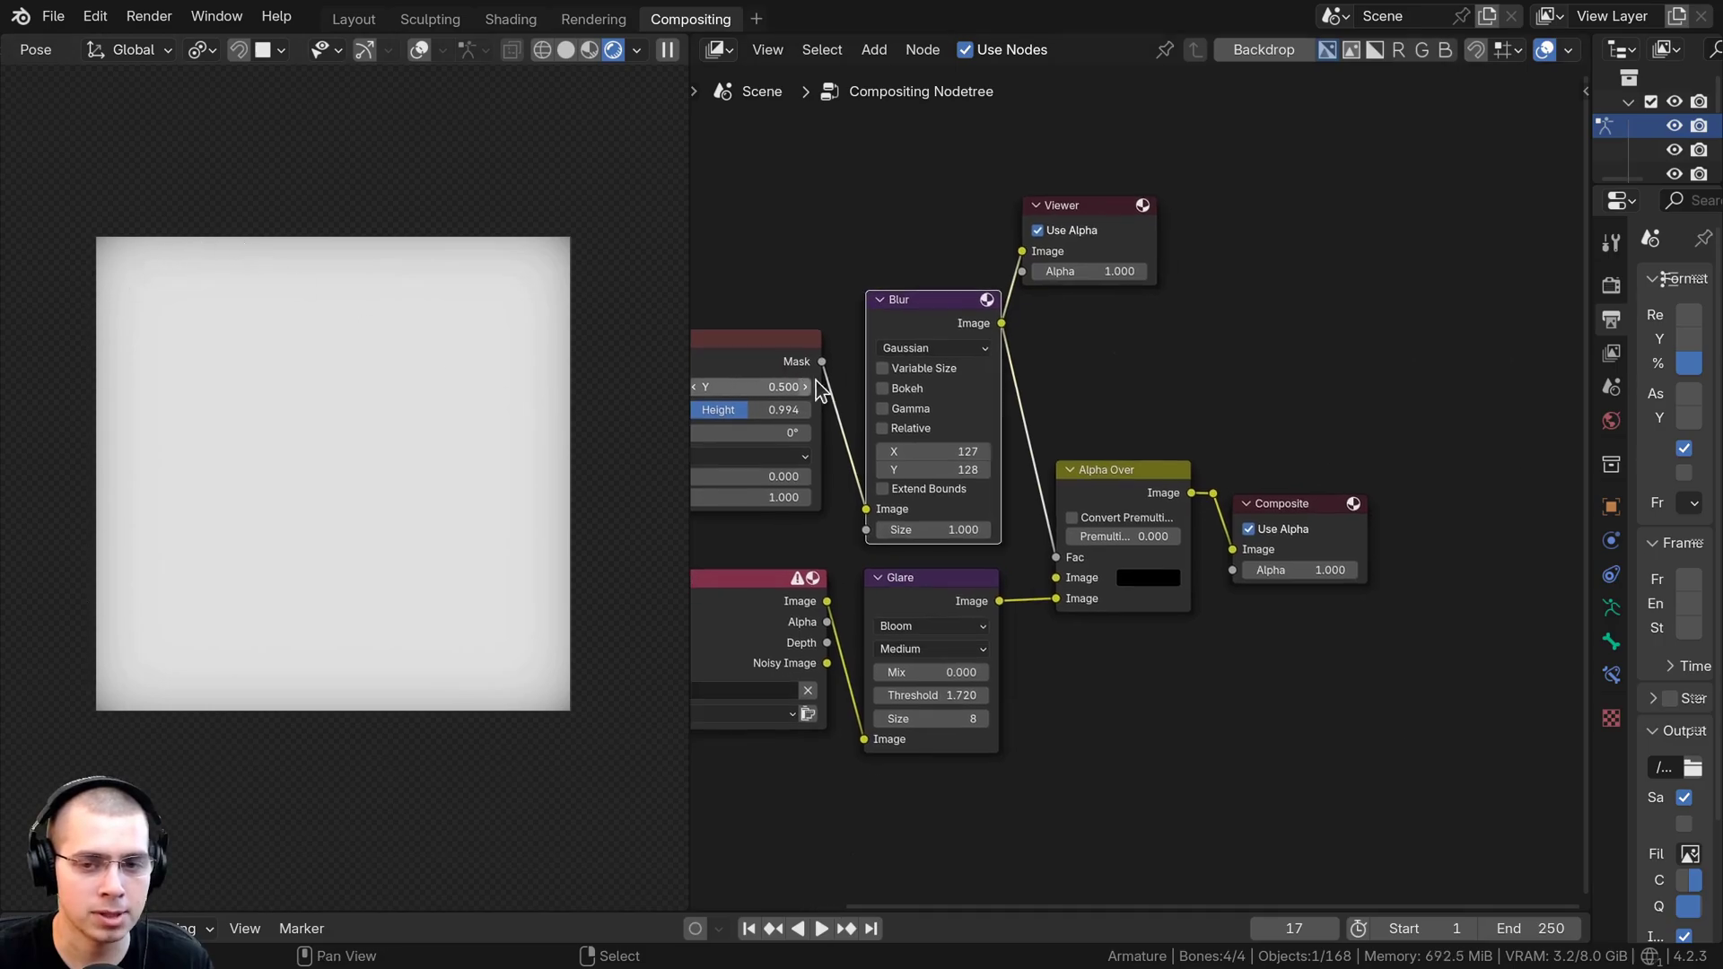
Connect the Viewer node back to the Alpha Over node and select the Render Layers node
left_click(1132, 479, "ctrl+shift")
scroll(1088, 542, "up", 1)
scroll(1022, 596, "up", 1)
middle_click_drag(1041, 637, 1292, 574)
scroll(1167, 547, "up", 1)
mouse_move(939, 495)
left_mouse_down()
mouse_move(893, 466)
mouse_move(935, 497)
left_mouse_up()
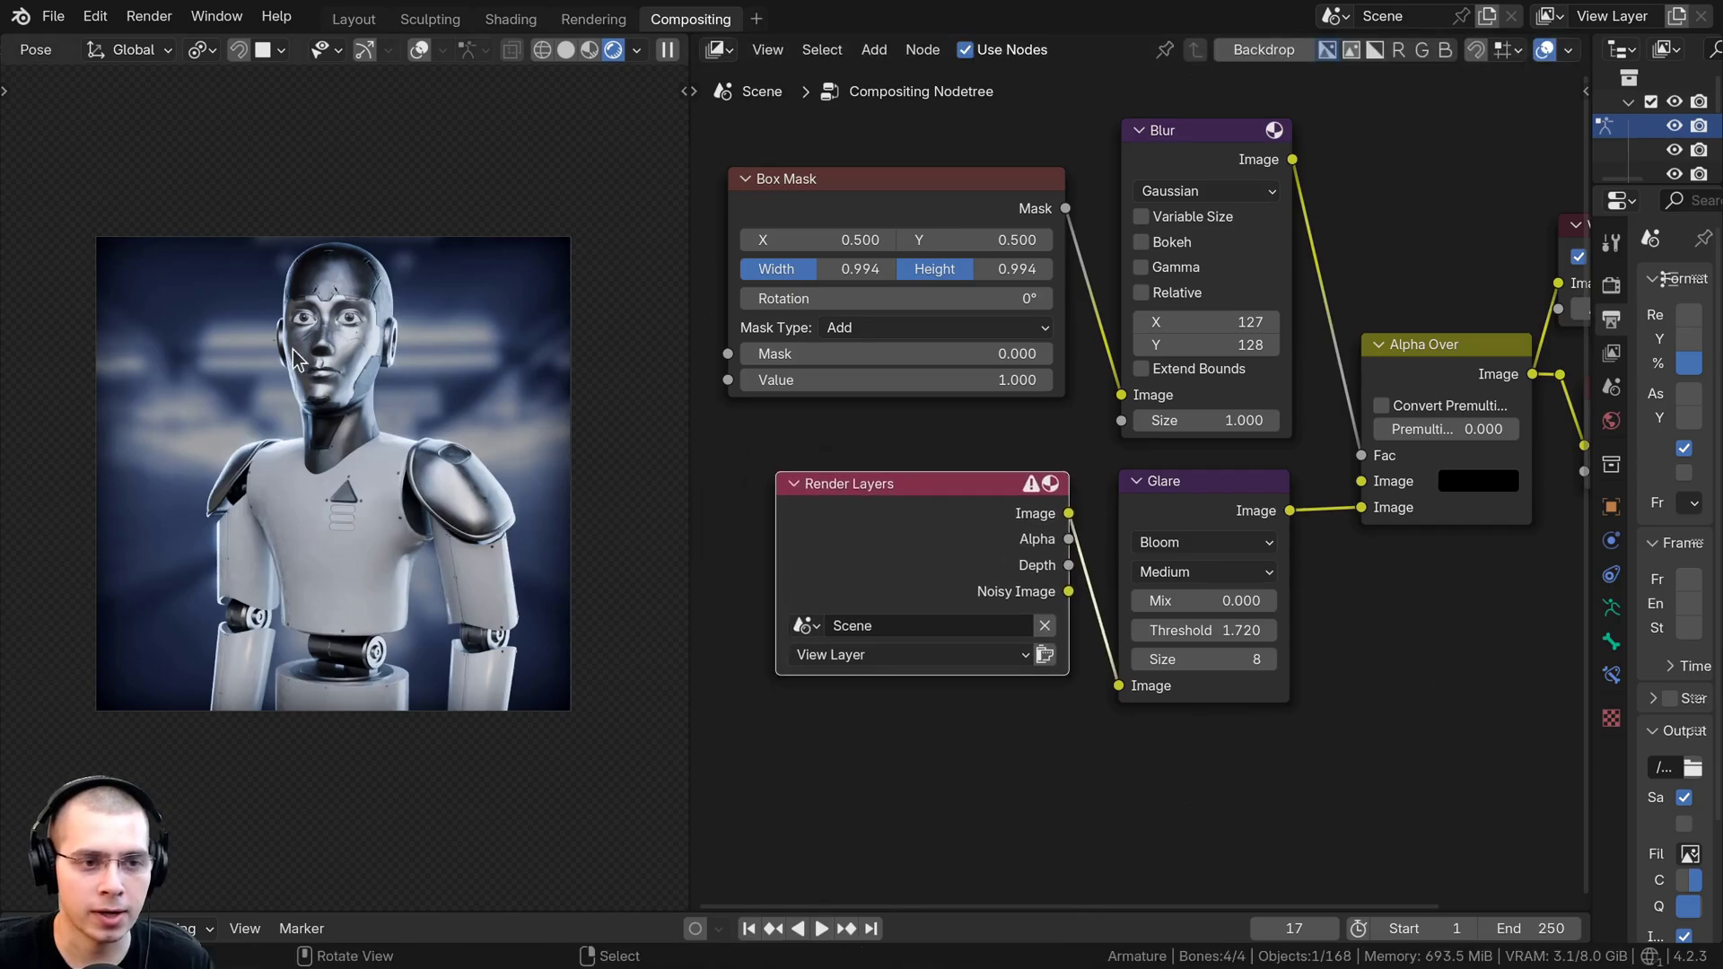
Try adjusting the brightness of the Alpha Over node's image color and return it to black
scroll(1424, 509, "up", 2)
middle_click_drag(1422, 511, 1162, 599)
left_click(1251, 567)
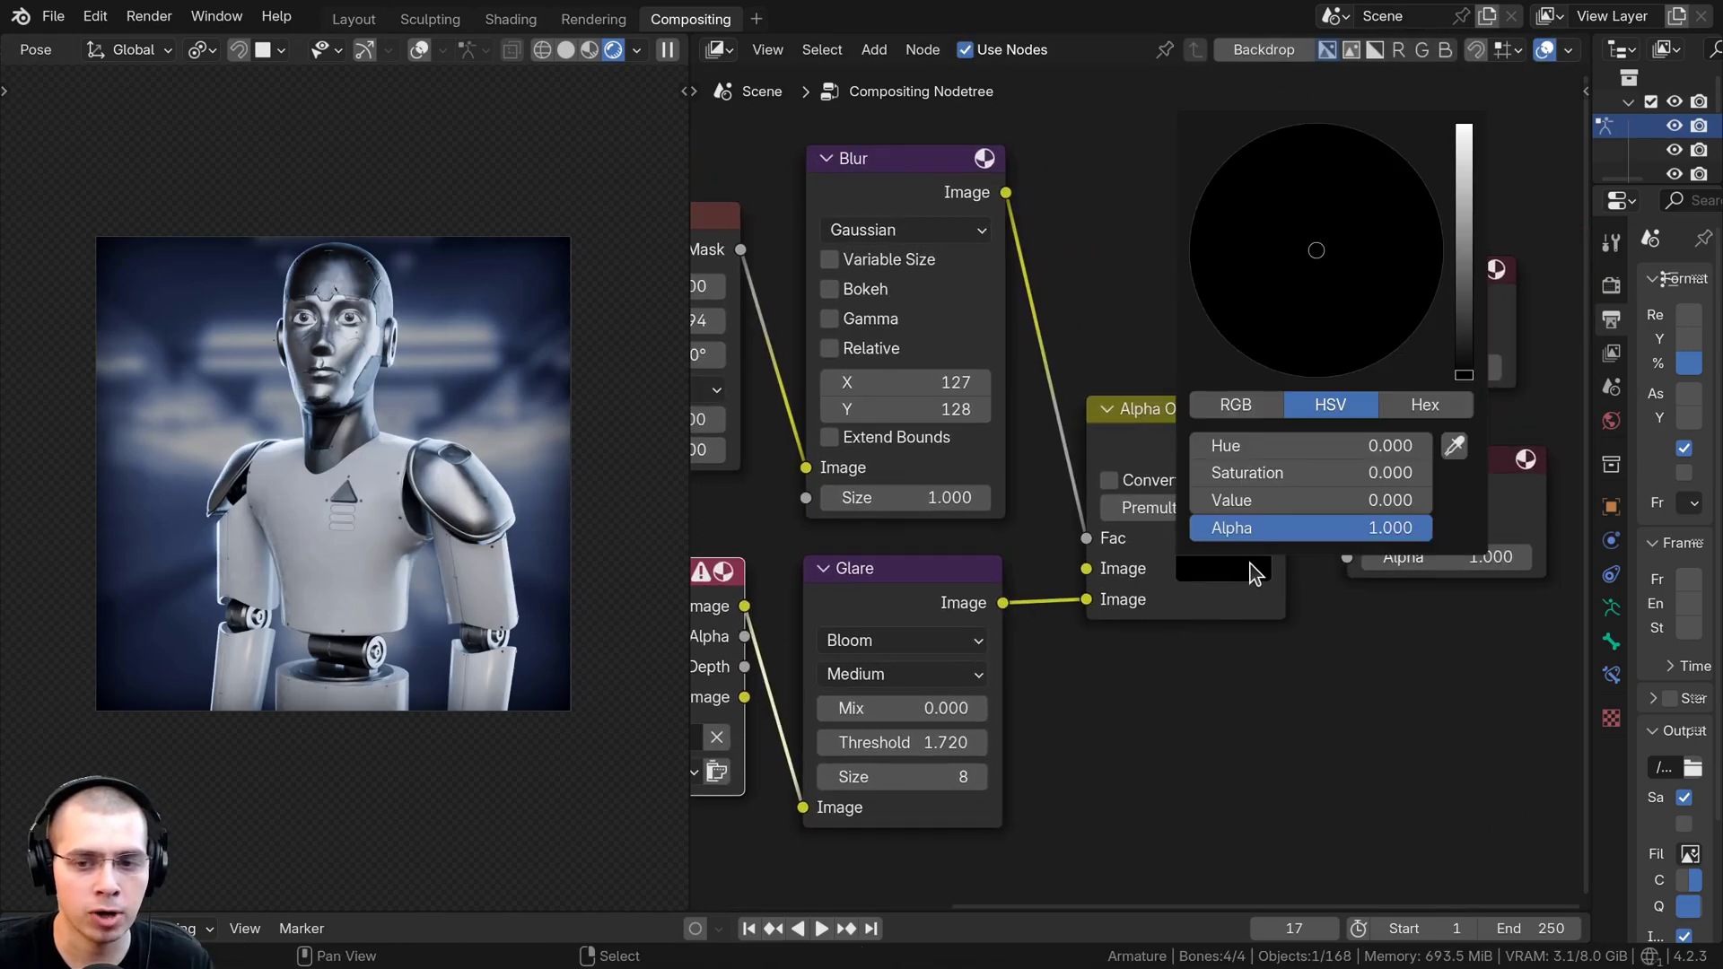
left_click_drag(1463, 310, 1463, 375)
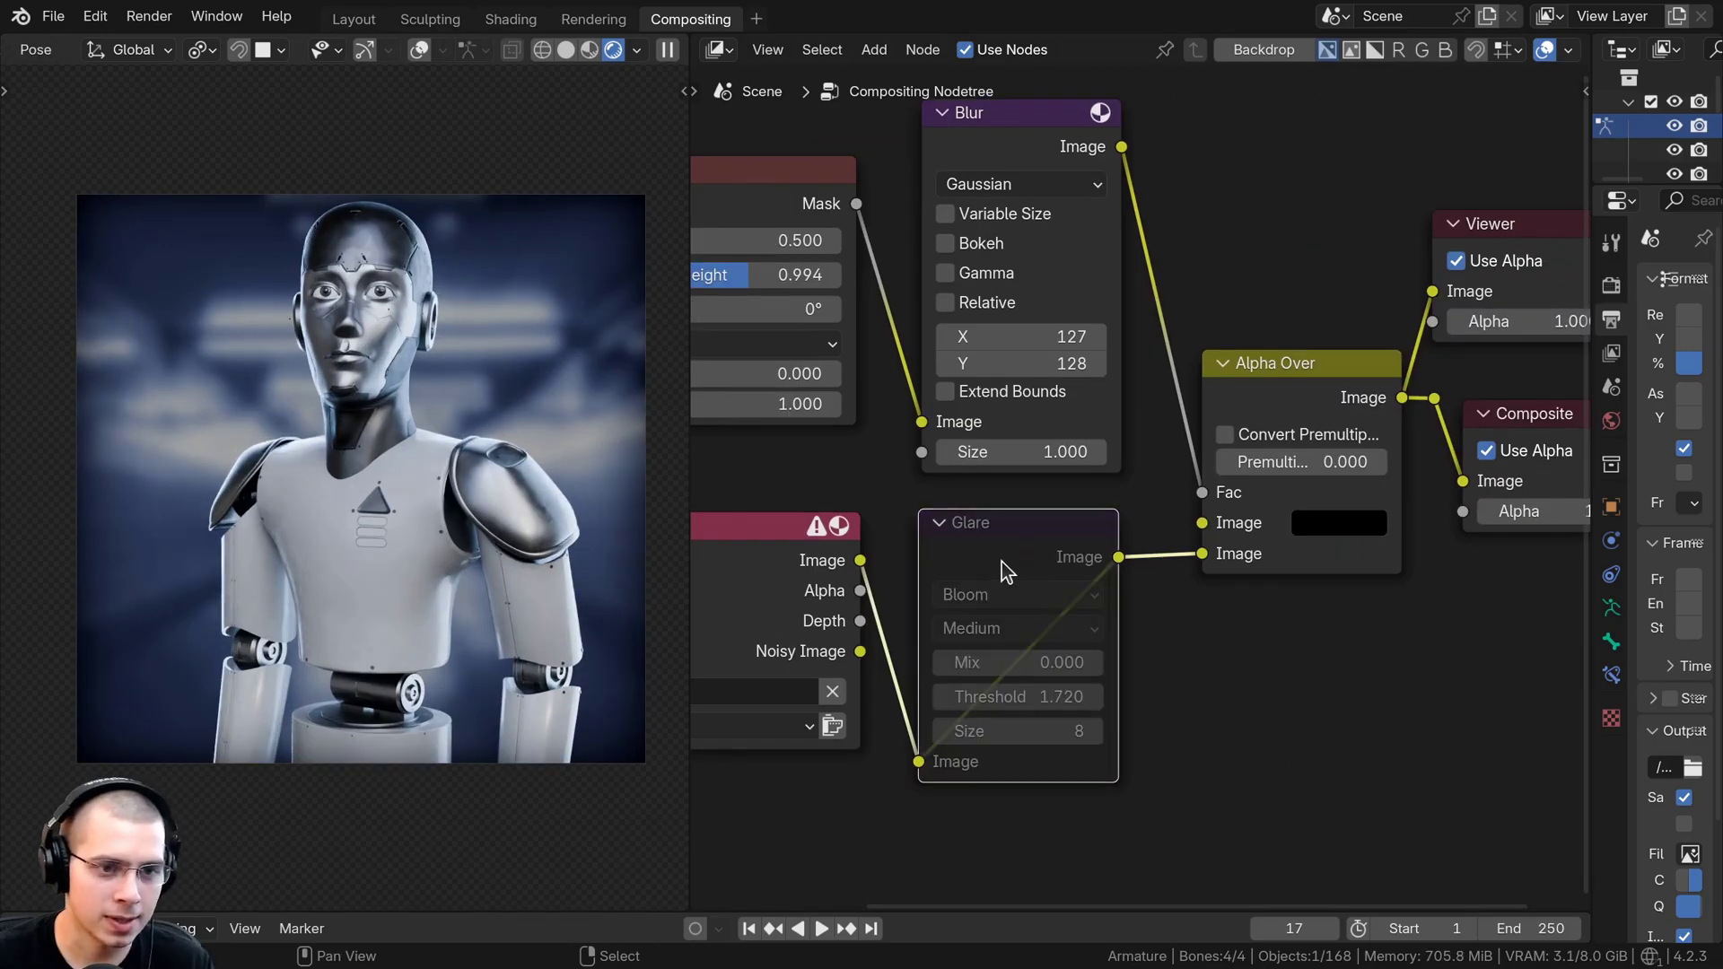
Mute and unmute the Glare node to compare the bloom effect on the robot, leaving the node enabled
key("m")
key("m")
key("m")
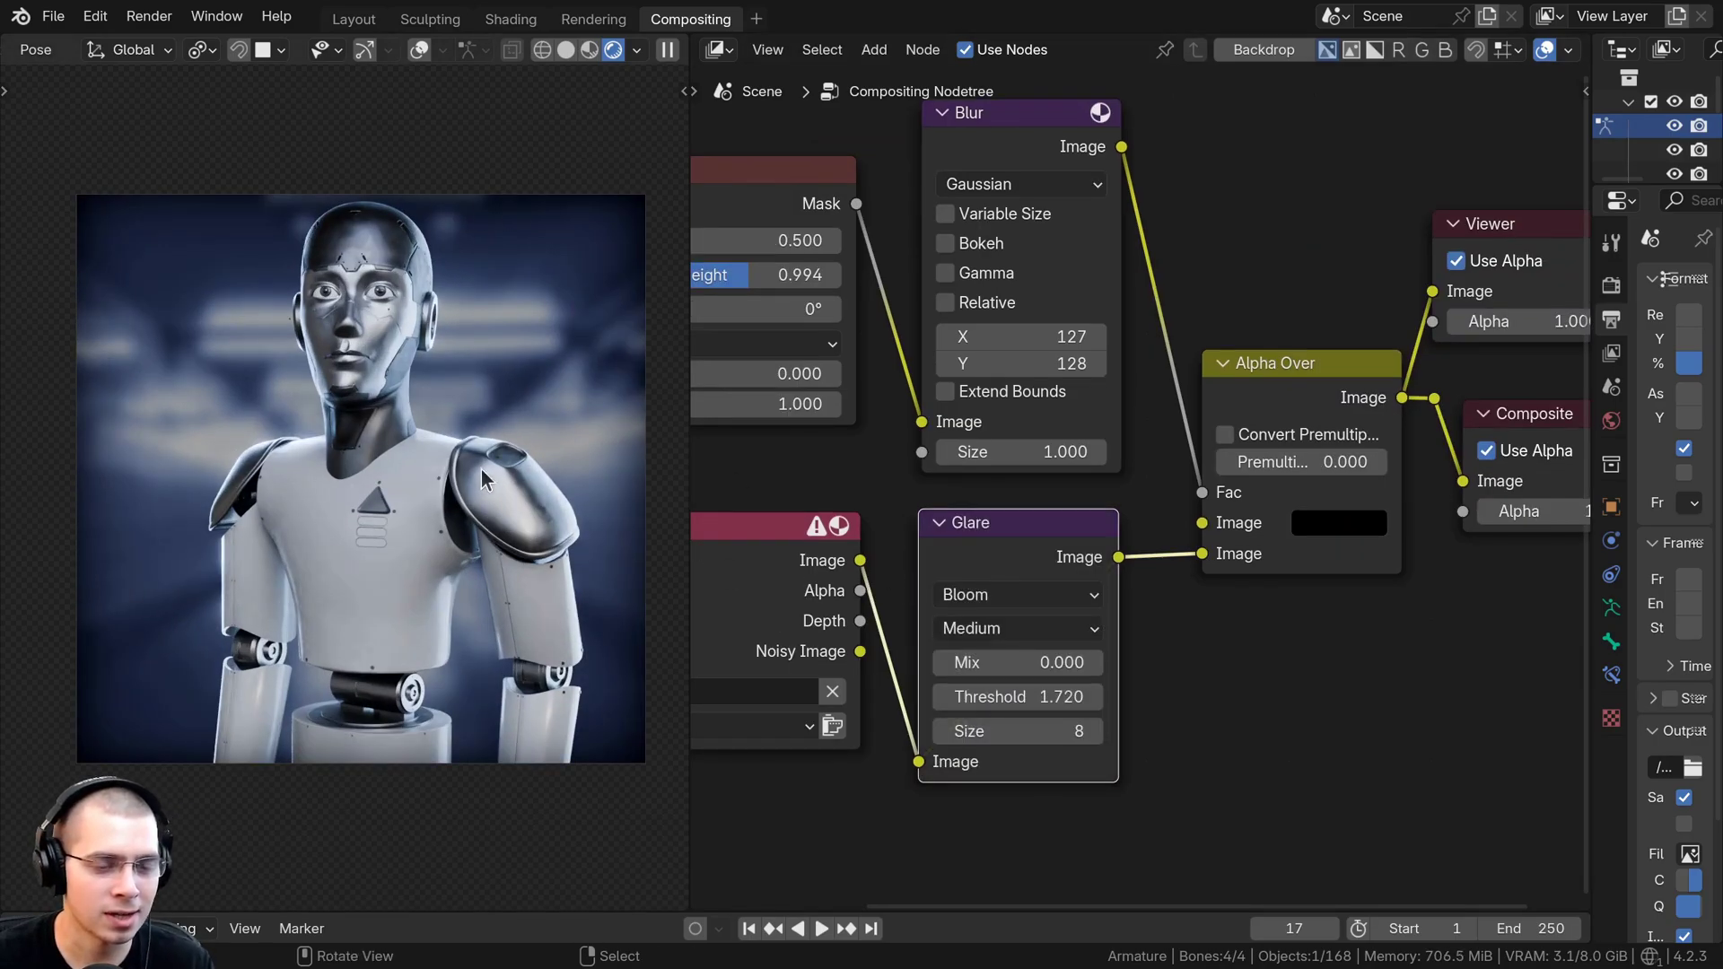
middle_click_drag(1032, 715, 1032, 628)
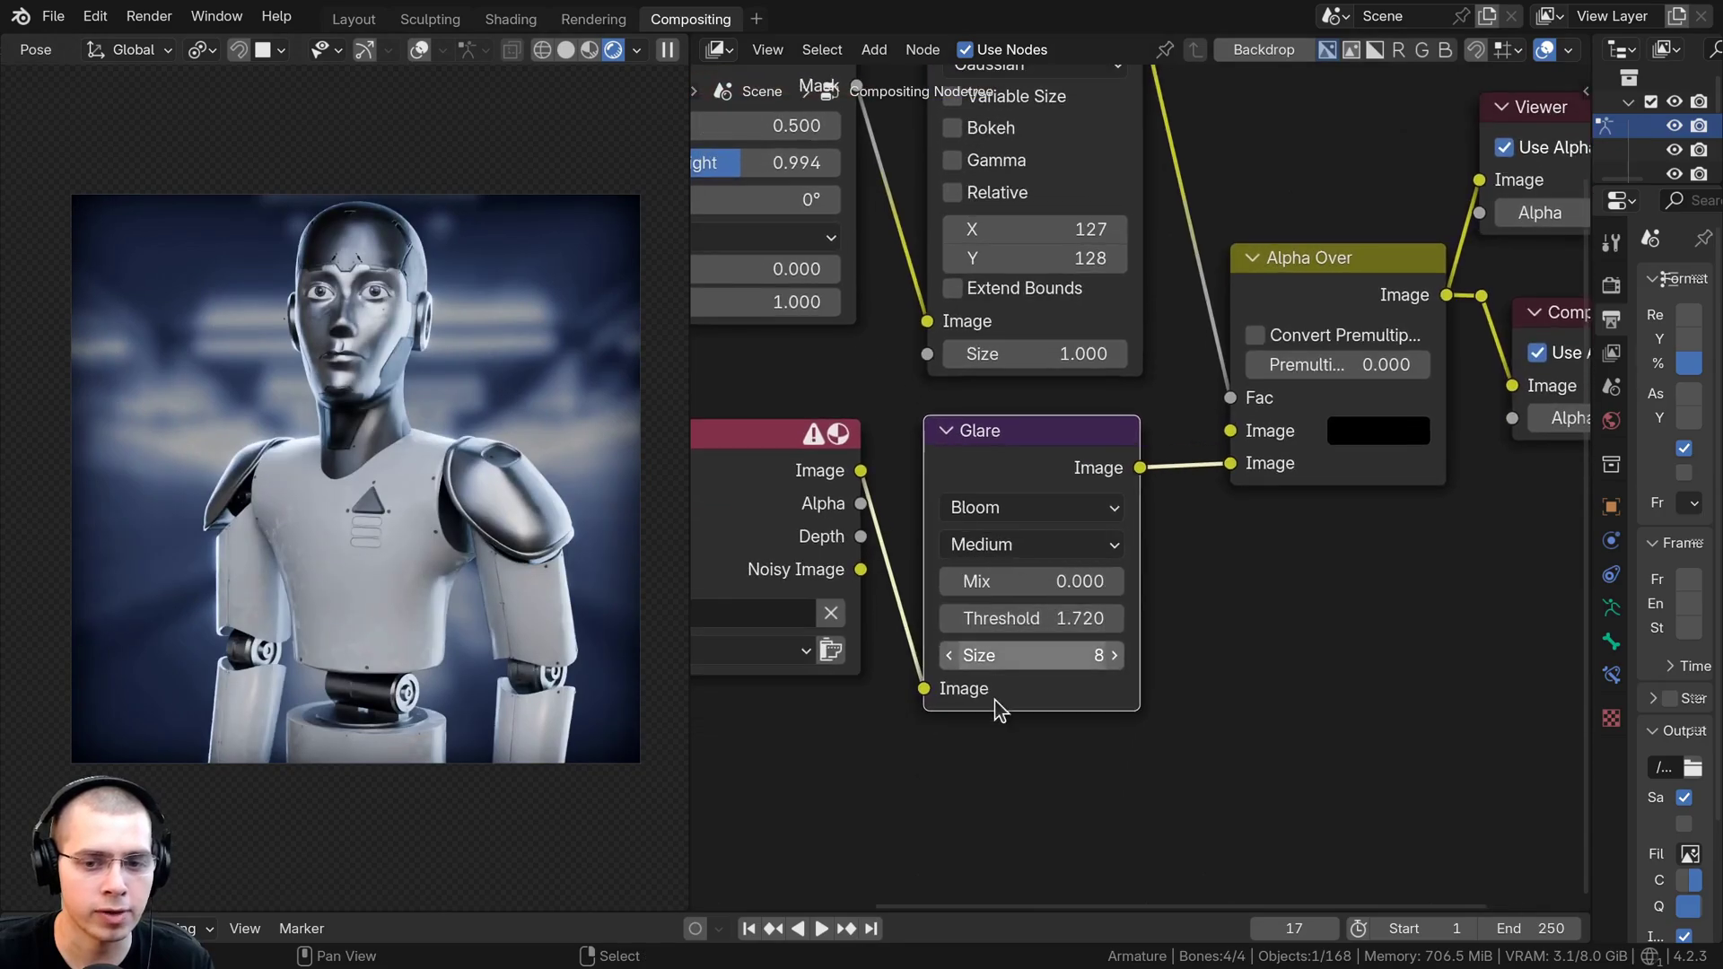